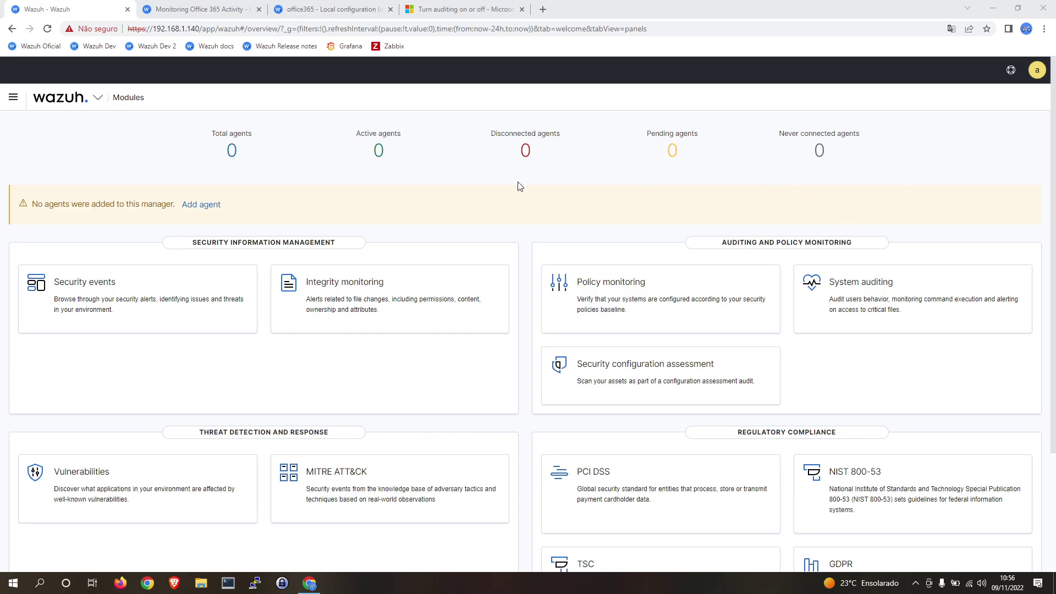
Step: Open the Modules section of the Wazuh settings
scroll(274, 361, "down", 3)
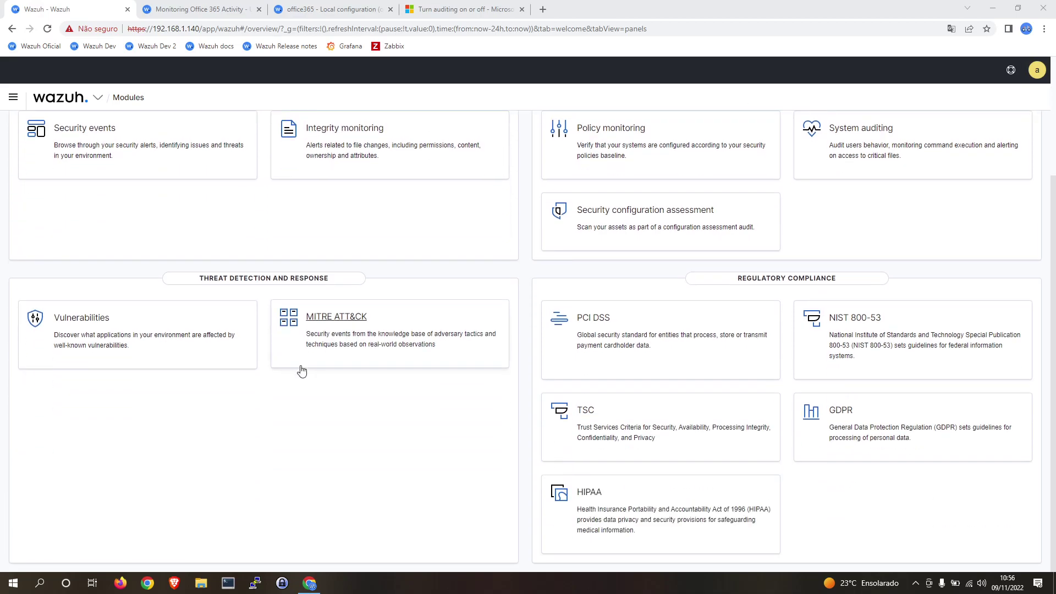
scroll(297, 330, "up", 2)
scroll(255, 291, "up", 1)
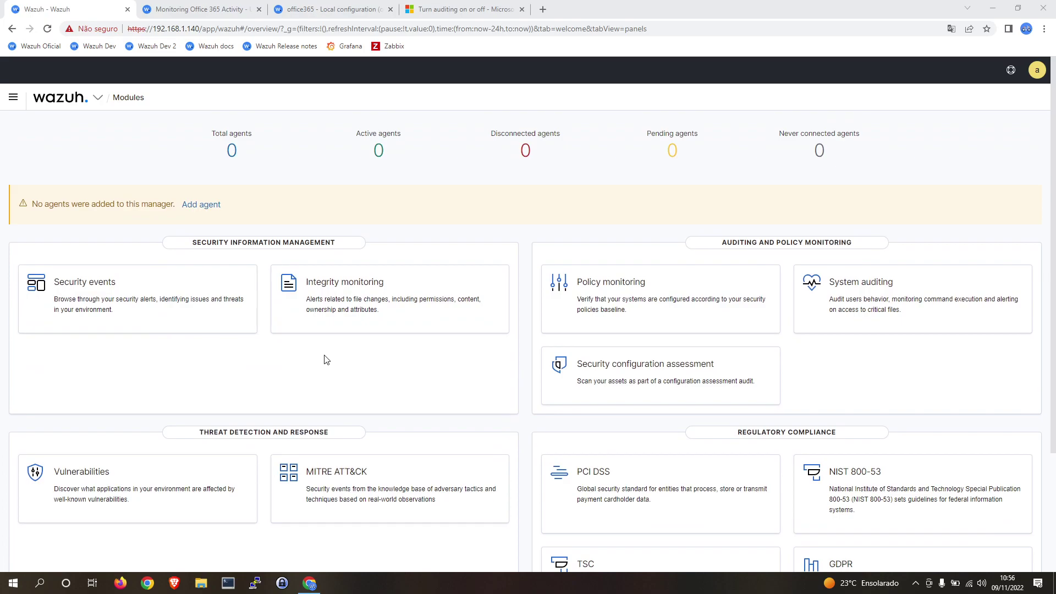
left_click(99, 99)
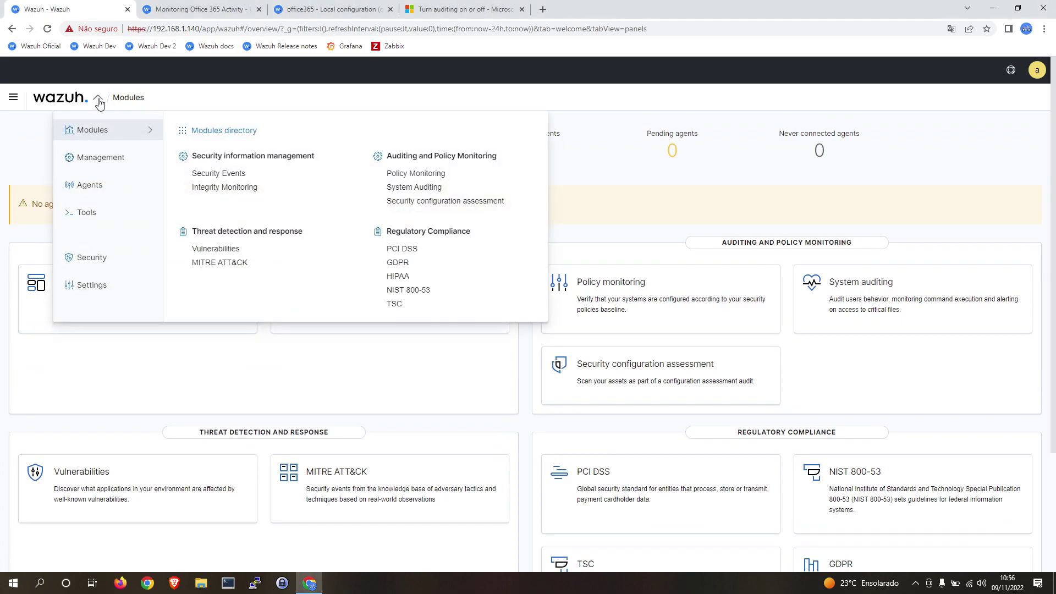
left_click(87, 285)
left_click(206, 160)
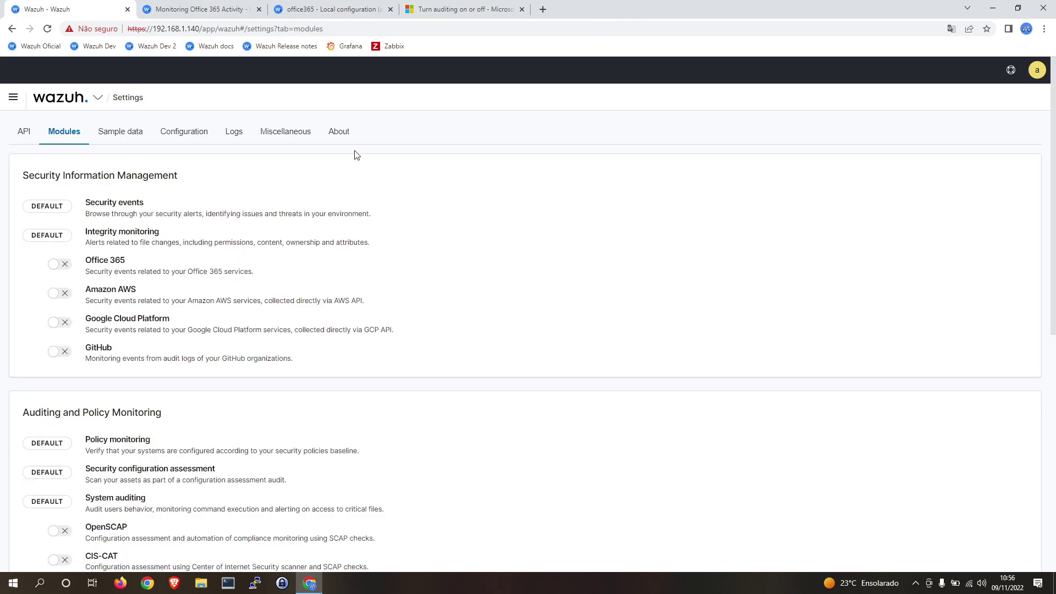
Step: Enable the Office 365, Amazon AWS, Google Cloud Platform and GitHub modules under Security Information Management
left_click(61, 264)
left_click(61, 294)
left_click(61, 322)
left_click(60, 352)
Step: Enable the OpenSCAP and CIS-CAT modules under Auditing and Policy Monitoring
scroll(84, 389, "down", 3)
left_click(59, 352)
left_click(59, 381)
Step: Enable the VirusTotal, Osquery and Docker listener modules under Threat Detection and Response
scroll(59, 374, "down", 4)
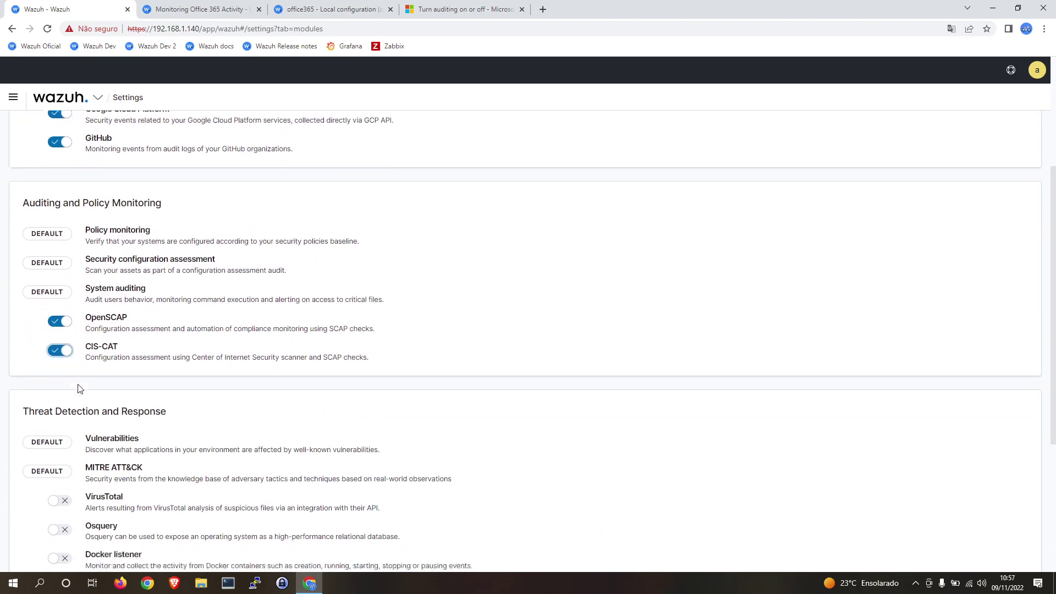
left_click(60, 325)
left_click(59, 354)
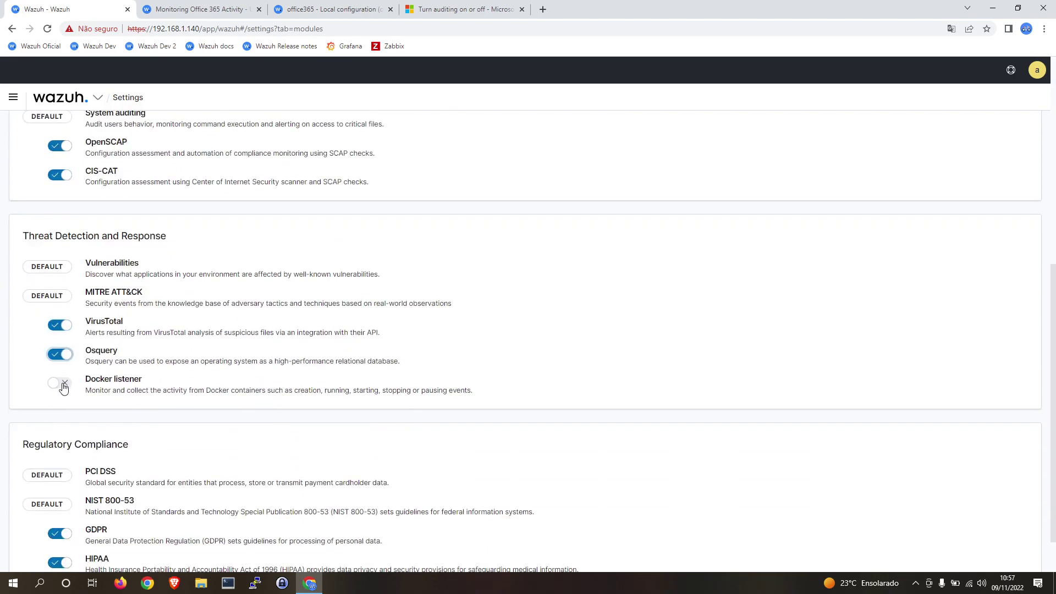
left_click(59, 382)
scroll(72, 379, "down", 1)
scroll(169, 304, "up", 8)
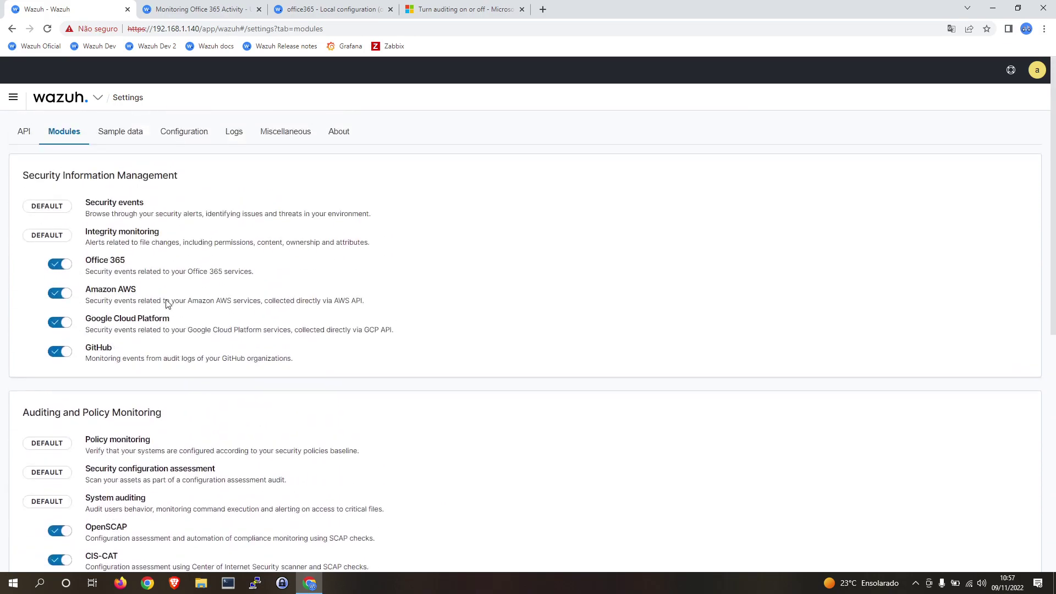
Step: Open the Office 365 module from the modules directory and view its events and dashboard
left_click(98, 99)
mouse_move(94, 132)
left_click(262, 131)
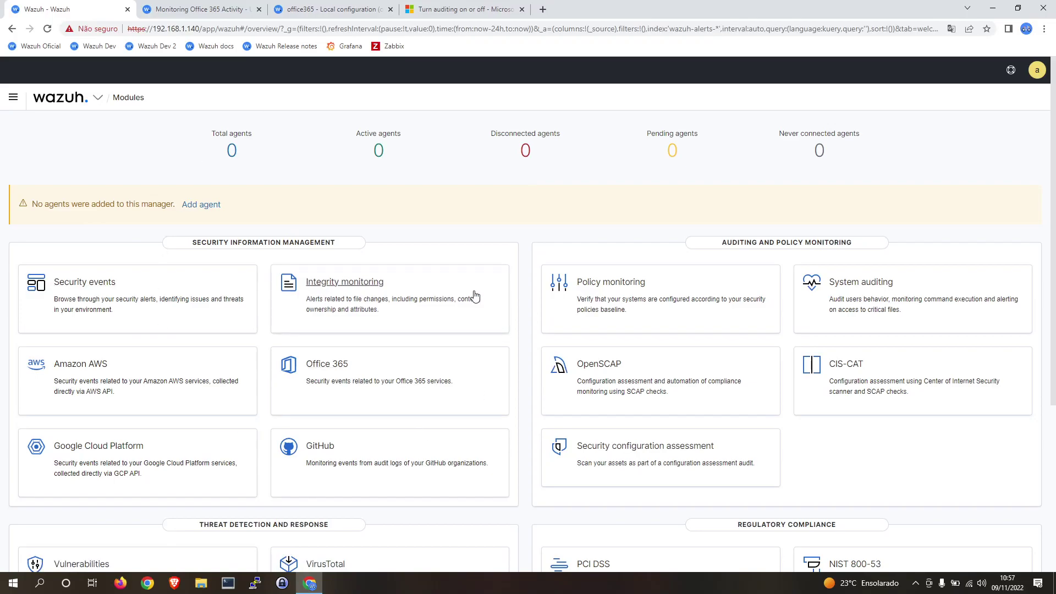
left_click(314, 362)
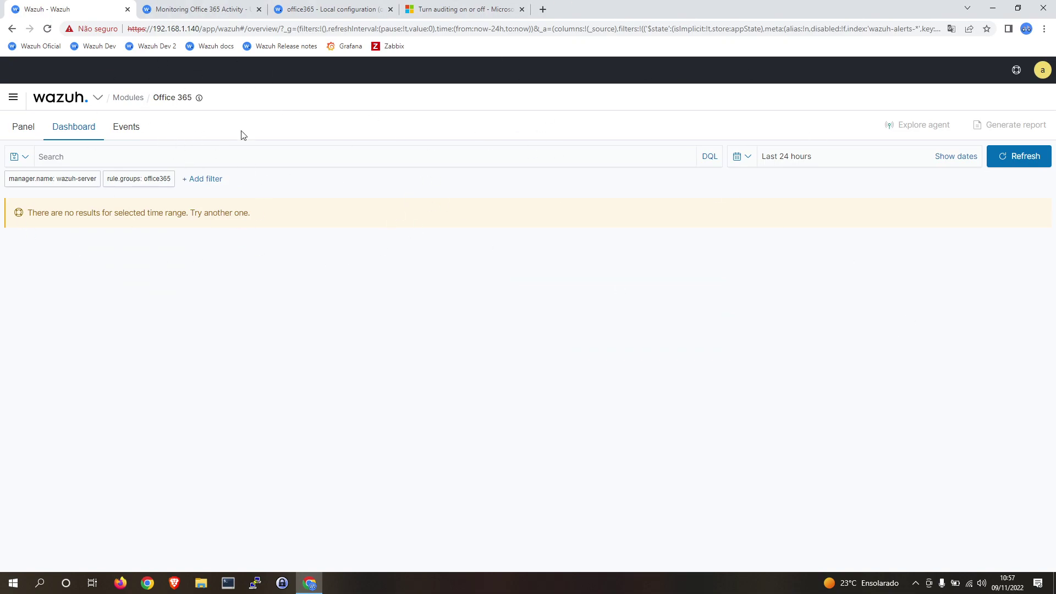
left_click(126, 127)
left_click(77, 128)
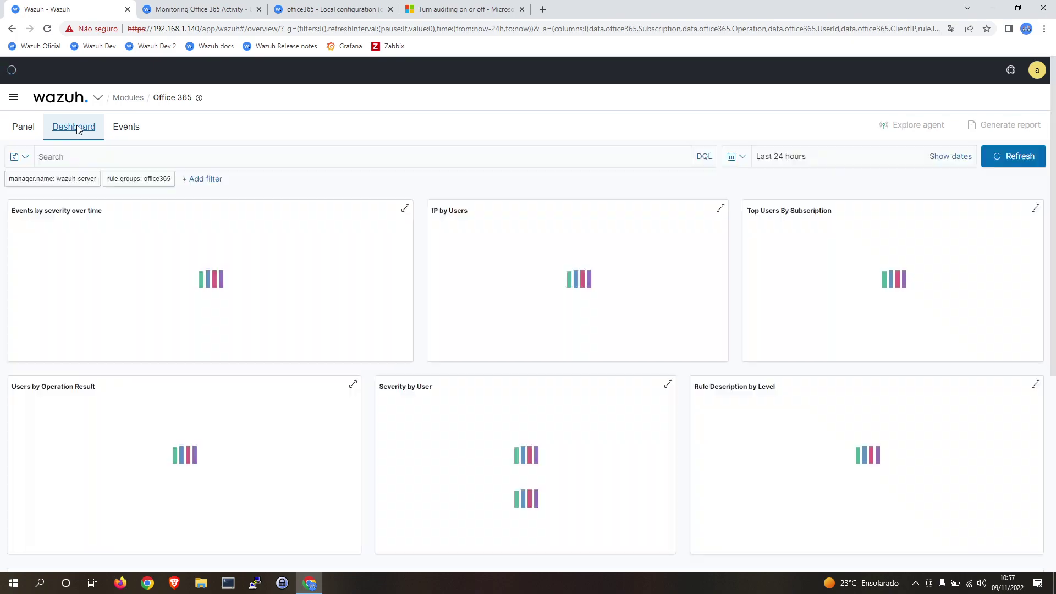
Step: Read the Office 365 API requirements in the Wazuh documentation, noting tenant_id, client_id and client_secret
left_click(188, 8)
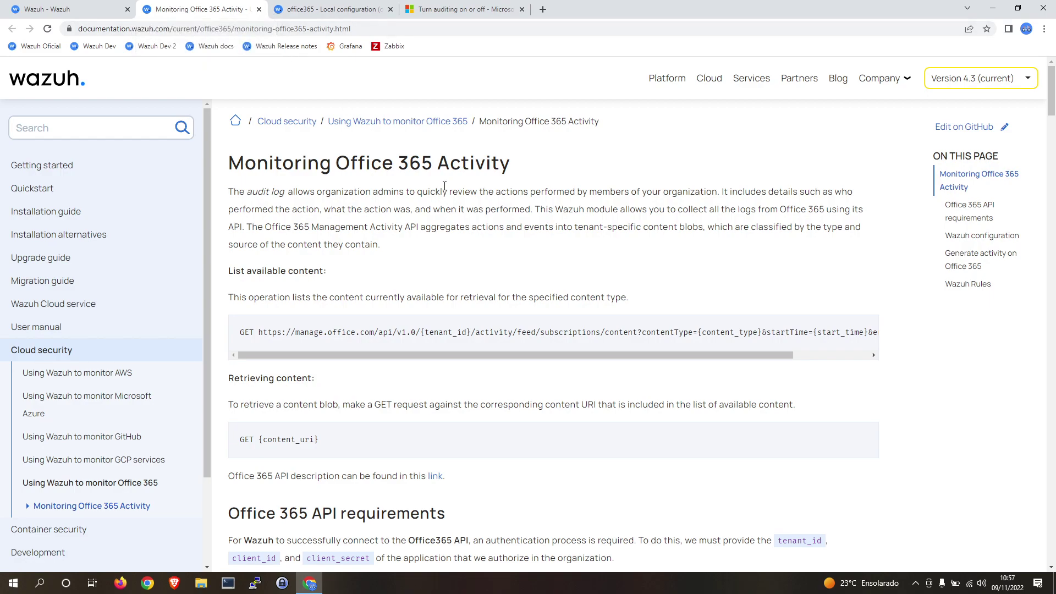
scroll(445, 186, "down", 6)
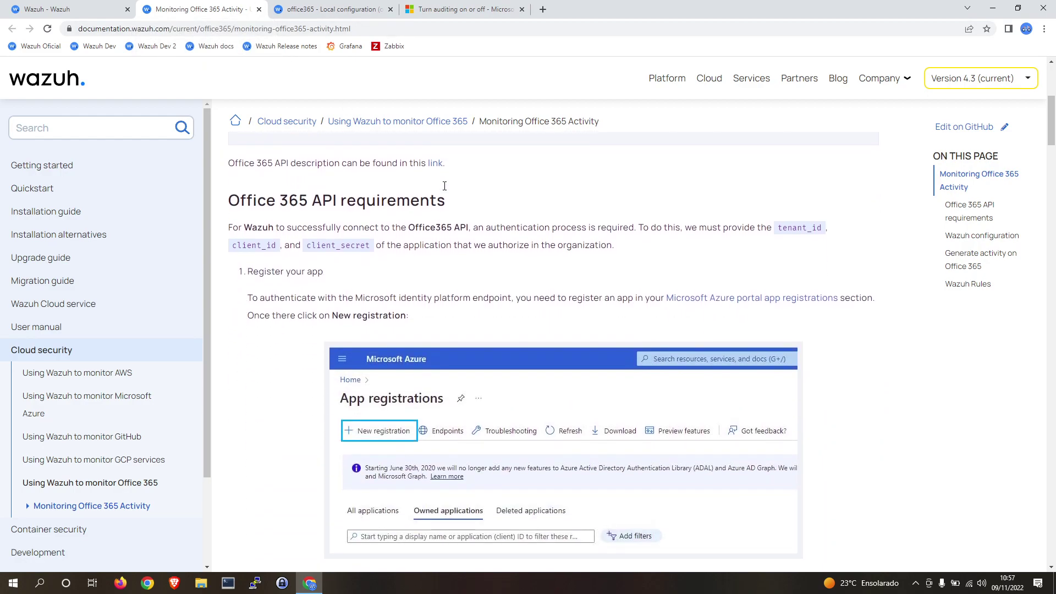
scroll(443, 181, "down", 1)
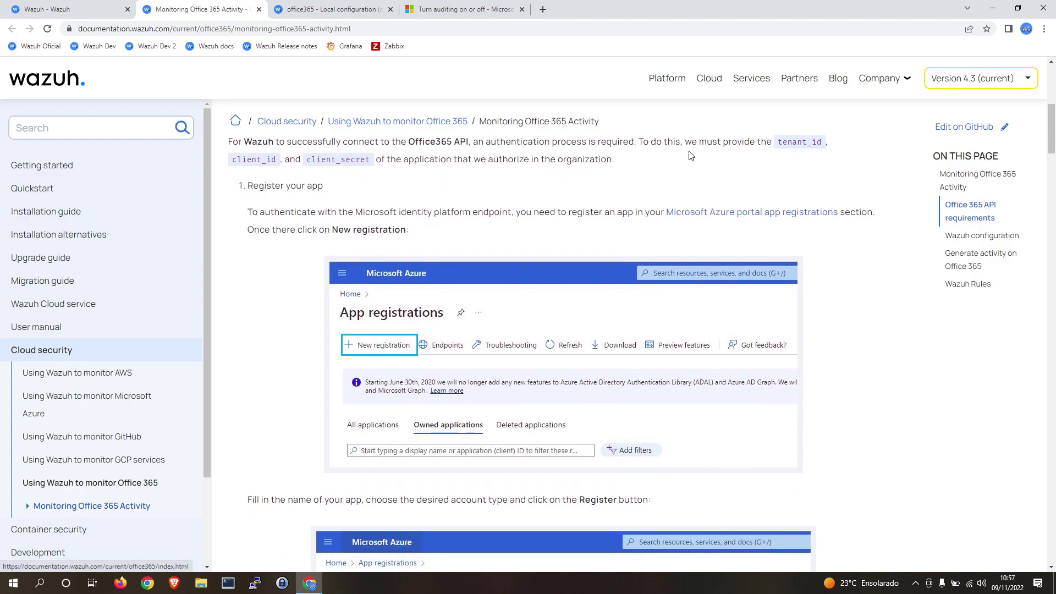
triple_click(795, 142)
left_click(789, 143)
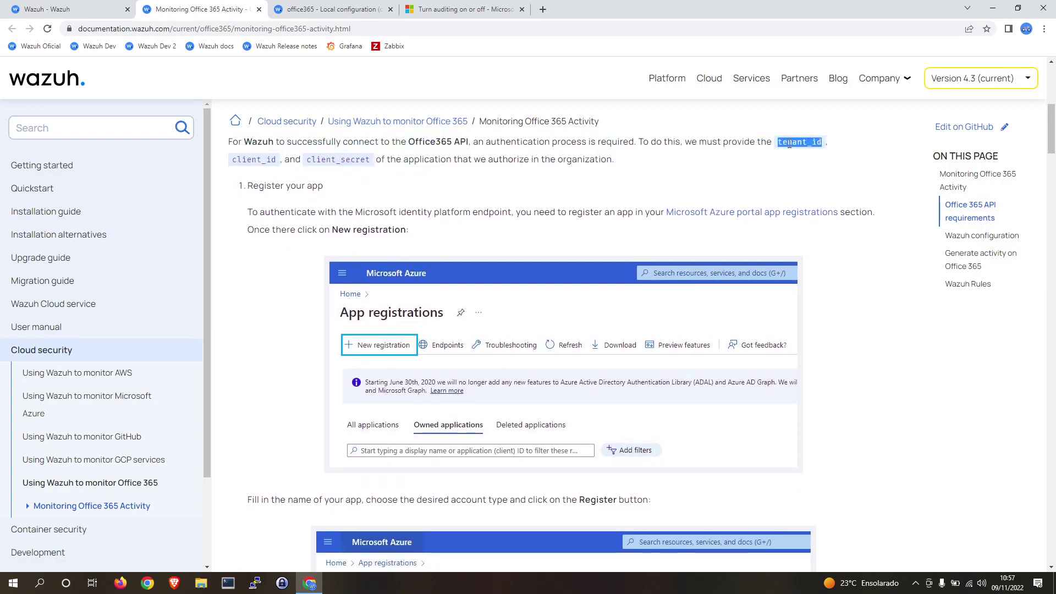
triple_click(269, 158)
double_click(328, 159)
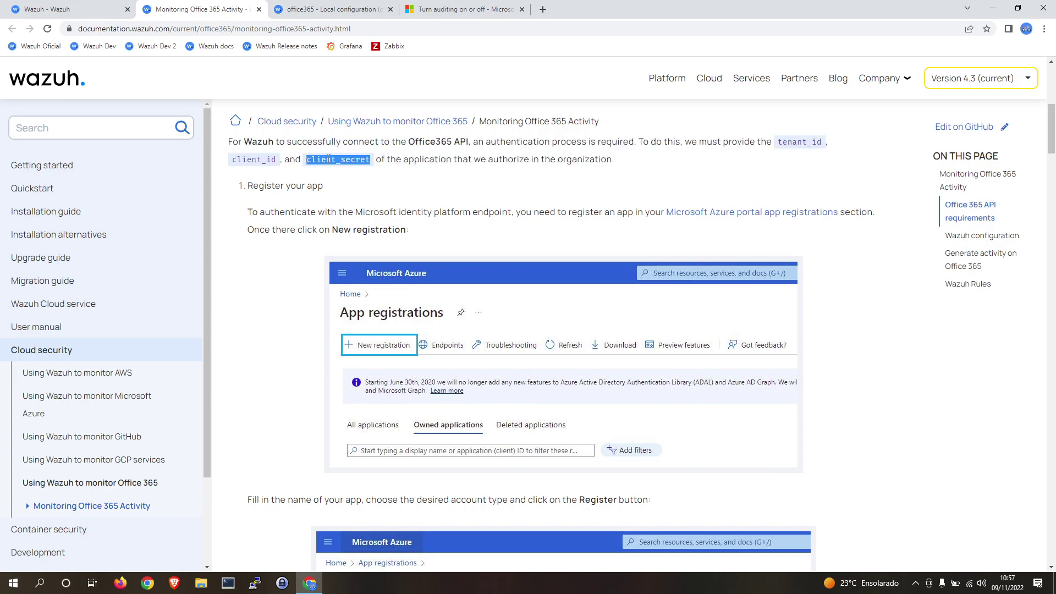
Step: Open the Microsoft Azure portal's app registrations from the documentation and place the page after the other open pages
left_click(413, 215)
left_click(757, 215)
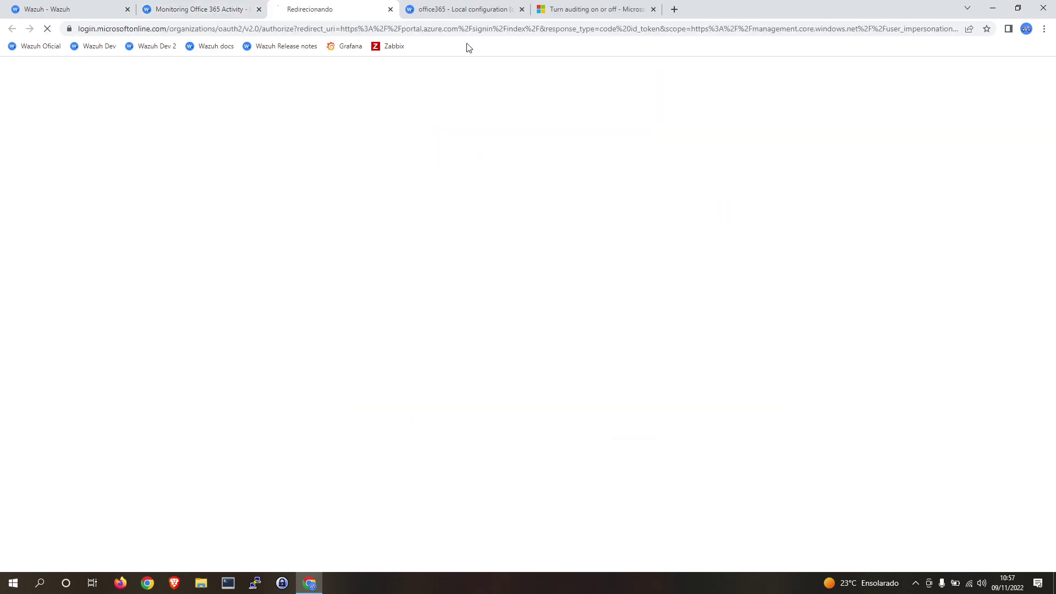
left_click_drag(351, 17, 579, 8)
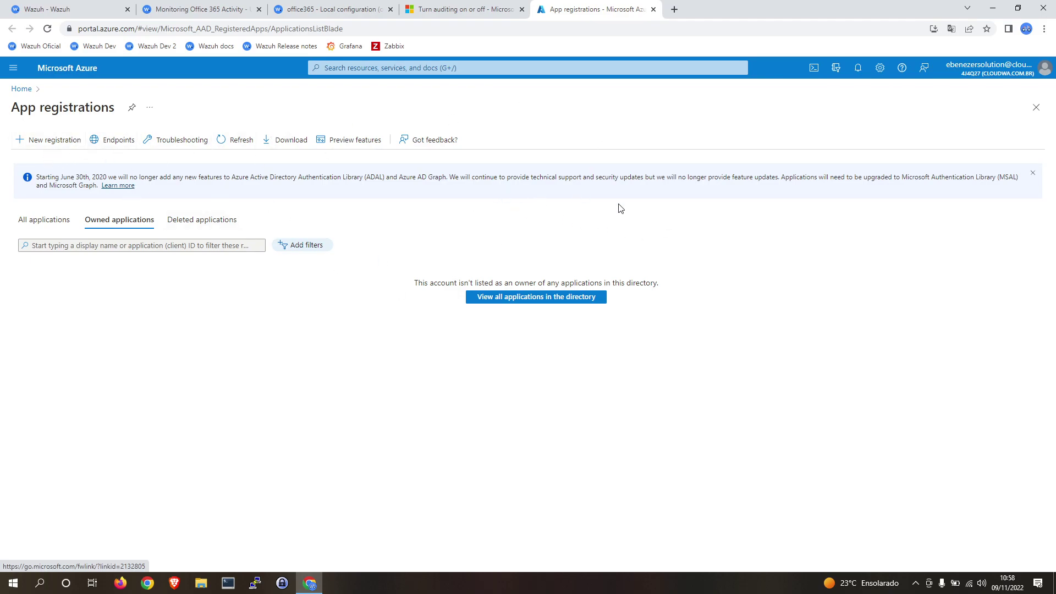
Step: Check the new registration instructions in the Wazuh documentation and return to the Azure portal
left_click(323, 9)
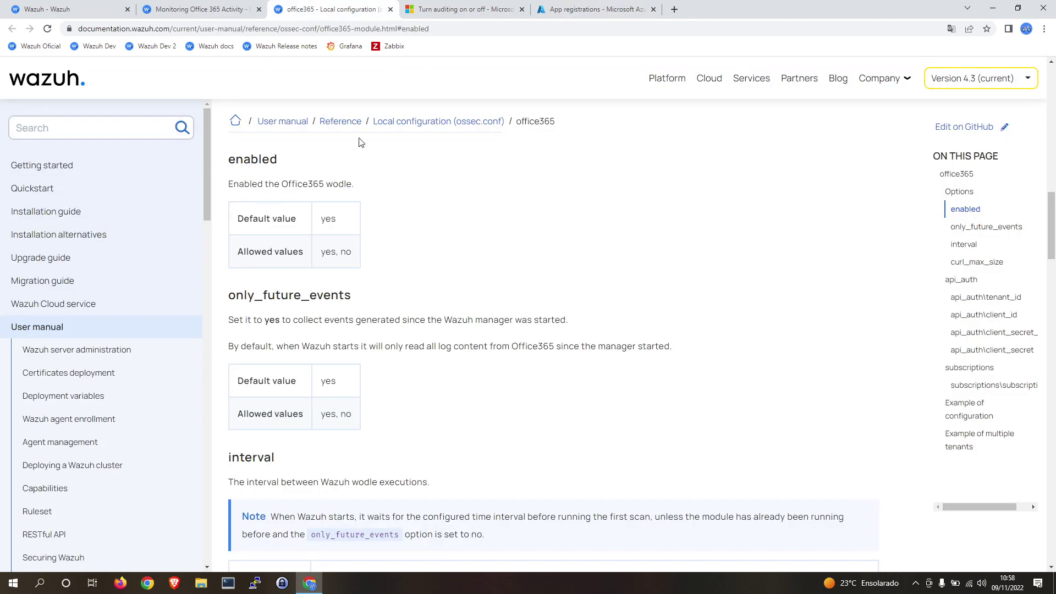
left_click(208, 5)
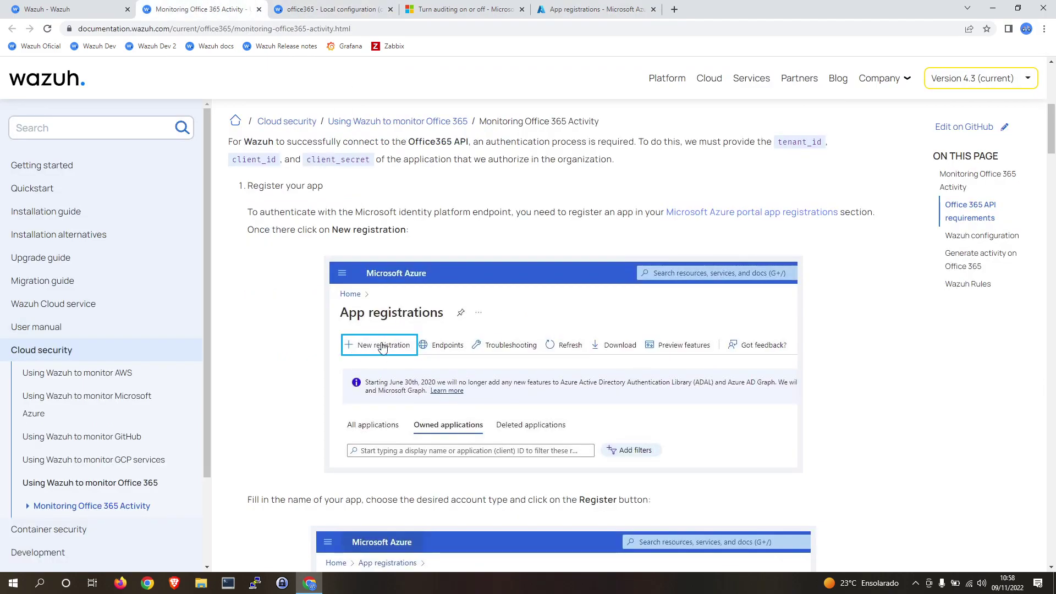
left_click(572, 10)
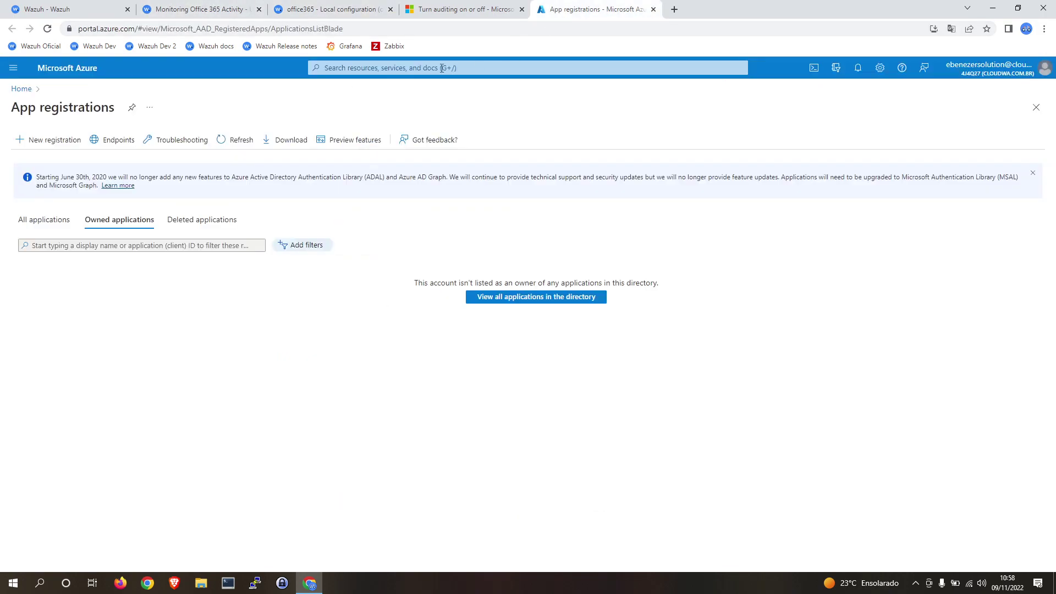
Step: Check the Azure portal's language and region settings and return to App registrations
left_click(886, 71)
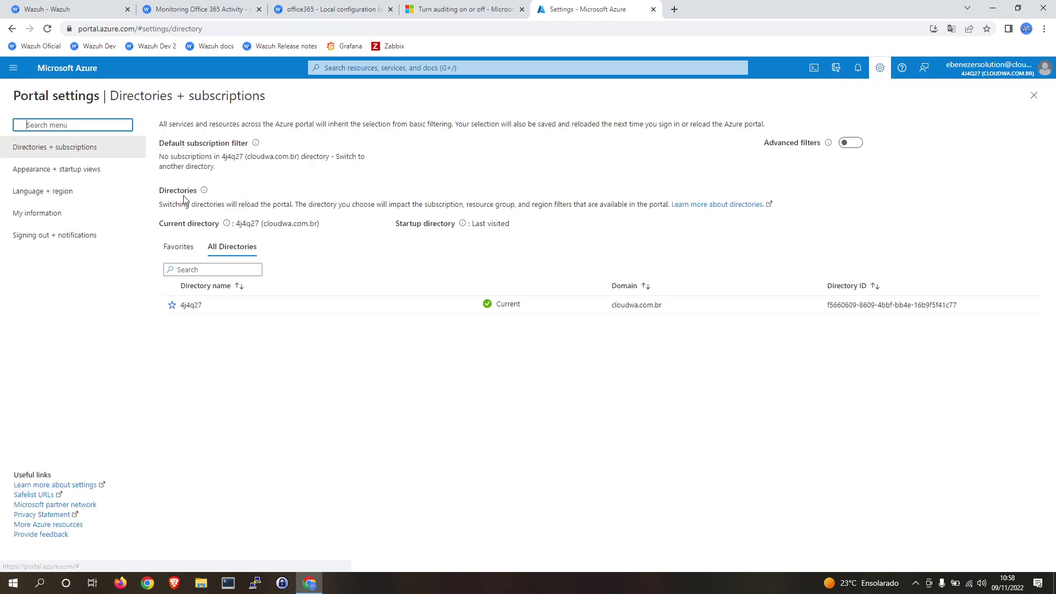
left_click(58, 194)
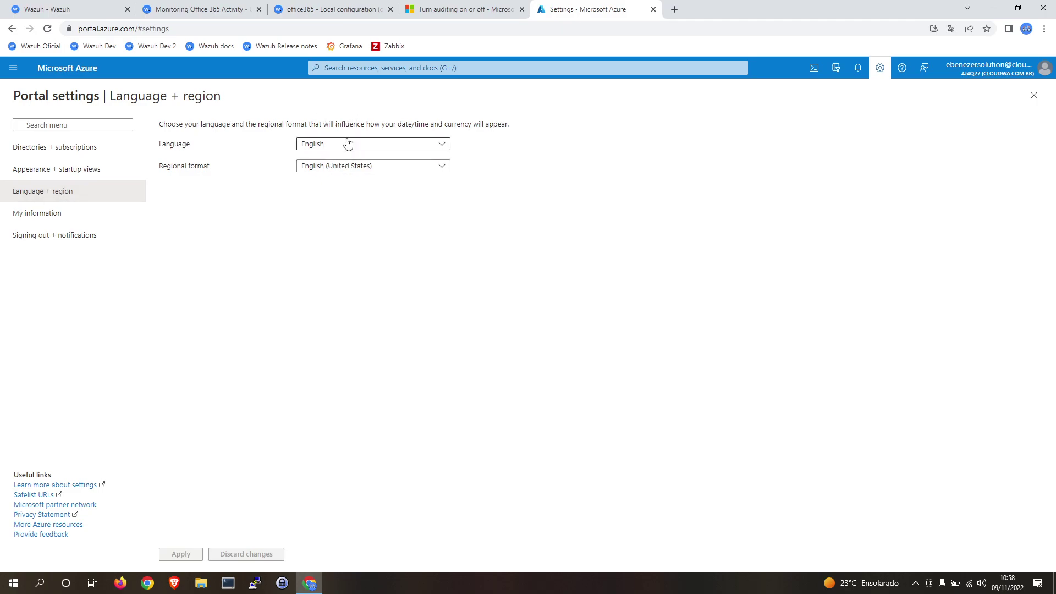
left_click(11, 30)
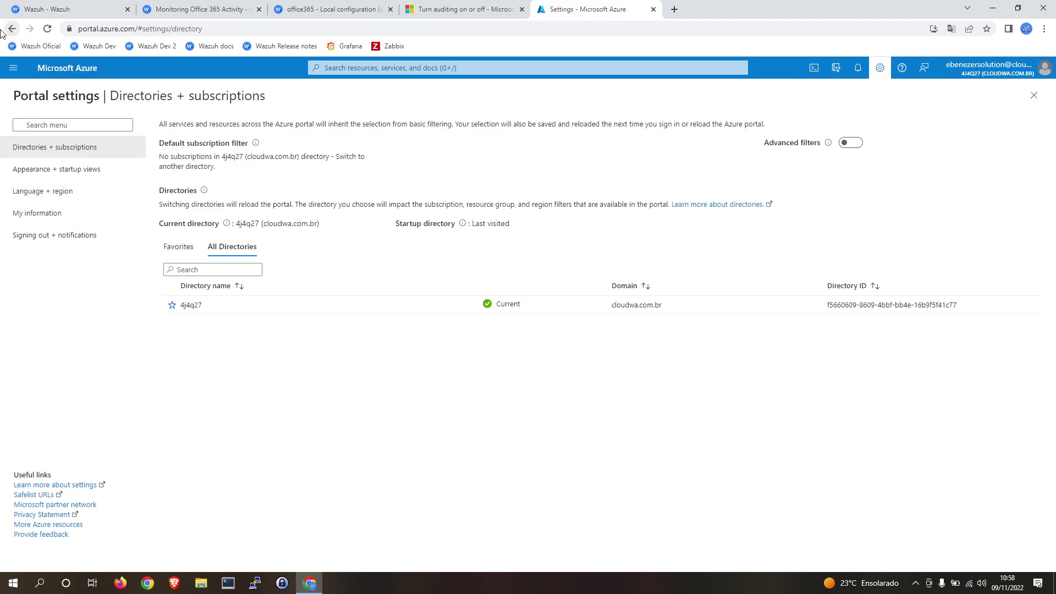
left_click(1034, 97)
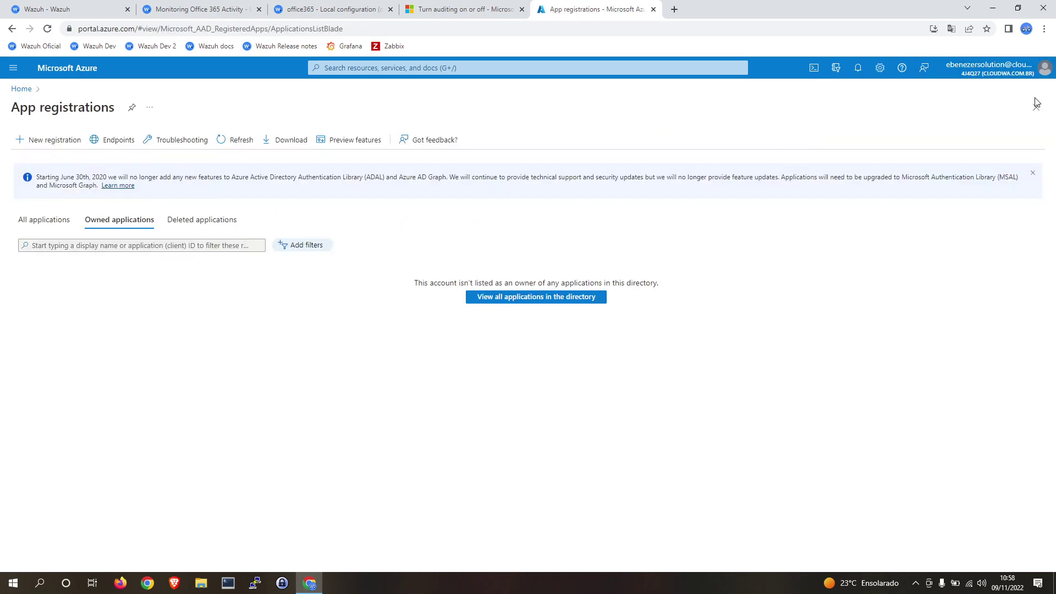
Step: Register a new application named Wazuh, limited to accounts in this organizational directory only (single tenant)
left_click(48, 139)
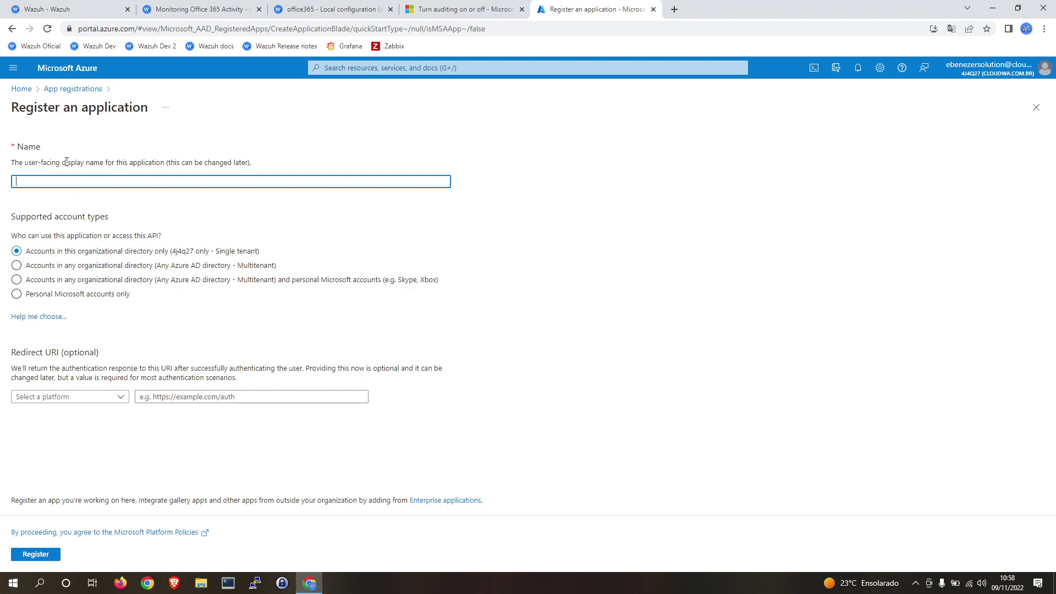
left_click(62, 178)
type("Wazuh")
left_click_drag(271, 251, 30, 253)
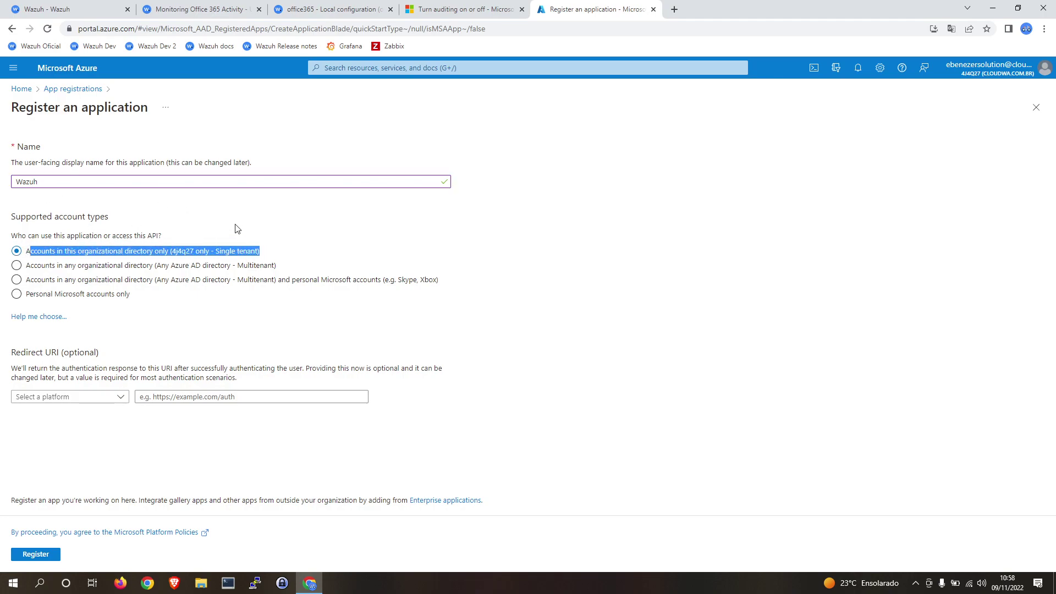
left_click(35, 554)
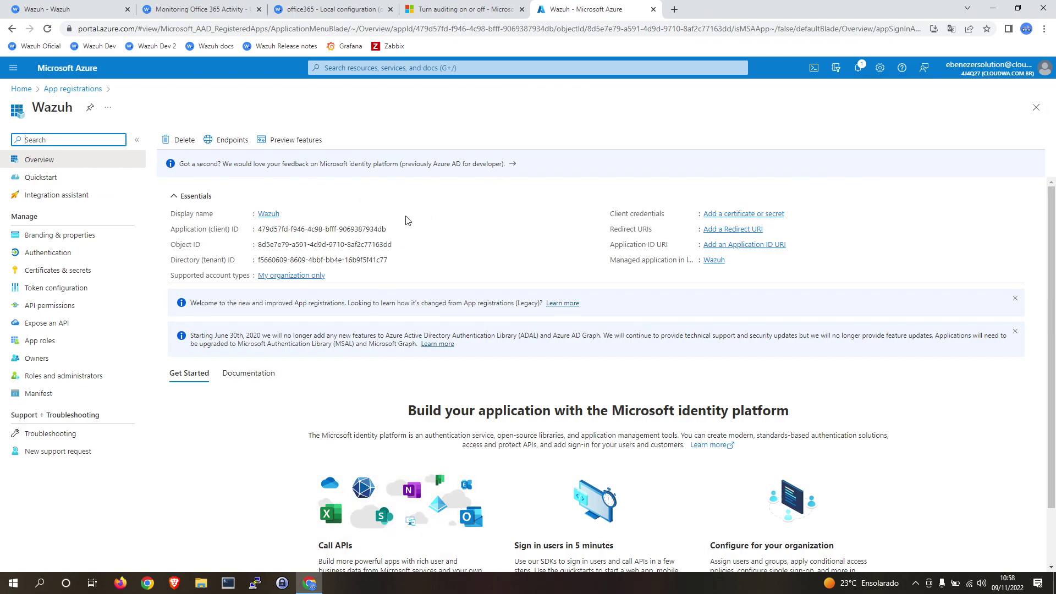
Step: Switch to a new Notepad window and place it beside the Azure application overview
key("super+r")
type("notepad")
key("Return")
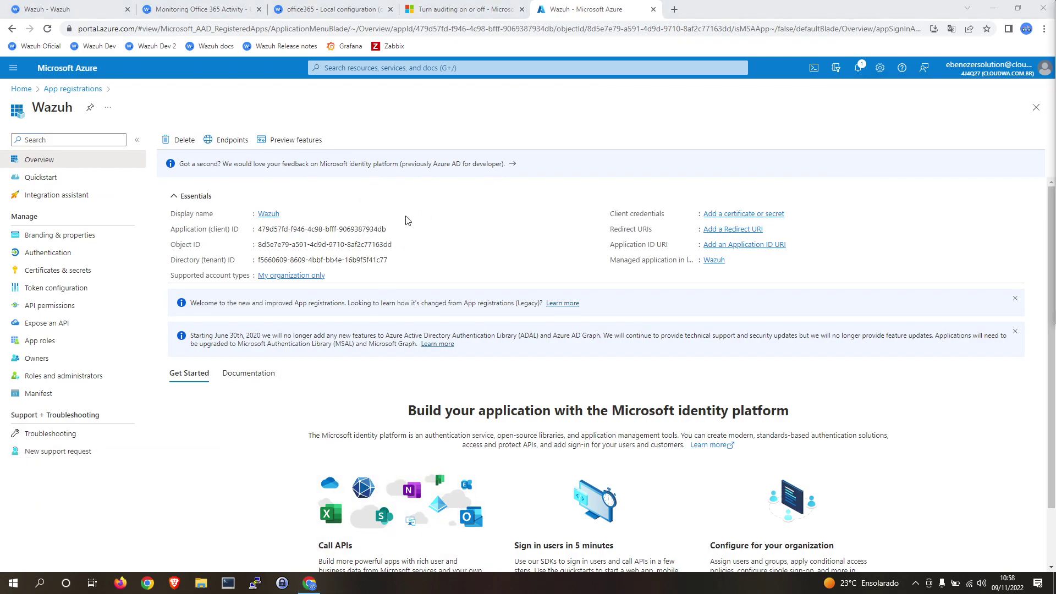
left_click_drag(536, 13, 611, 11)
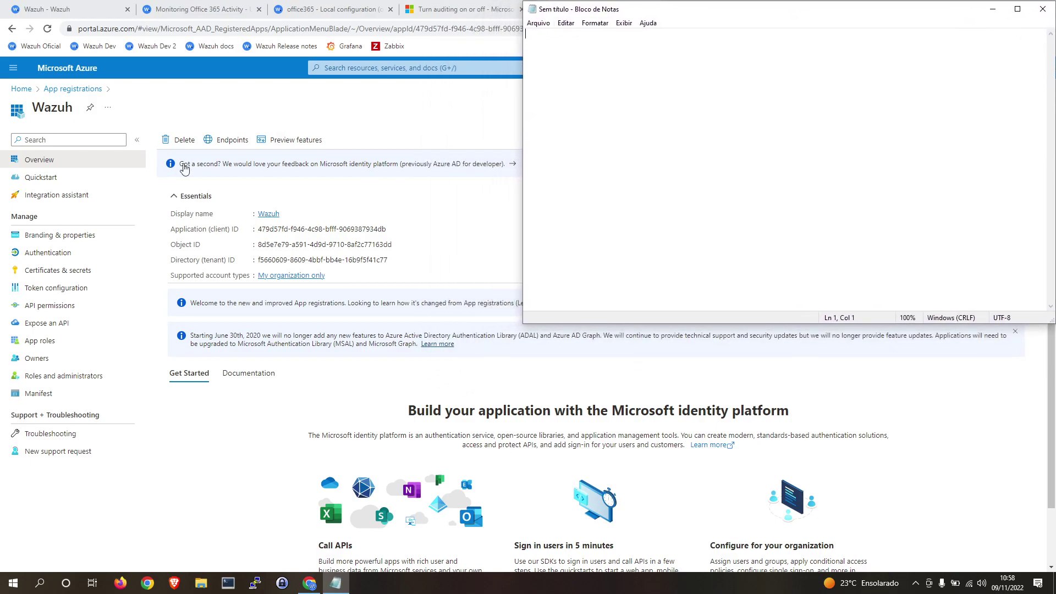
Step: Copy the label "Application (client) ID" from the application overview into the empty note
left_click(393, 229)
left_click_drag(170, 229, 239, 229)
key("alt+Tab")
key("ctrl+v")
key("Return")
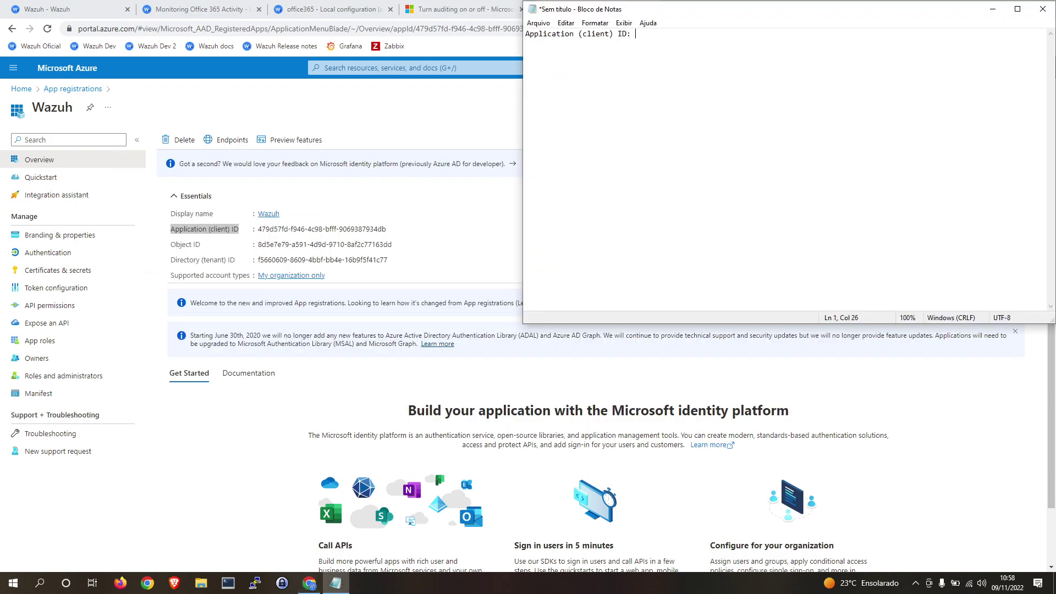
Step: Check the client_id requirement in the Wazuh documentation and return to the Azure application overview
left_click(198, 9)
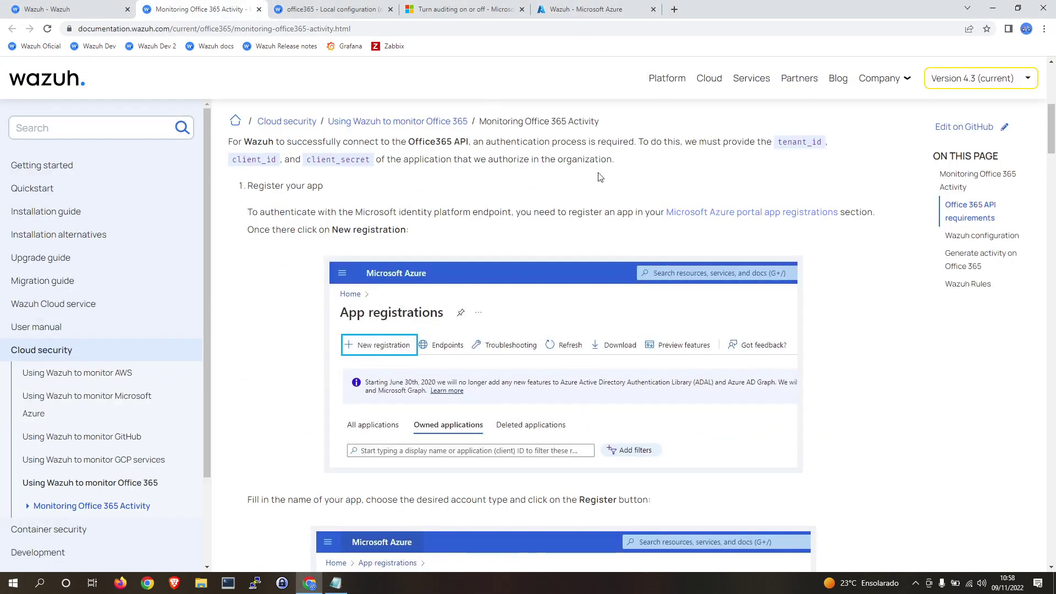
double_click(245, 160)
key("alt+Tab")
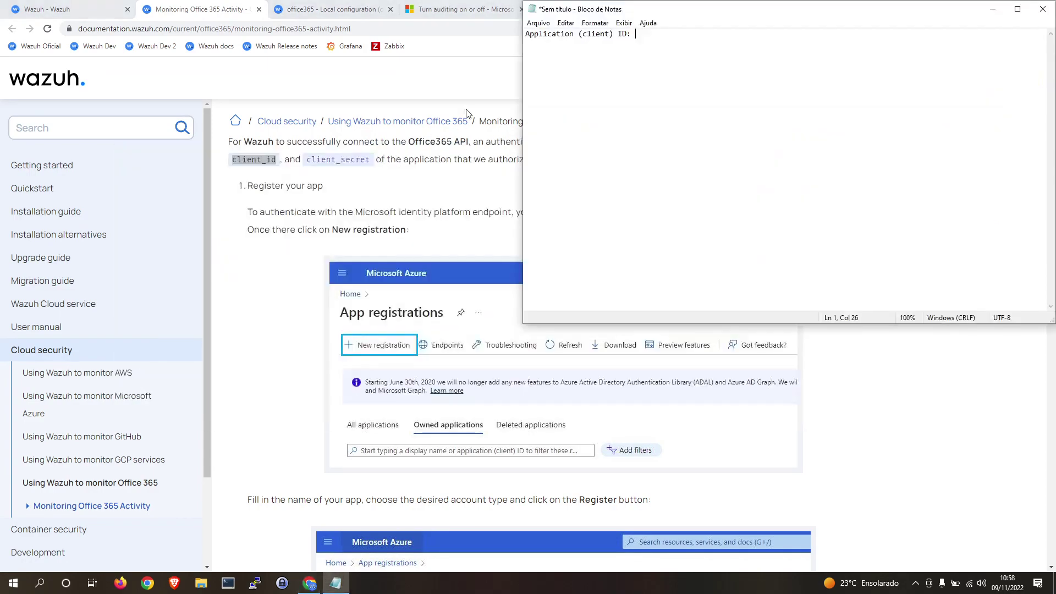
left_click(436, 160)
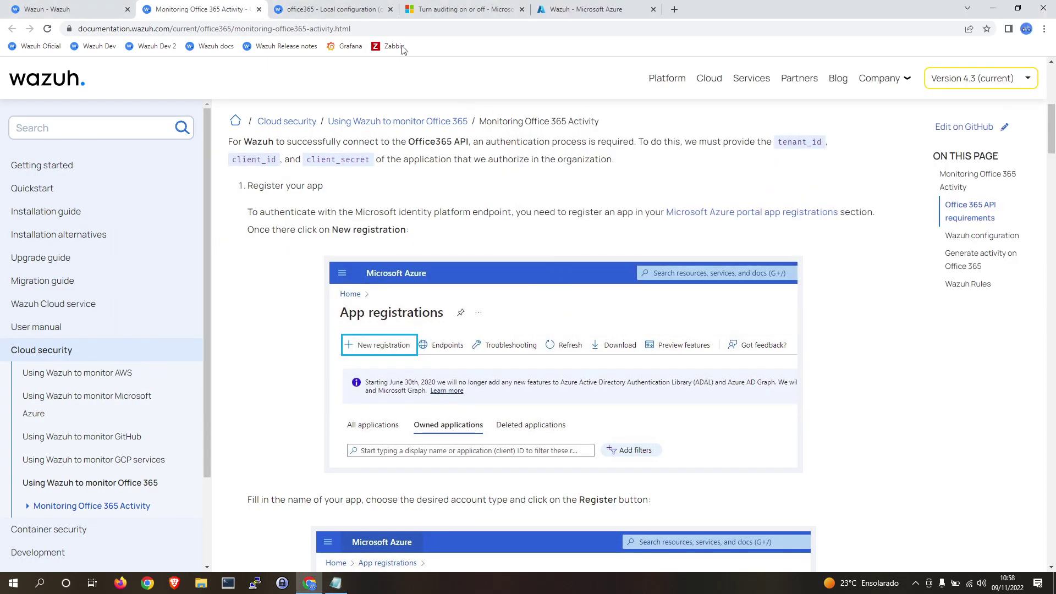
left_click(586, 9)
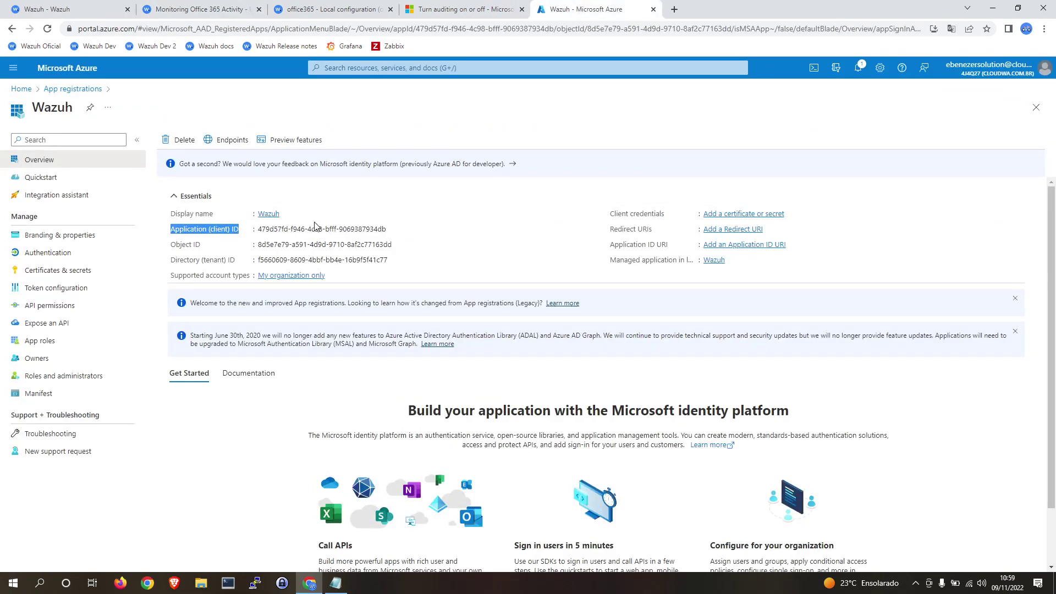
Step: Copy the application (client) ID value from the overview into the note after its label
left_click(390, 229)
key("ctrl+v")
Step: Copy the label "Directory (tenant) ID" and its value from the application overview onto the second line of the note
left_click(199, 260)
triple_click(200, 260)
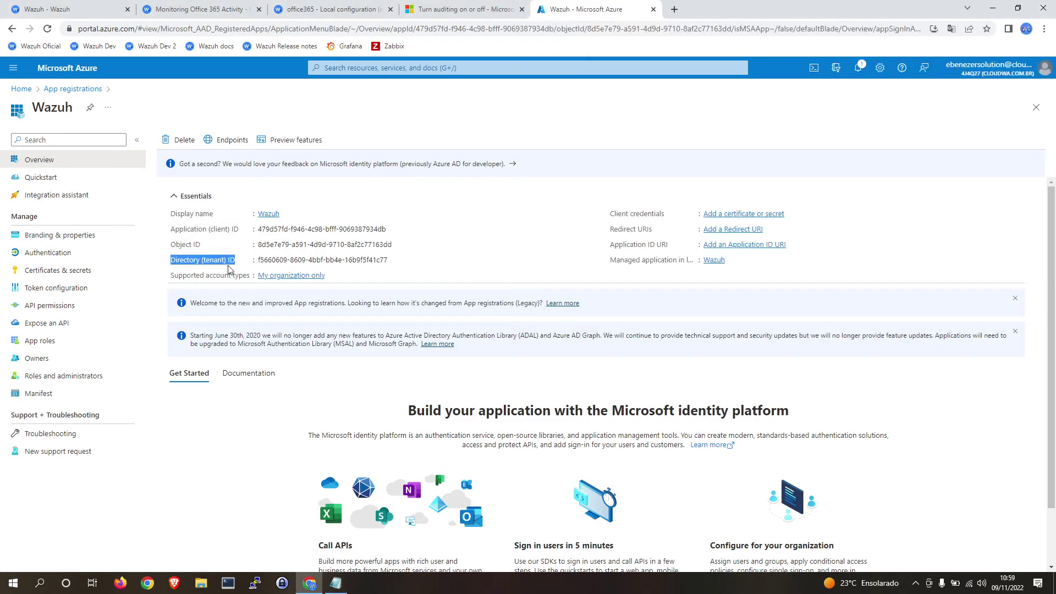
left_click_drag(236, 263, 209, 265)
triple_click(204, 266)
key("alt+Tab")
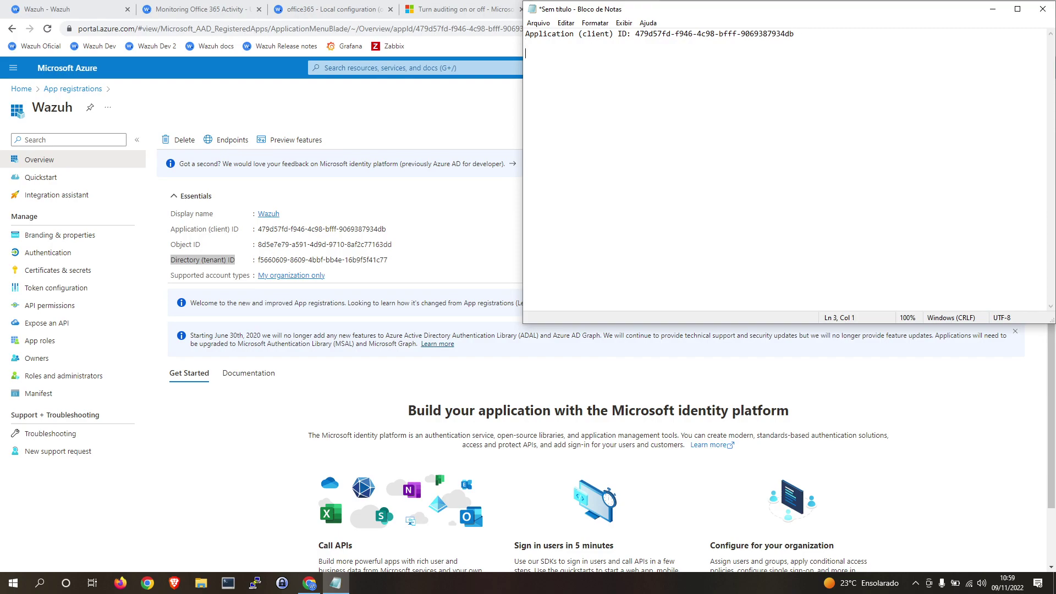
key("ctrl+v")
left_click(397, 260)
key("alt+Tab")
key("ctrl+v")
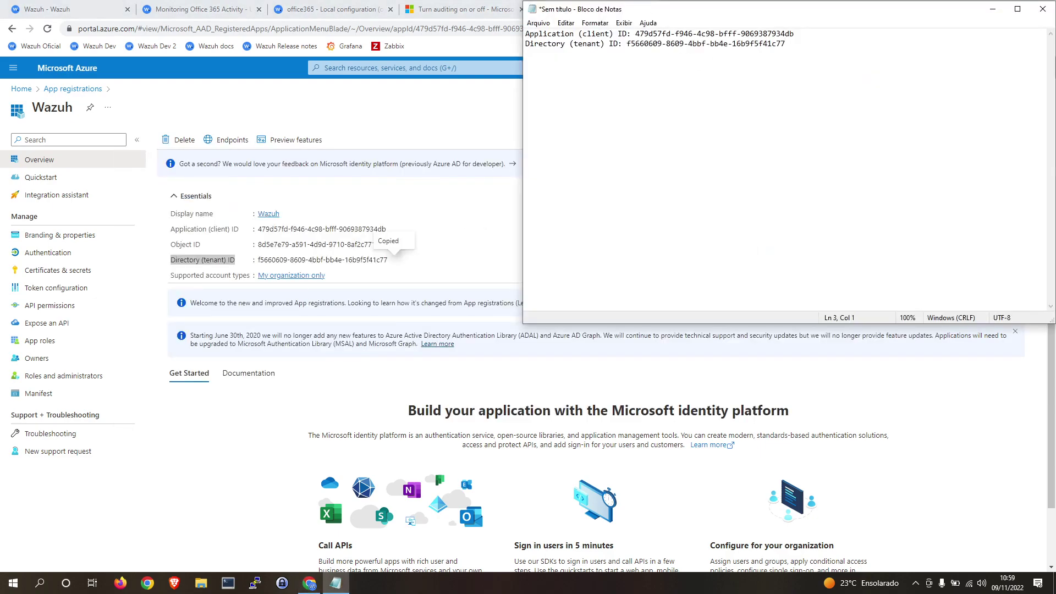
Step: Review the app registration and Certificates & secrets instructions in the Wazuh documentation on monitoring Office 365 activity
left_click(190, 12)
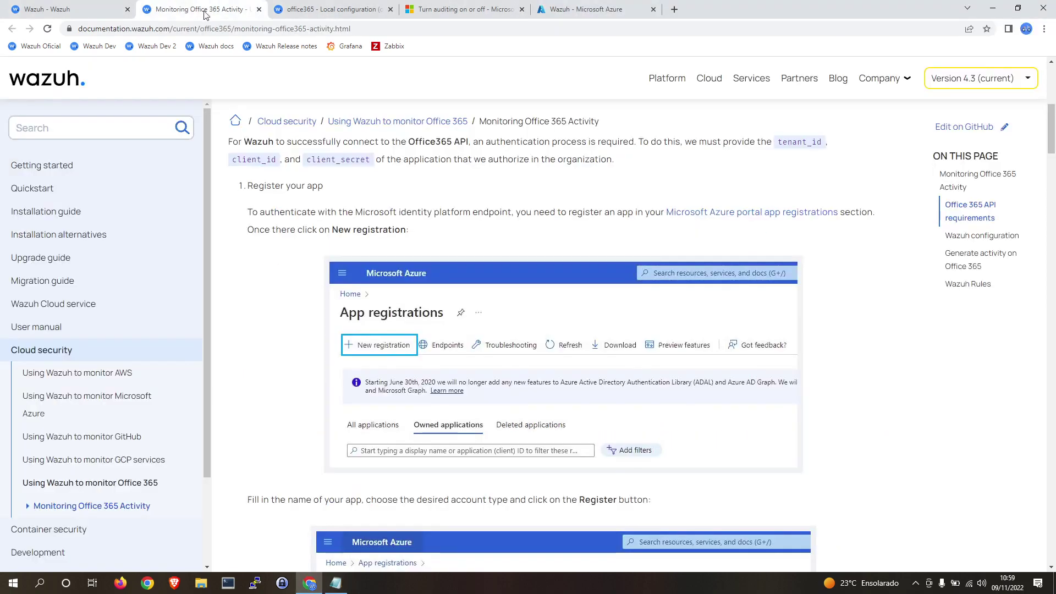
triple_click(341, 165)
left_click(341, 168)
scroll(532, 263, "down", 1)
scroll(346, 174, "down", 3)
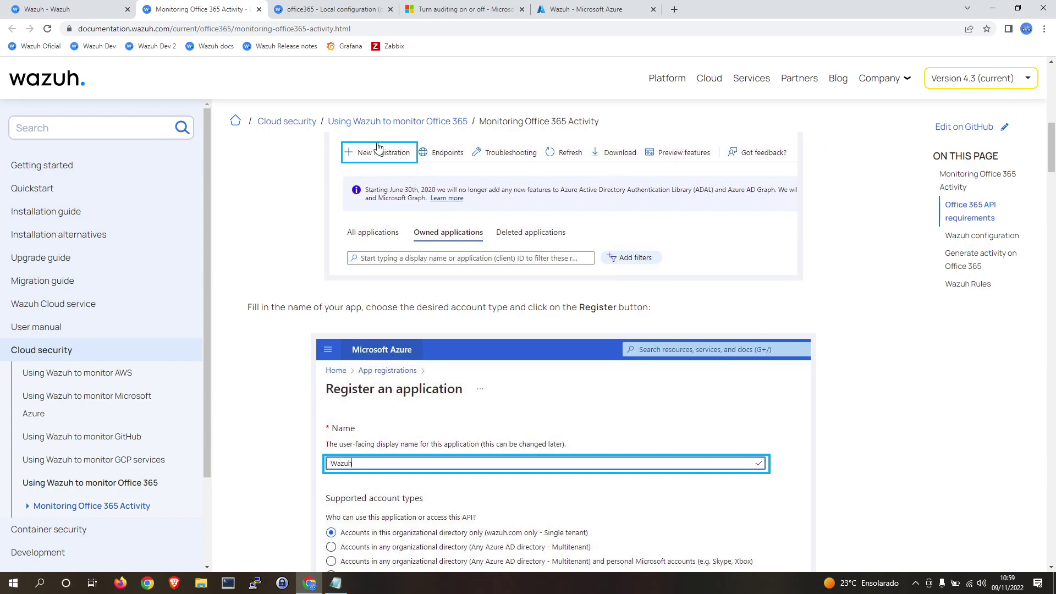
scroll(380, 317, "down", 3)
scroll(347, 308, "down", 3)
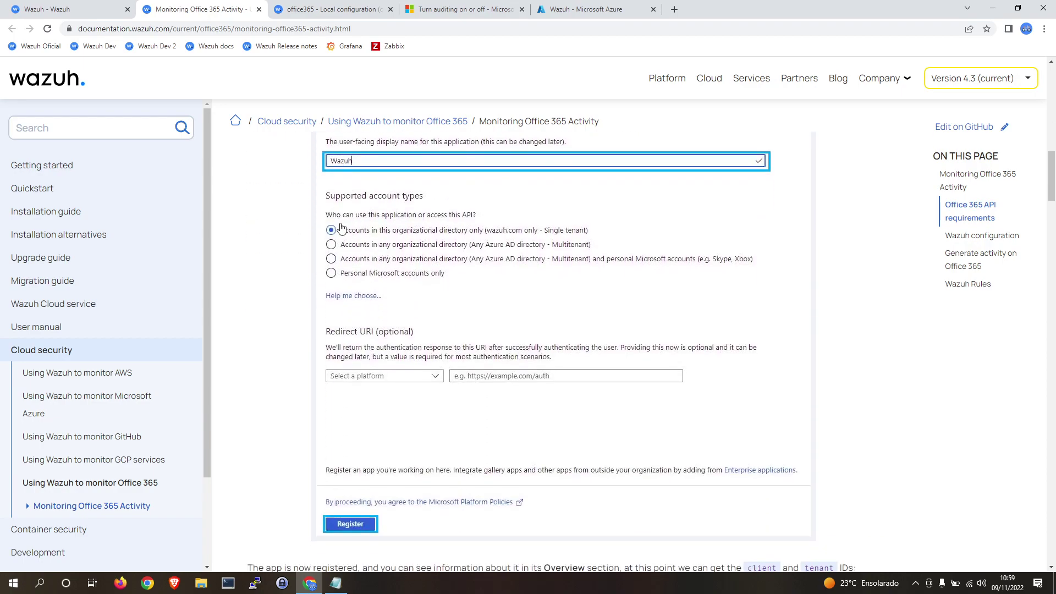
scroll(252, 283, "down", 4)
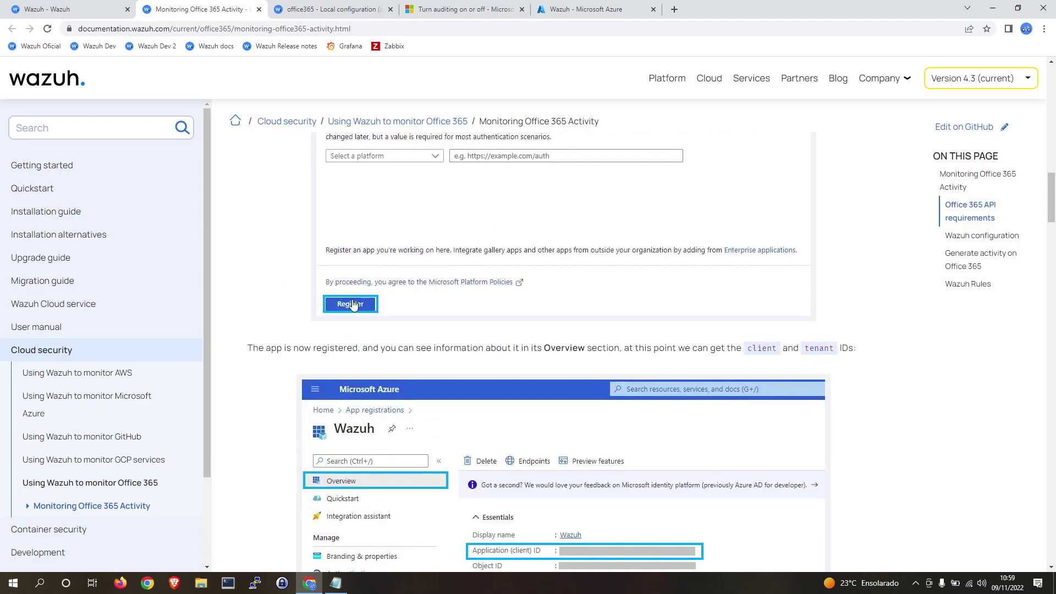
scroll(353, 306, "down", 5)
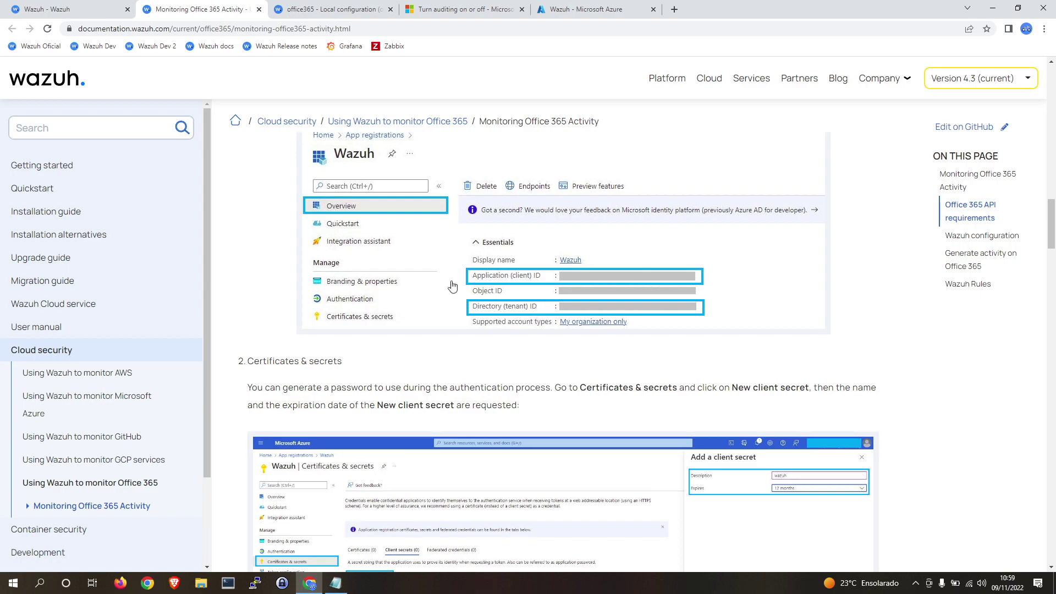
scroll(407, 215, "down", 6)
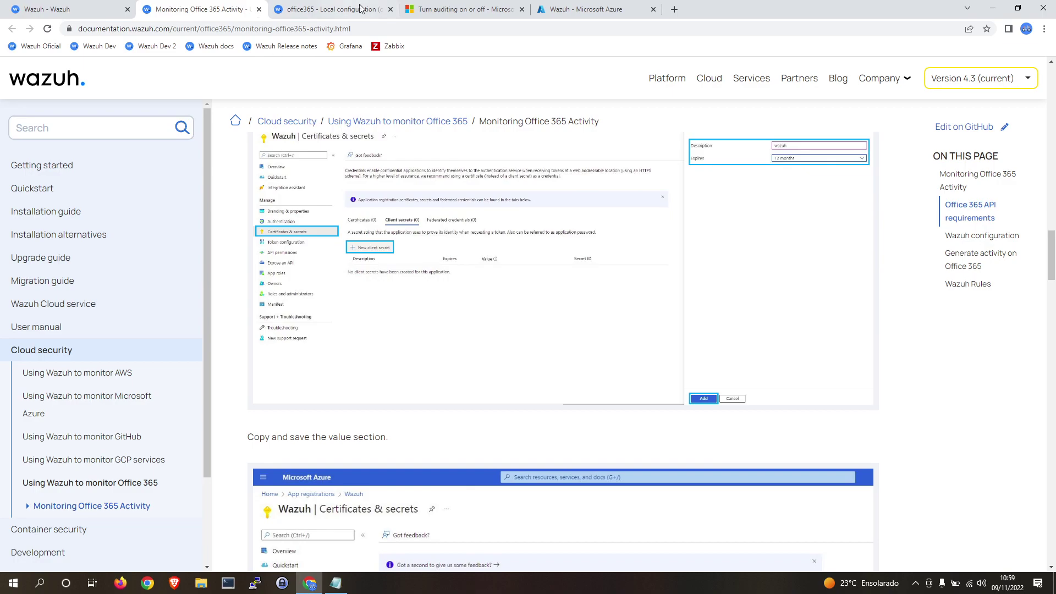
Step: Add a client secret to the Azure application with the description Wazuh and an expiry of 24 months
left_click(586, 9)
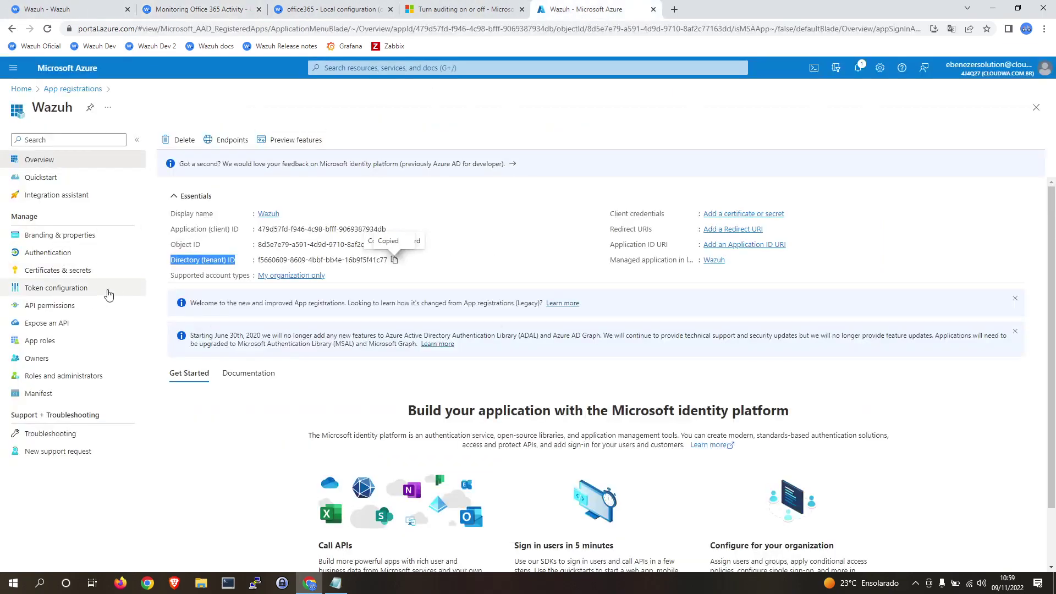
left_click(71, 271)
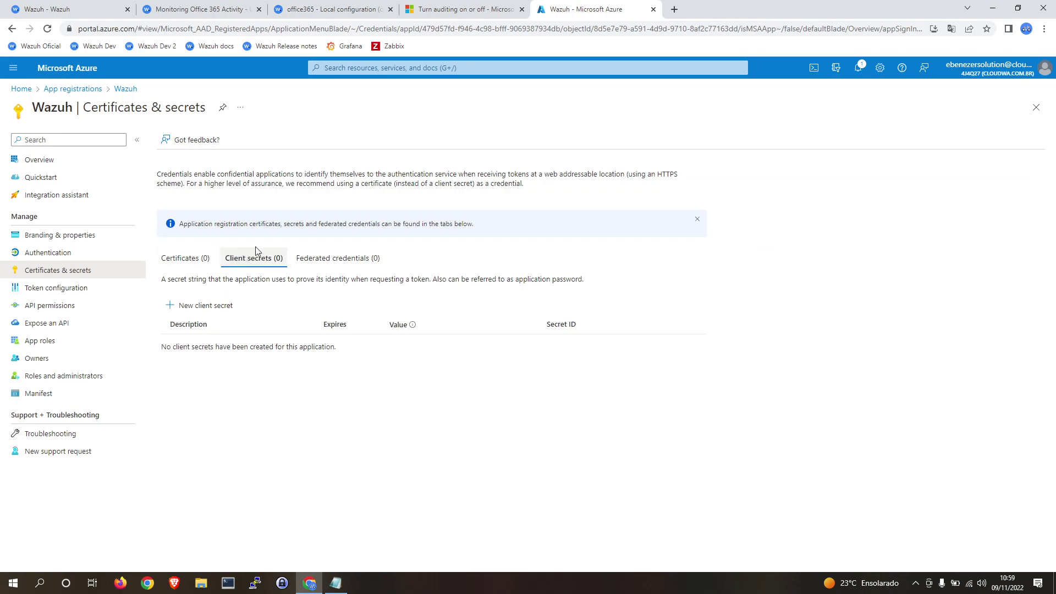
left_click(207, 307)
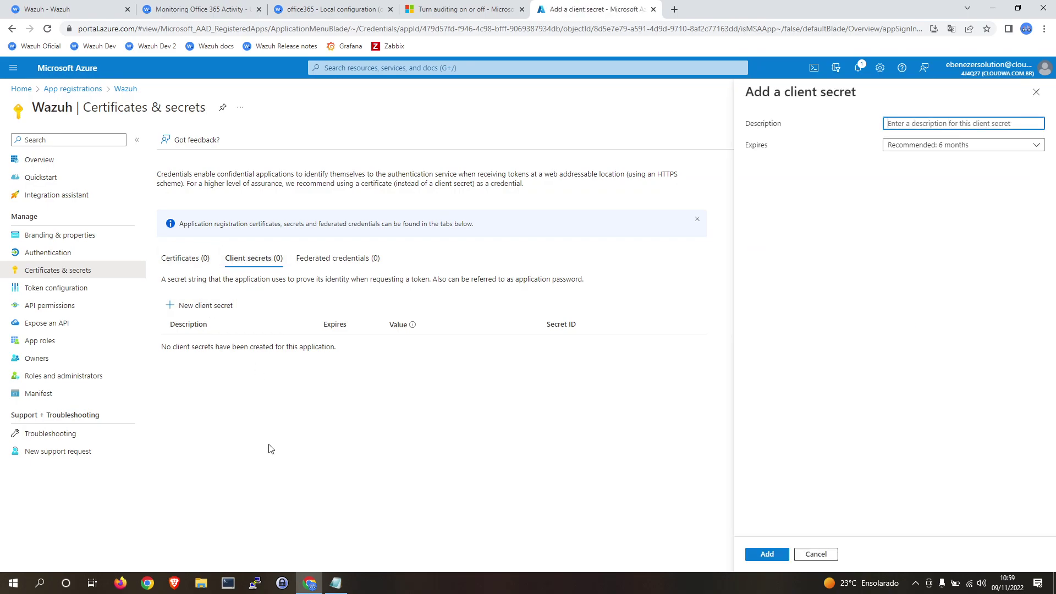
type("Wazuh")
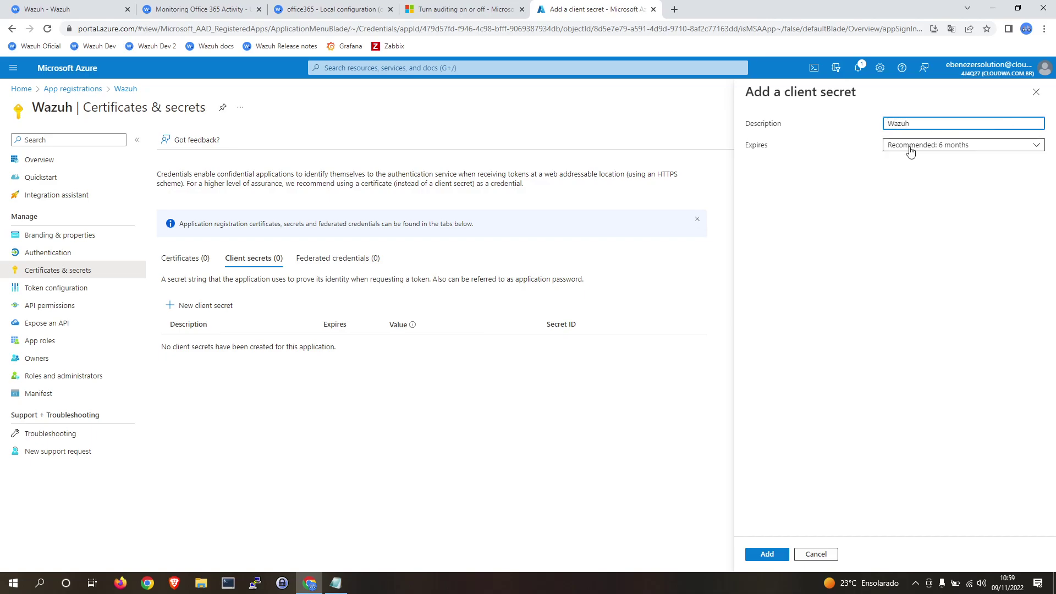
left_click(908, 146)
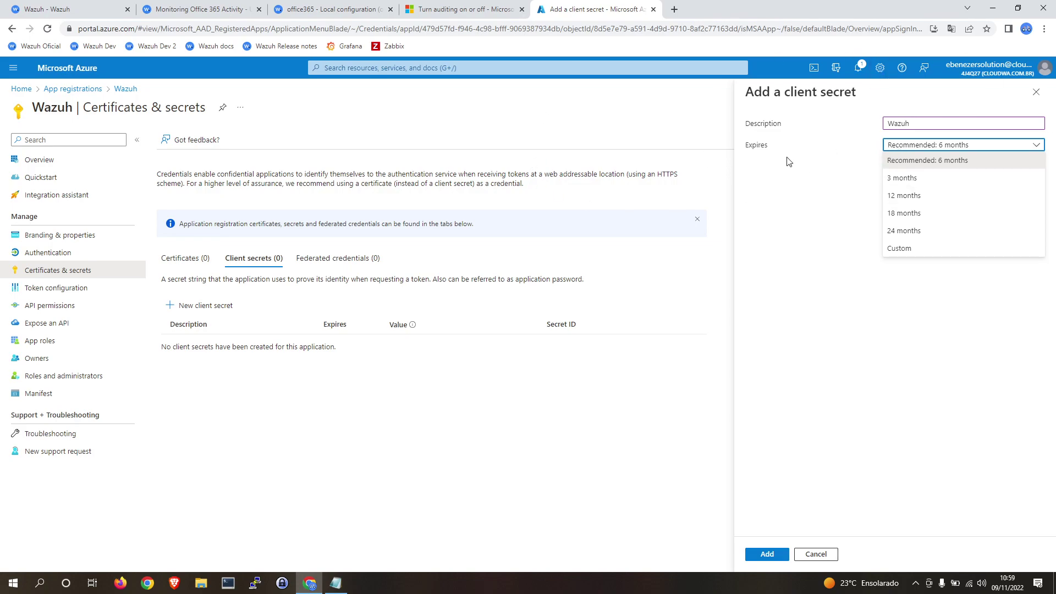
left_click(955, 232)
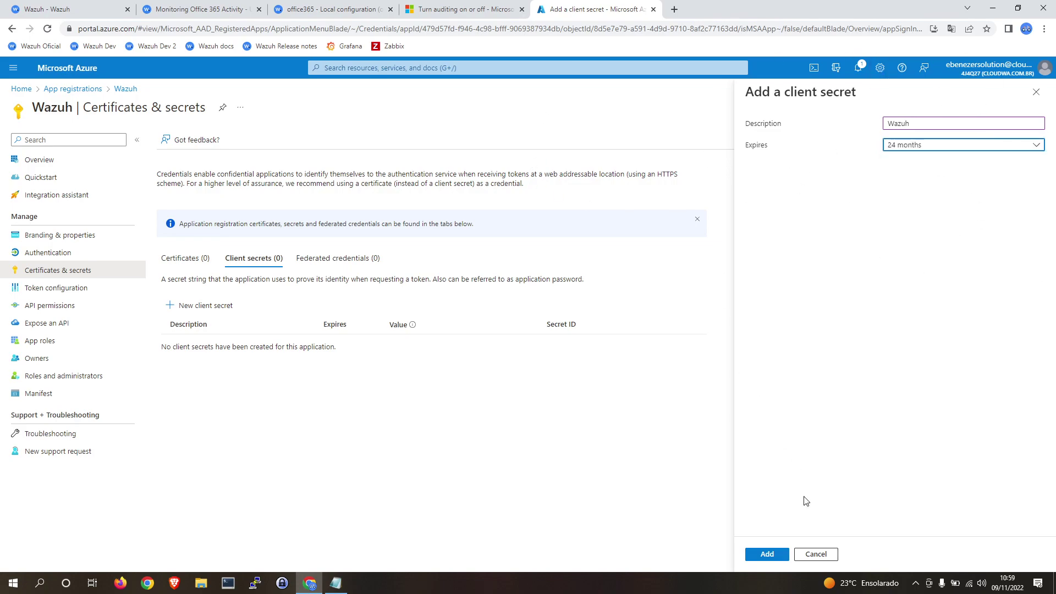
left_click(772, 557)
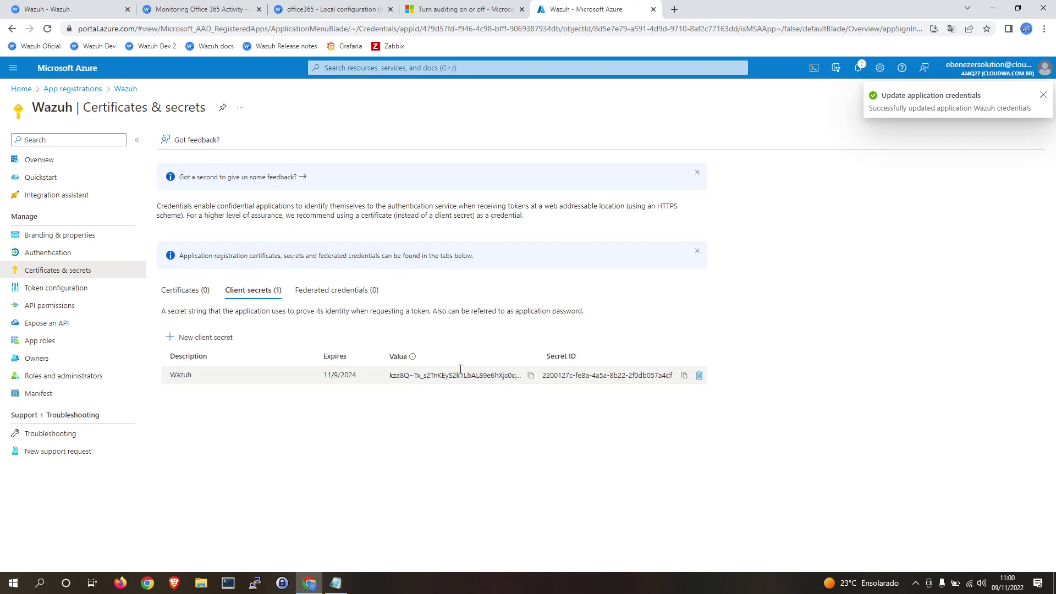
Step: Copy the new client secret's value into the note and label that line "Secret:"
left_click(531, 375)
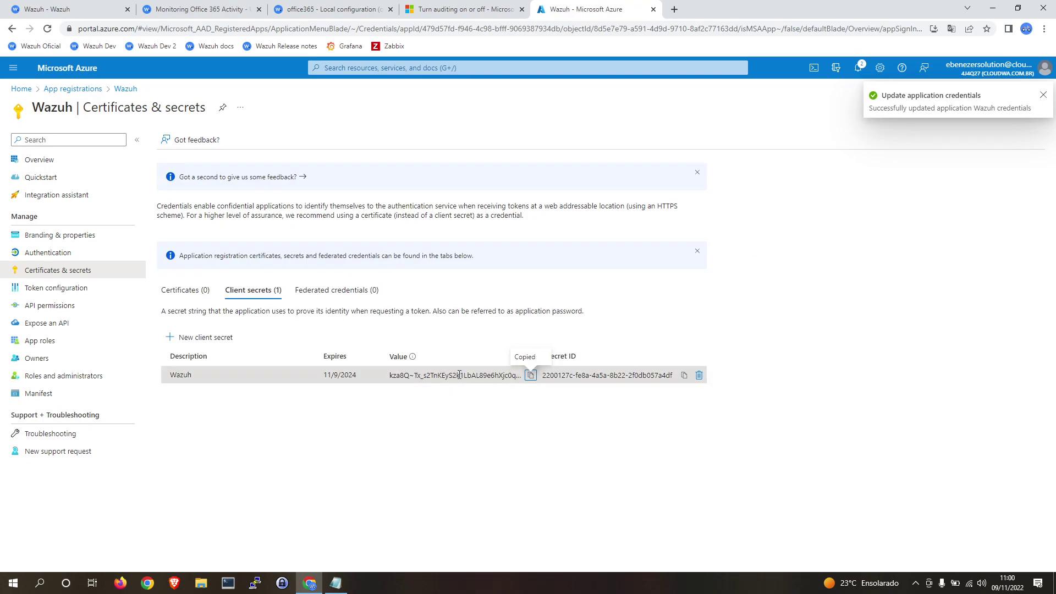
key("alt+Tab")
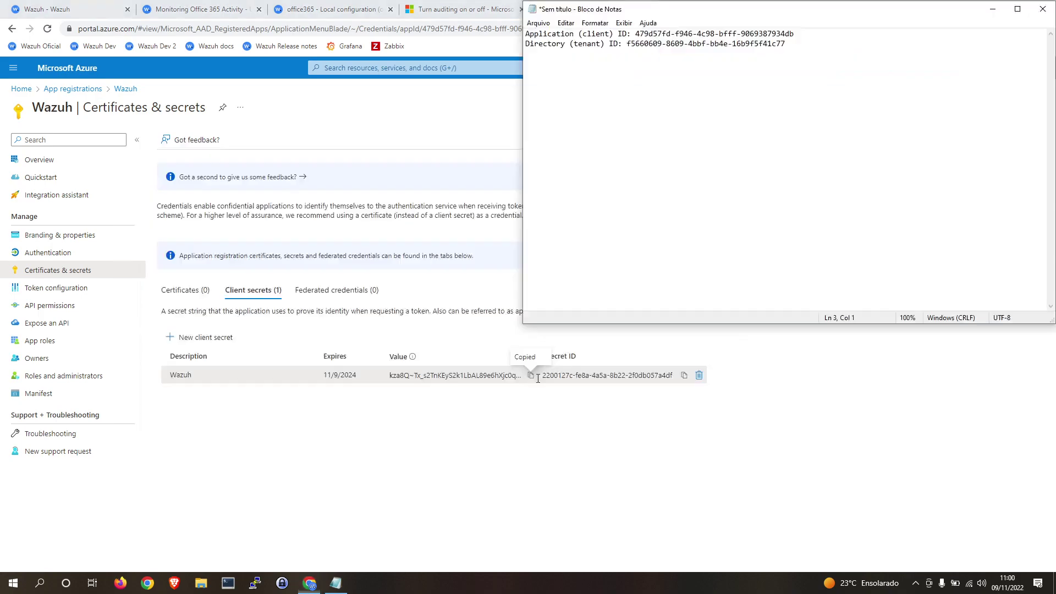
key("ctrl+v")
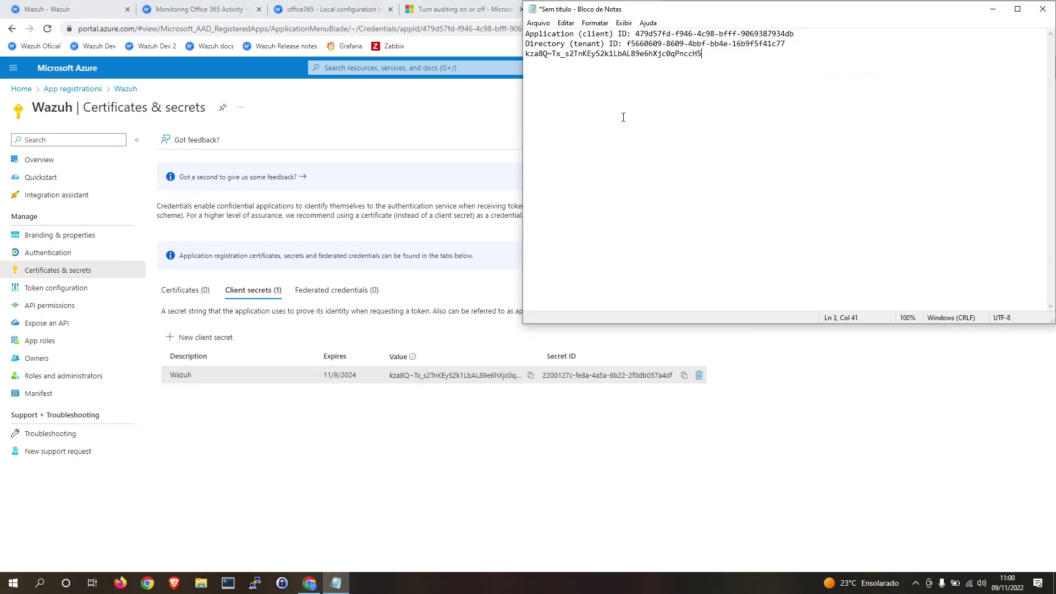
type("S")
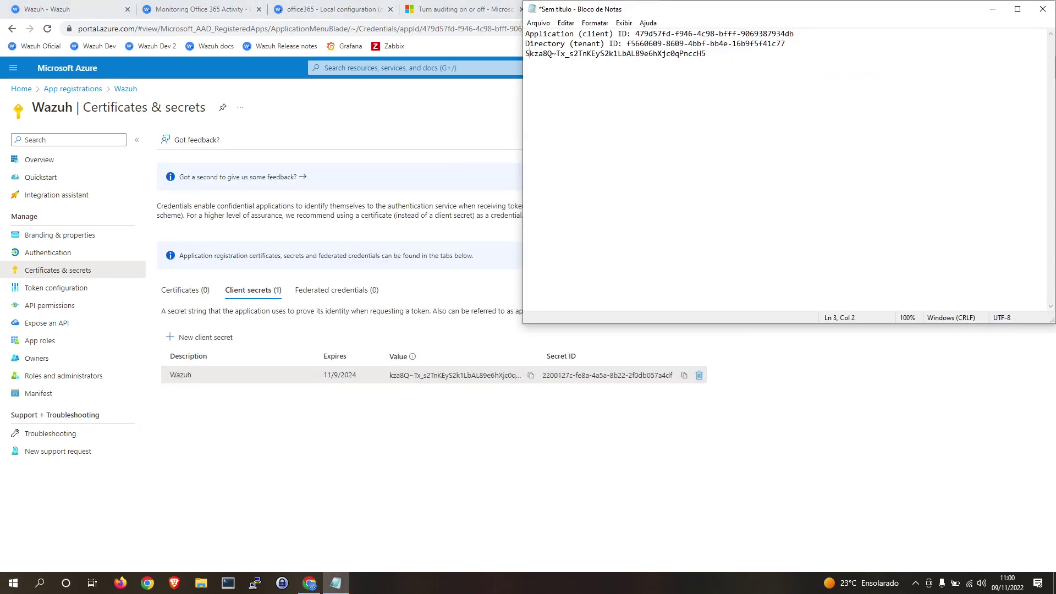
type("ecret:")
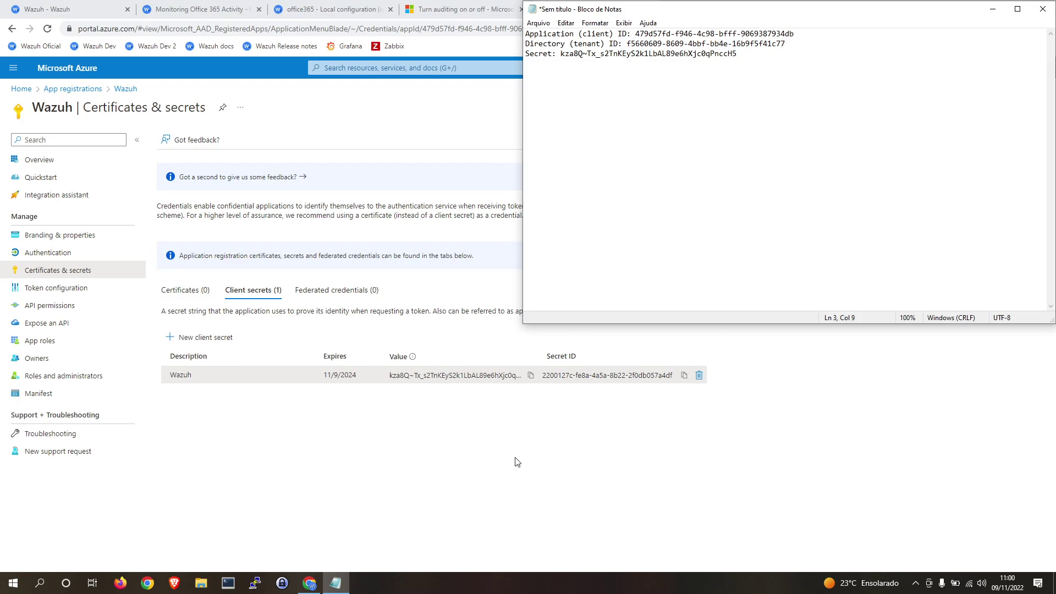
Step: Revisit the application's Certificates & secrets page and reload it to check whether the client secret's value can still be read
left_click(475, 432)
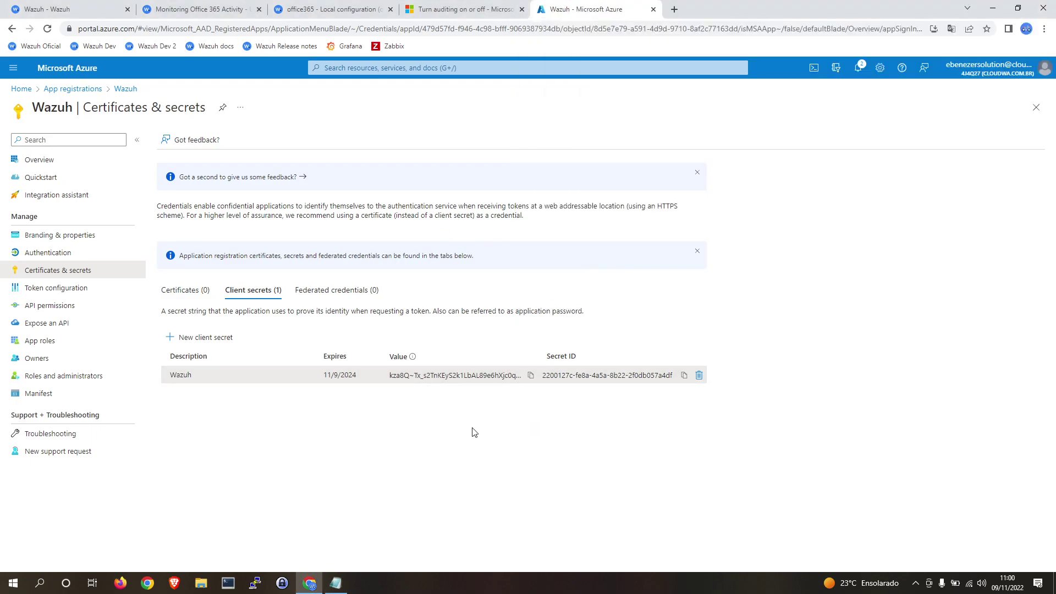
left_click(353, 291)
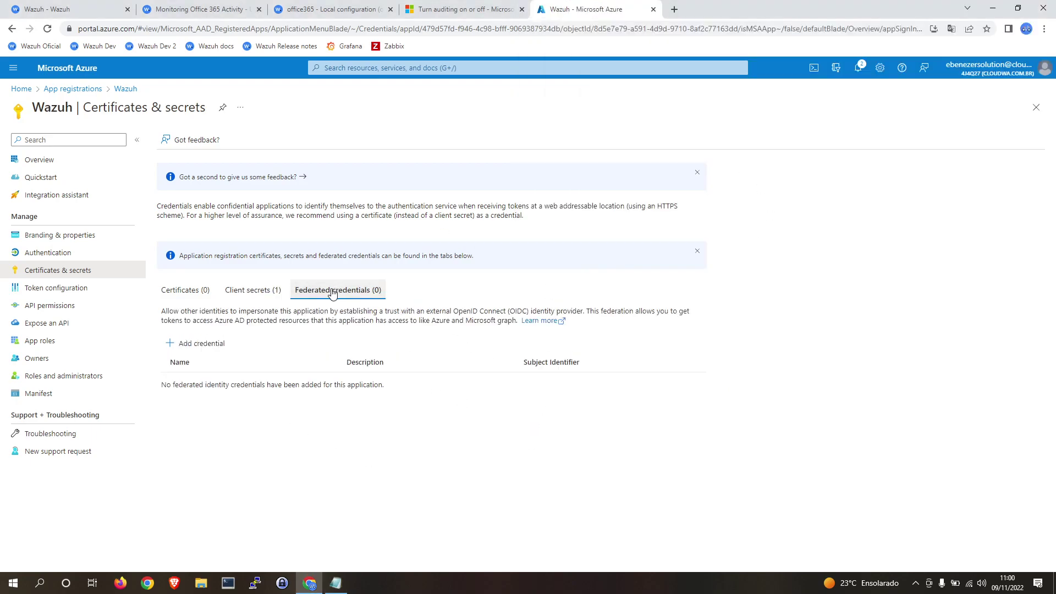
left_click(270, 290)
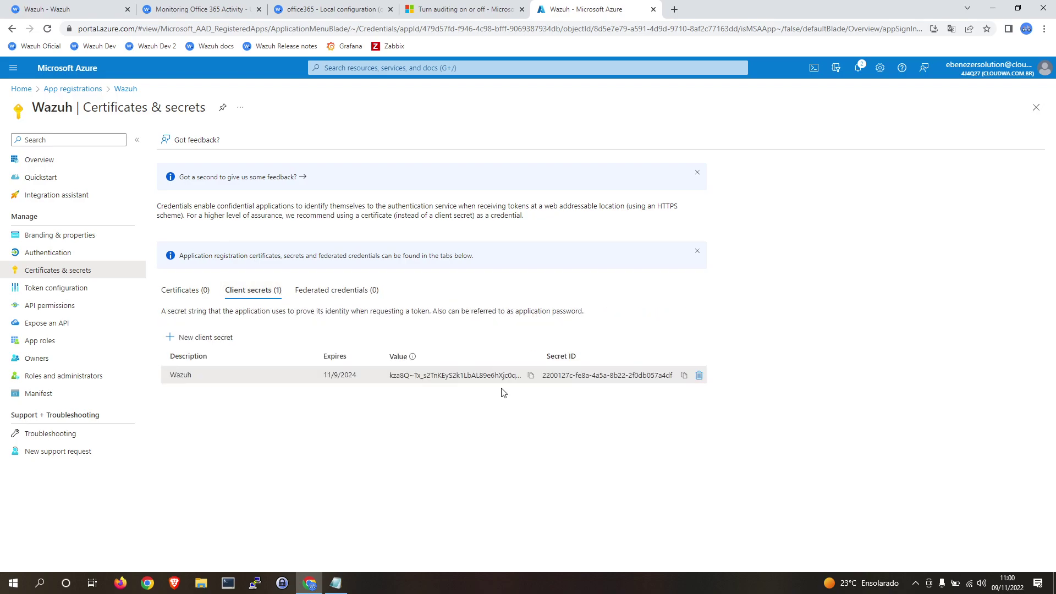
left_click(133, 256)
left_click(113, 272)
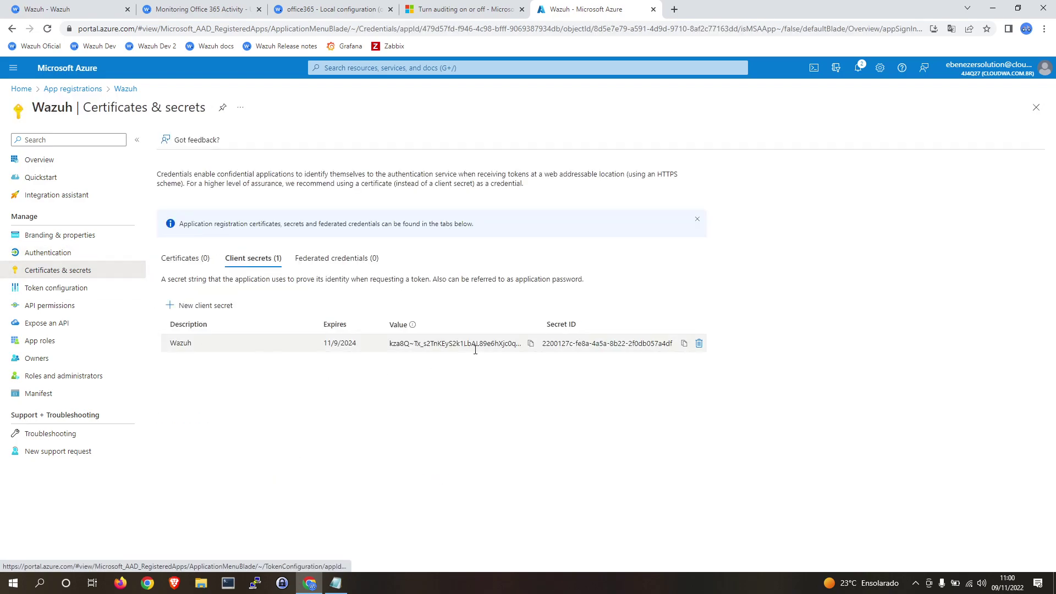
left_click(177, 258)
left_click(252, 259)
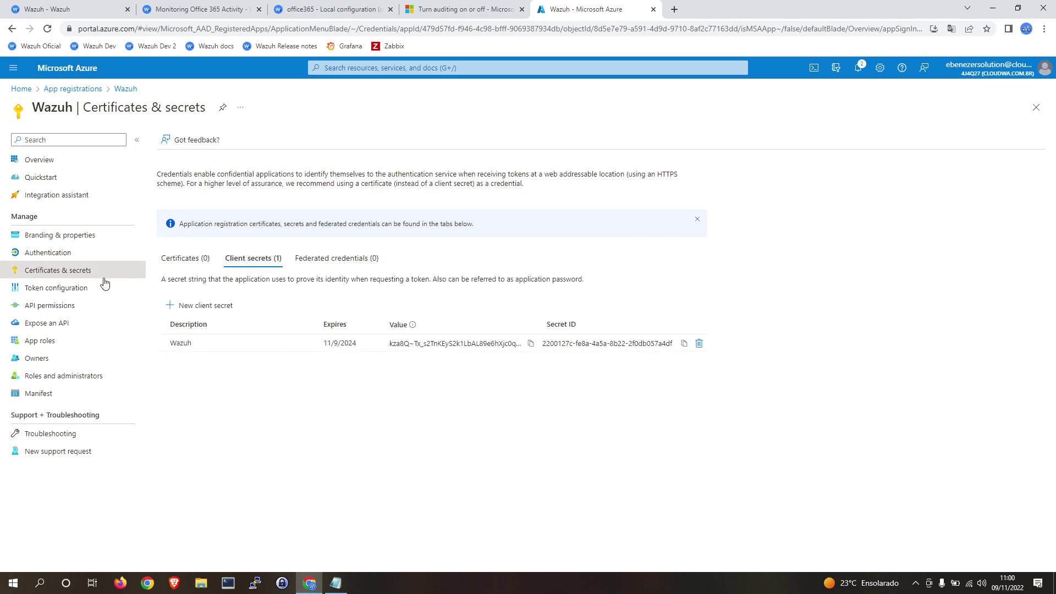
left_click(65, 253)
left_click(39, 160)
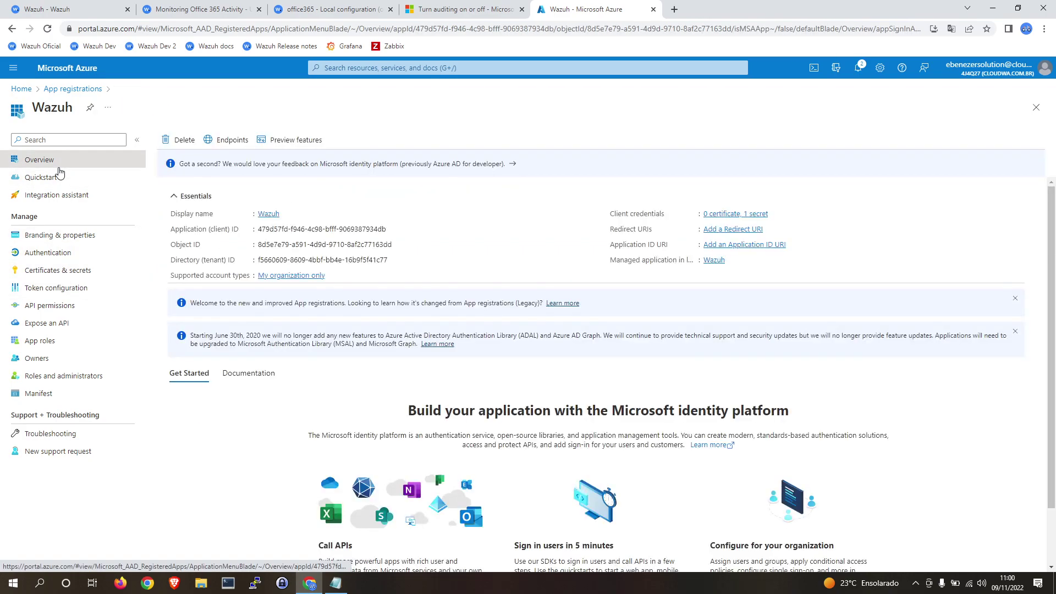
left_click(72, 270)
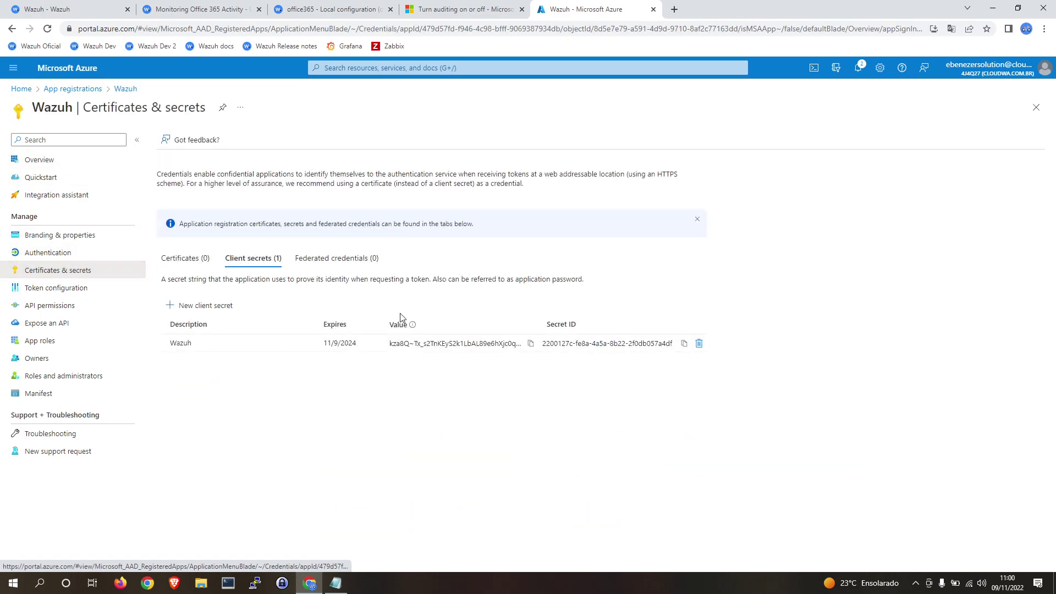
left_click(47, 28)
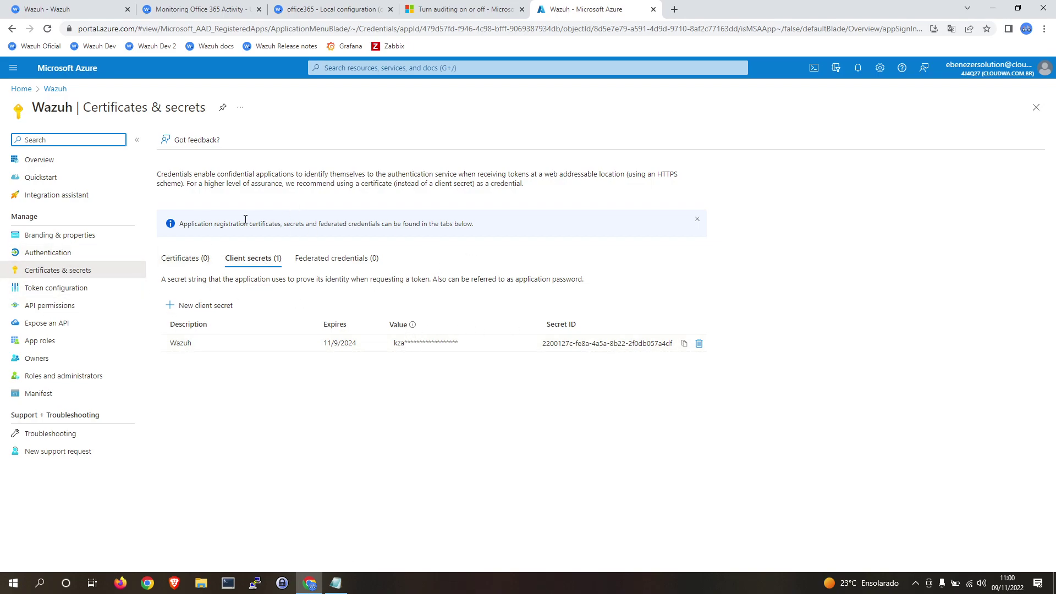
Step: Open the application's API permissions page and review the matching API permissions instructions in the Wazuh documentation
left_click(66, 306)
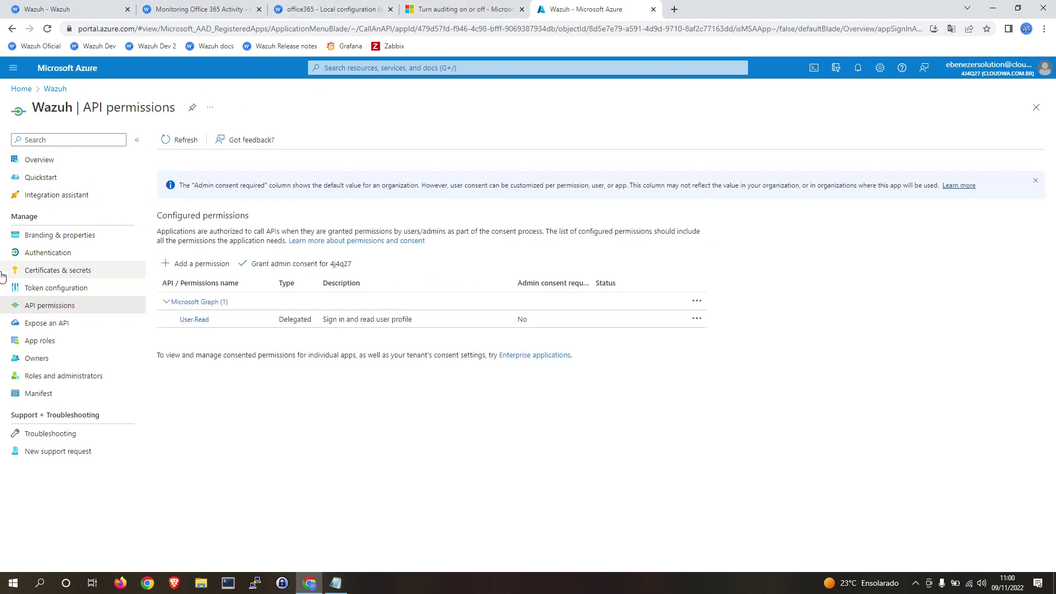
left_click(242, 9)
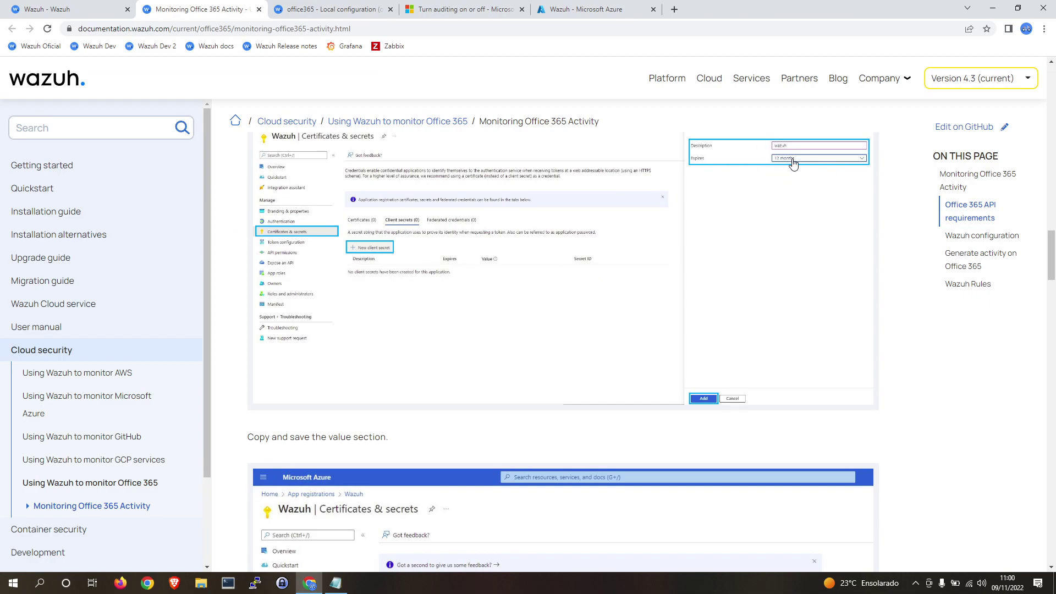
scroll(793, 164, "down", 5)
scroll(650, 222, "down", 1)
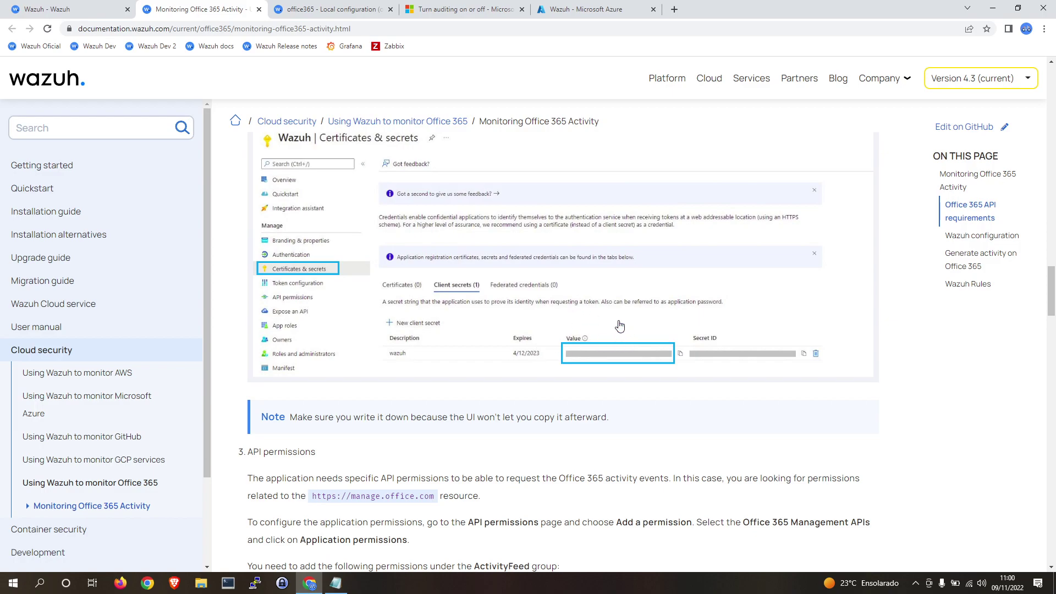
scroll(623, 328, "down", 2)
scroll(600, 226, "down", 3)
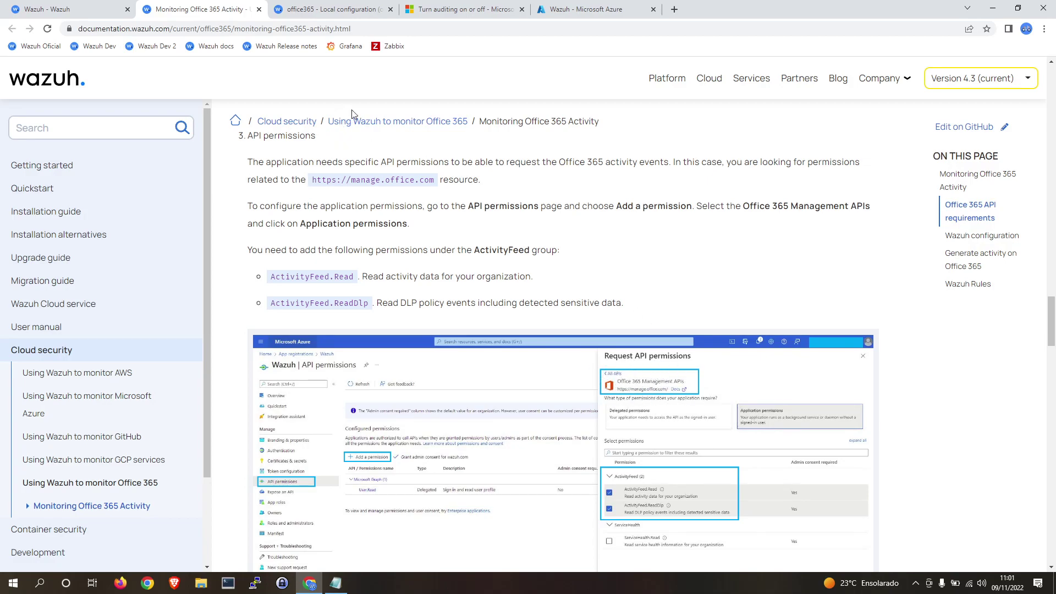
Step: Add the Office 365 Management APIs application permissions ActivityFeed.Read and ActivityFeed.ReadDlp to the Wazuh application in Azure
left_click(578, 11)
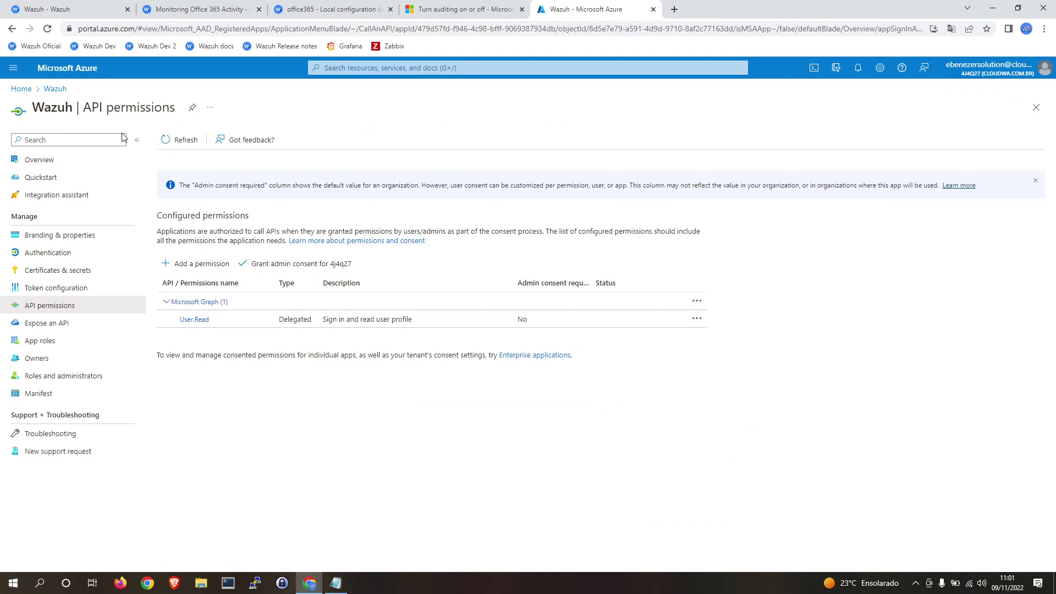
left_click(197, 264)
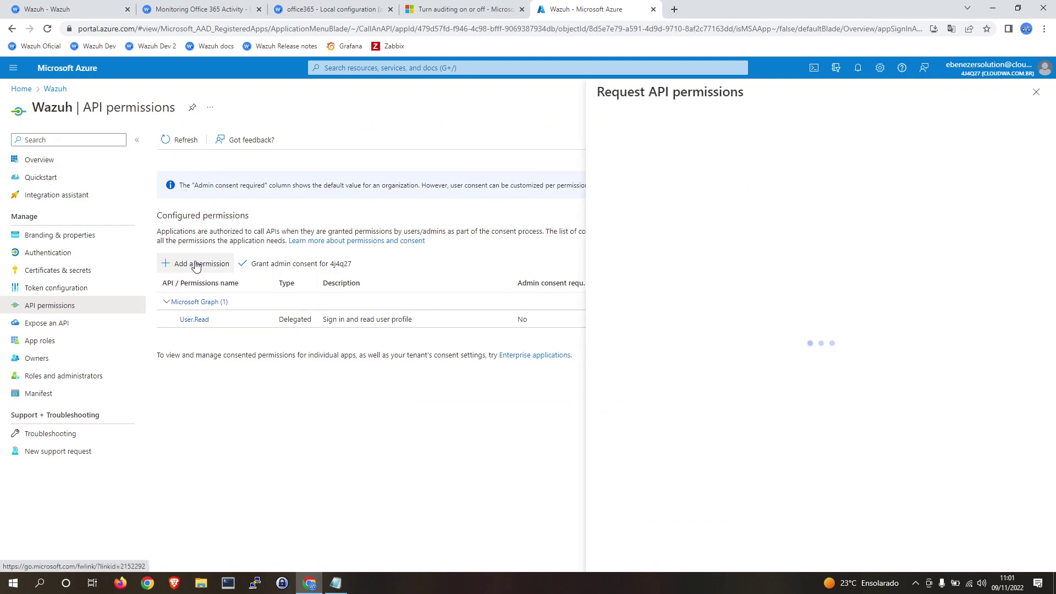
scroll(666, 305, "down", 5)
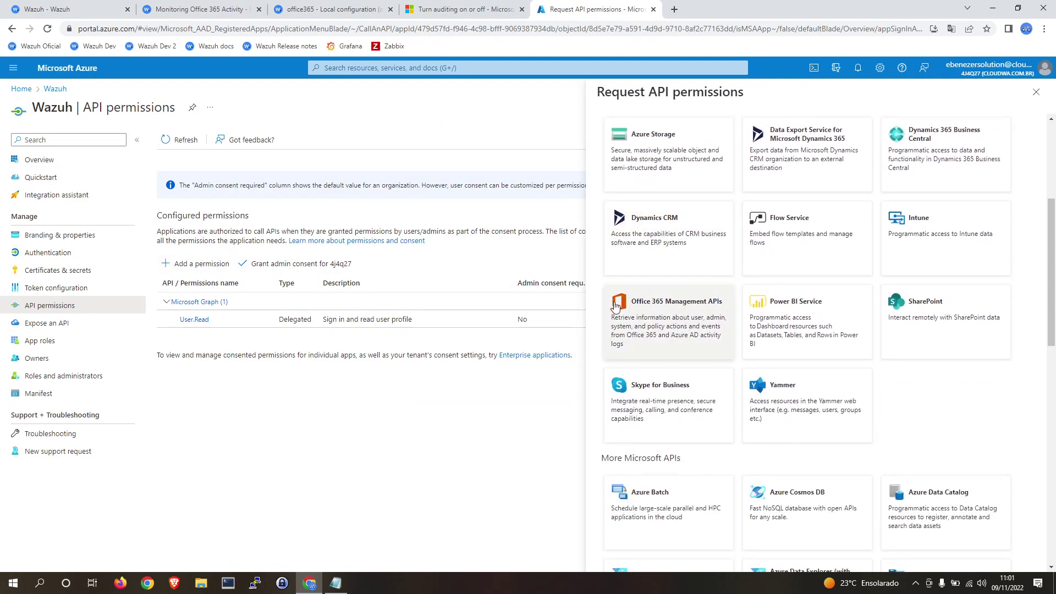
left_click(666, 304)
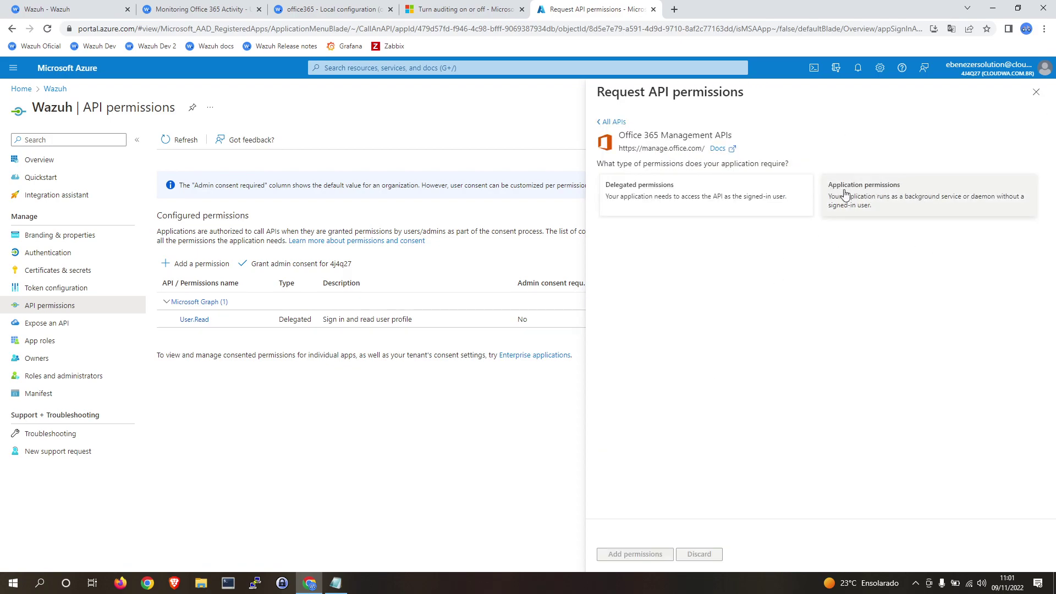
left_click(897, 197)
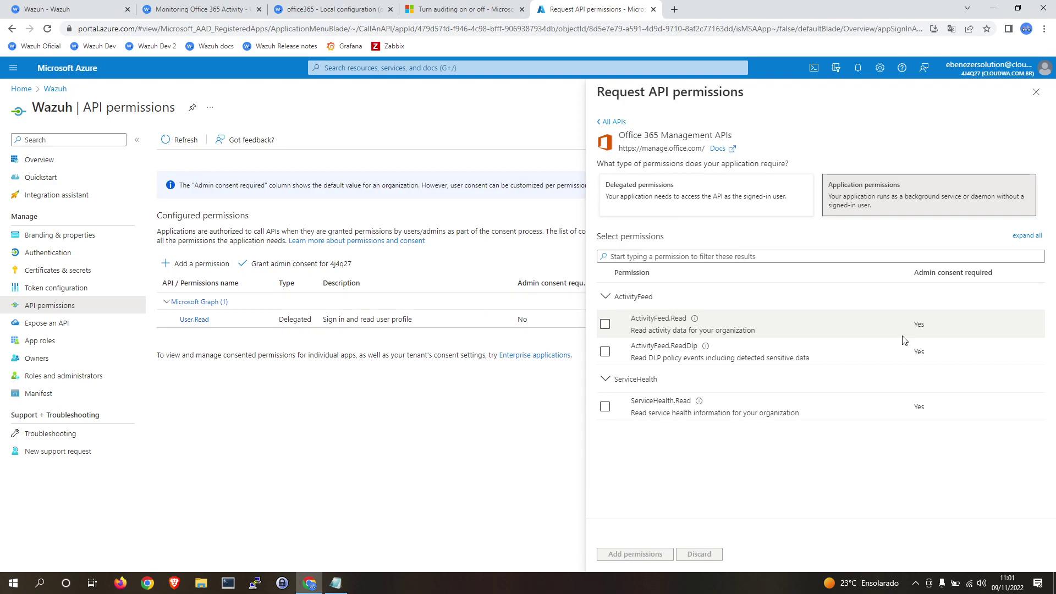
left_click(605, 324)
left_click(606, 352)
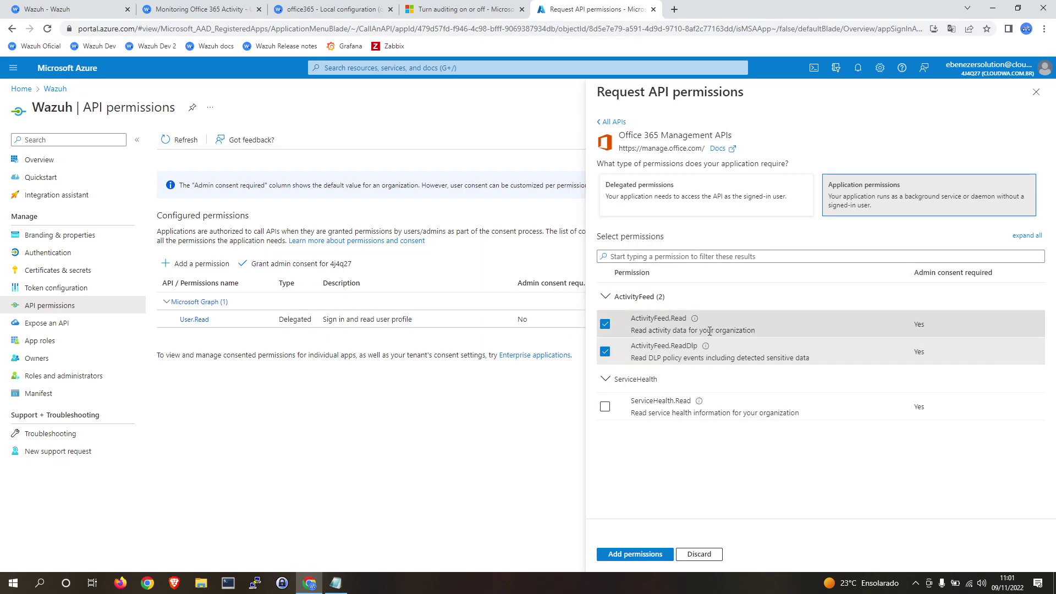
left_click(637, 554)
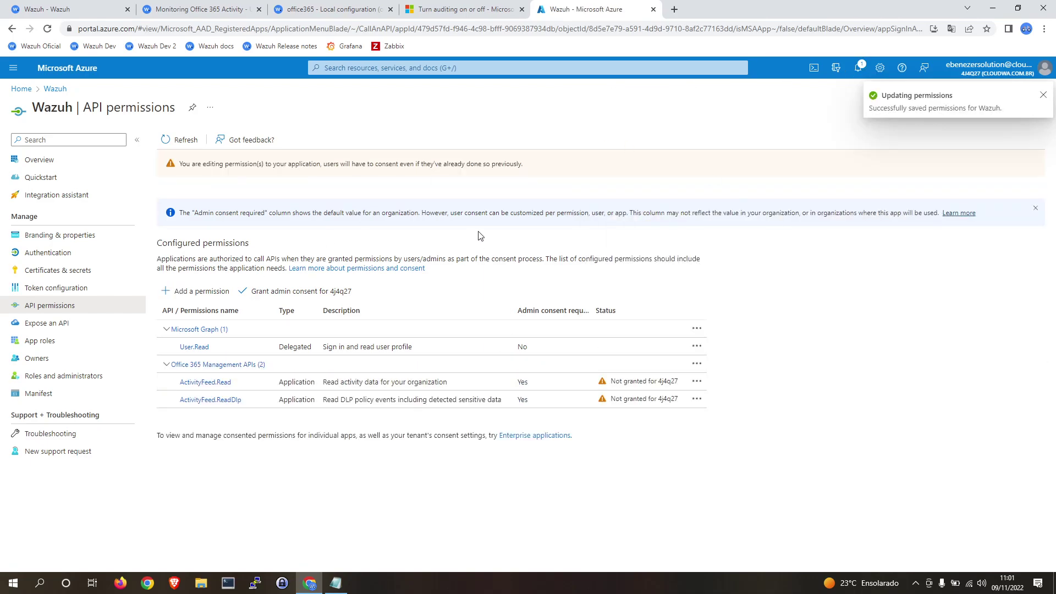
Step: Read the consent warning and grant admin consent for the configured permissions to all accounts in the 4j4q27 organization
left_click_drag(187, 162, 334, 173)
left_click(333, 173)
left_click_drag(525, 168, 375, 165)
left_click(426, 160)
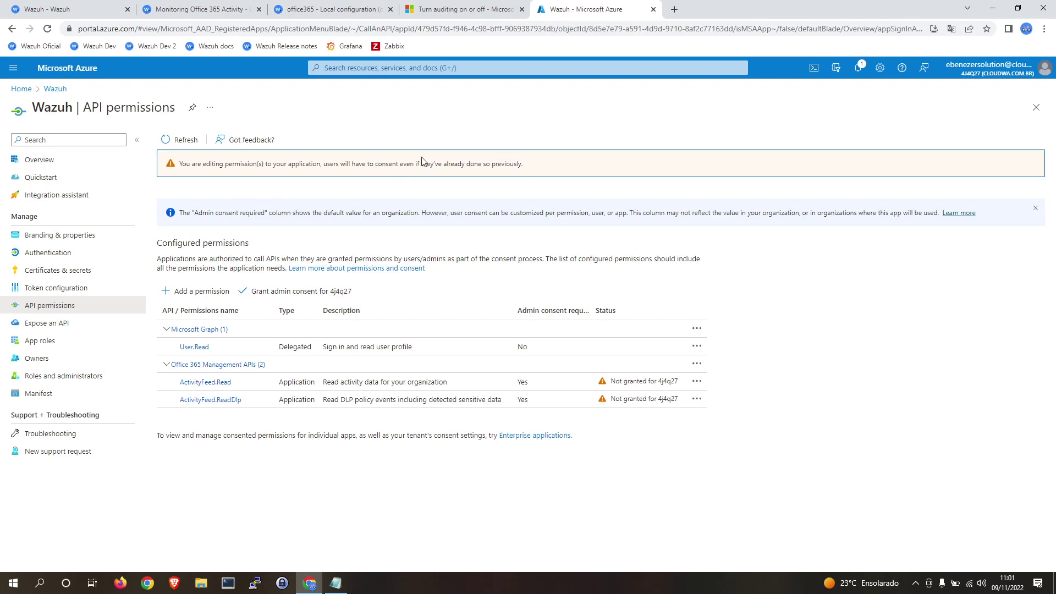
left_click_drag(525, 166, 301, 276)
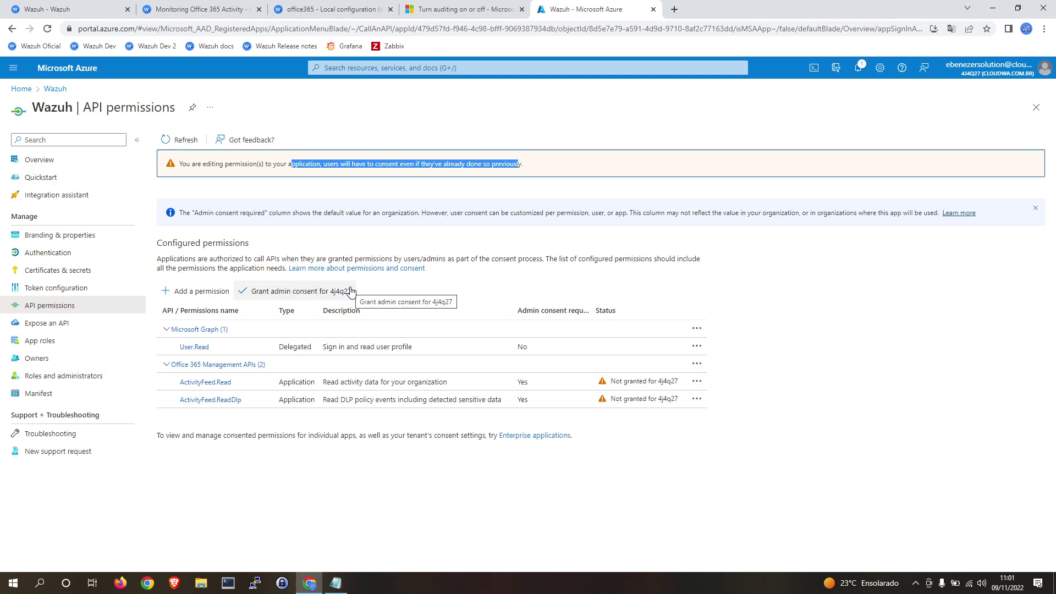
left_click(330, 288)
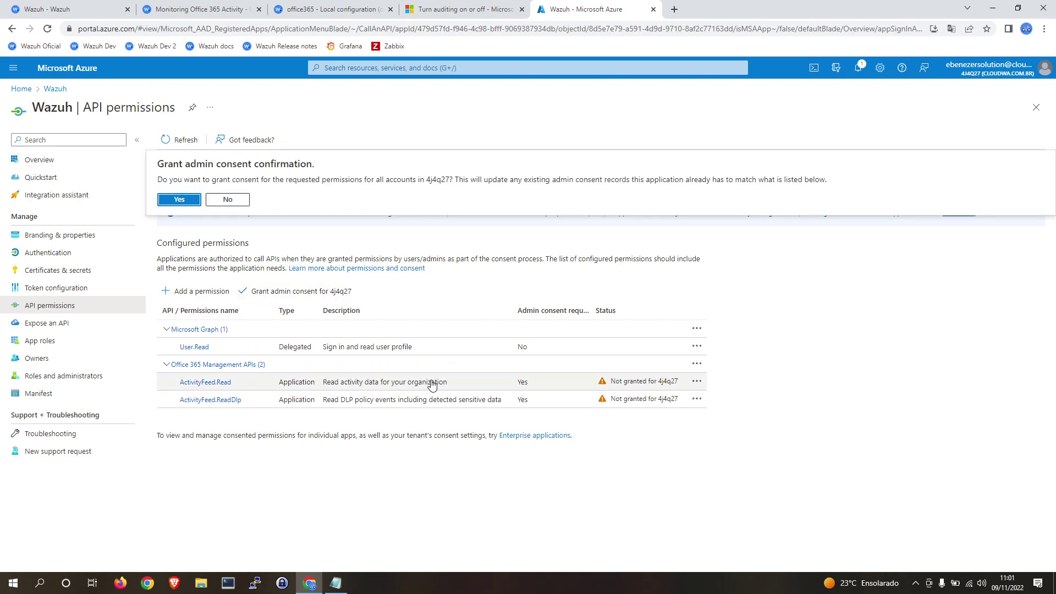
left_click(179, 199)
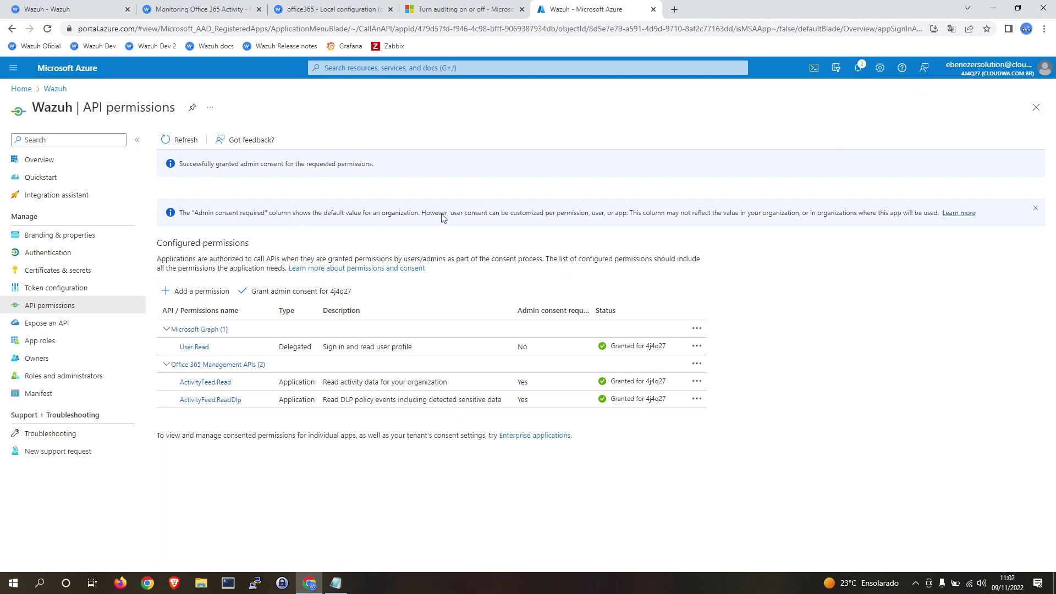
Step: Review the admin consent note in the Wazuh documentation and copy the sample office365 block from the Wazuh configuration section
left_click(165, 10)
scroll(355, 282, "down", 5)
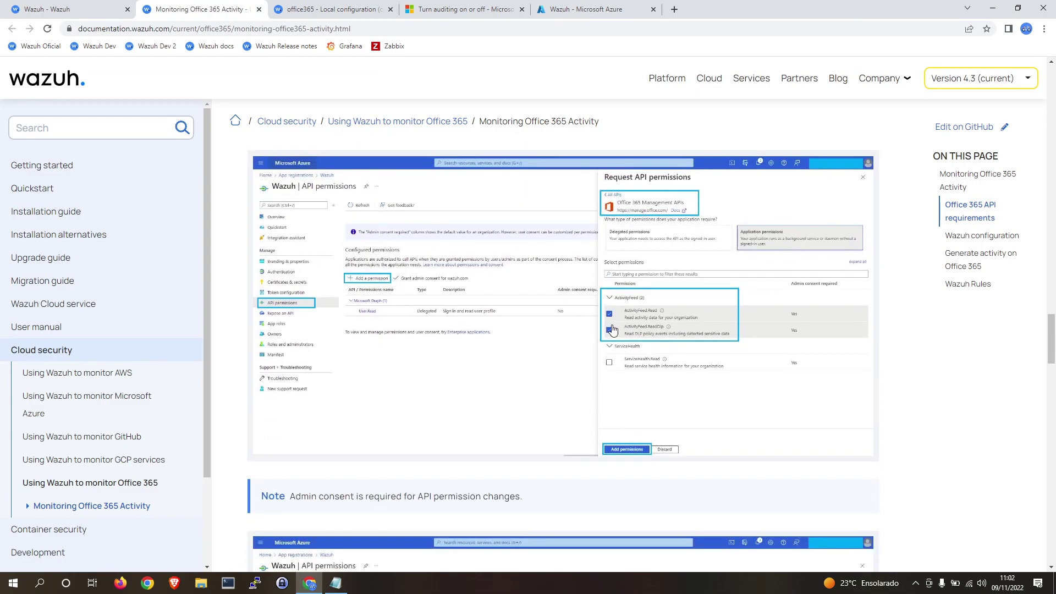
scroll(616, 478, "down", 7)
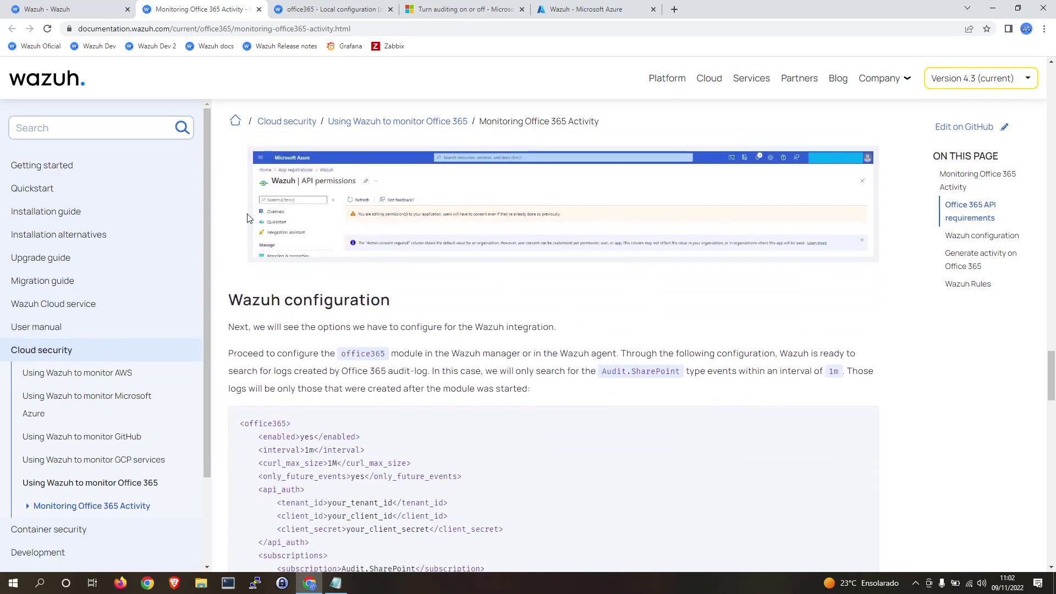
scroll(368, 191, "up", 1)
left_click_drag(319, 175, 292, 179)
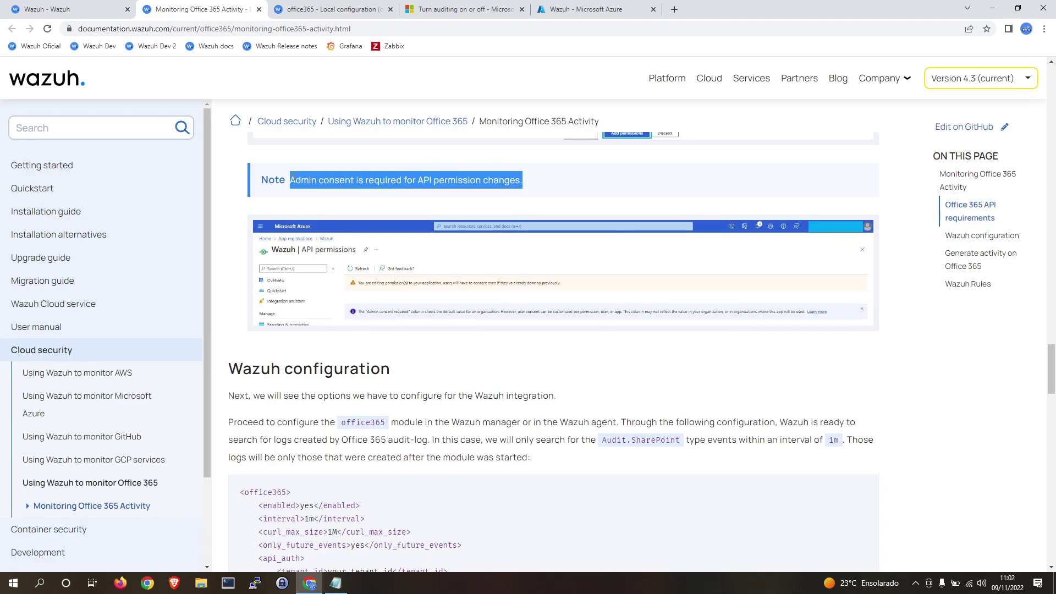
scroll(496, 390, "down", 5)
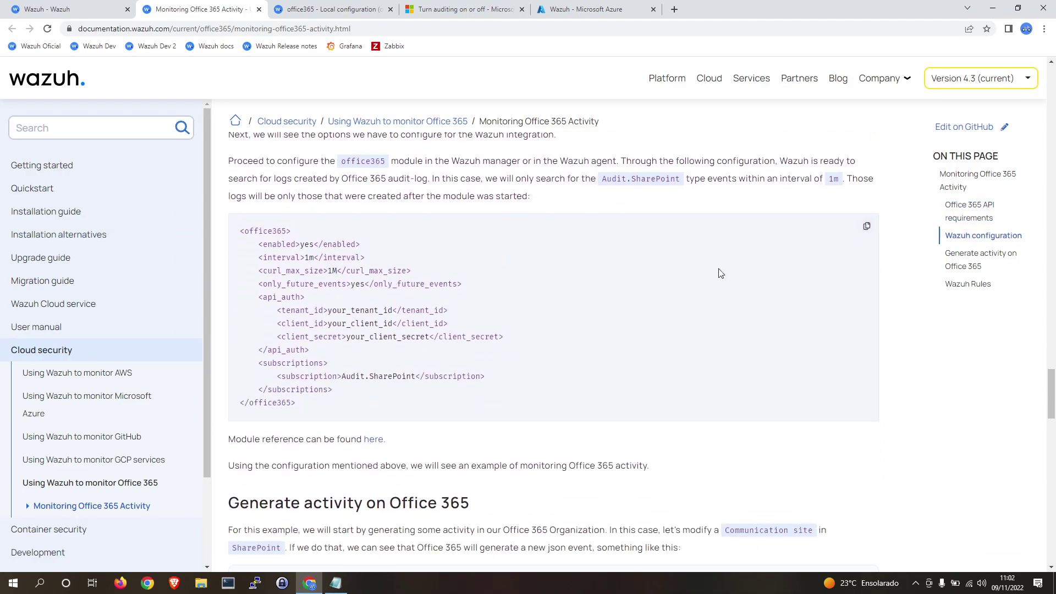
left_click(867, 226)
Step: Duplicate the Wazuh dashboard page and open the manager's ossec.conf for editing from the Management configuration
left_click(66, 9)
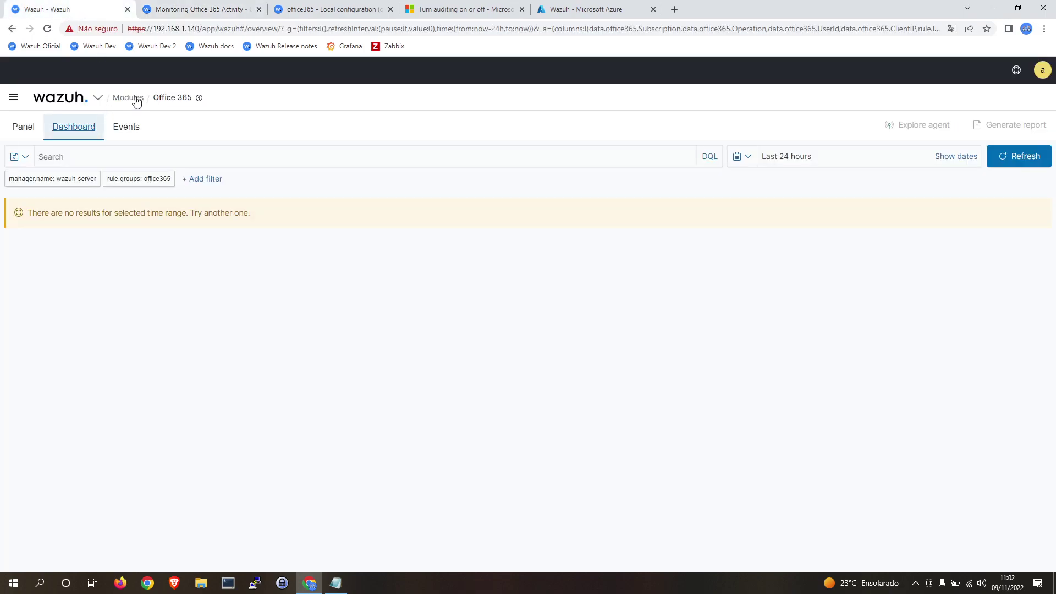
right_click(88, 13)
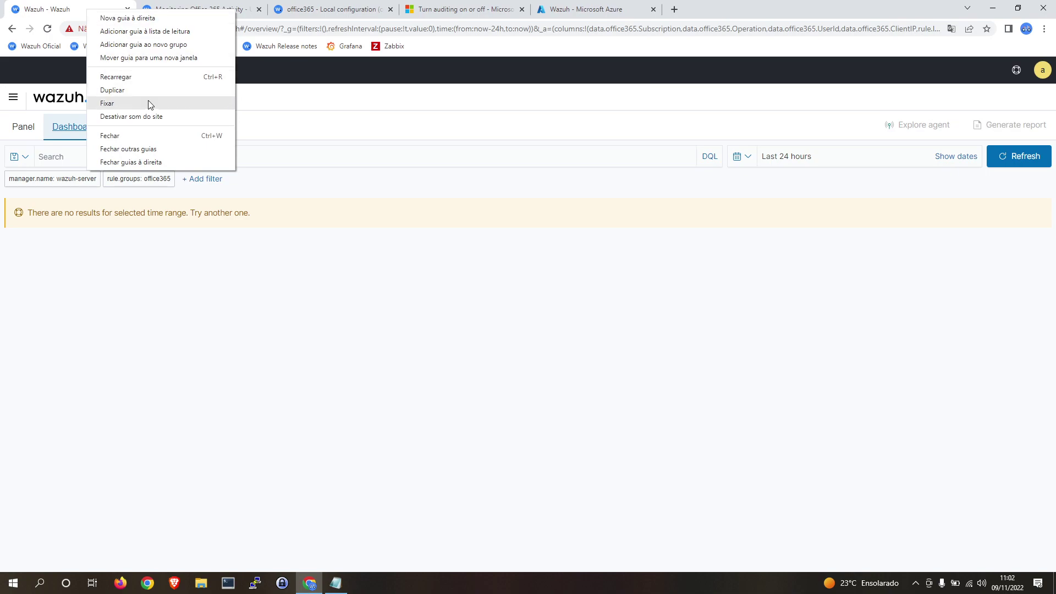
left_click(147, 90)
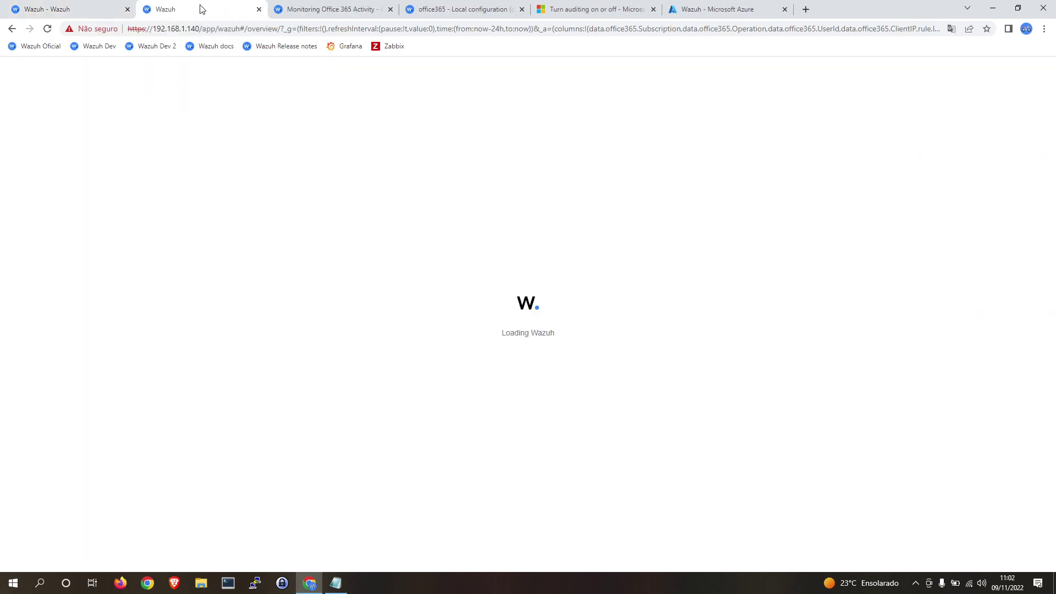
left_click(98, 101)
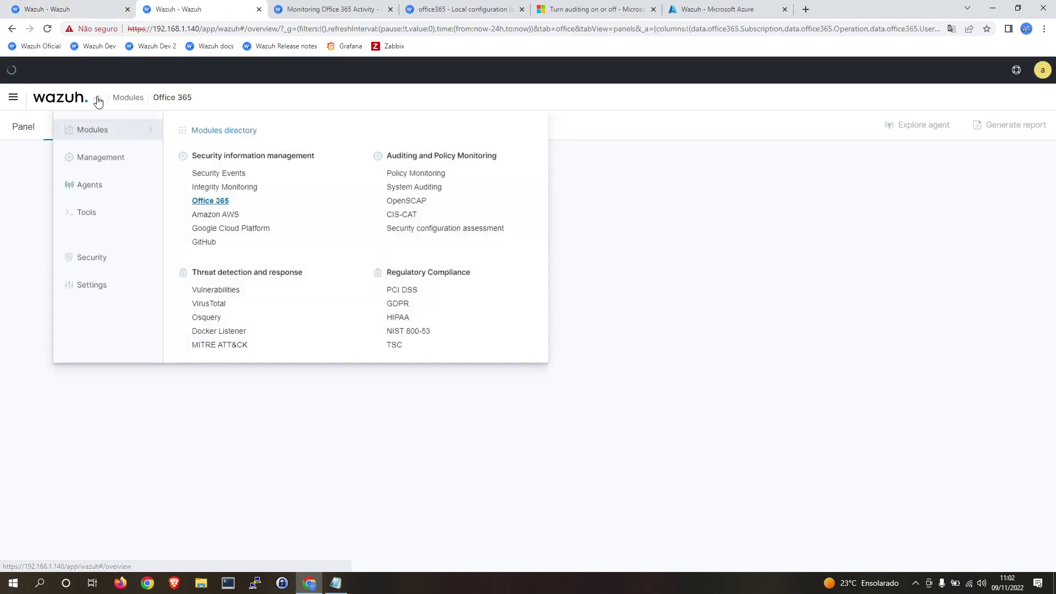
left_click(111, 162)
left_click(205, 228)
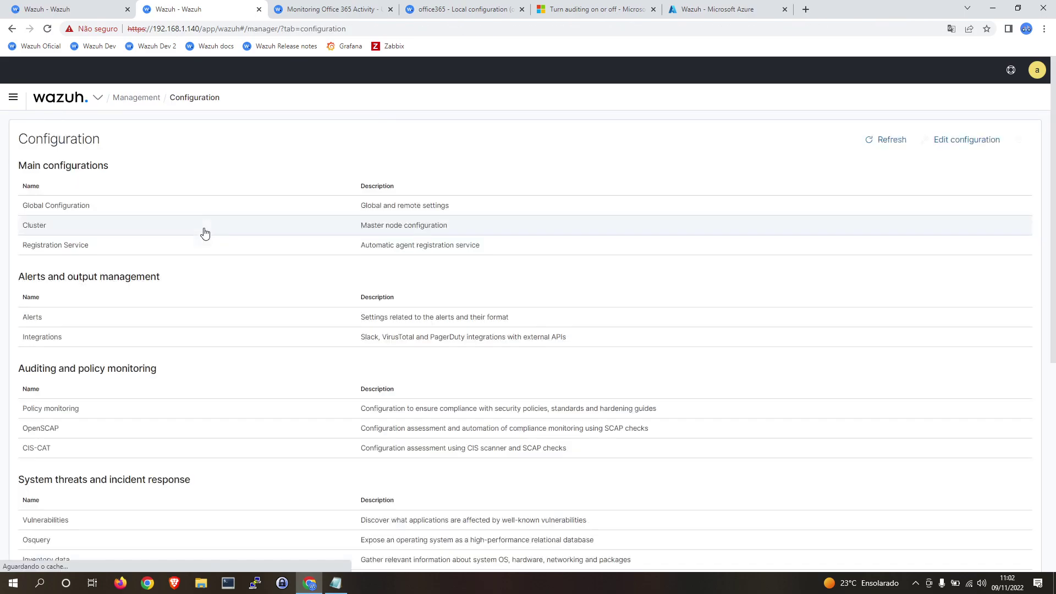
left_click(943, 142)
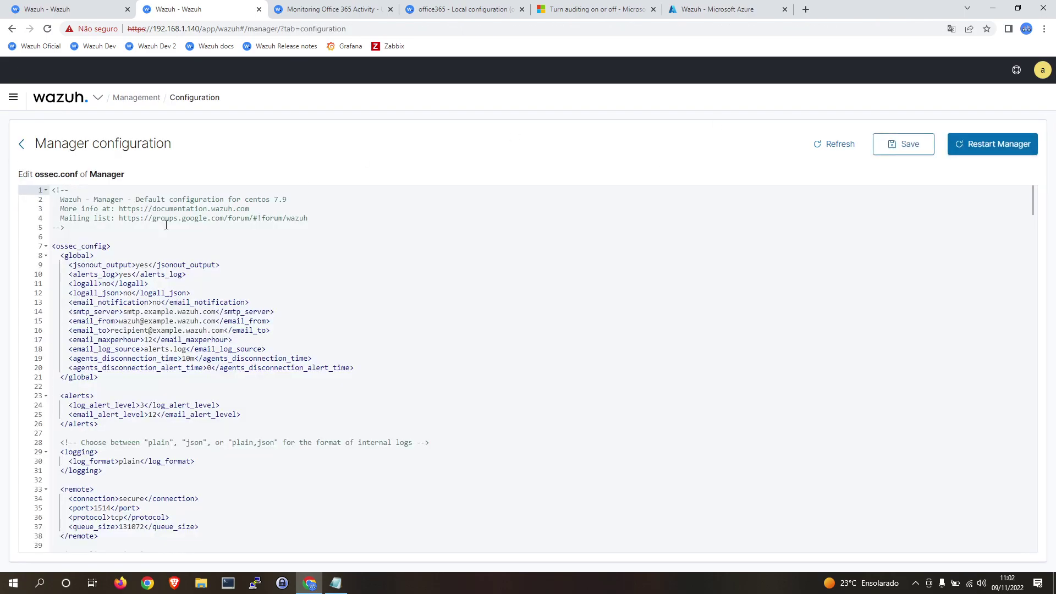
Step: Paste the copied office365 block into ossec.conf below the closing remote tag, separated by a blank line
scroll(129, 361, "down", 4)
left_click(112, 342)
key("Return")
key("Return")
type("<office365>     <enabled>yes</enabled>     <interval>1m</interval>     <curl_max_size>1M</curl_max_size>     <only_future_events>yes</only_future_events>     <api_auth>         <tenant_id>your_tenant_id</tenant_id>         <client_id>your_client_id</client_id>         <client_secret>your_client_secret</client_secret>     </api_auth>     <subscriptions>         <subscription>Audit.SharePoint</subscription>     </subscriptions> </office365>")
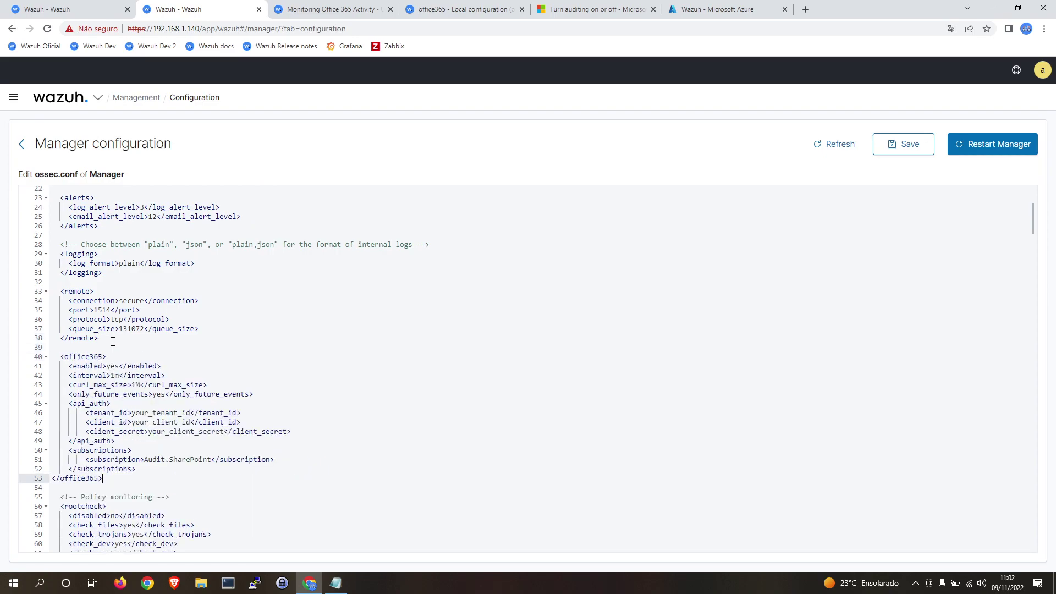
Step: Insert a copy of the "Policy monitoring" comment above the office365 block and reword it to "Integracao com Office365"
left_click_drag(170, 497, 61, 498)
key("ctrl+c")
left_click(88, 349)
key("Return")
key("Return")
left_click(109, 358)
key("ctrl+v")
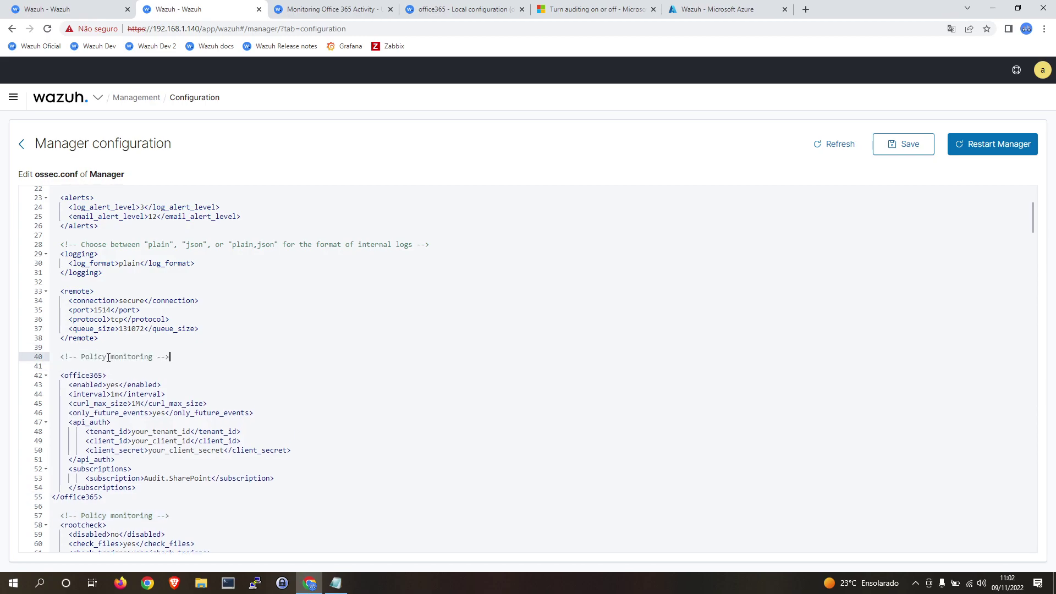
left_click_drag(153, 357, 81, 356)
type("Integracao com Office365")
scroll(236, 336, "down", 3)
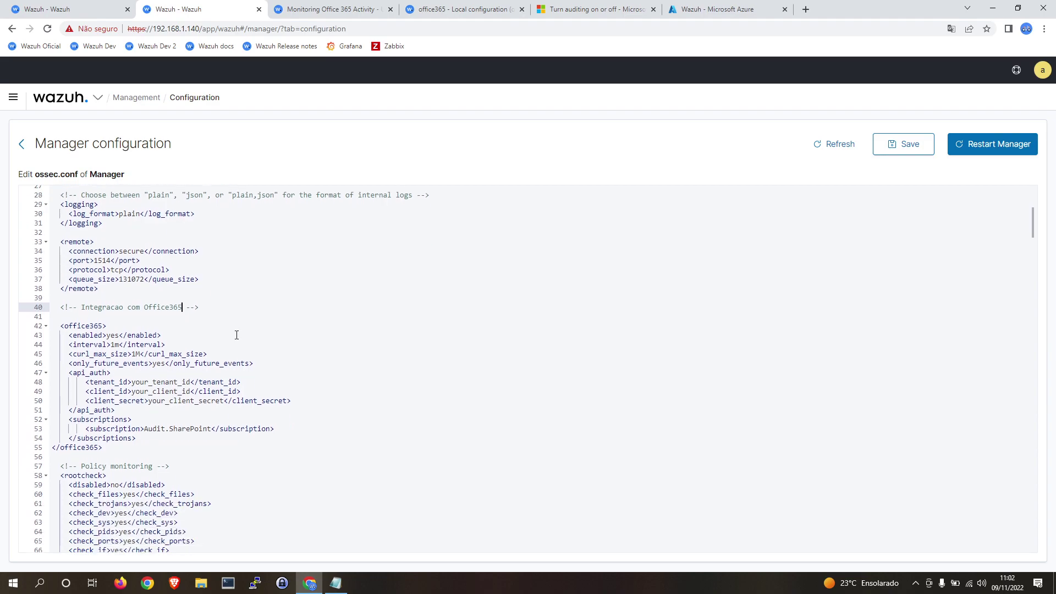
scroll(236, 336, "down", 1)
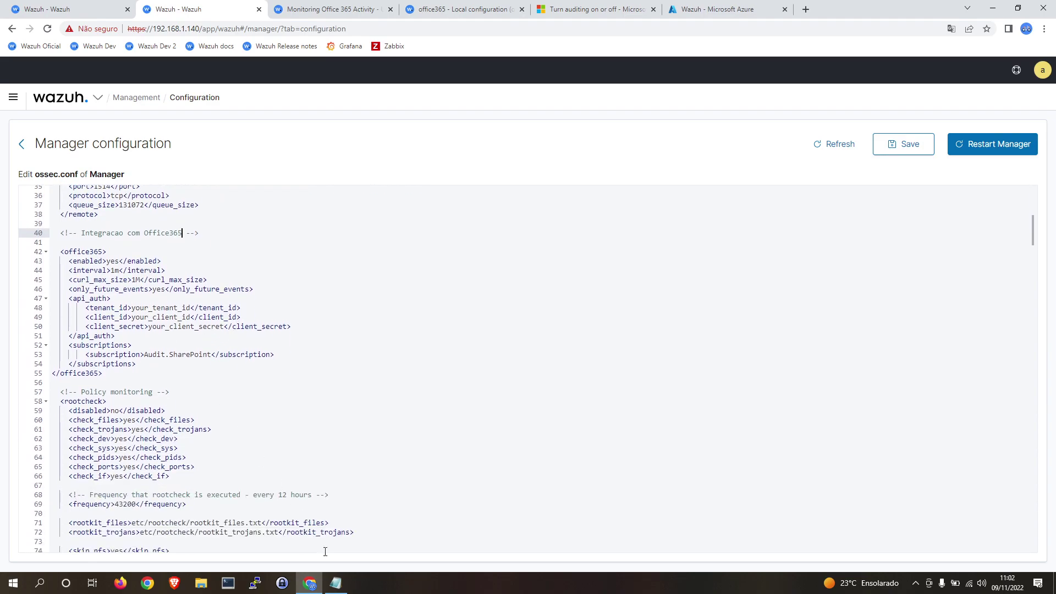
Step: Replace the your_tenant_id placeholder in the office365 block with the directory (tenant) ID copied from the Notepad note
left_click(336, 583)
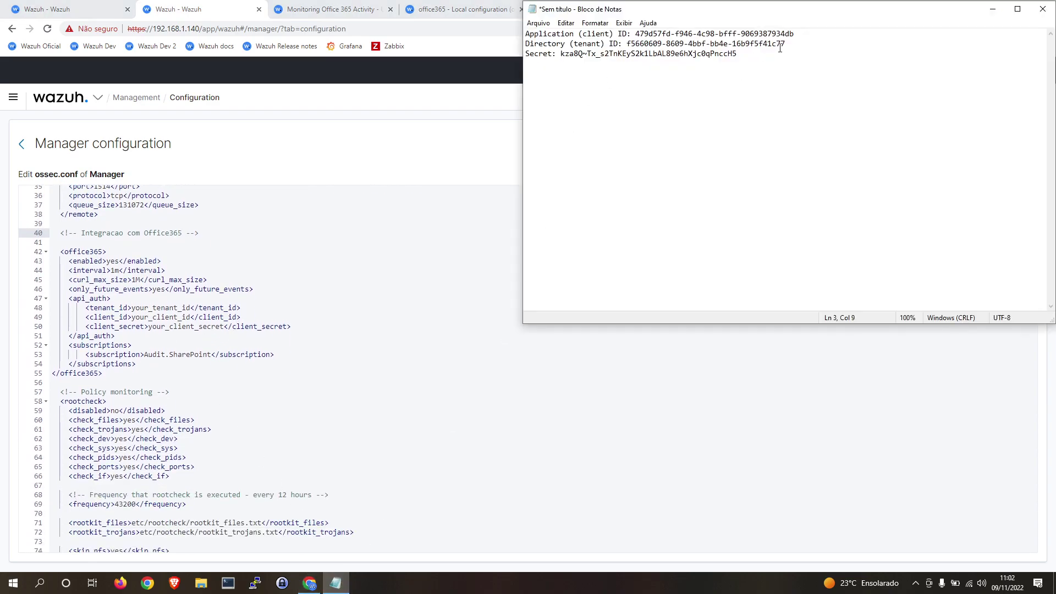
left_click_drag(788, 44, 626, 44)
key("ctrl+c")
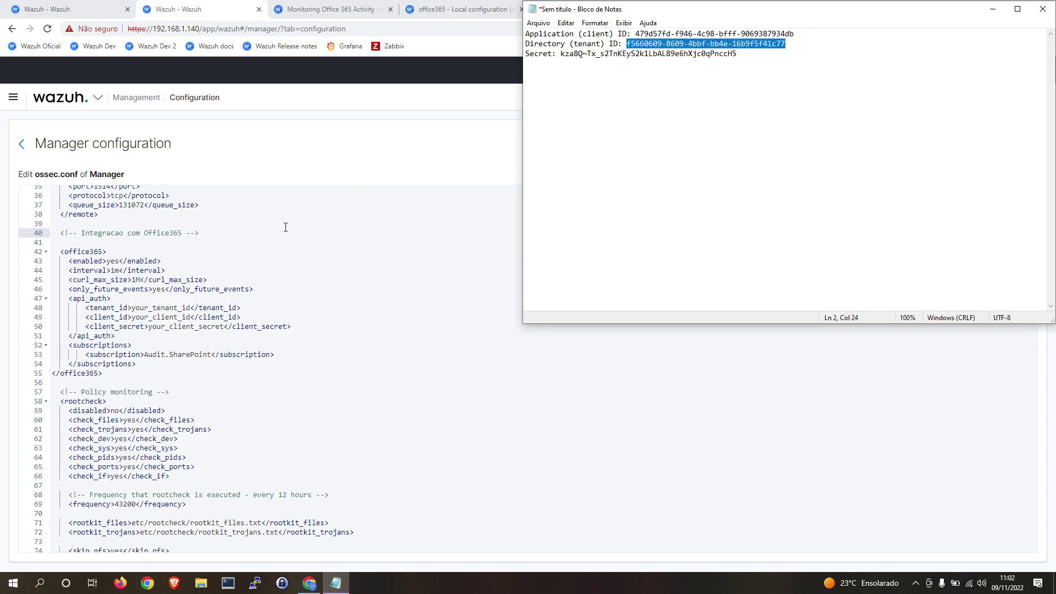
left_click(187, 309)
left_click_drag(187, 309, 131, 310)
key("ctrl+v")
Step: Replace the your_client_id placeholder in the office365 block with the application (client) ID copied from the note
key("alt+Tab")
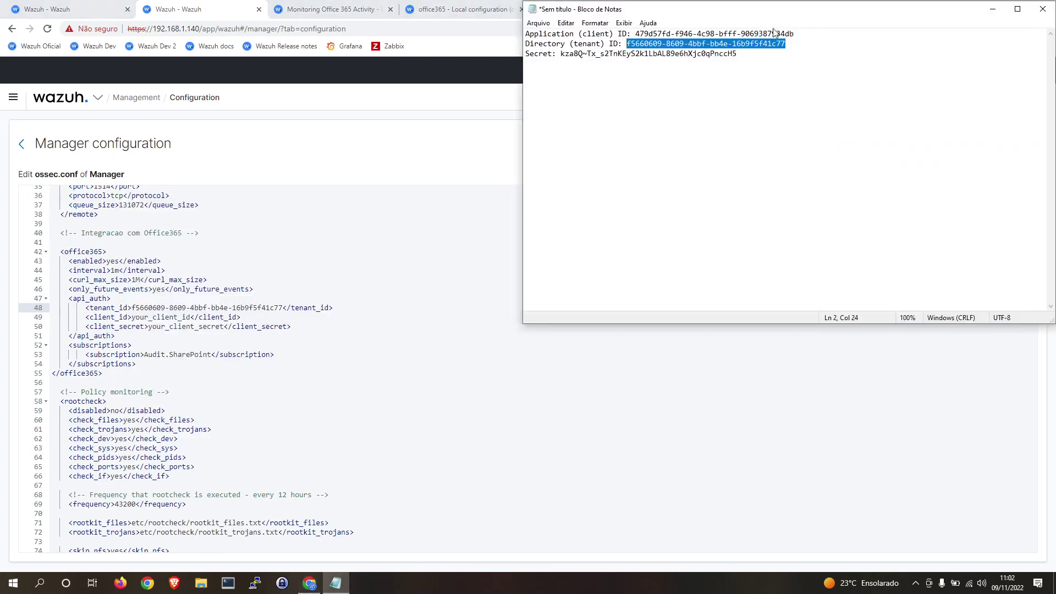
left_click_drag(795, 34, 636, 34)
key("ctrl+c")
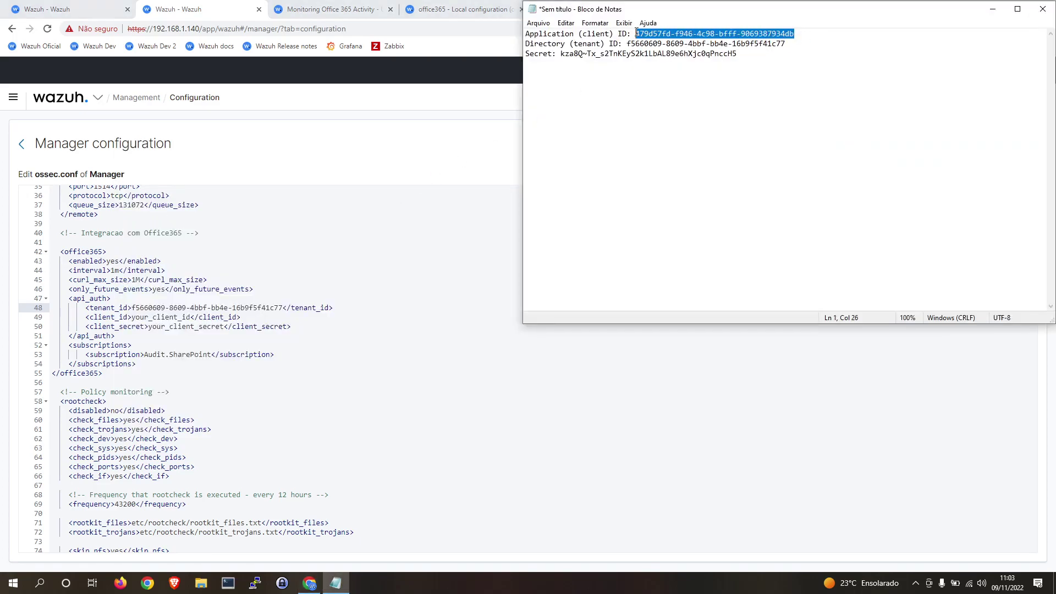
left_click(190, 317)
left_click_drag(190, 317, 134, 318)
key("ctrl+v")
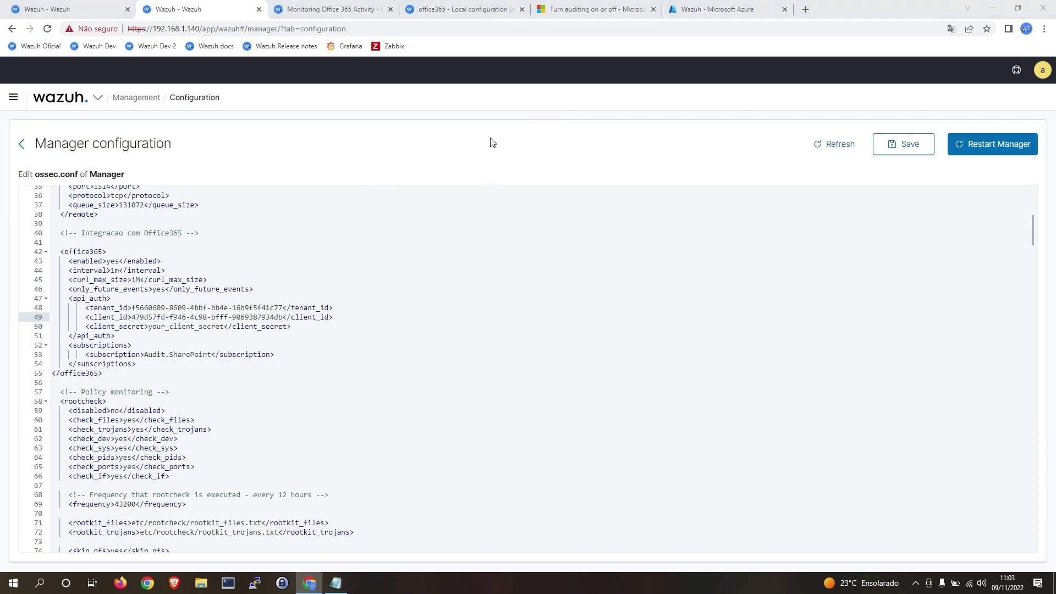
Step: Replace the your_client_secret placeholder in the office365 block with the client secret copied from the Notepad note
key("alt+Tab")
left_click_drag(748, 53, 563, 54)
key("ctrl+c")
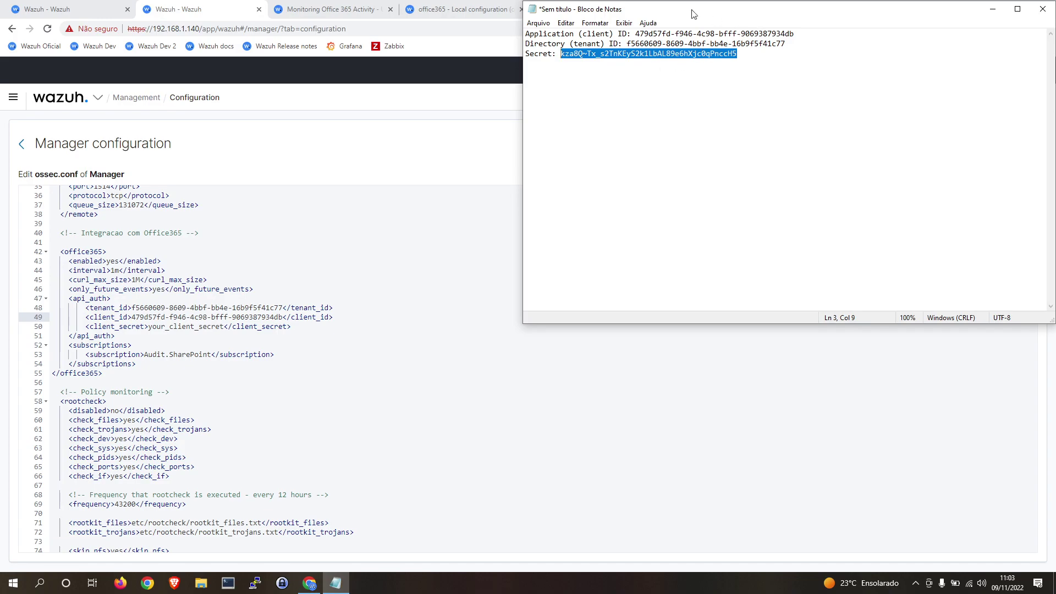
left_click_drag(224, 327, 149, 326)
key("ctrl+v")
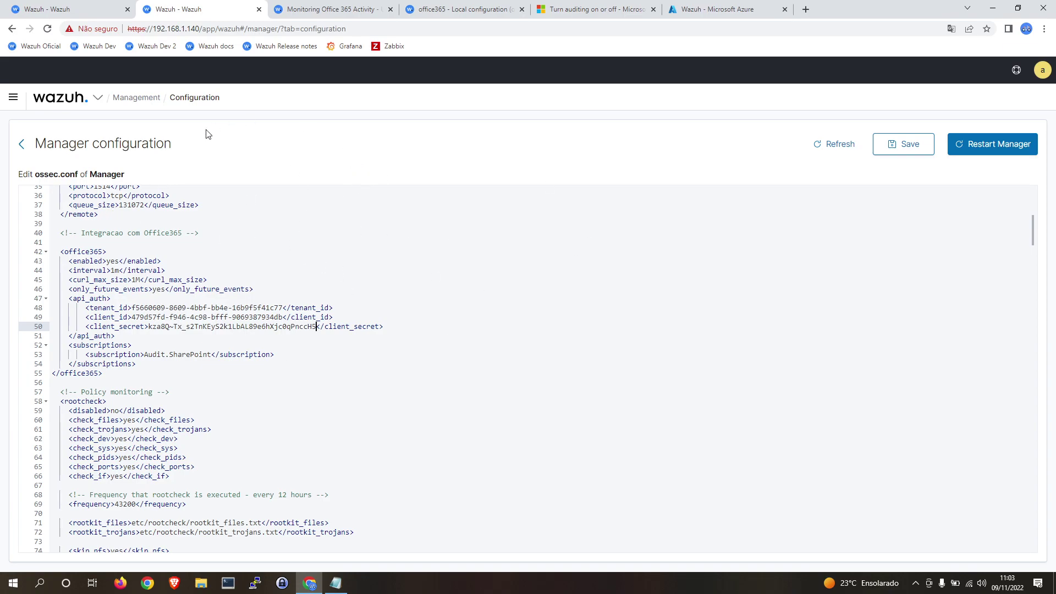
Step: Review the api_auth credentials section and the Audit.SharePoint subscription line in the office365 block
left_click_drag(403, 336, 48, 300)
left_click(238, 289)
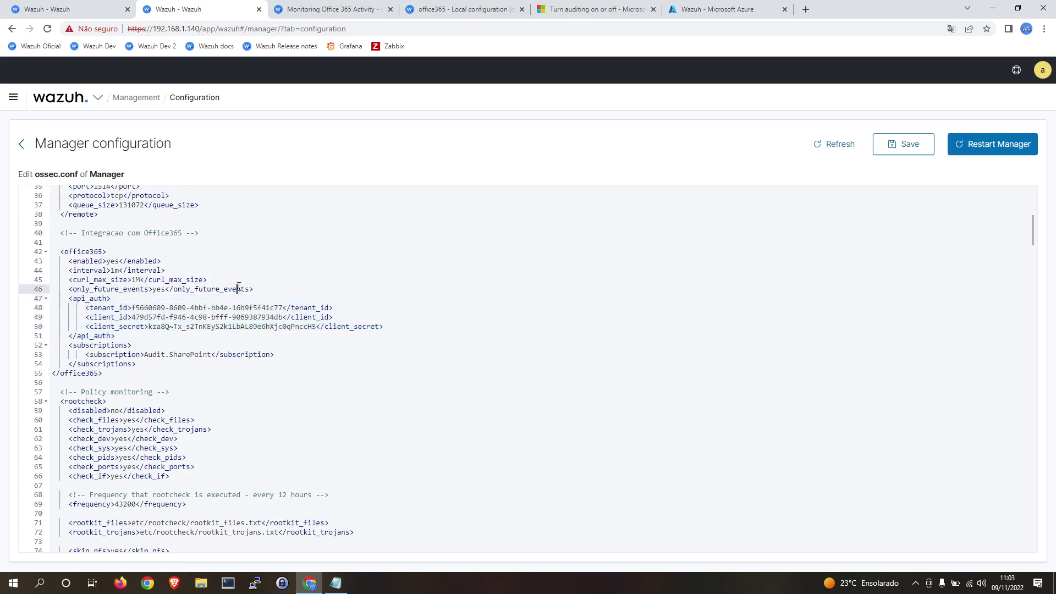
left_click_drag(388, 337, 9, 300)
left_click(128, 338)
left_click_drag(128, 337, 33, 298)
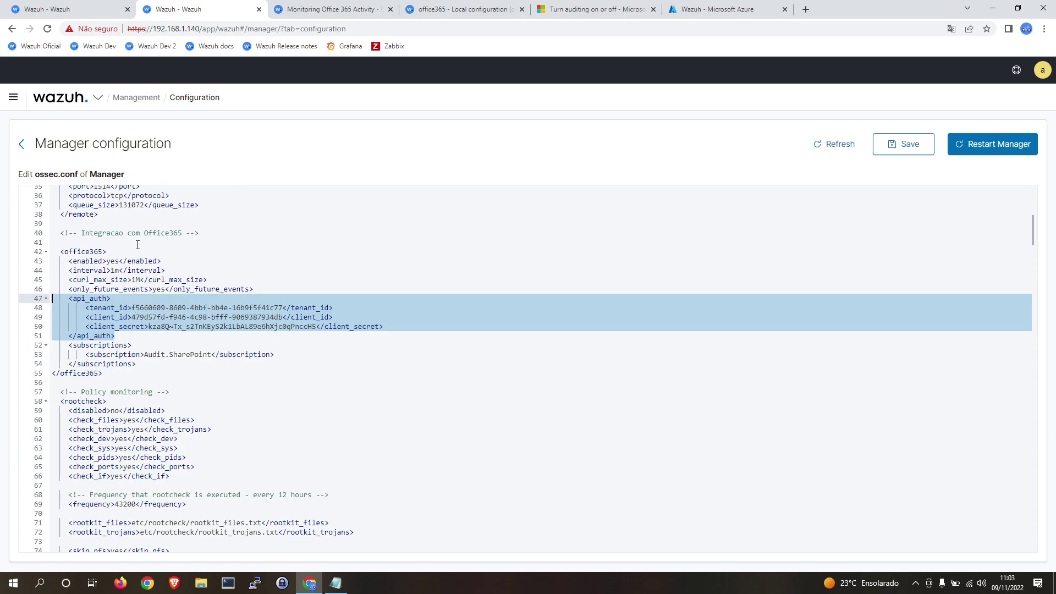
left_click(166, 326)
left_click_drag(110, 337, 11, 289)
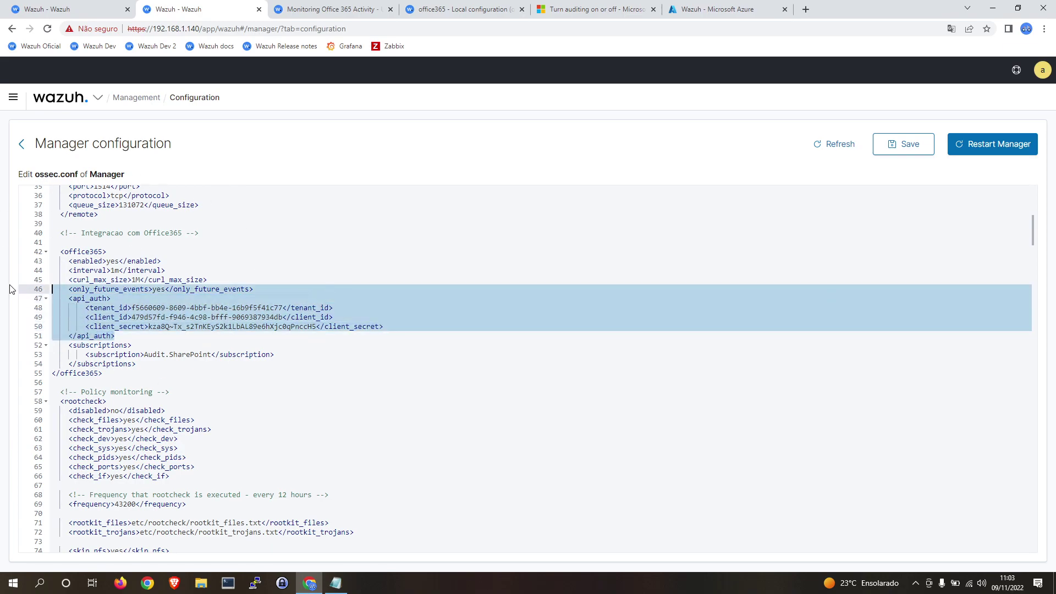
left_click(128, 327)
left_click_drag(136, 337, 4, 307)
left_click_drag(119, 337, 29, 301)
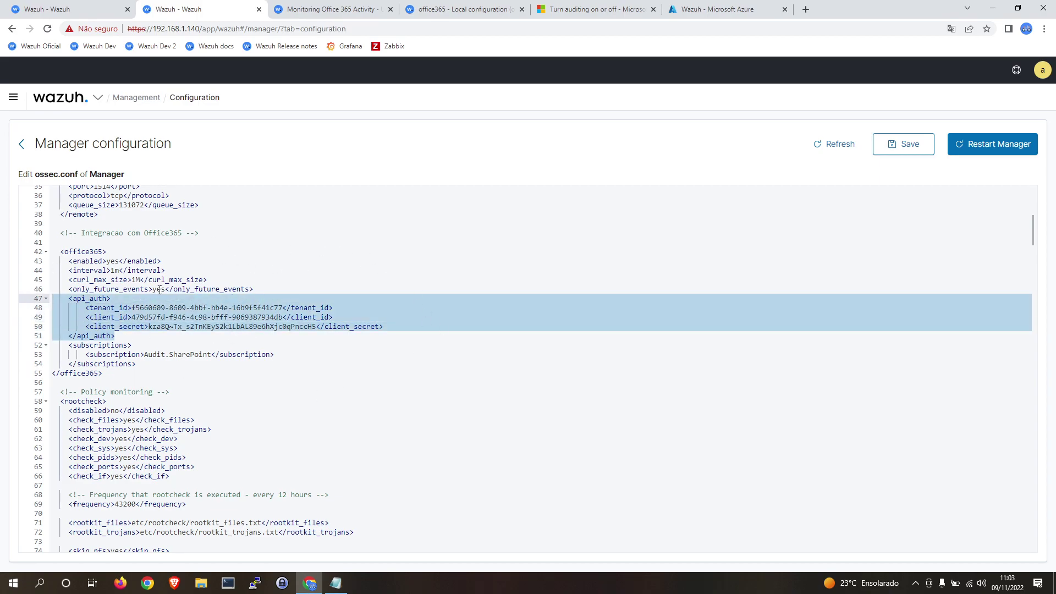
left_click_drag(275, 358, 87, 356)
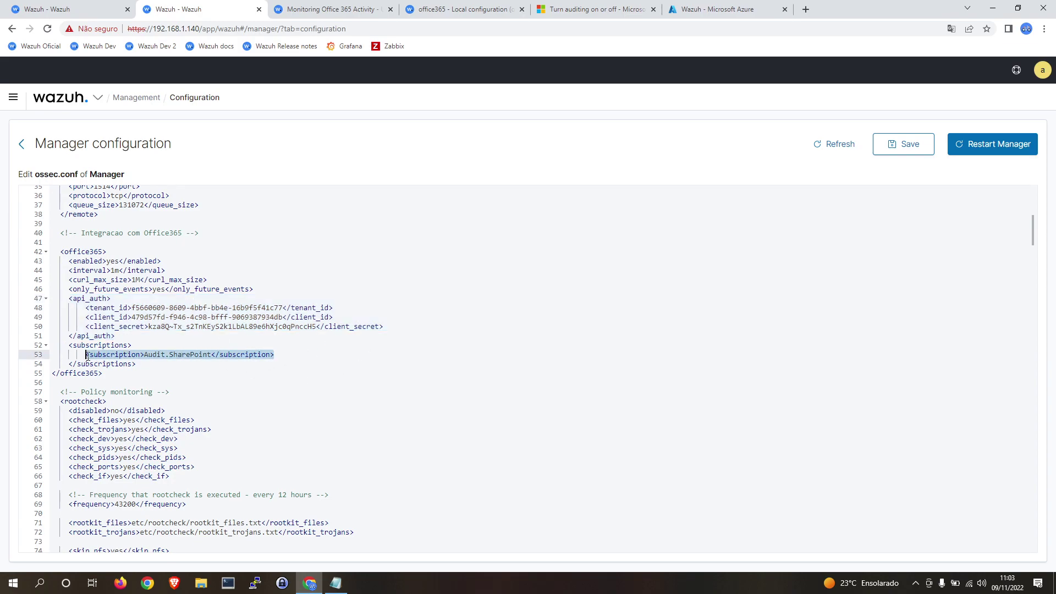
left_click(143, 336)
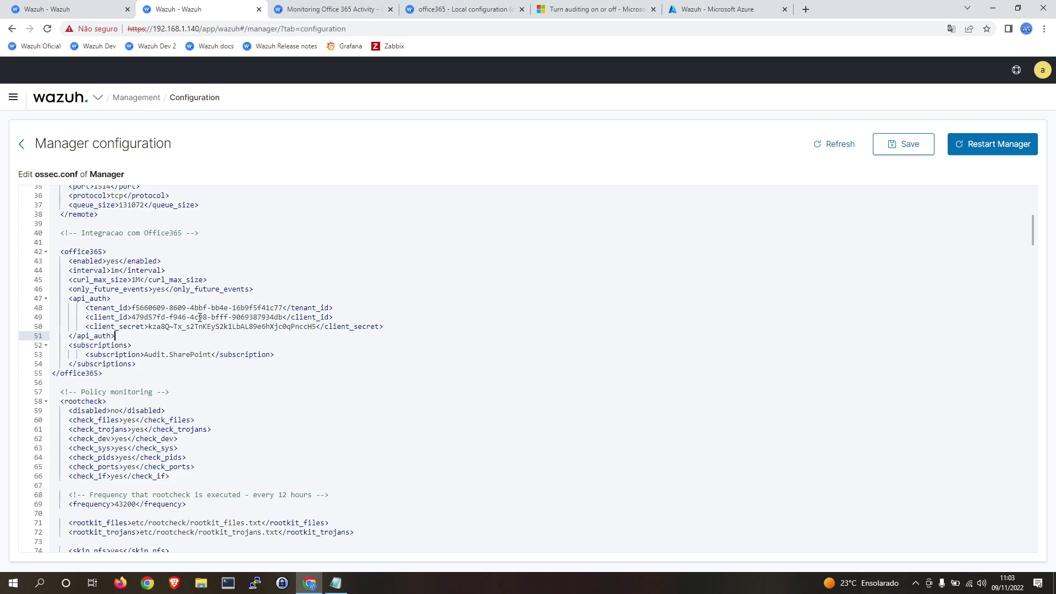
left_click_drag(212, 355, 177, 356)
Step: Read through the Monitoring Office 365 Activity documentation, from the Wazuh configuration section to the generated activity and Wazuh rules examples
left_click(328, 7)
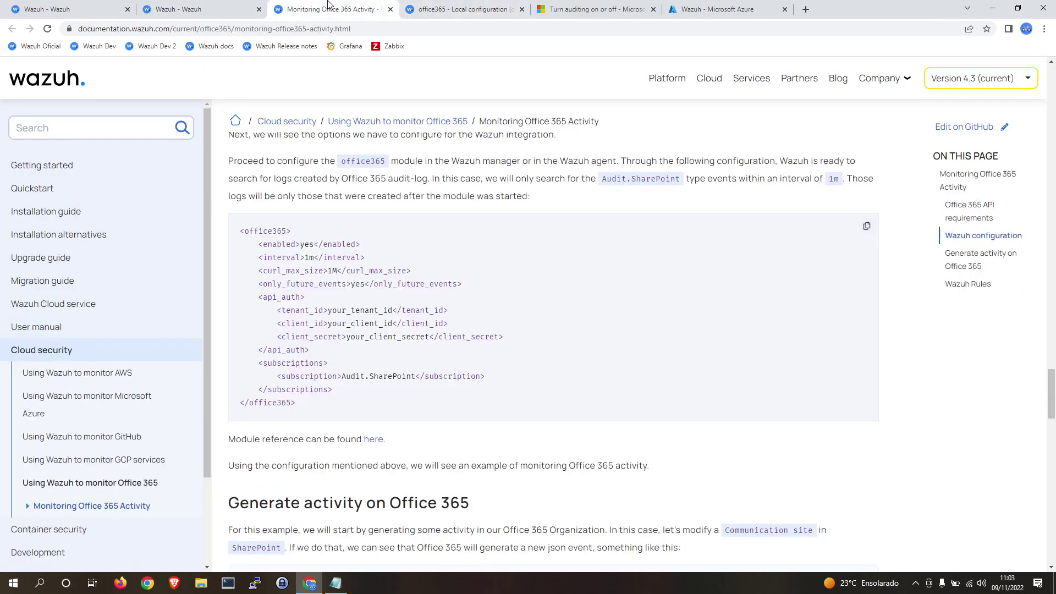
scroll(451, 242, "down", 6)
scroll(319, 205, "up", 6)
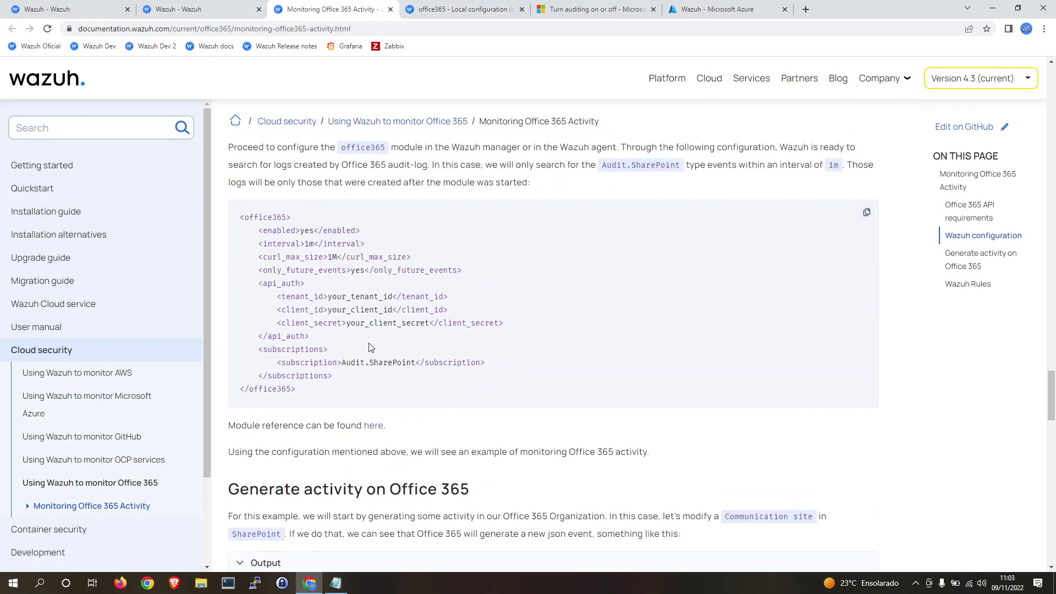
scroll(363, 351, "down", 8)
scroll(353, 209, "down", 8)
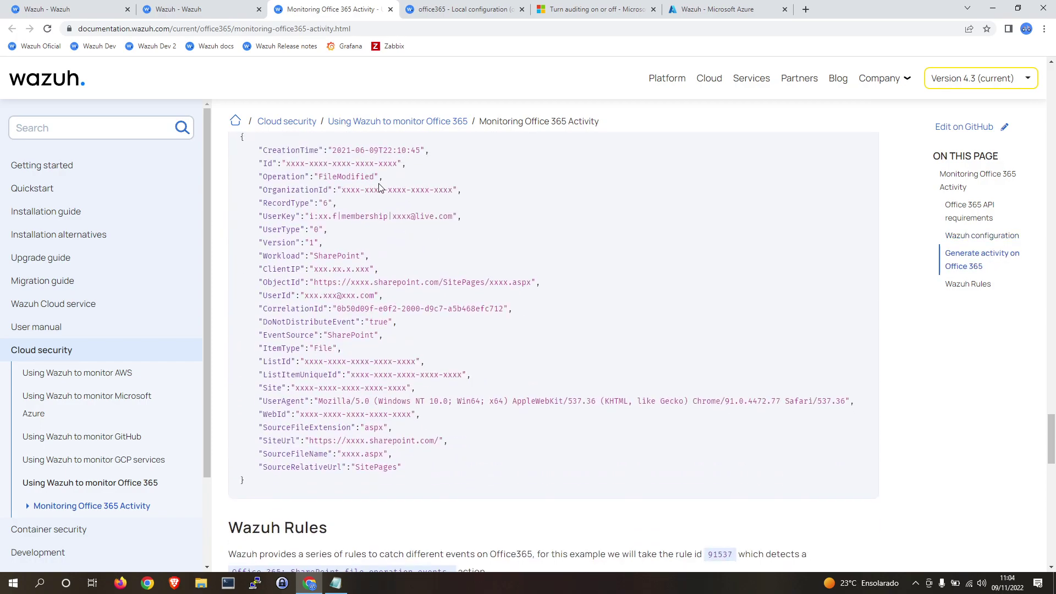
scroll(311, 404, "down", 9)
scroll(311, 404, "down", 3)
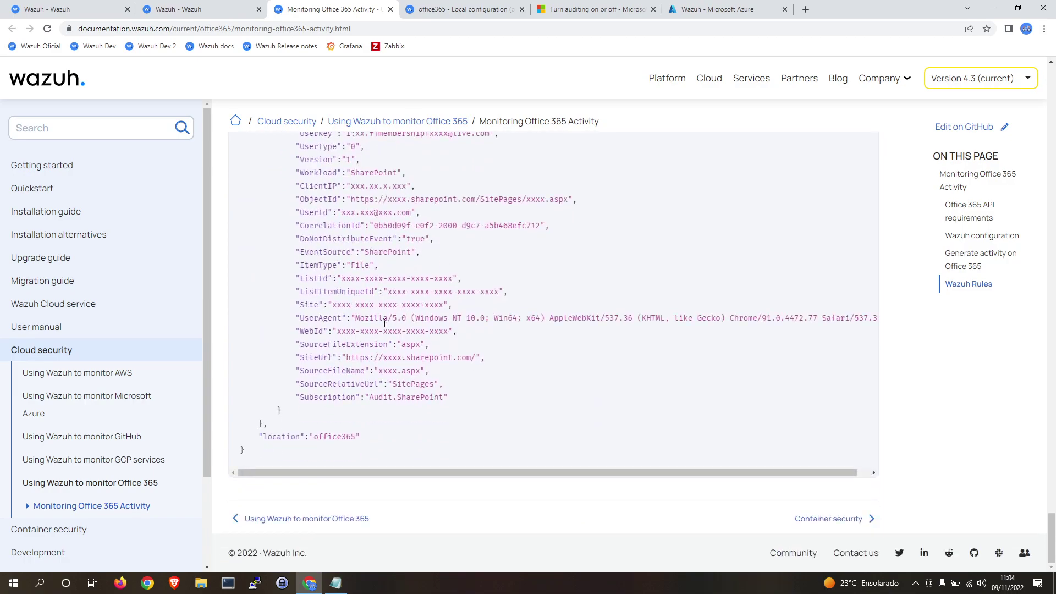
scroll(352, 282, "up", 20)
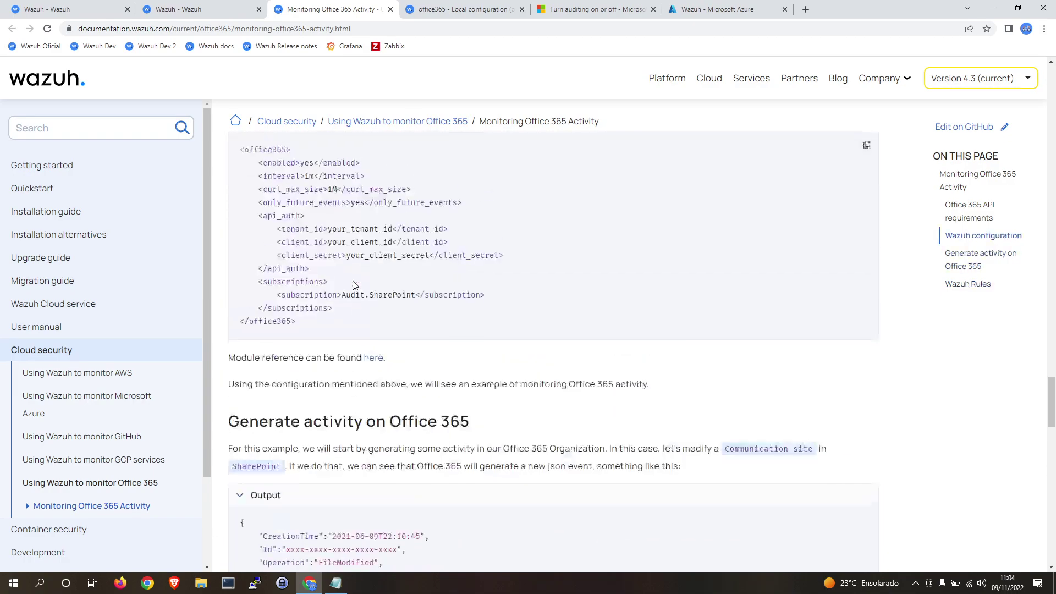
left_click_drag(1050, 332, 1040, 77)
Step: Examine the available subscription types in the subscriptions\subscription section of the office365 module reference
left_click(462, 9)
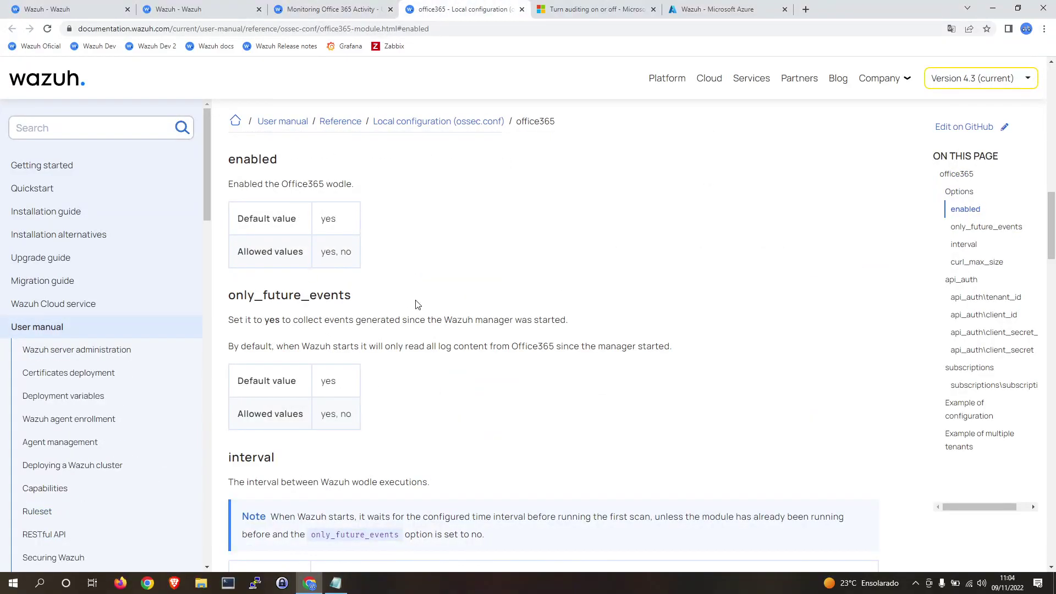
left_click(989, 386)
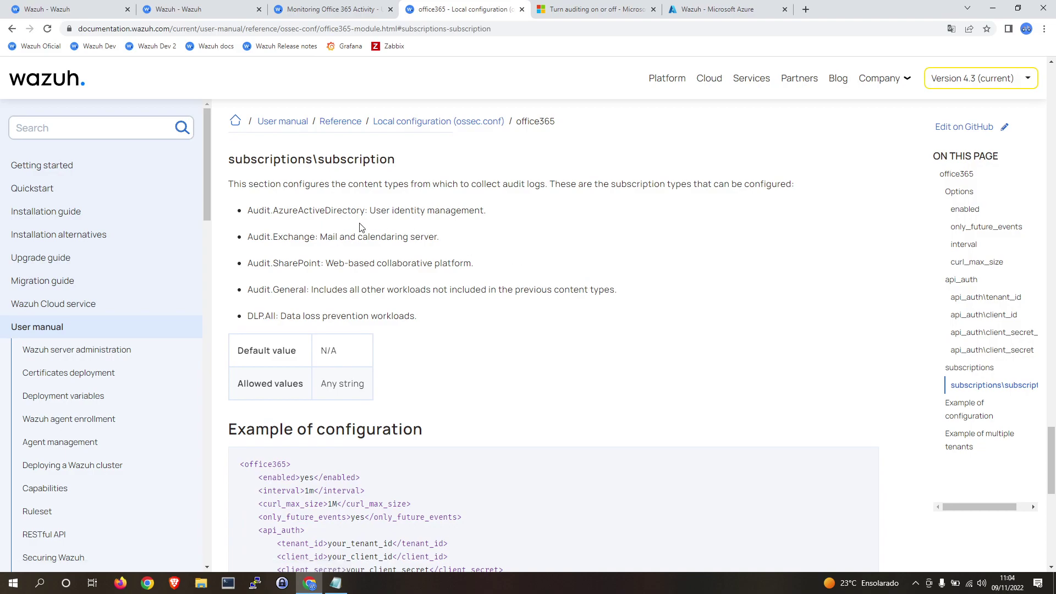
left_click_drag(365, 213, 247, 213)
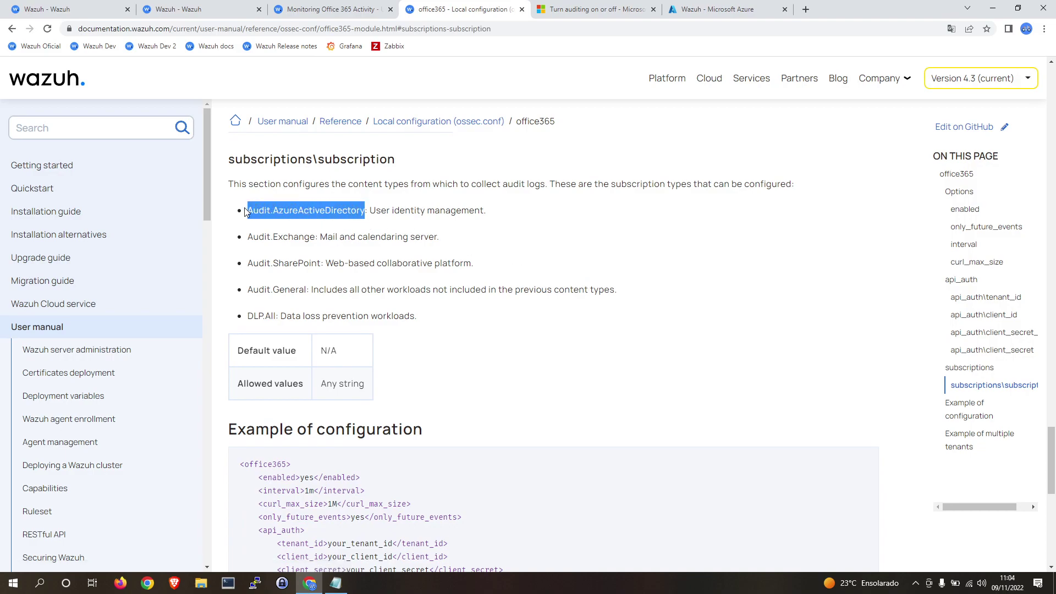
left_click_drag(318, 237, 273, 237)
left_click_drag(322, 263, 266, 317)
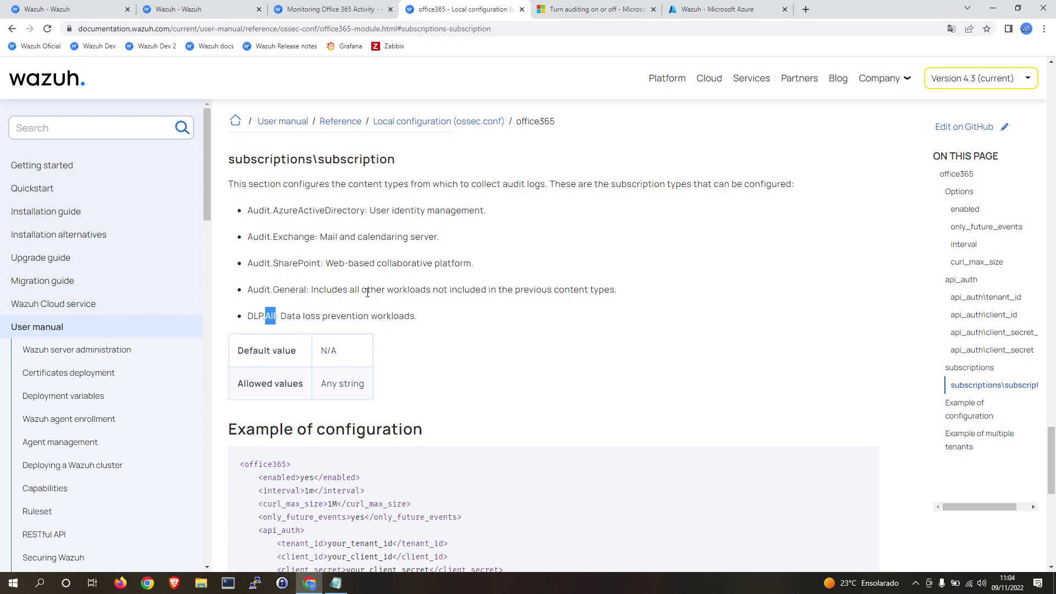
key("alt+Tab")
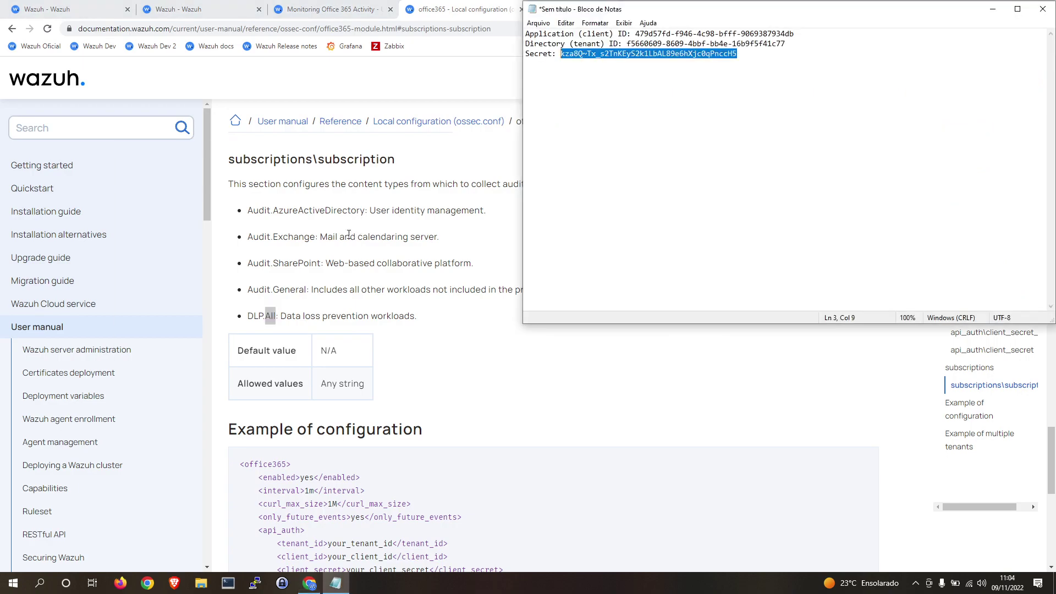
left_click(351, 242)
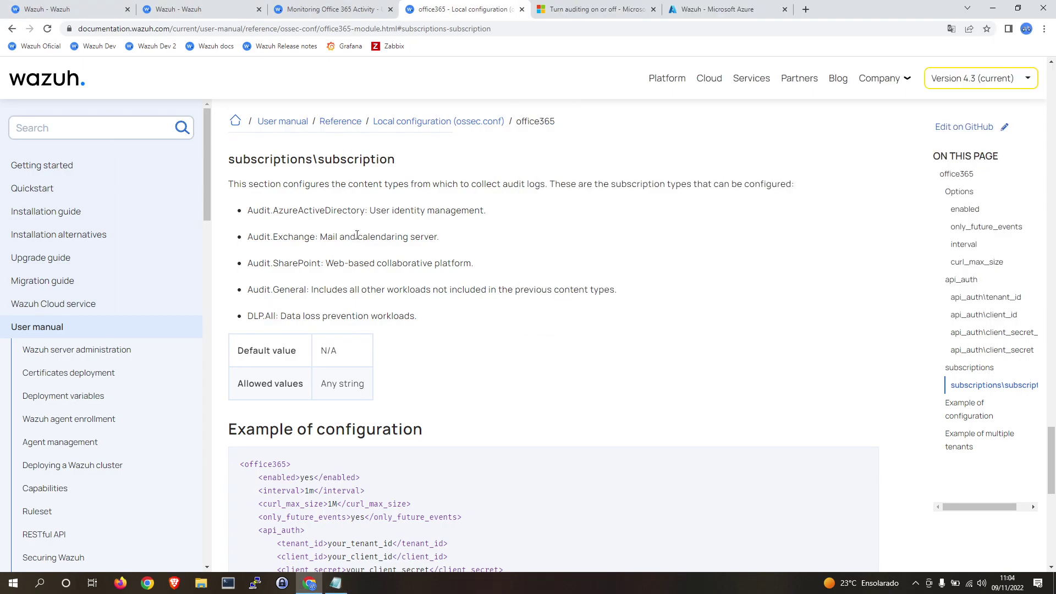
Step: Add four copies of the Audit.SharePoint subscription line below the original in the manager's office365 block
left_click(71, 9)
left_click(173, 7)
left_click_drag(278, 354, 87, 356)
key("ctrl+c")
left_click(287, 355)
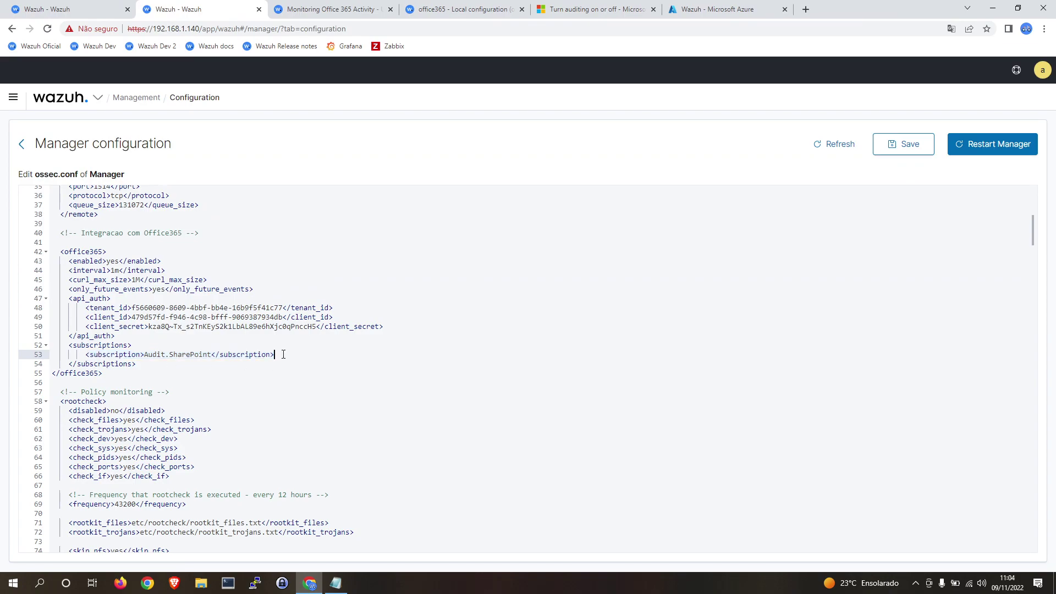
key("Return")
key("ctrl+v")
key("Return")
key("ctrl+v")
key("Return")
key("ctrl+v")
key("Return")
key("ctrl+v")
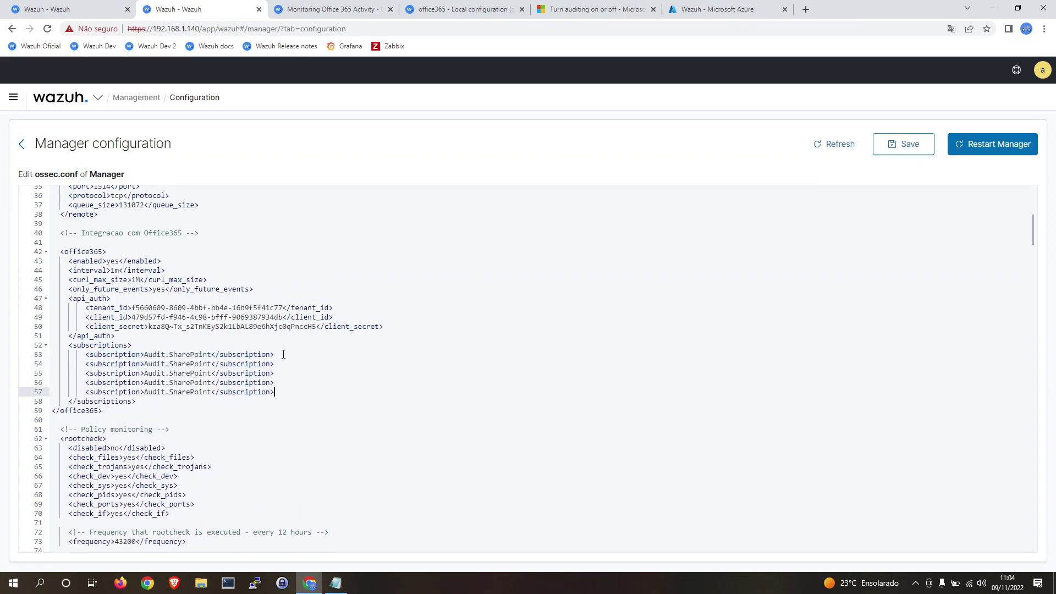
Step: Change the second subscription line to Audit.AzureActiveDirectory, copying the name from the office365 module reference
left_click(471, 12)
left_click_drag(364, 211, 247, 210)
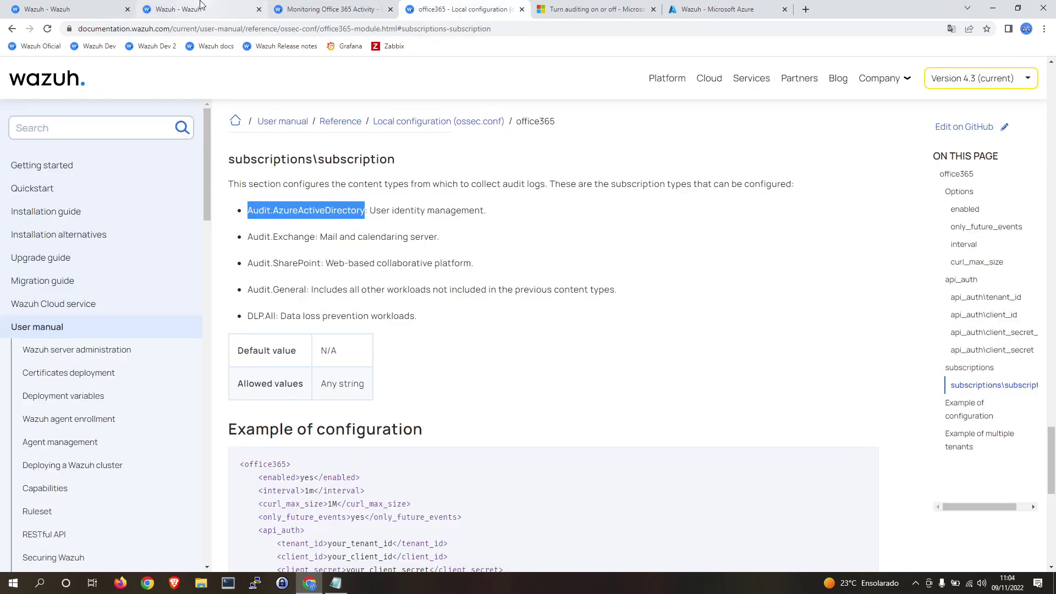
left_click(176, 9)
double_click(188, 364)
left_click_drag(212, 364, 144, 365)
key("ctrl+v")
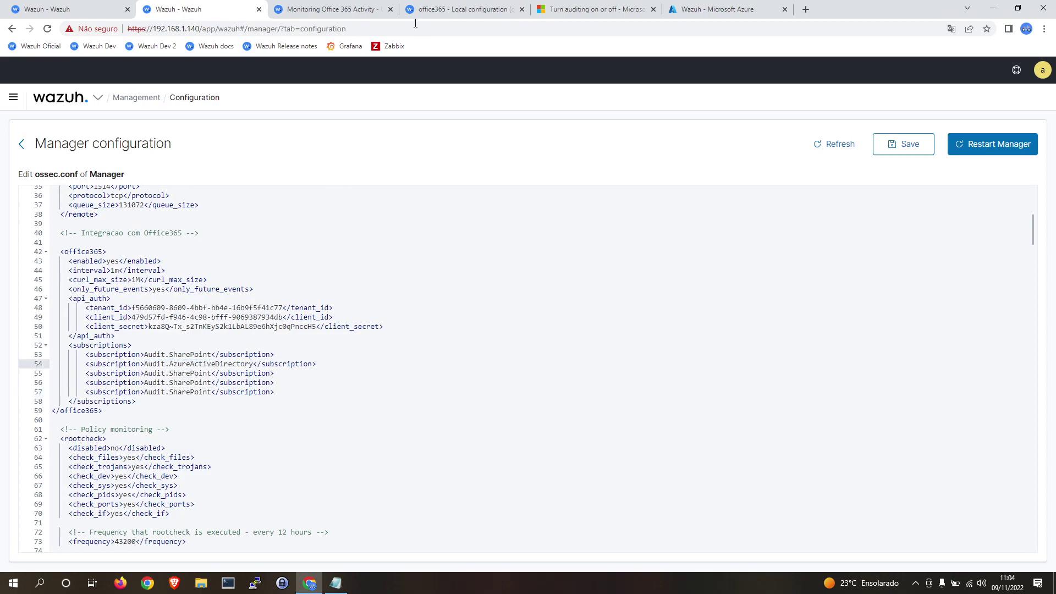
Step: Change the third subscription line to Audit.Exchange, copying the name from the office365 module reference
left_click(462, 9)
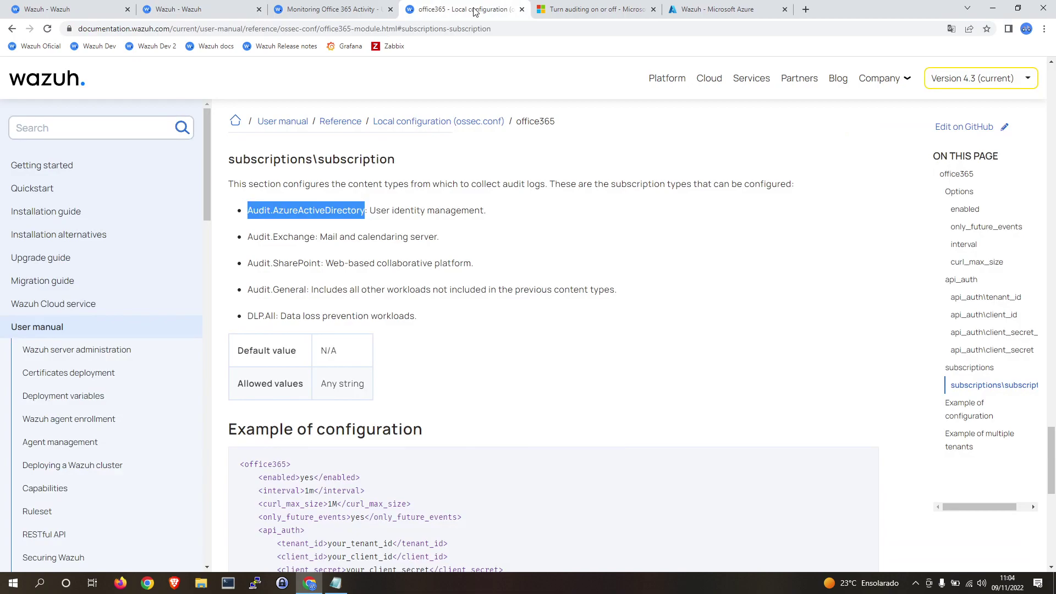
double_click(311, 237)
left_click_drag(311, 237, 249, 237)
key("ctrl+c")
left_click(224, 6)
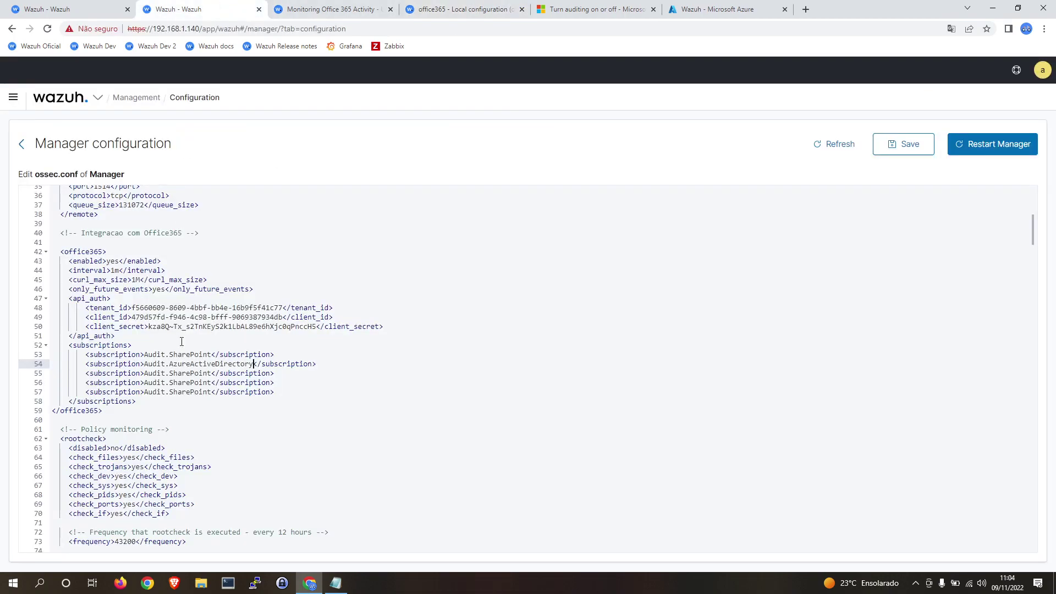
double_click(213, 374)
left_click_drag(213, 375, 144, 375)
key("ctrl+v")
Step: Change the fourth subscription line to Audit.General, copying the name from the office365 module reference
left_click(441, 6)
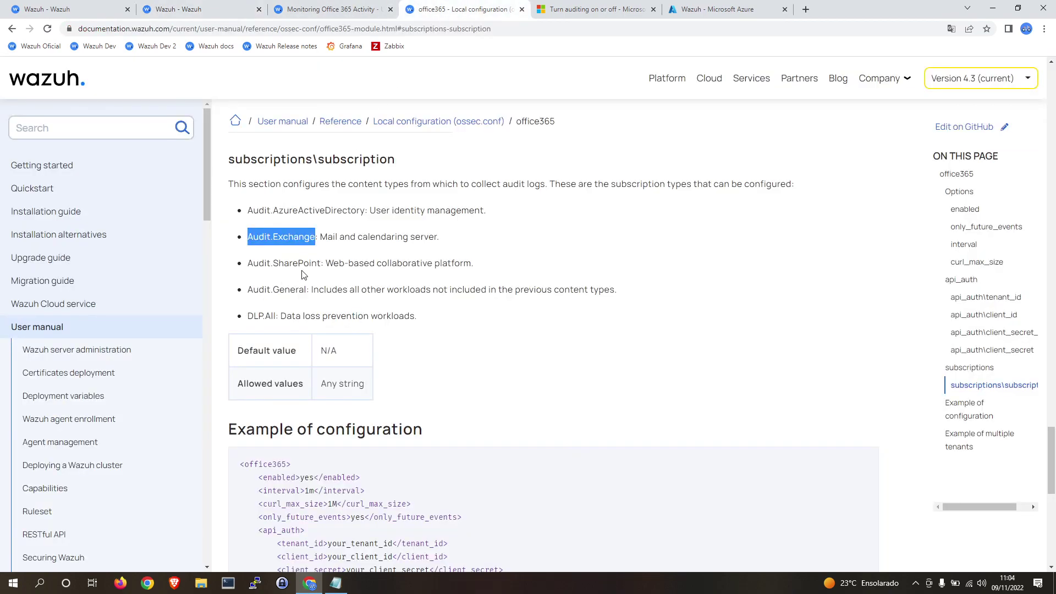
left_click_drag(306, 290, 249, 300)
key("ctrl+c")
left_click(179, 9)
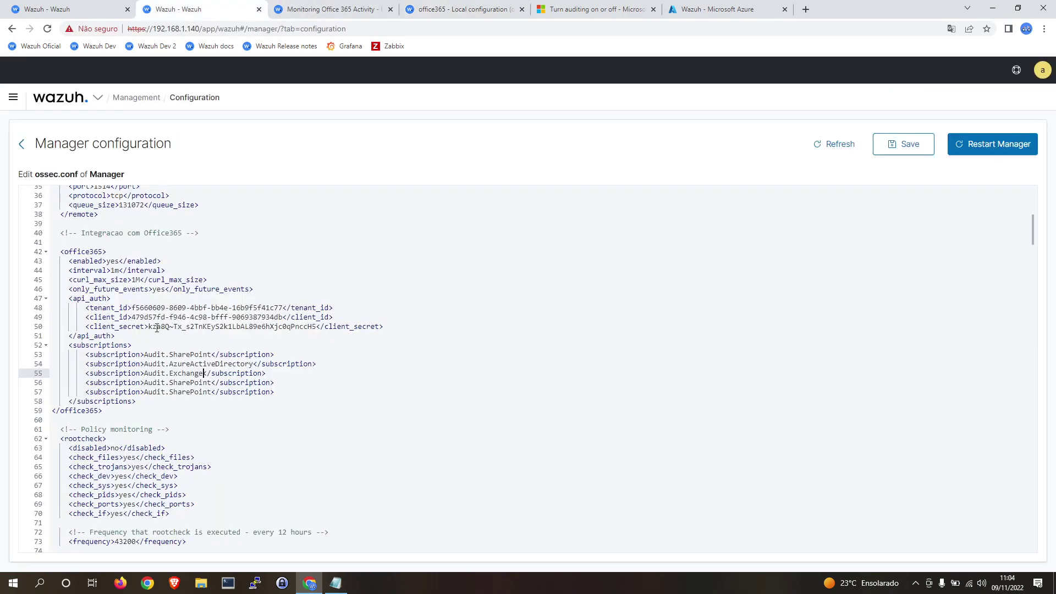
left_click_drag(211, 382, 144, 382)
key("ctrl+v")
Step: Change the fifth subscription line to DLP.All, copying the name from the office365 module reference
left_click(445, 8)
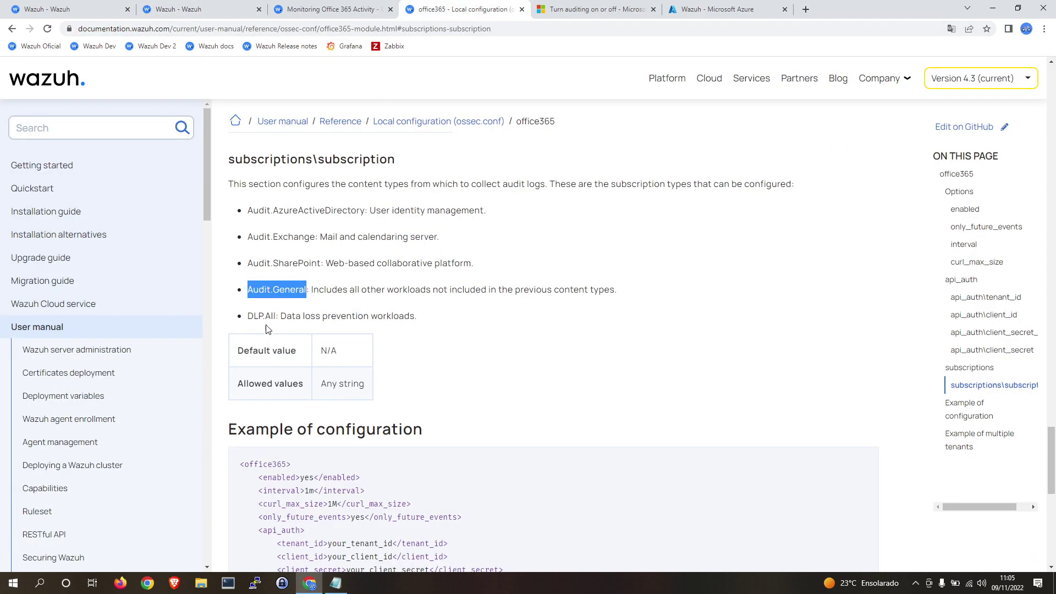
left_click_drag(274, 317, 248, 317)
key("ctrl+c")
left_click(196, 16)
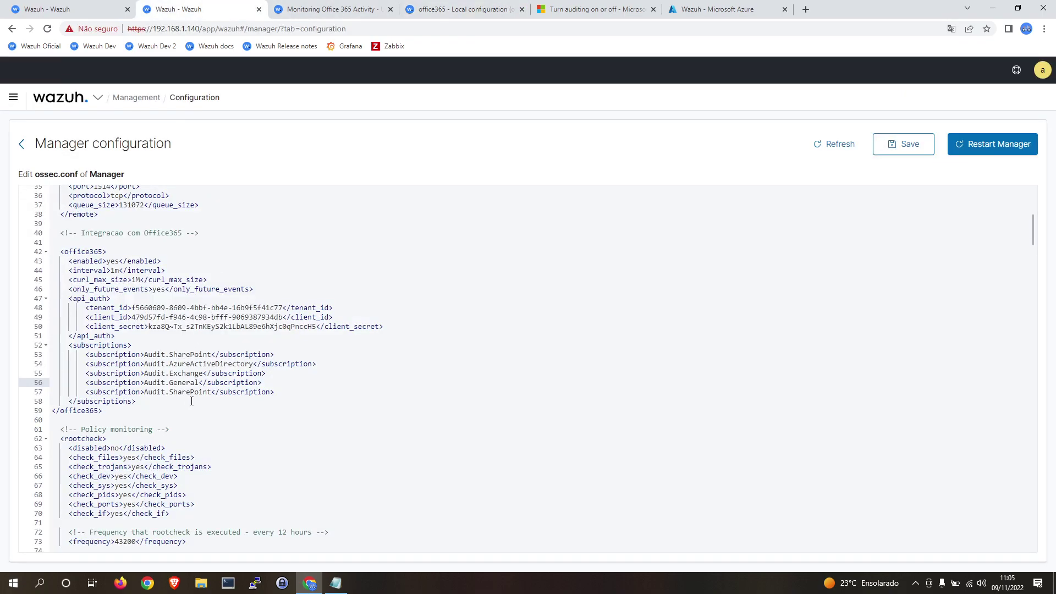
left_click_drag(213, 391, 145, 394)
key("ctrl+v")
left_click(330, 383)
Step: Save the edited ossec.conf and restart the Wazuh manager, confirming the restart
left_click(903, 143)
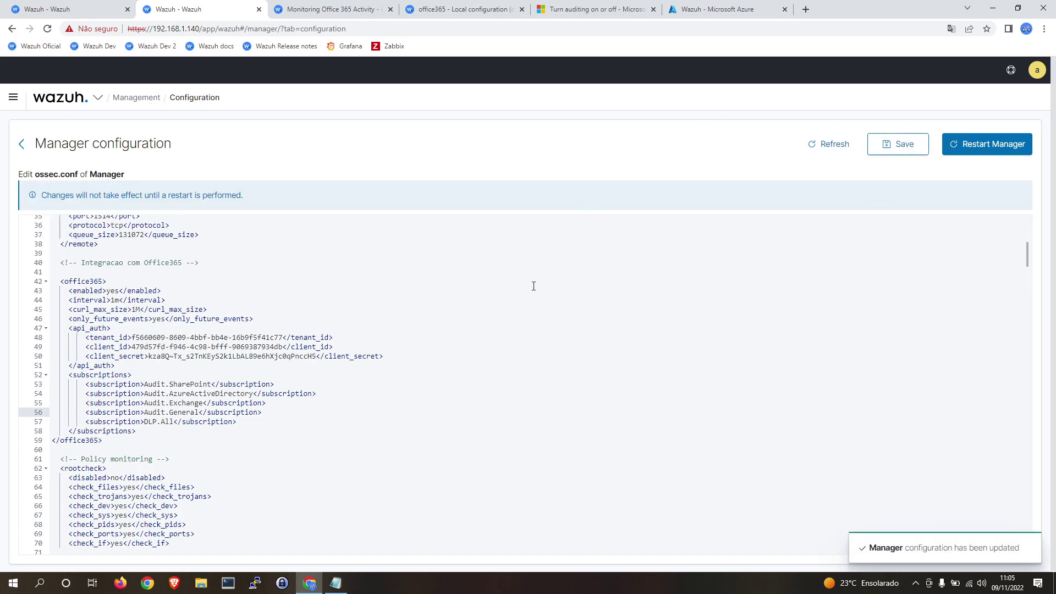
left_click(1009, 145)
left_click(600, 310)
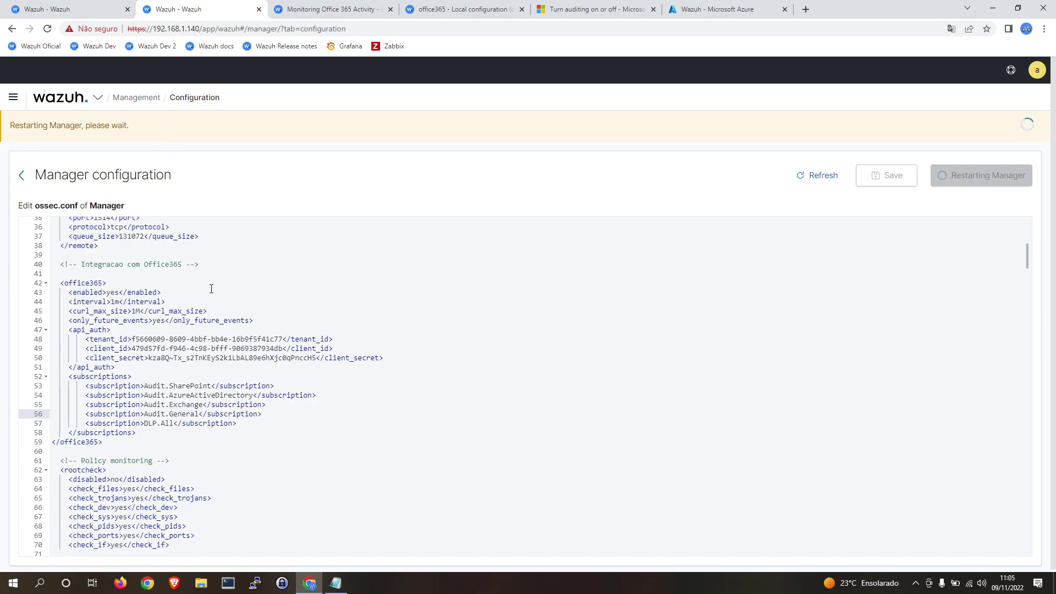
Step: Review the enabled, interval, curl_max_size and only_future_events settings in the office365 block
left_click(169, 294)
left_click_drag(169, 294, 60, 283)
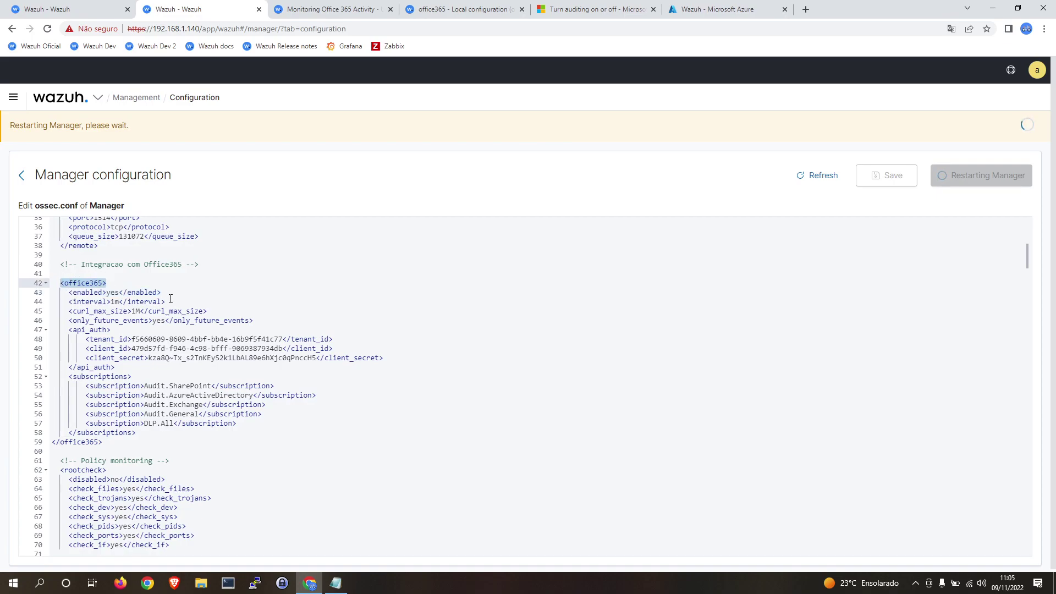
left_click(169, 299)
left_click_drag(165, 270, 69, 270)
left_click_drag(166, 271, 69, 271)
left_click_drag(208, 280, 70, 280)
left_click(140, 279)
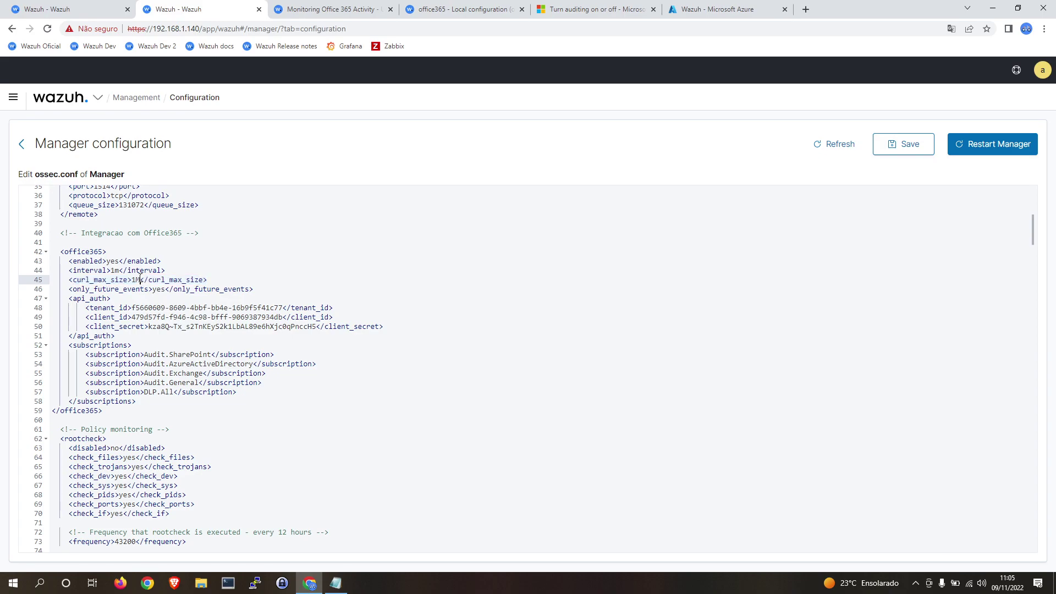
mouse_move(69, 294)
left_mouse_down()
mouse_move(255, 290)
mouse_move(70, 291)
left_mouse_up()
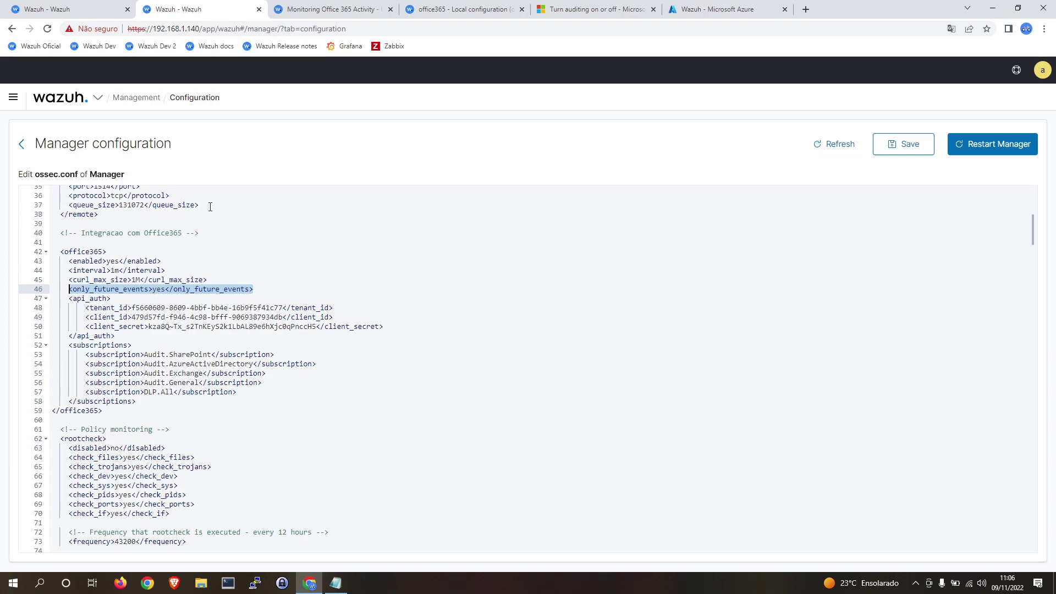
left_click_drag(265, 288, 60, 290)
left_click(128, 262)
left_click(151, 297)
double_click(159, 289)
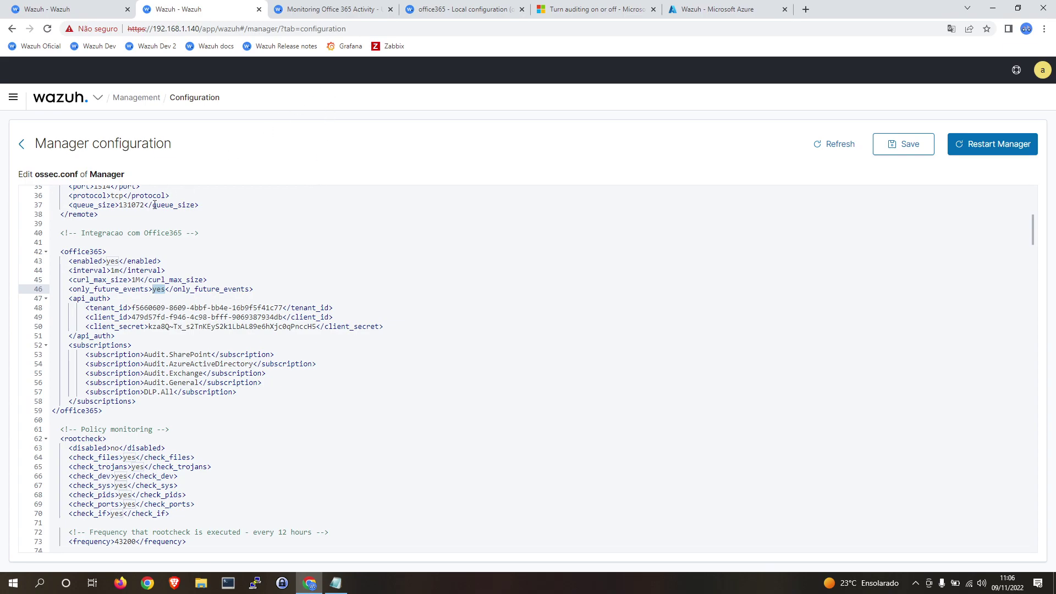
Step: Refresh the Office 365 module's dashboard in the other Wazuh tab and open its events view
left_click(163, 327)
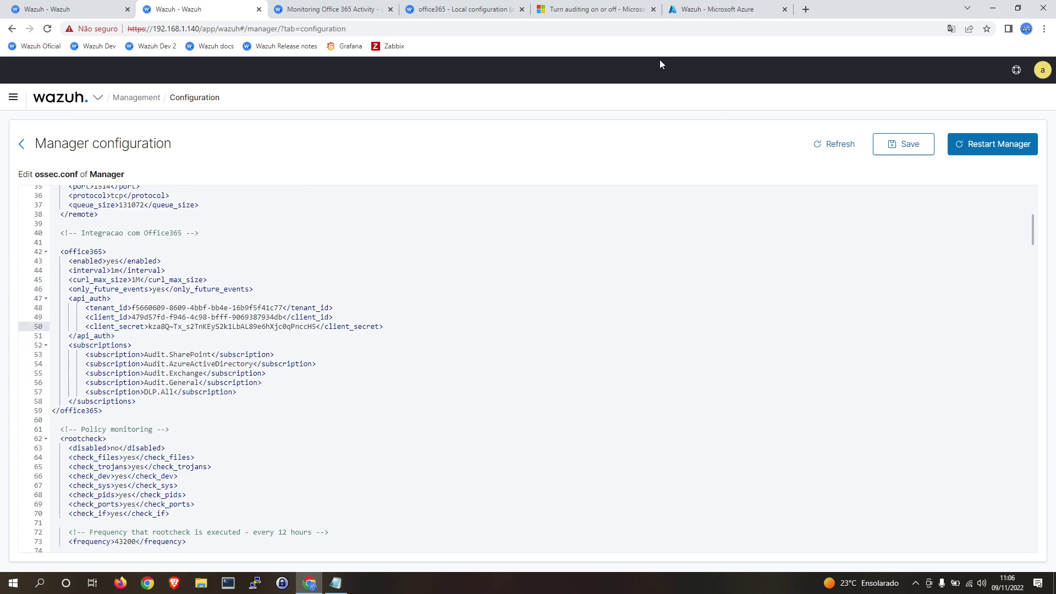
left_click(66, 8)
left_click(1004, 157)
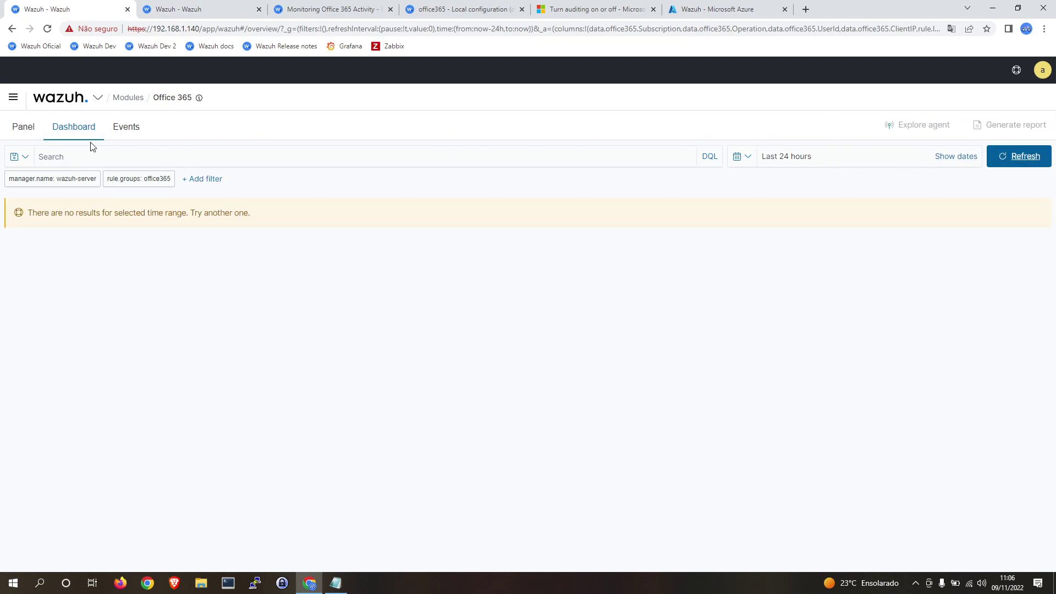
left_click(124, 131)
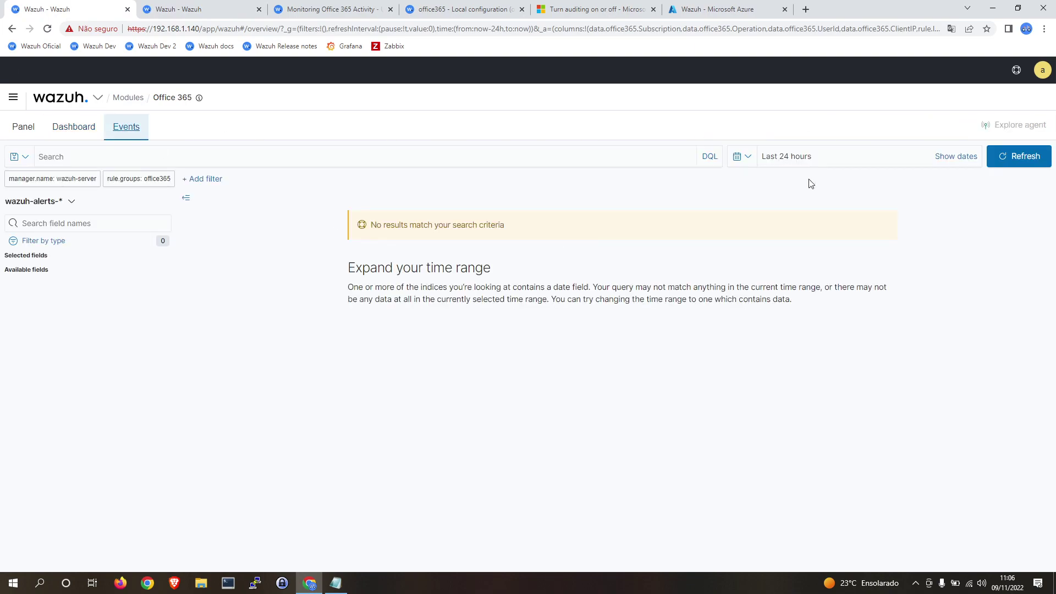
Step: Start automatic refresh of the Office 365 events every 30 seconds
left_click(743, 157)
left_click(784, 389)
double_click(784, 389)
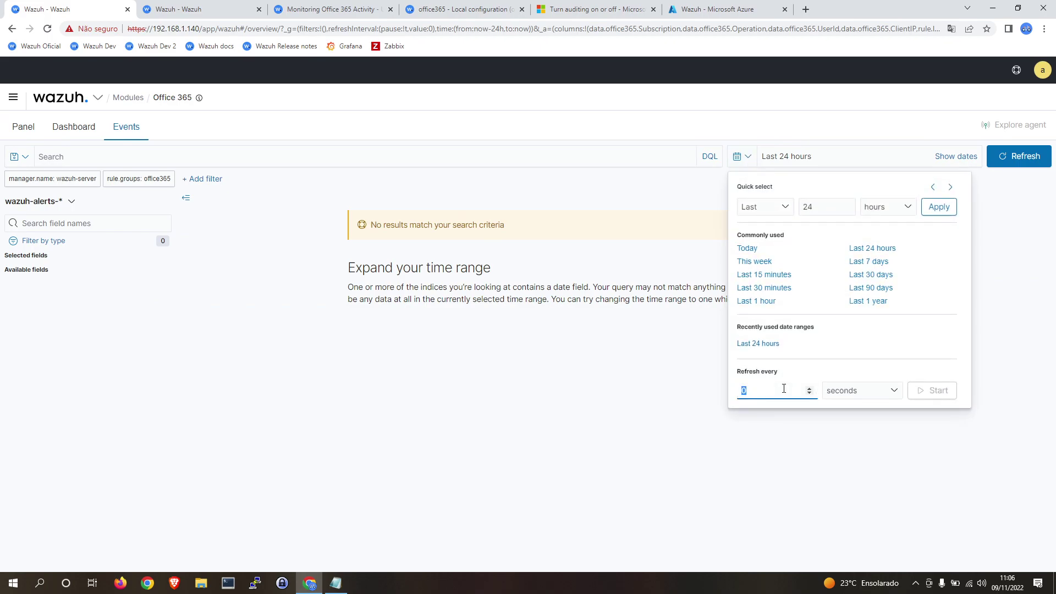
type("60")
key("BackSpace")
key("BackSpace")
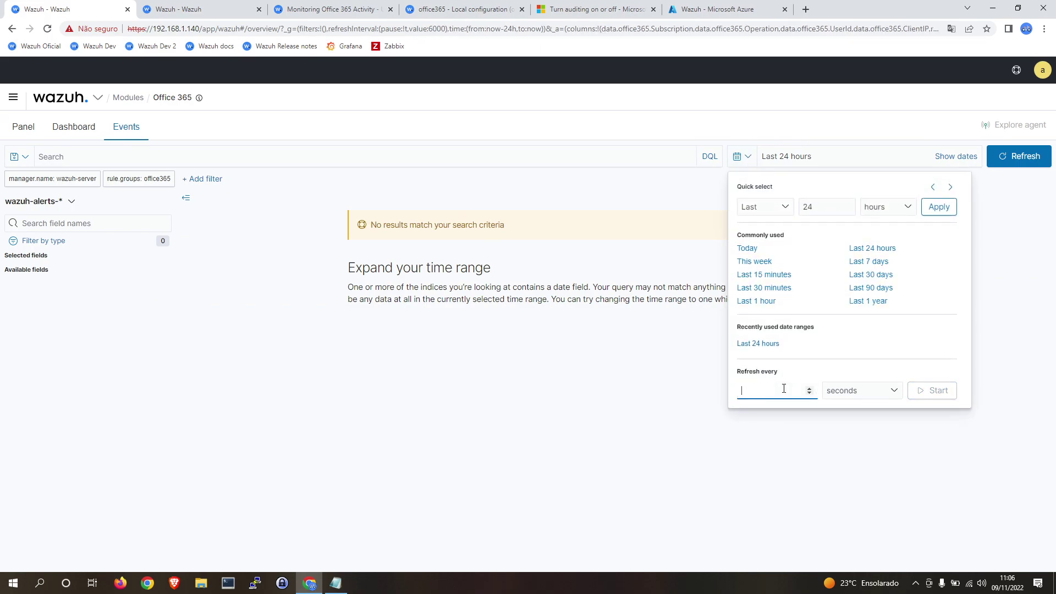
type("30")
left_click(935, 391)
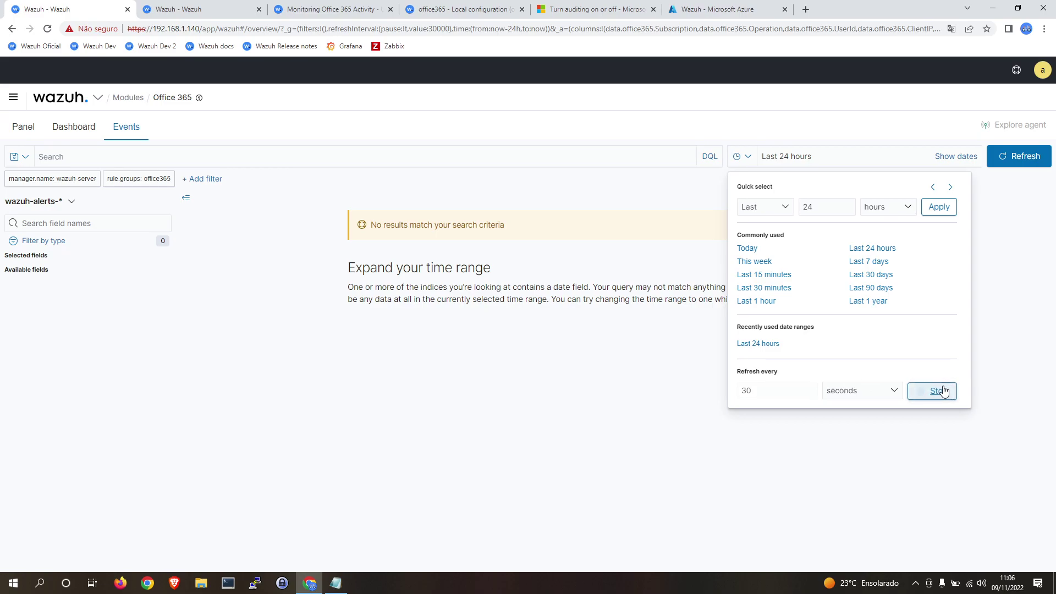
left_click(624, 357)
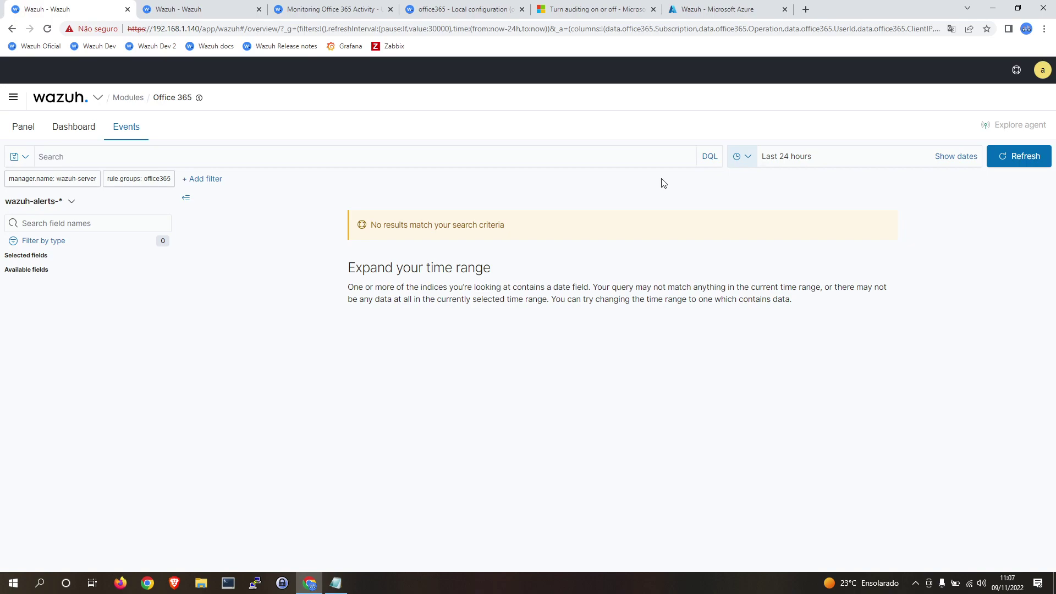
Step: Check the Office 365 module's events, dashboard and panel views for incoming data, refreshing the events
left_click(1002, 158)
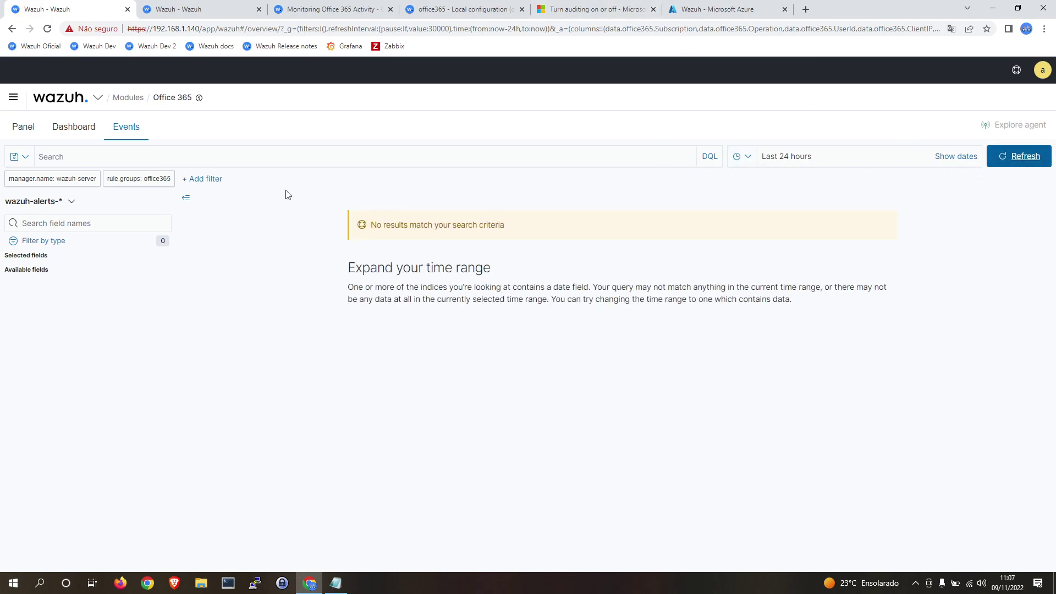
left_click(77, 130)
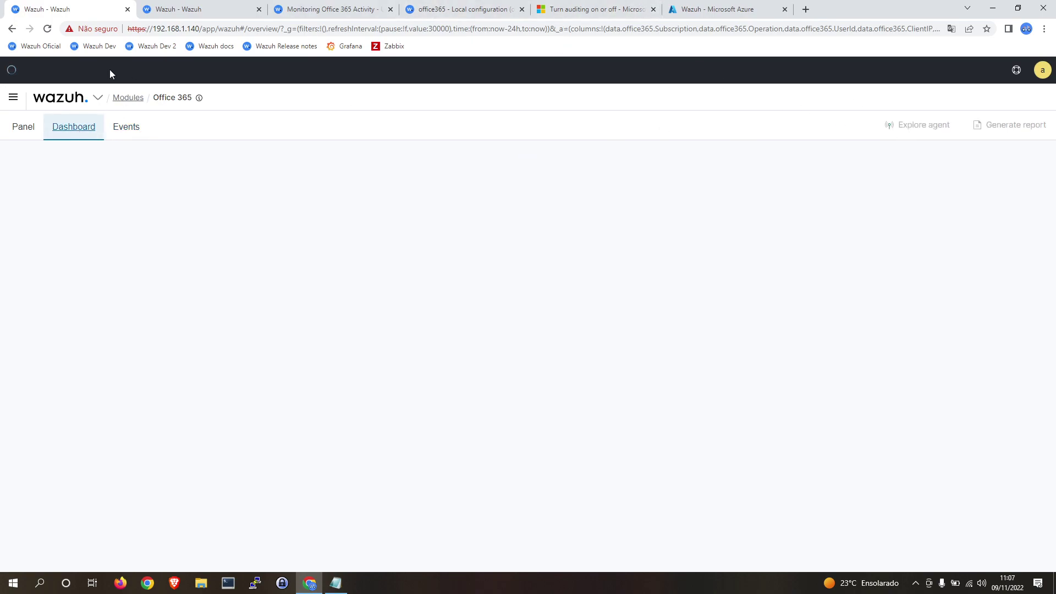
left_click(37, 127)
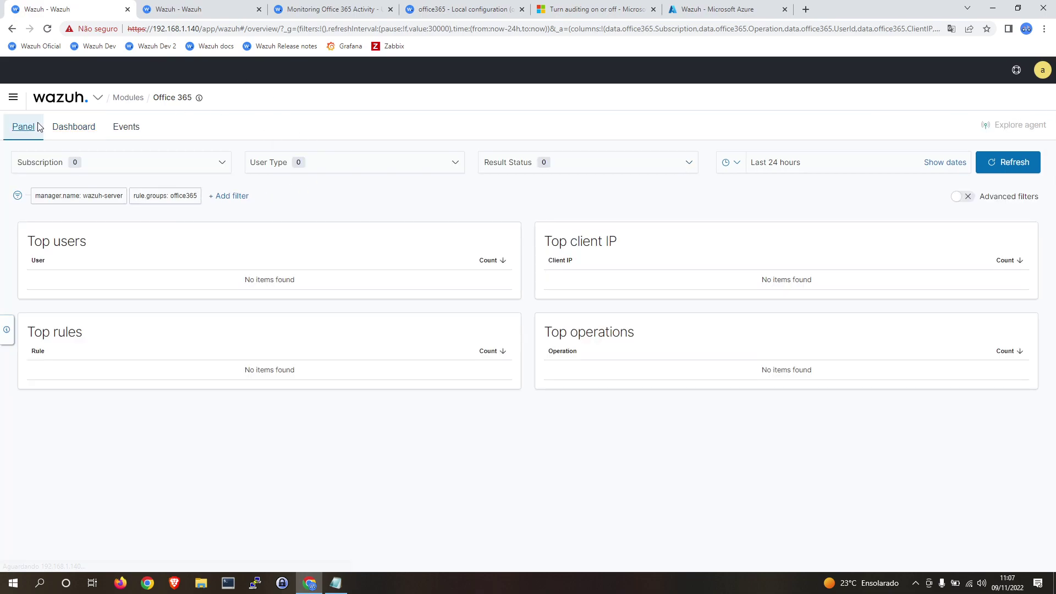
left_click(58, 128)
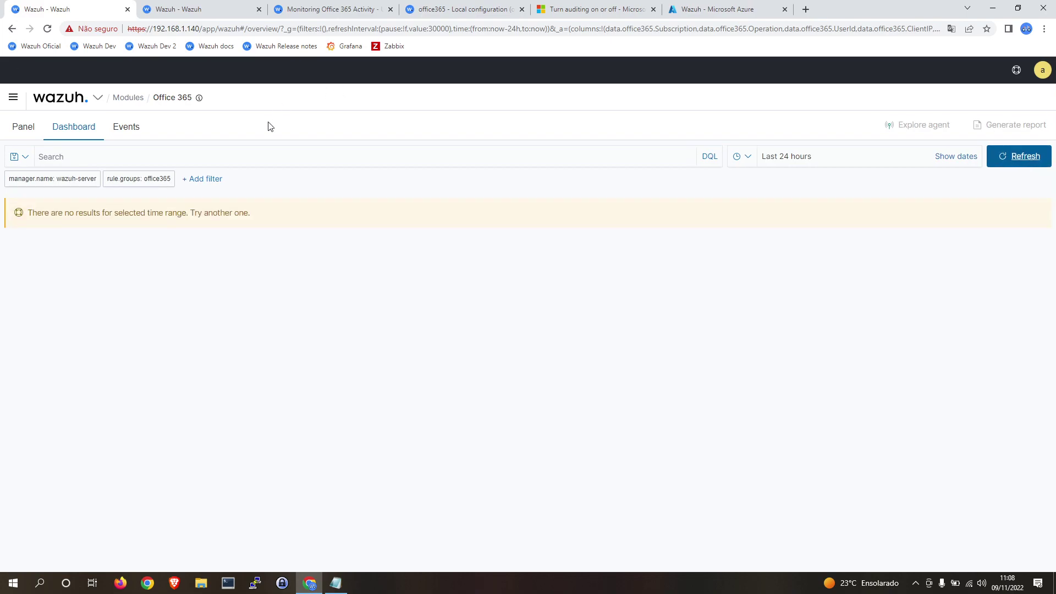
left_click(130, 127)
left_click(1029, 164)
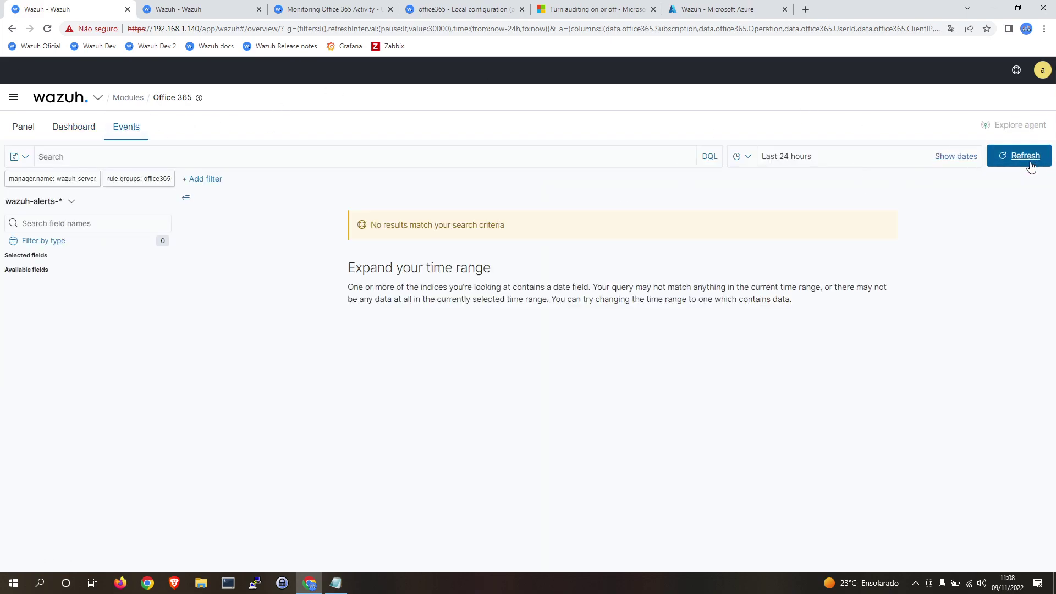
Step: Examine the XML section name at the start of the office365 module reference in the Wazuh documentation
left_click(219, 10)
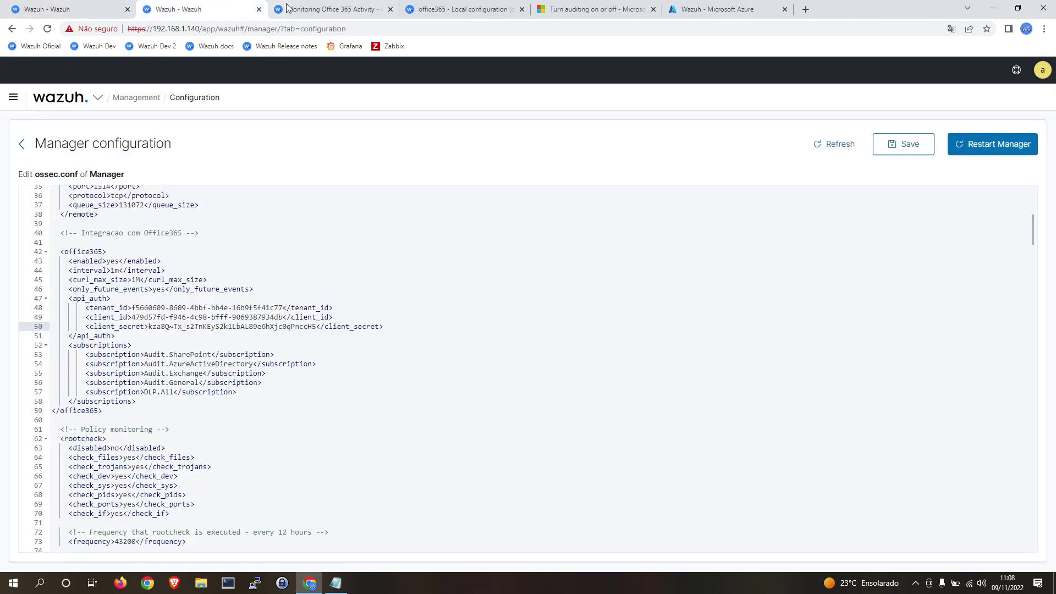
left_click(314, 6)
left_click(427, 10)
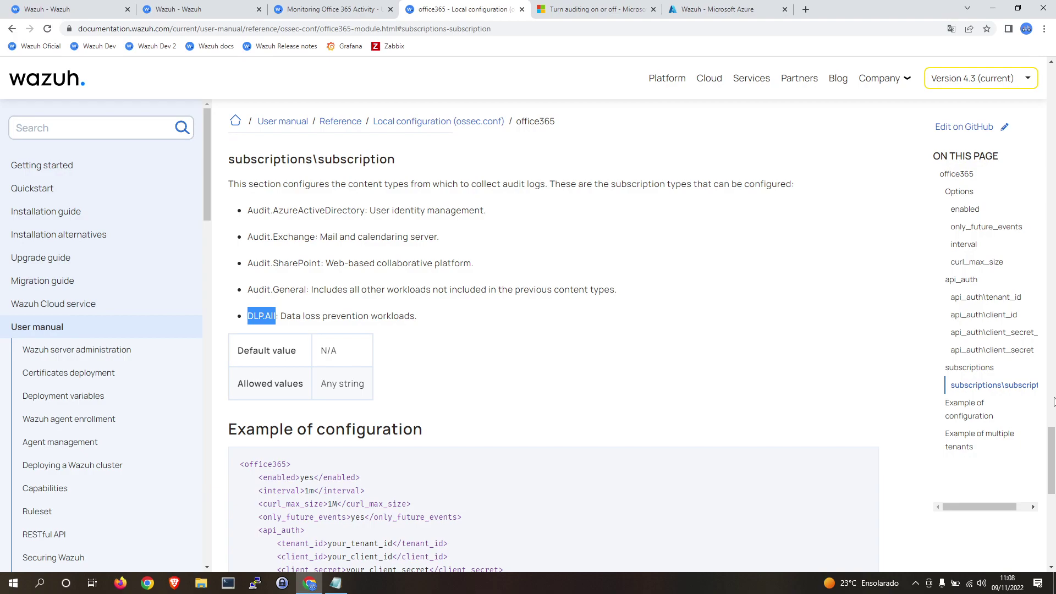
left_click(974, 228)
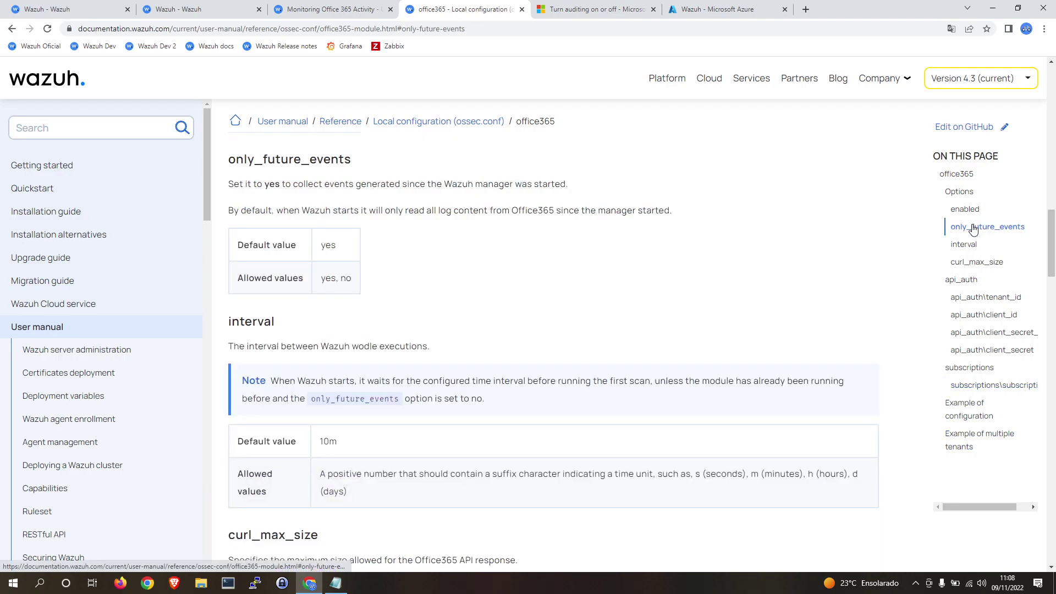
scroll(1026, 133, "up", 15)
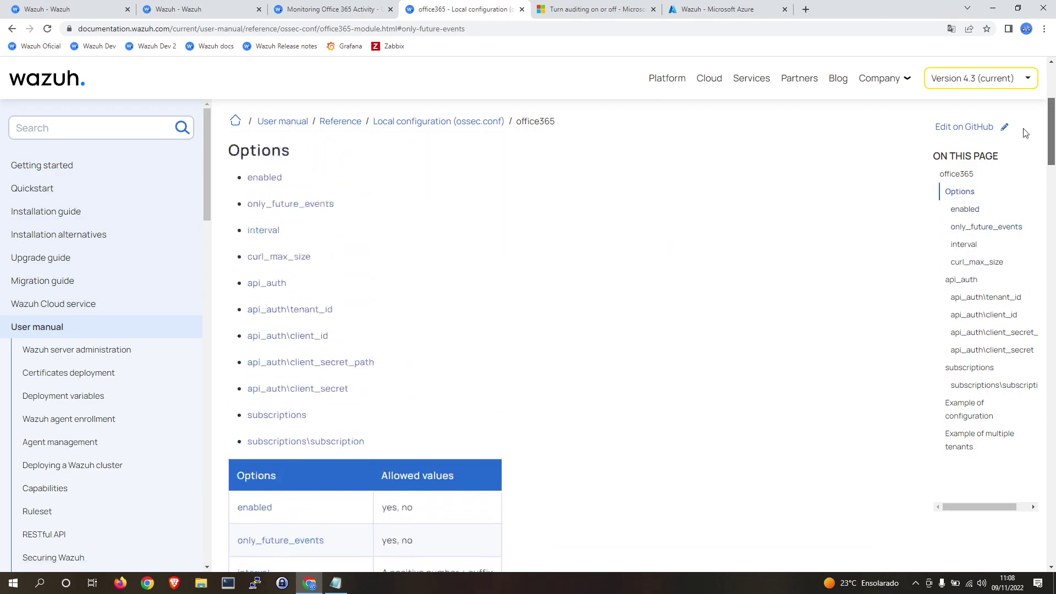
scroll(1026, 133, "up", 3)
scroll(465, 229, "up", 2)
left_click_drag(297, 324, 249, 310)
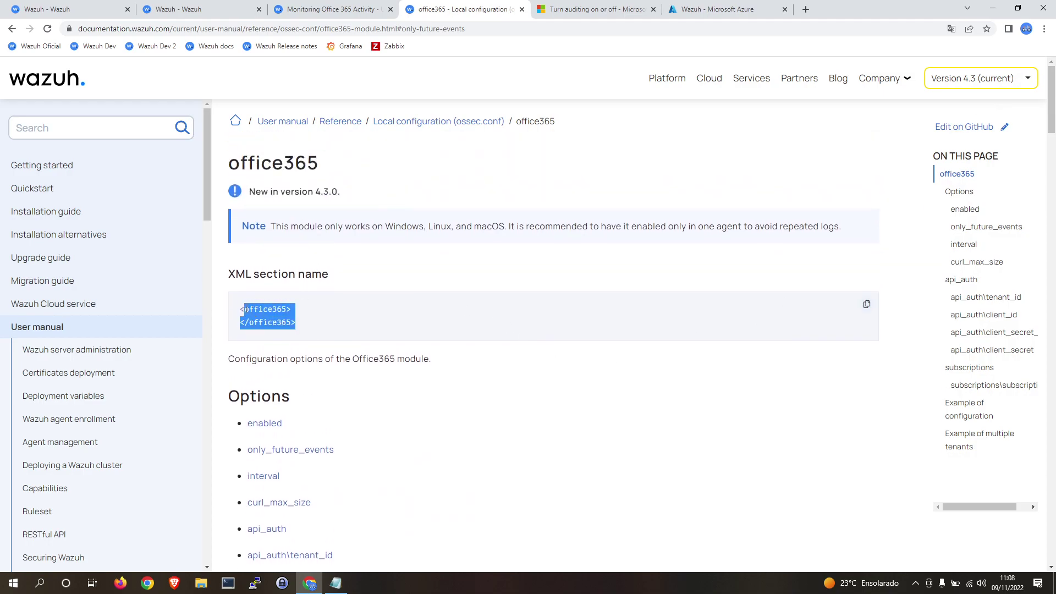
double_click(240, 274)
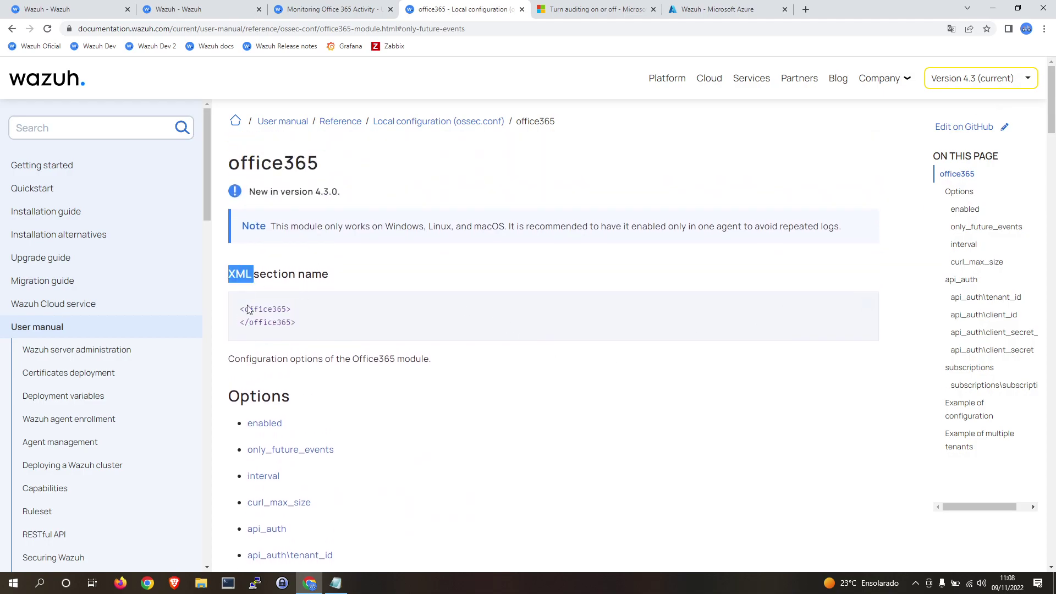
left_click_drag(302, 325, 236, 312)
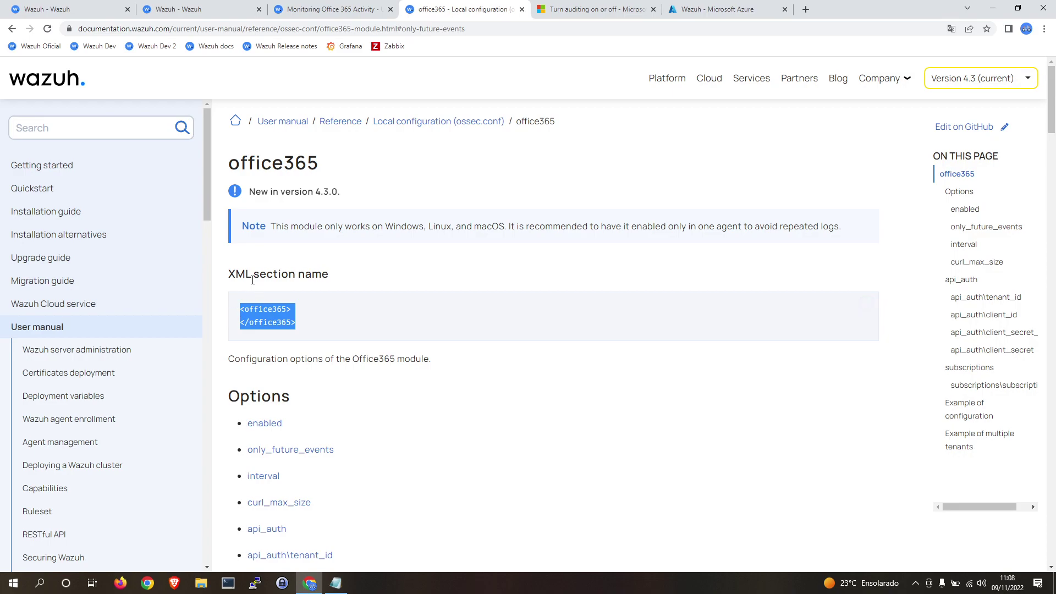
Step: Examine the list of office365 options and the allowed values for each, including interval
scroll(238, 312, "down", 1)
scroll(250, 279, "down", 4)
left_click_drag(303, 147, 259, 148)
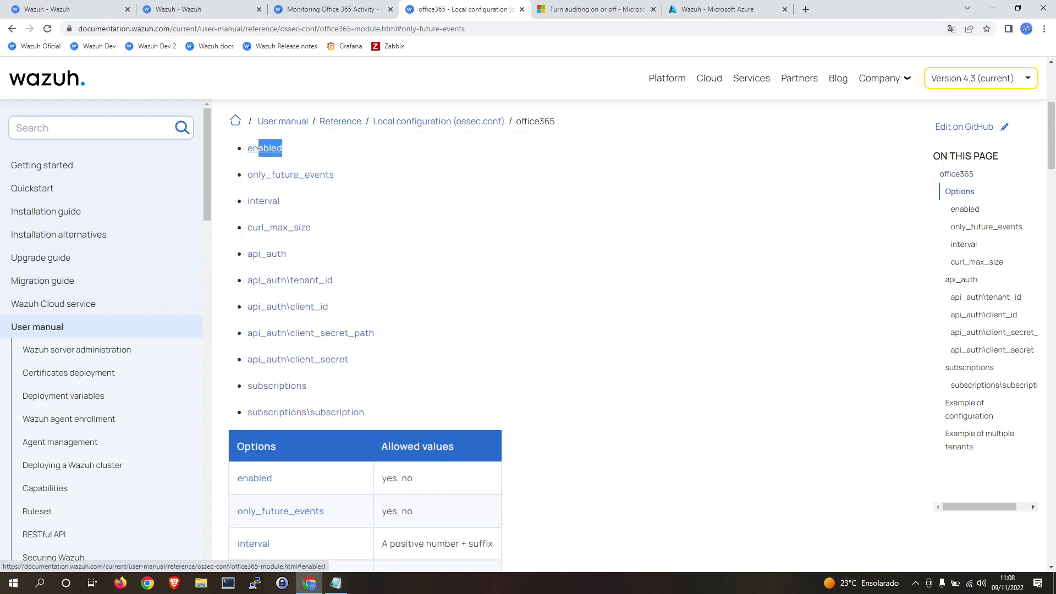
scroll(358, 188, "down", 4)
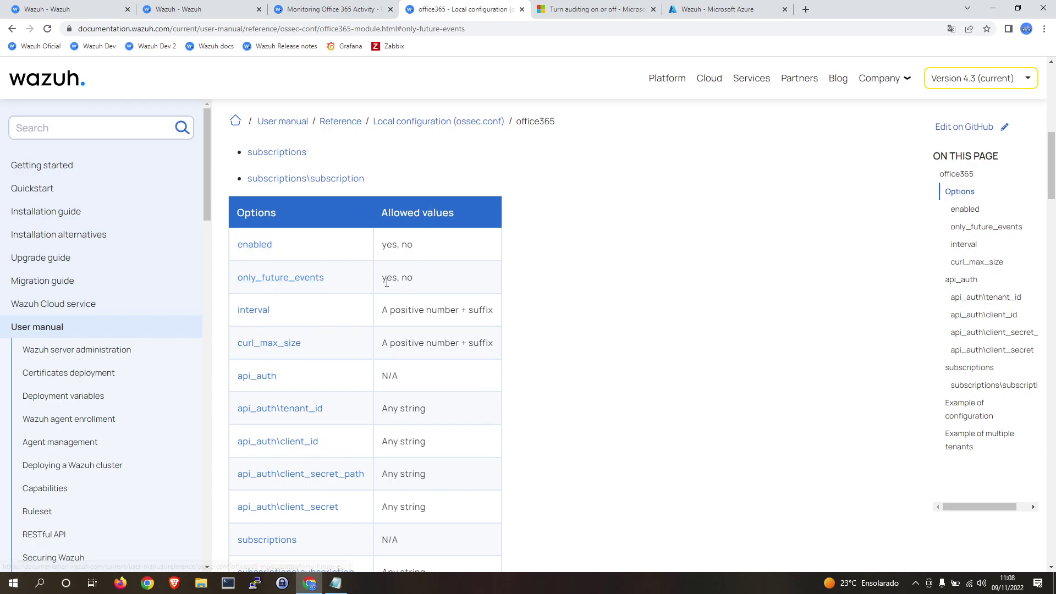
scroll(251, 315, "down", 1)
left_click_drag(381, 242, 497, 247)
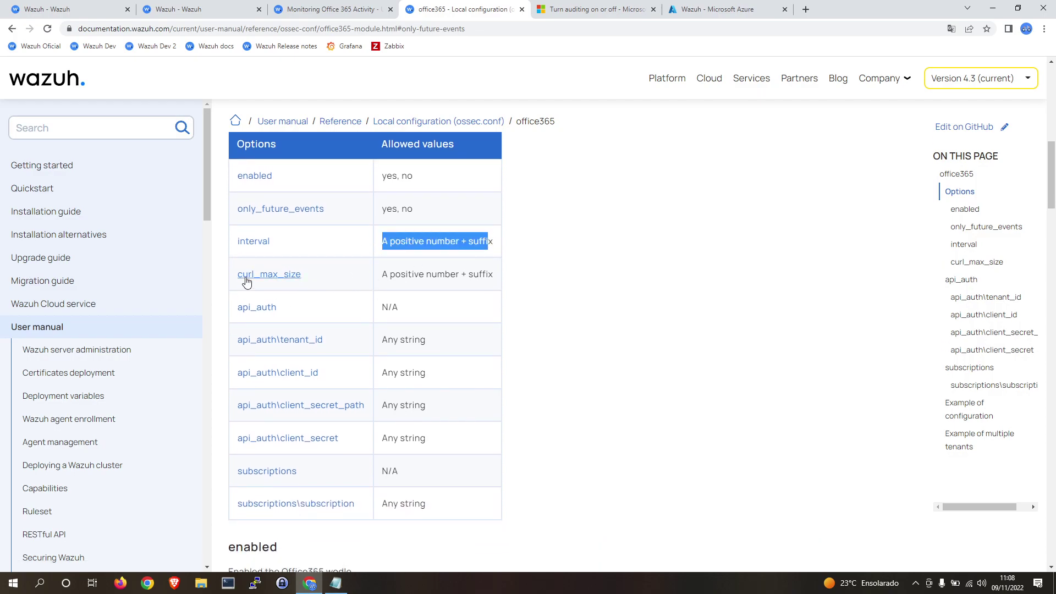
scroll(286, 222, "down", 2)
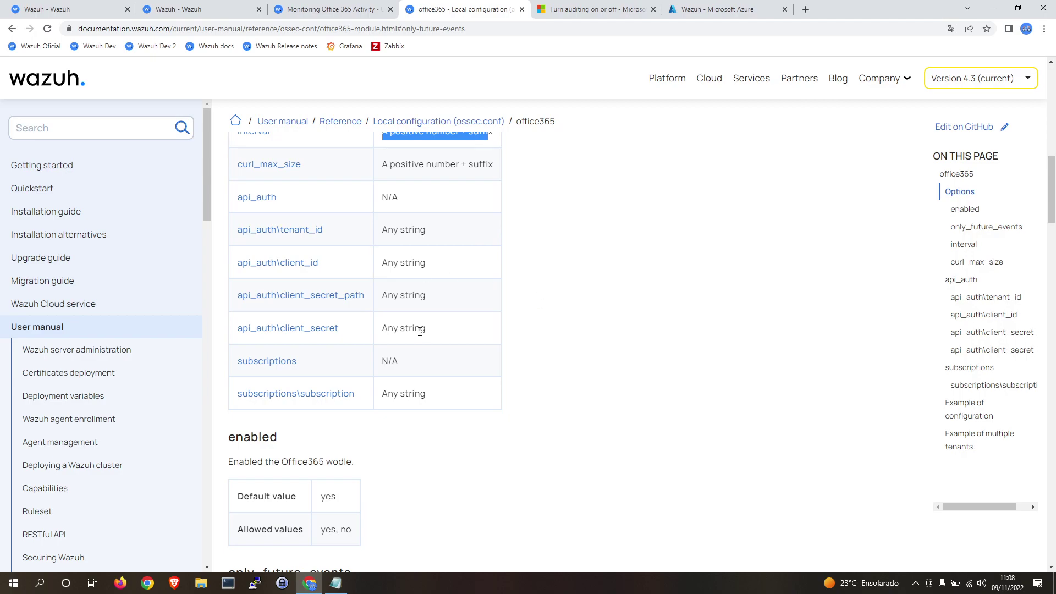
Step: Read the enabled, only_future_events and interval sections, including the time-unit suffixes allowed for interval
scroll(394, 356, "down", 5)
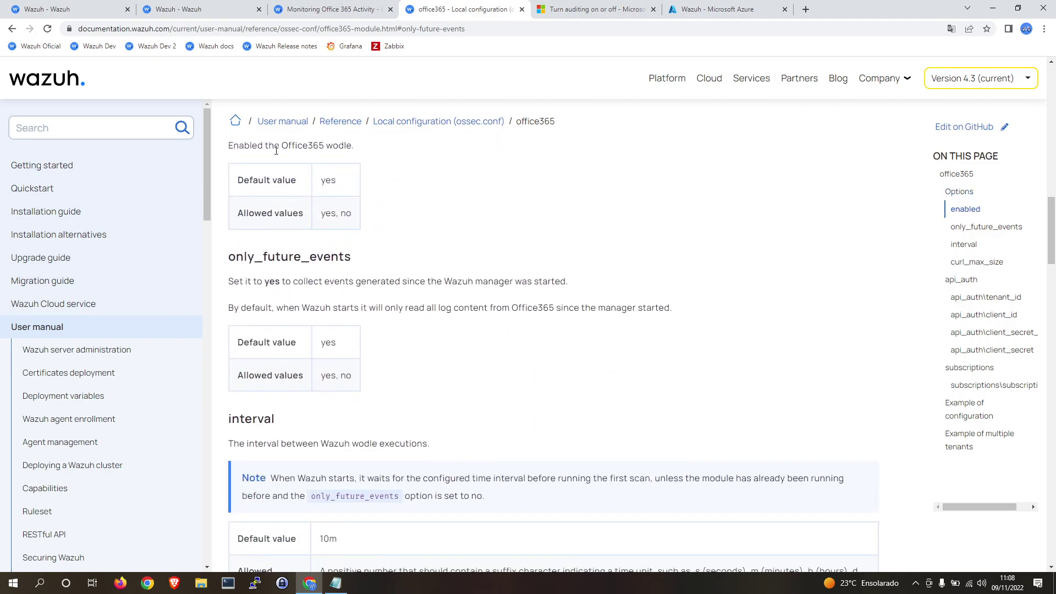
scroll(349, 233, "down", 4)
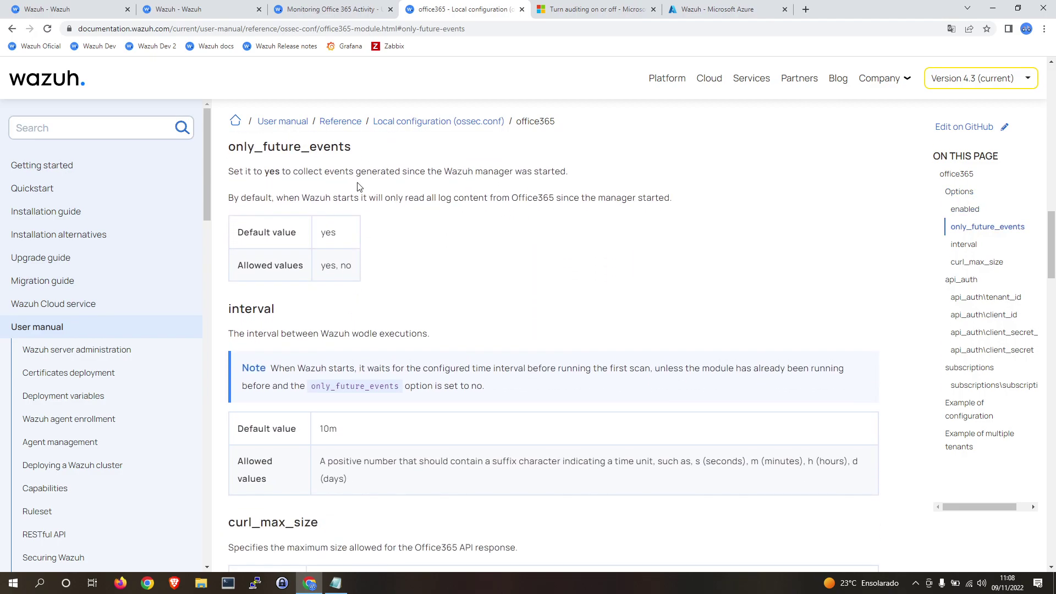
double_click(328, 278)
double_click(724, 310)
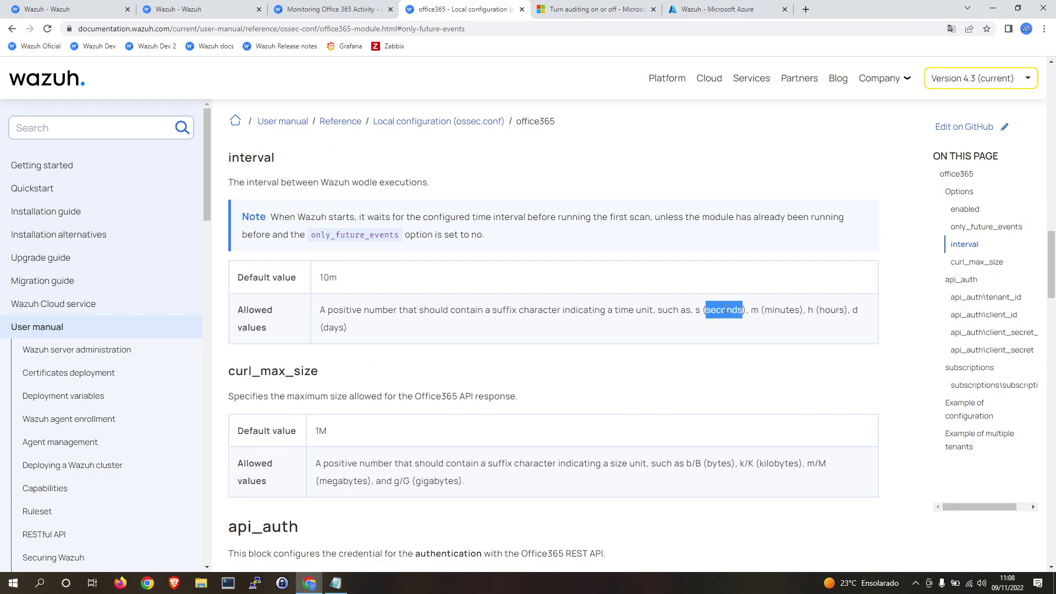
left_click_drag(692, 310, 743, 310)
double_click(829, 310)
left_click_drag(370, 327, 320, 309)
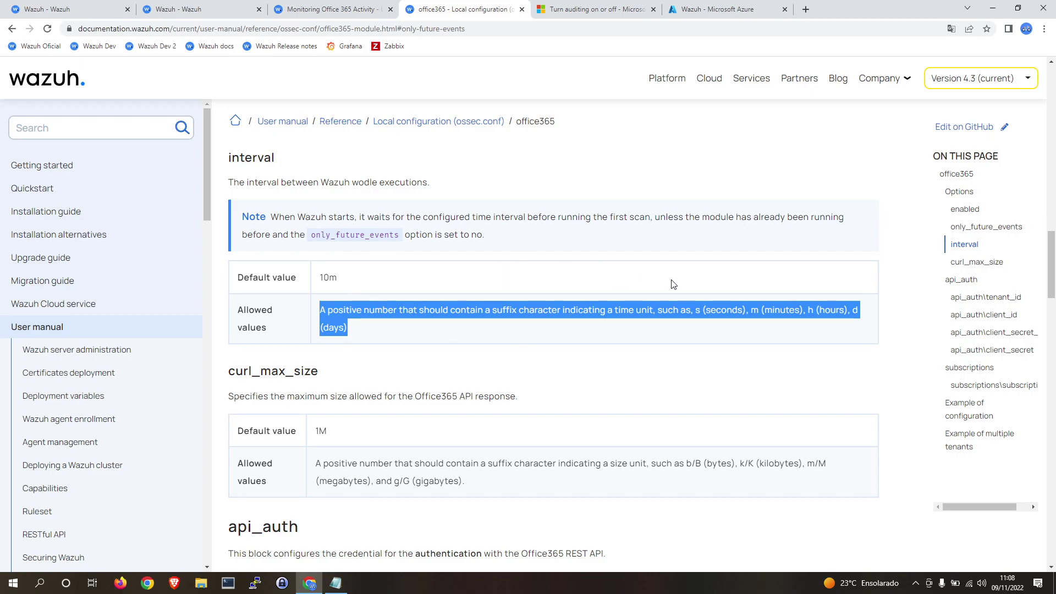
left_click(719, 309)
double_click(787, 310)
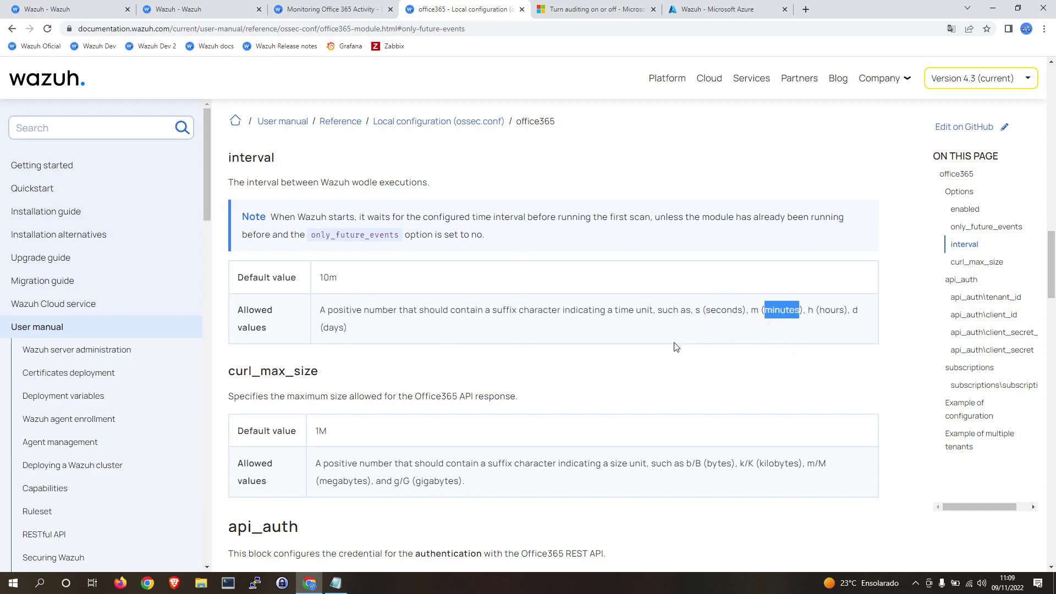
Step: Read the curl_max_size section, covering its description and the allowed size-unit suffixes
scroll(676, 347, "down", 2)
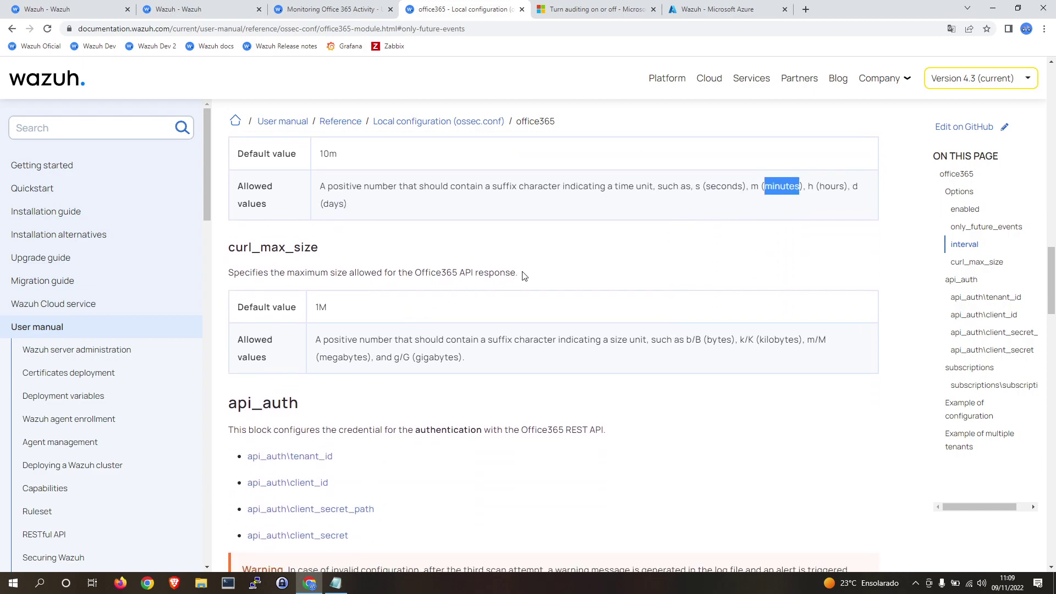
left_click_drag(521, 278, 177, 283)
left_click(384, 264)
triple_click(384, 264)
left_click(384, 266)
left_click_drag(523, 273, 358, 274)
scroll(295, 355, "down", 1)
scroll(295, 356, "down", 1)
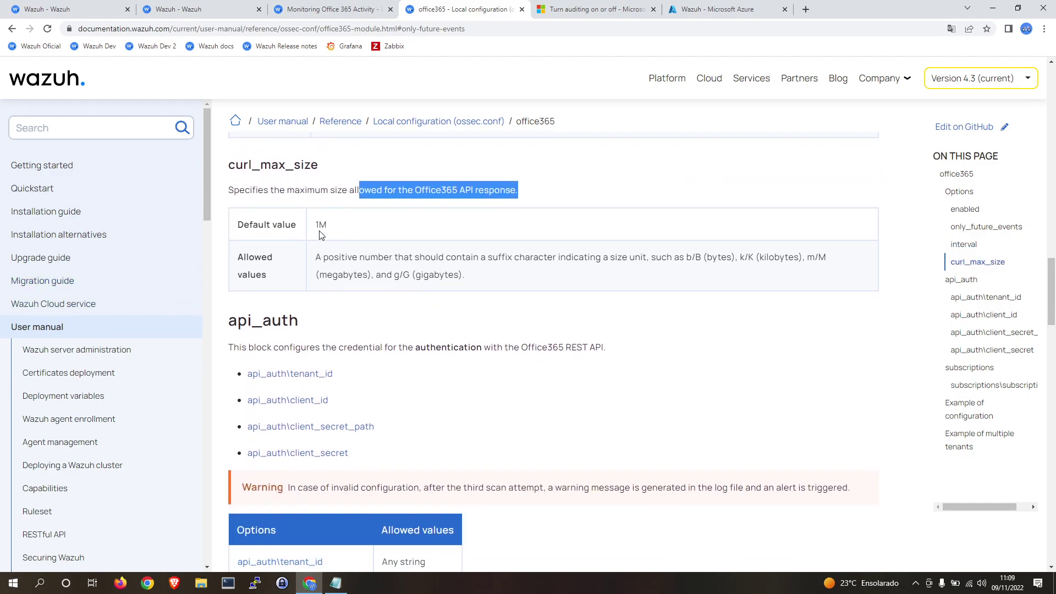
left_click_drag(704, 257, 762, 269)
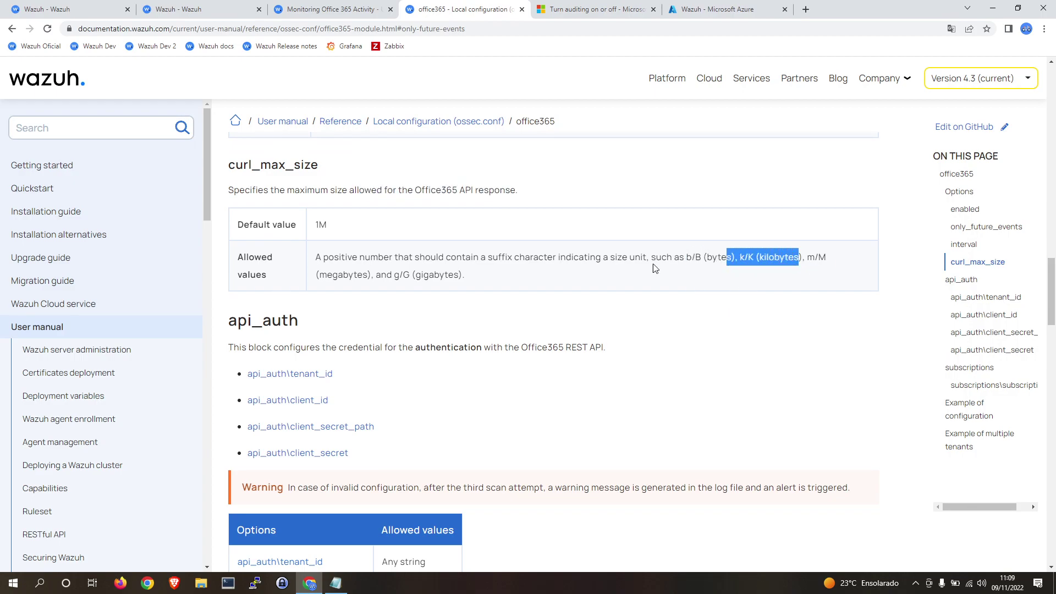
left_click(455, 278)
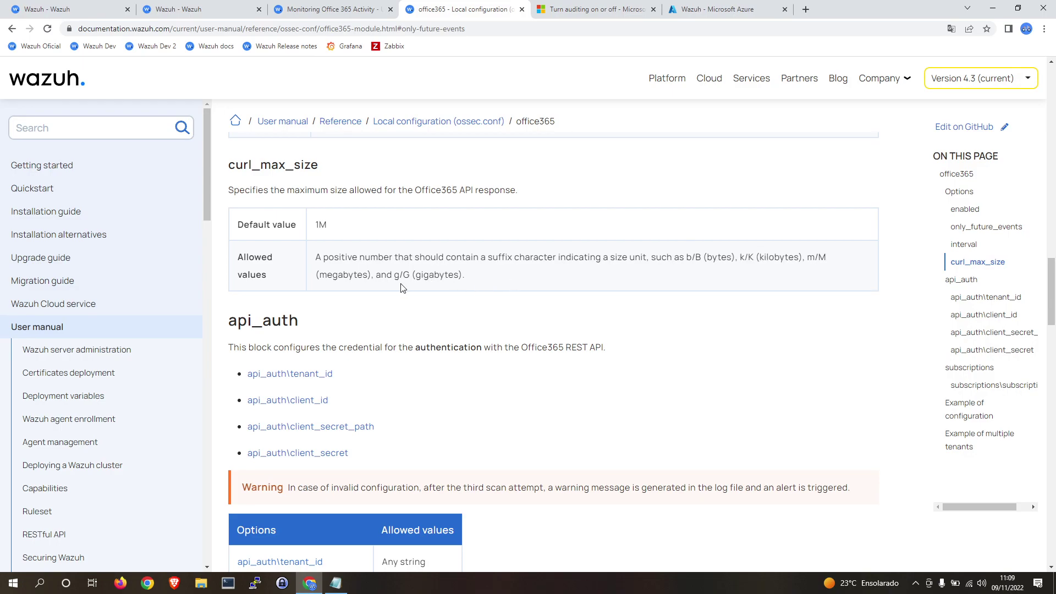
Step: Read the api_auth sections on tenant_id, client_id, client_secret_path and client_secret
scroll(471, 319, "down", 2)
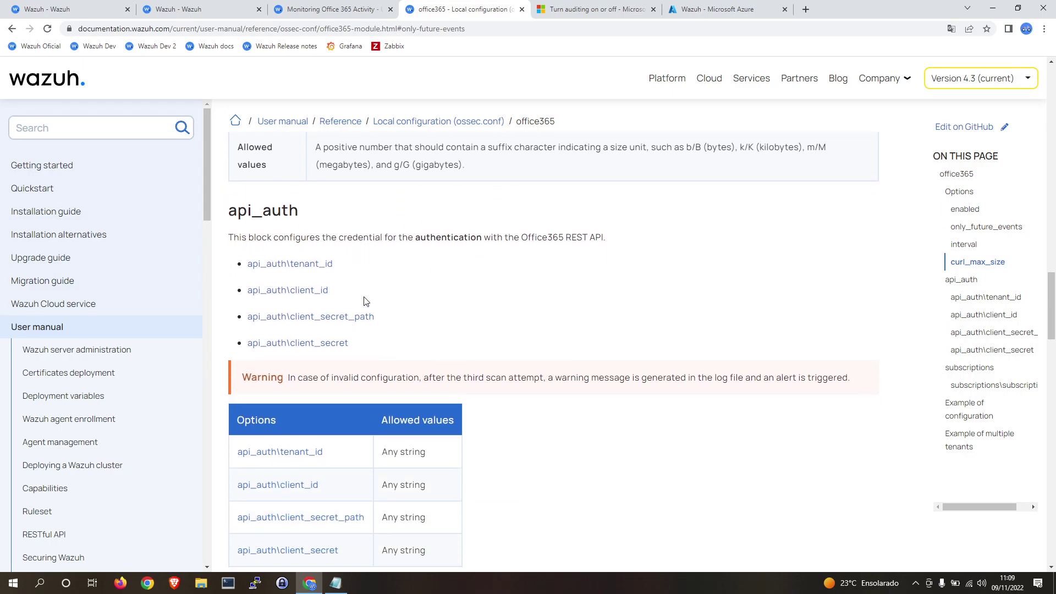
scroll(271, 235, "down", 1)
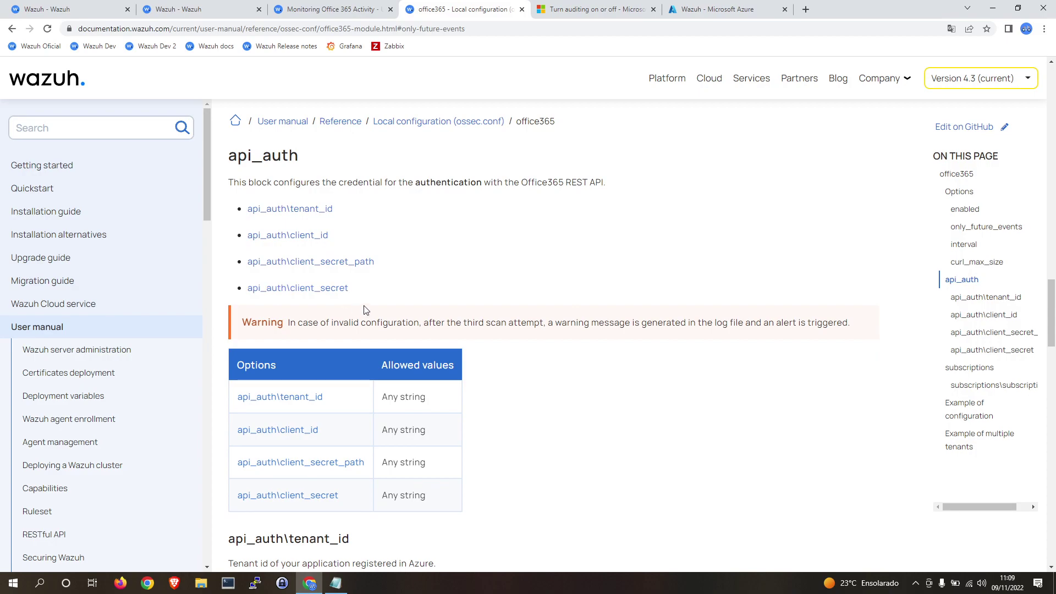
scroll(370, 281, "down", 5)
scroll(396, 250, "down", 3)
scroll(386, 254, "up", 2)
scroll(314, 238, "down", 14)
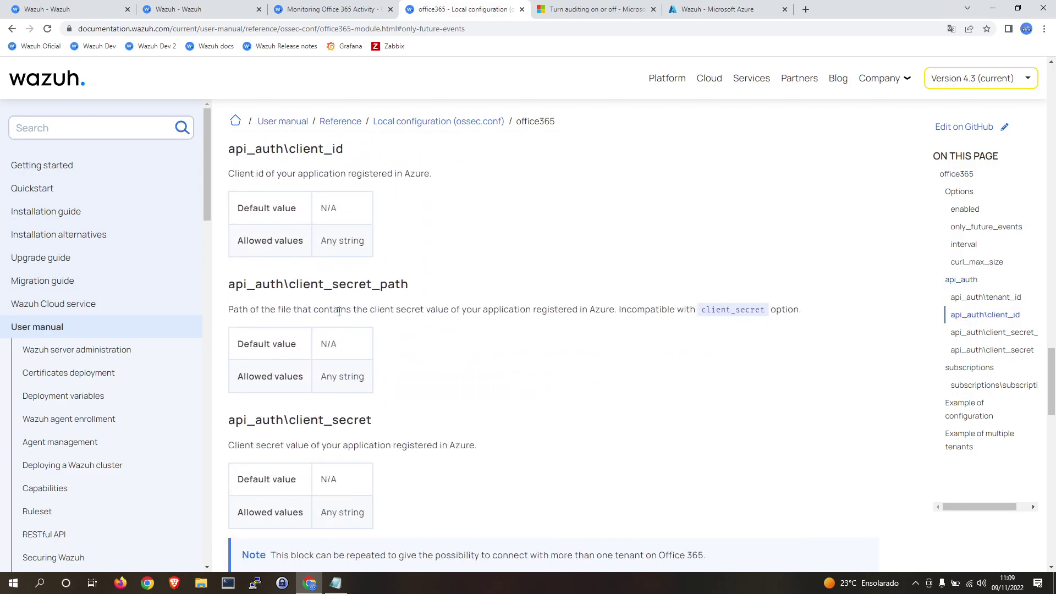
Step: Read the subscriptions section, including the content types that subscriptions\subscription can collect audit logs from
scroll(337, 318, "up", 3)
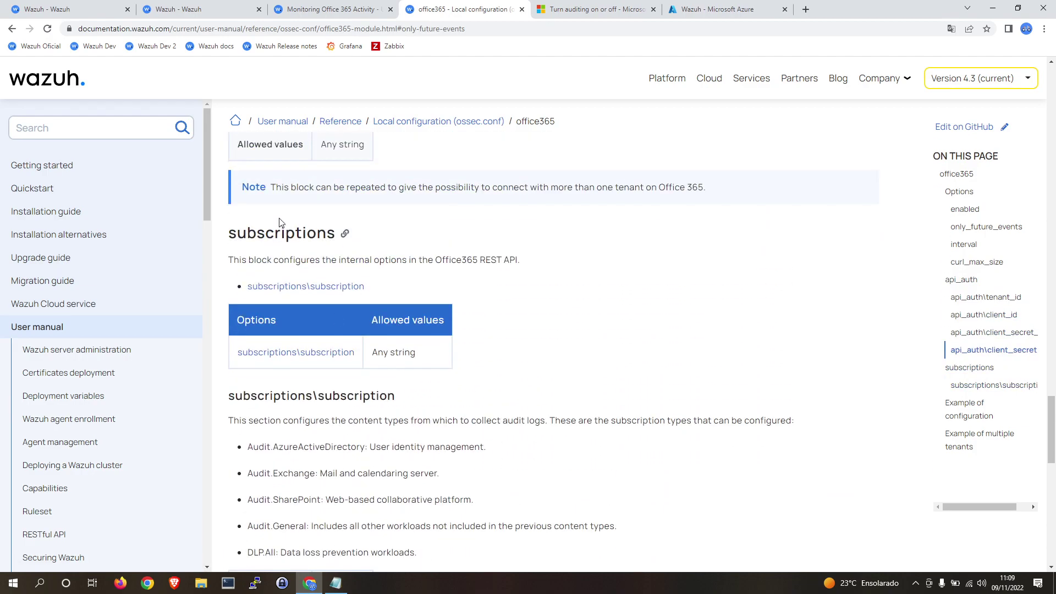
scroll(260, 336, "down", 4)
left_click_drag(233, 263, 395, 375)
left_click(425, 401)
scroll(424, 401, "down", 5)
scroll(425, 397, "down", 4)
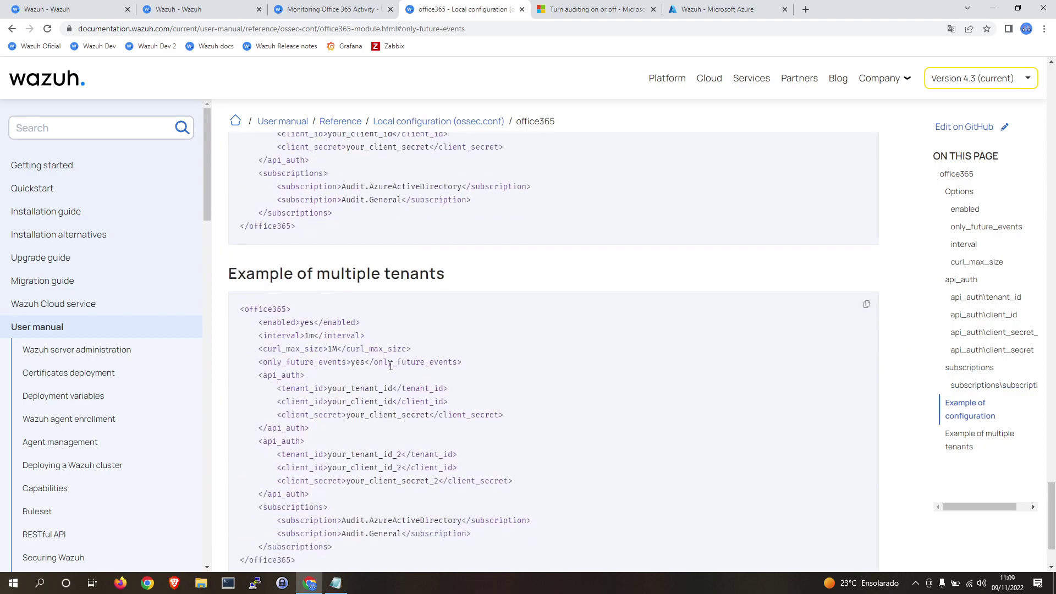
Step: Examine the single-tenant example of configuration, including its subscriptions block with Audit.AzureActiveDirectory and Audit.General
scroll(304, 220, "down", 2)
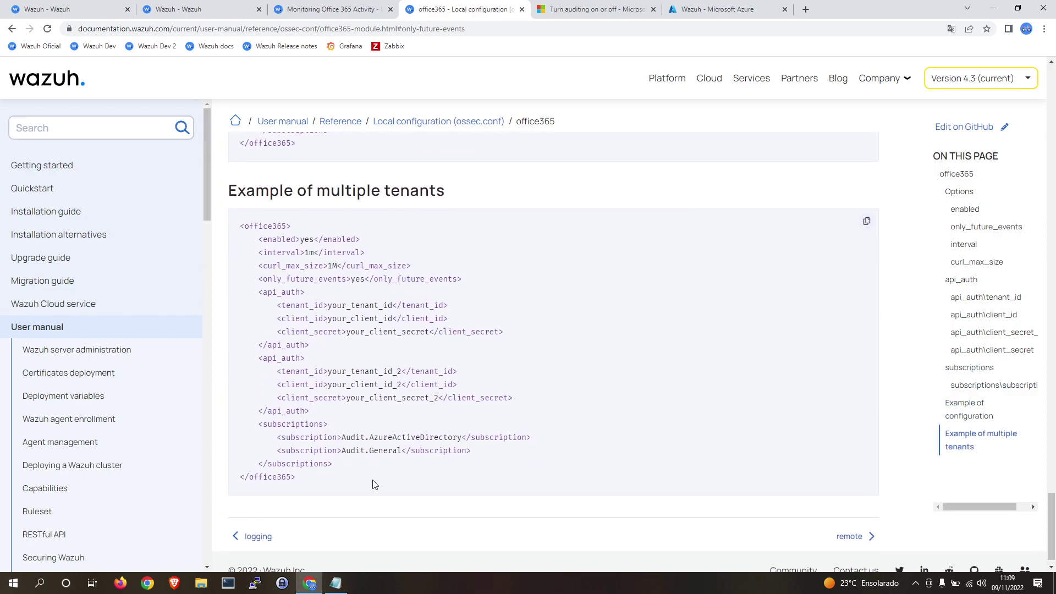
scroll(290, 227, "up", 3)
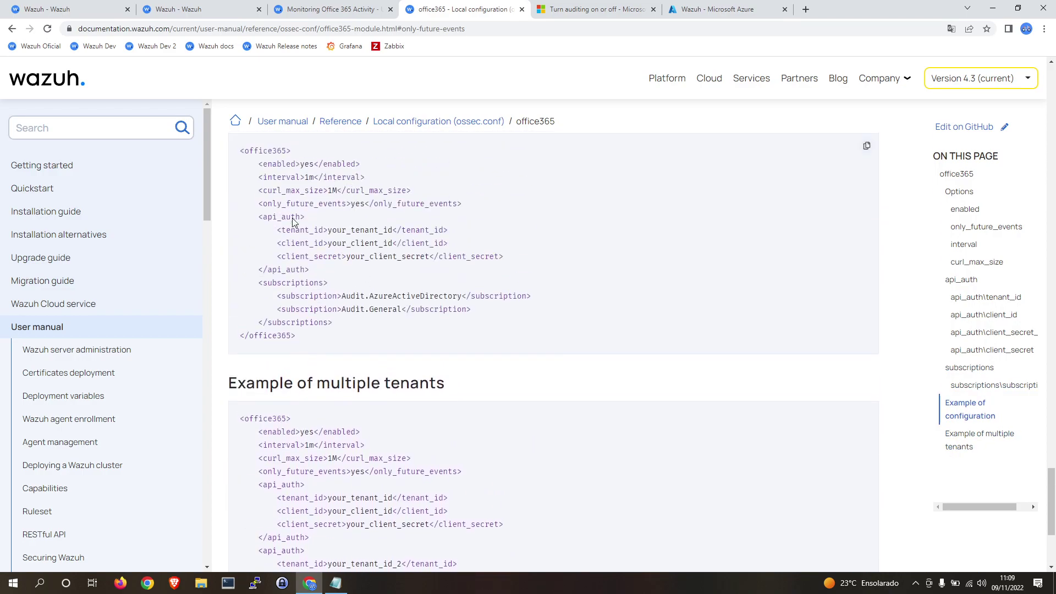
scroll(290, 227, "up", 1)
left_click_drag(350, 408, 239, 249)
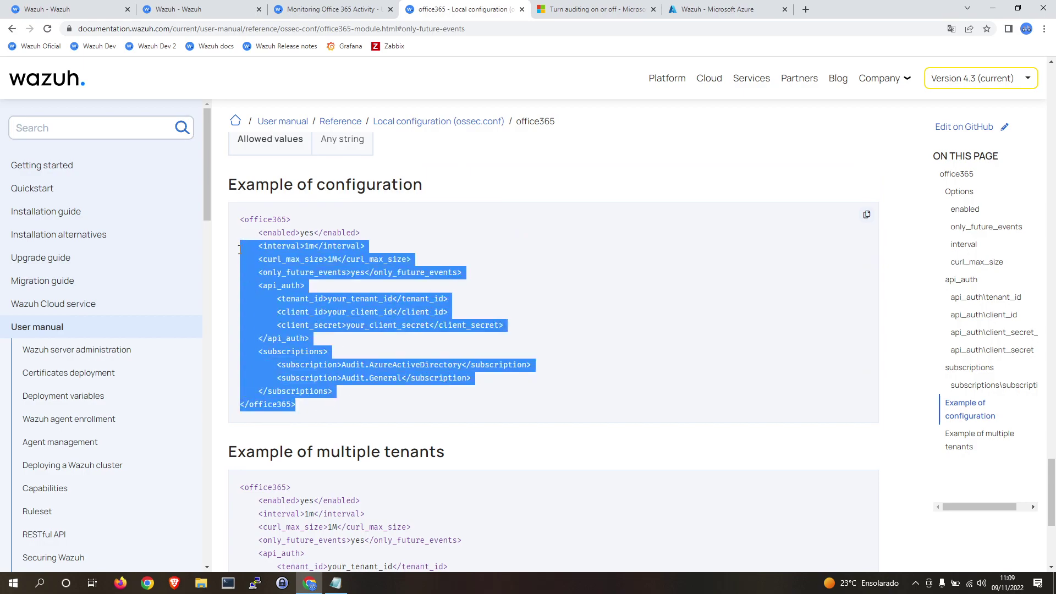
left_click(361, 316)
left_click_drag(522, 391, 290, 365)
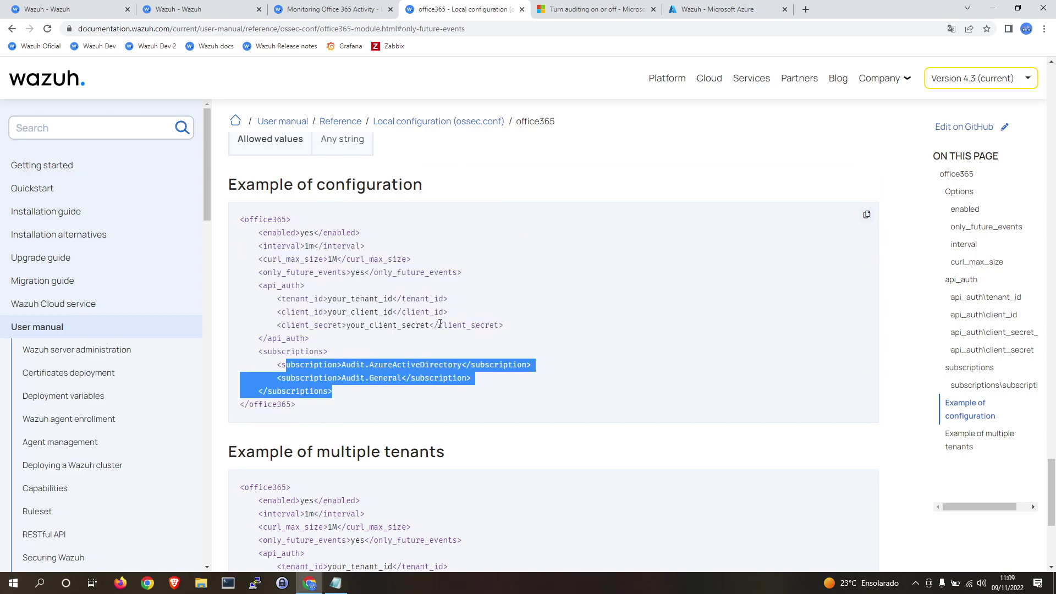
scroll(440, 325, "up", 4)
Step: Examine the multiple-tenants example as a whole and compare its two api_auth blocks
scroll(440, 328, "down", 9)
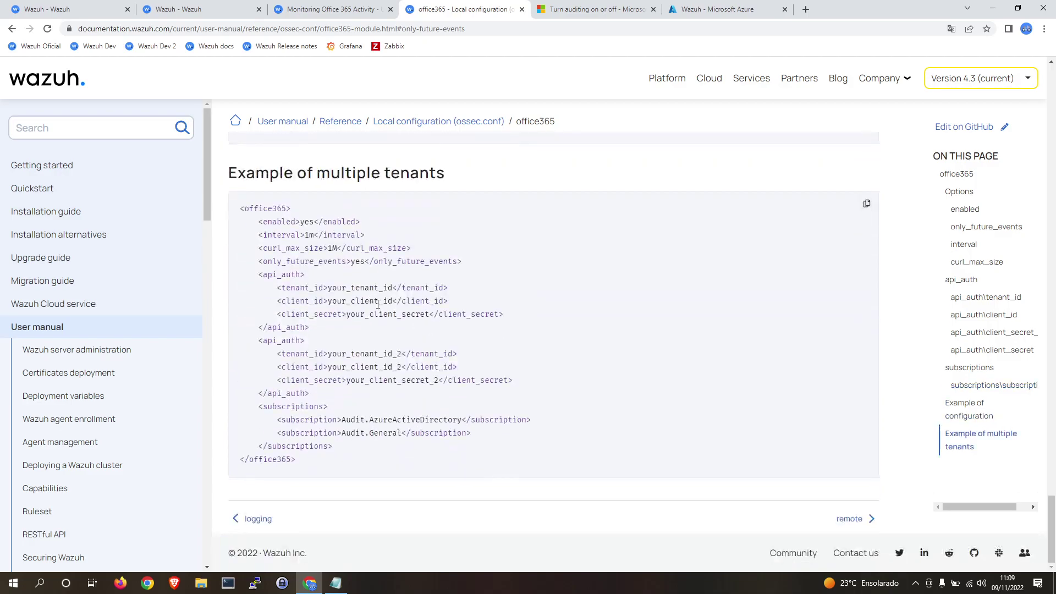
left_click_drag(241, 206, 305, 459)
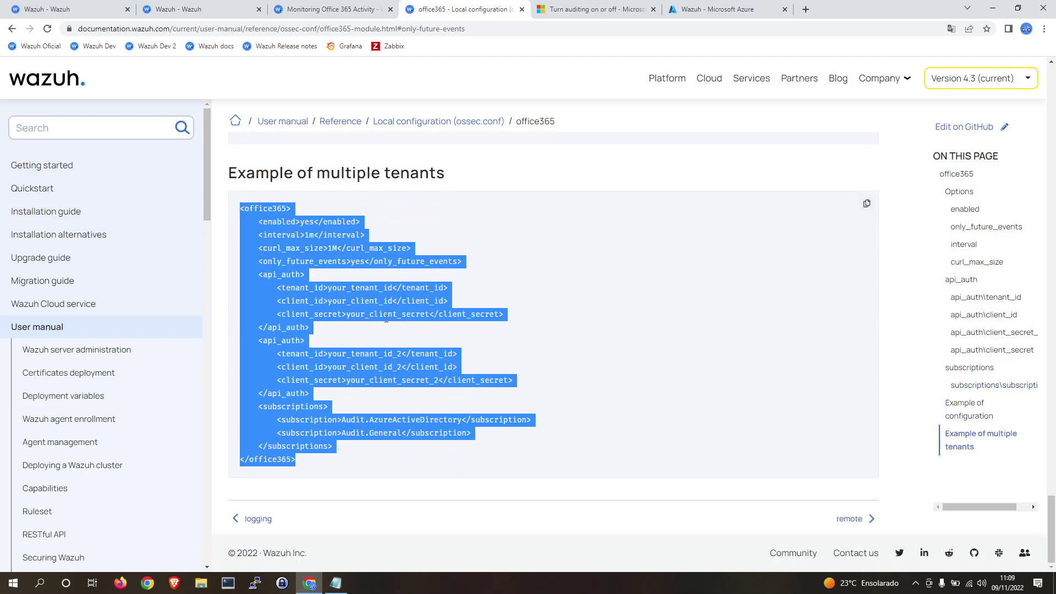
left_click(416, 288)
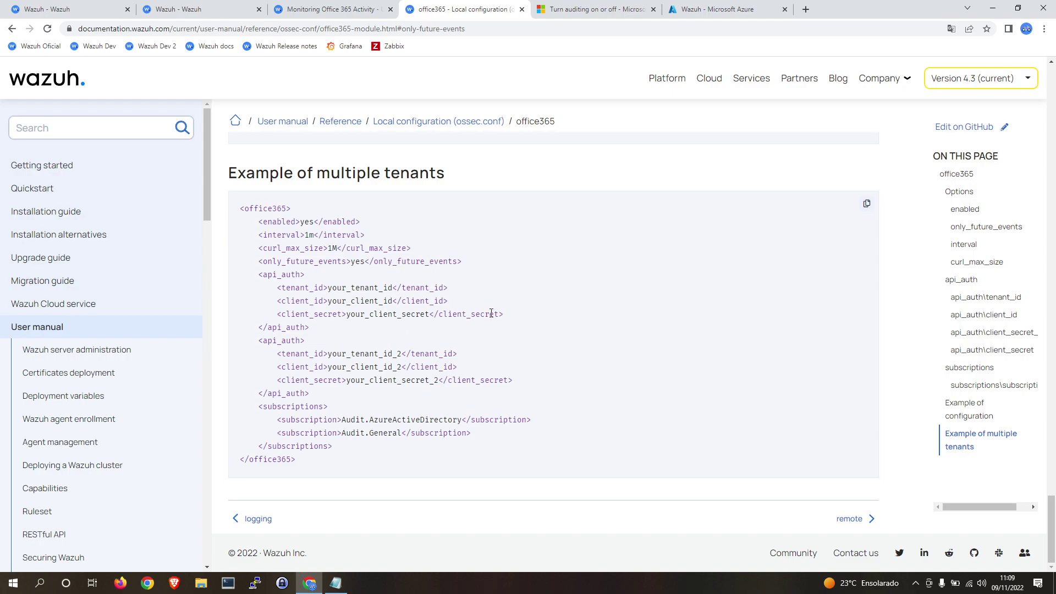
mouse_move(310, 329)
left_mouse_down()
mouse_move(246, 274)
mouse_move(318, 314)
left_mouse_up()
left_click(306, 340)
left_click(309, 330)
left_click_drag(262, 349, 237, 347)
left_click(340, 406)
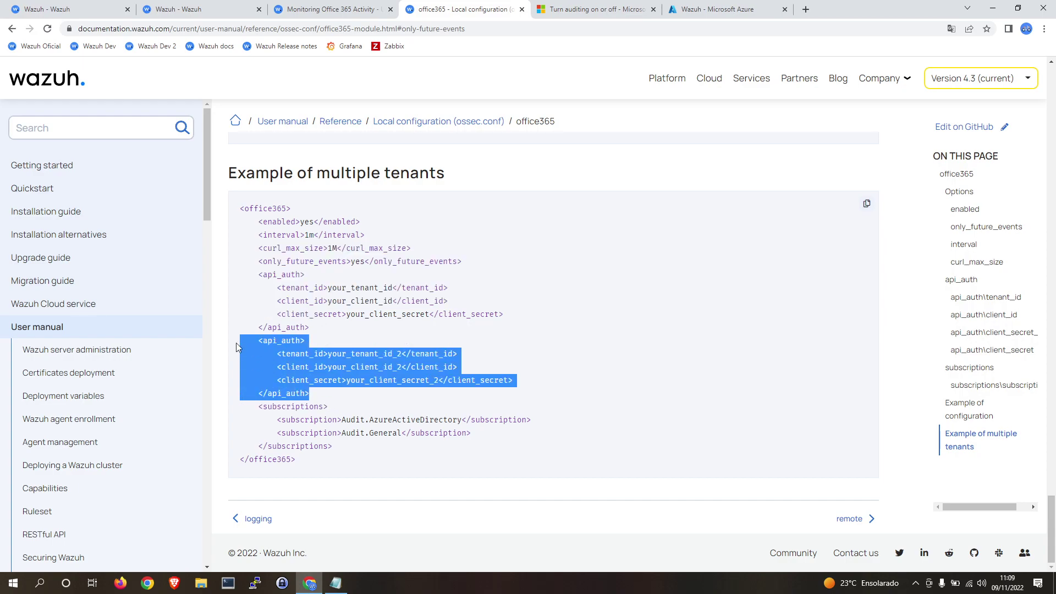
left_click_drag(317, 329, 229, 279)
left_click(297, 274)
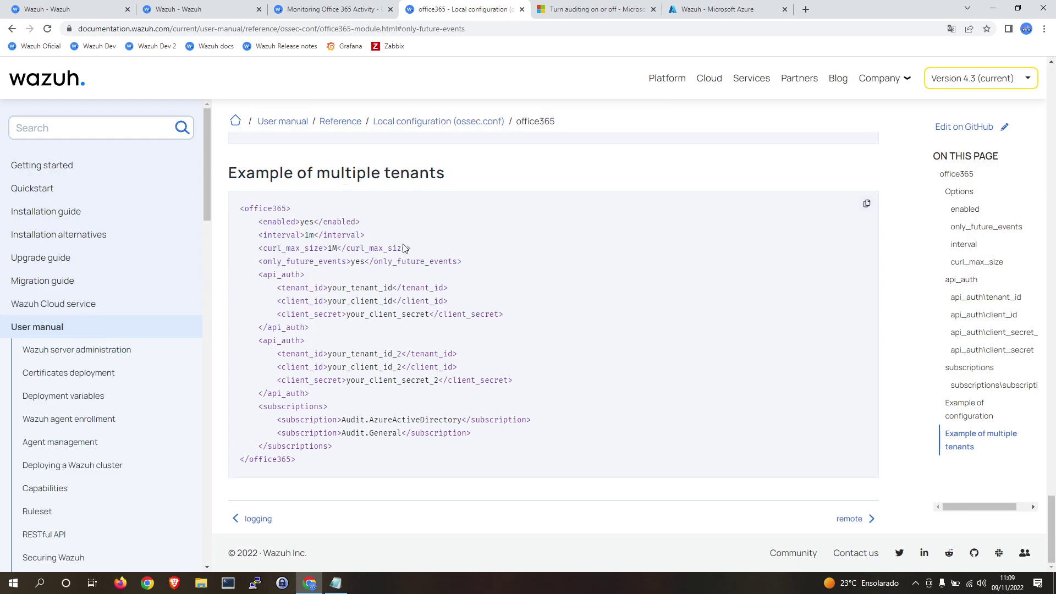
Step: Review each tenant's api_auth block again, along with the shared subscriptions block in the multiple-tenants example
left_click_drag(316, 330, 229, 280)
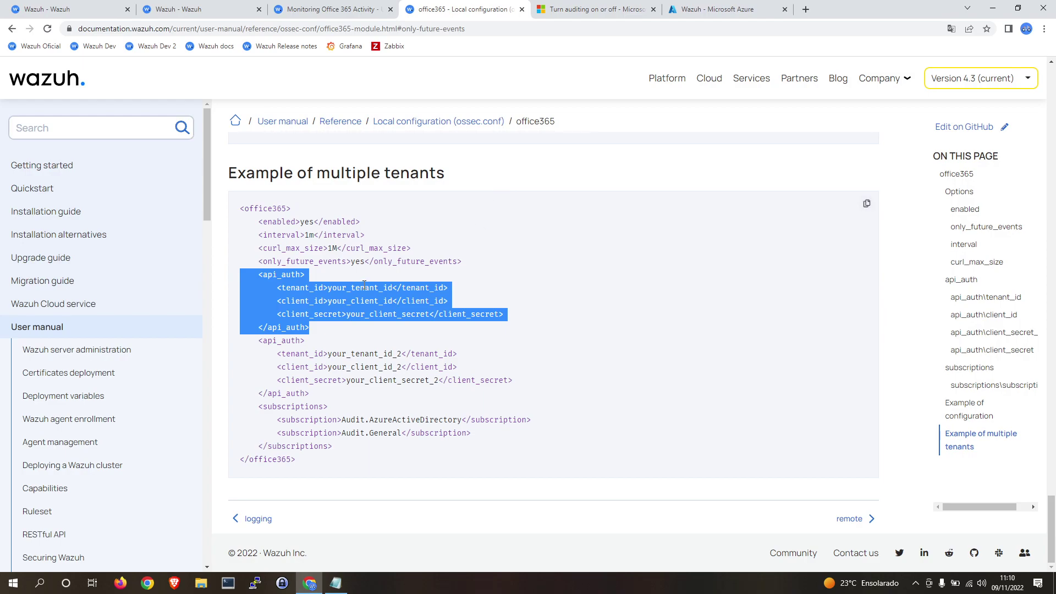
left_click_drag(315, 394, 230, 349)
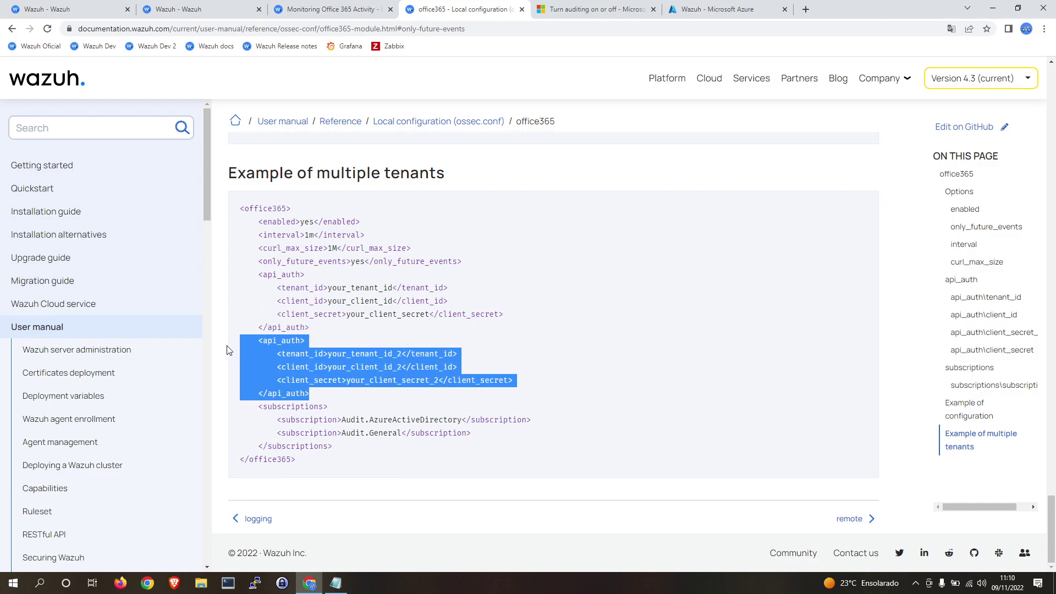
left_click(311, 233)
left_click_drag(336, 380, 228, 347)
left_click_drag(562, 383, 232, 349)
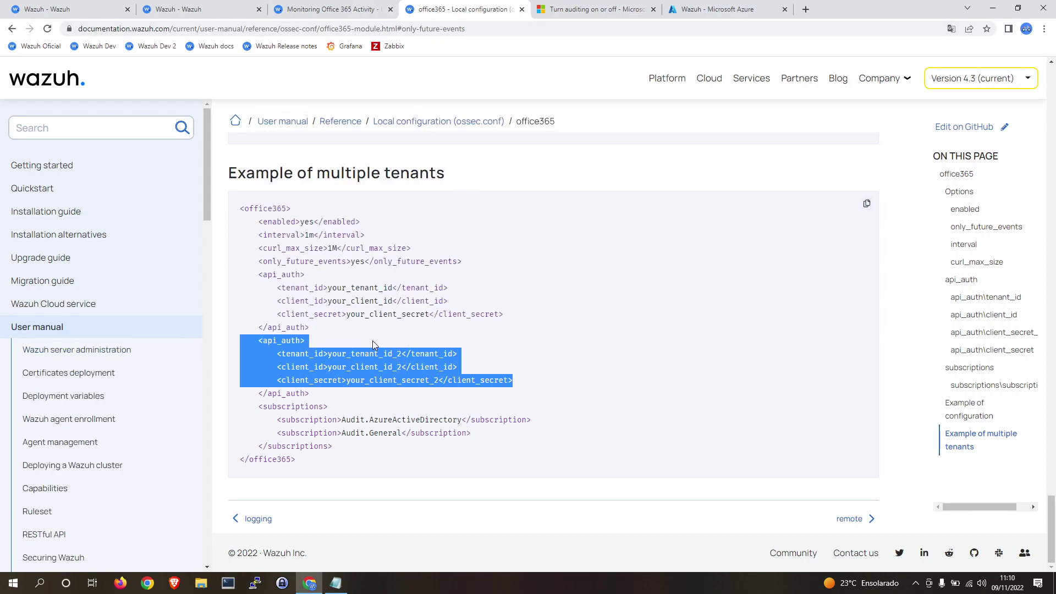
left_click_drag(355, 464, 230, 413)
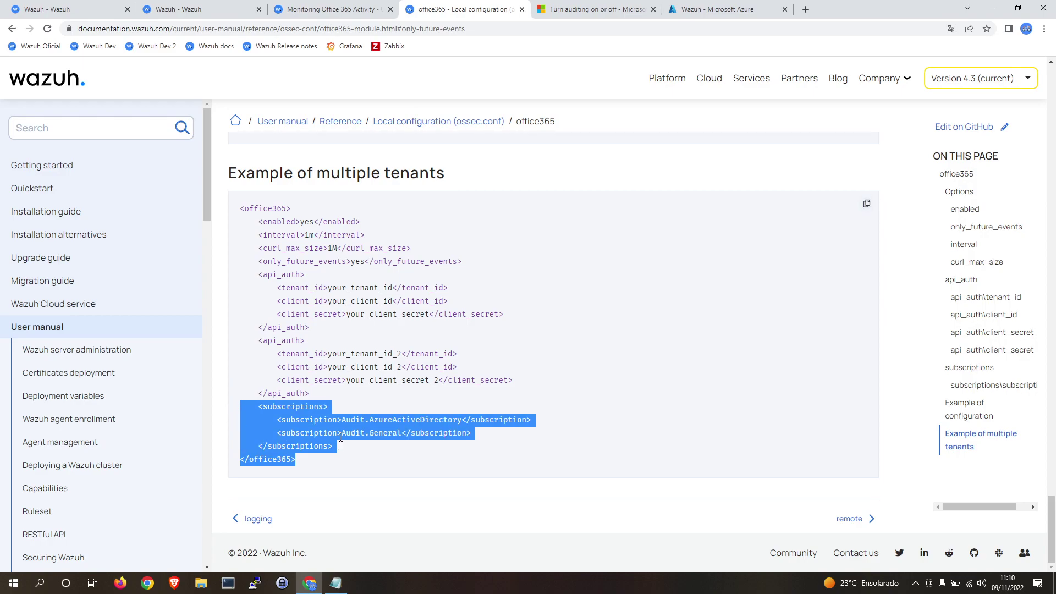
Step: Return to the Wazuh Office 365 module and refresh its events for the last 24 hours
left_click(187, 9)
left_click(132, 8)
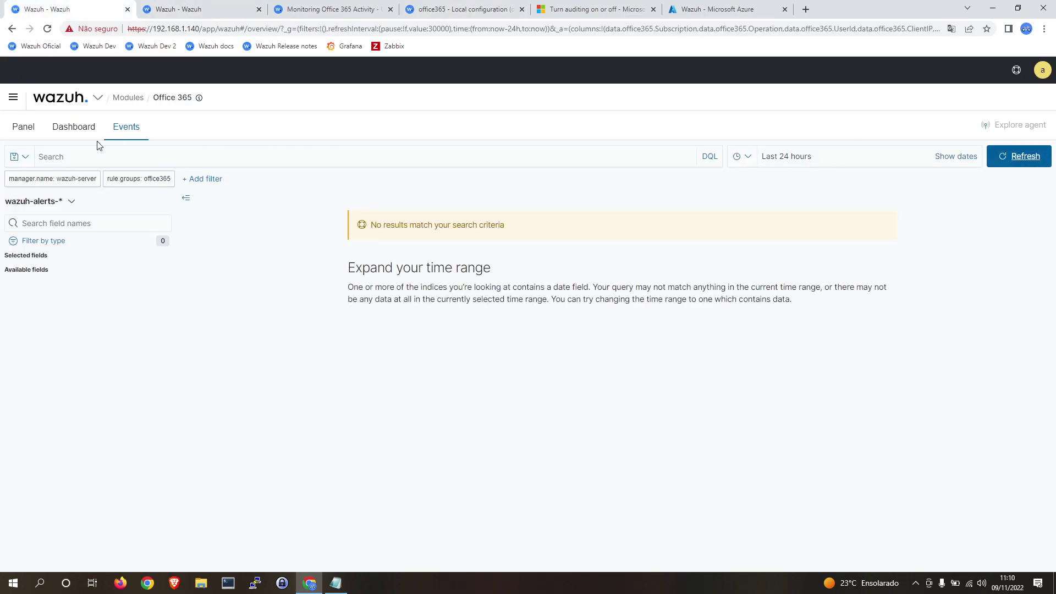
left_click(77, 138)
left_click(126, 136)
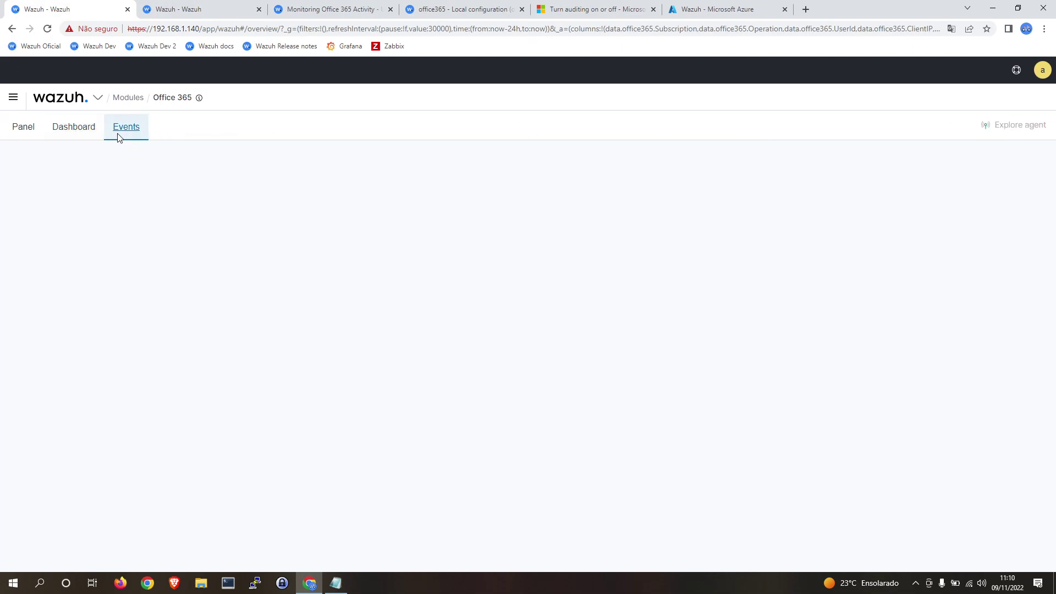
left_click(1021, 157)
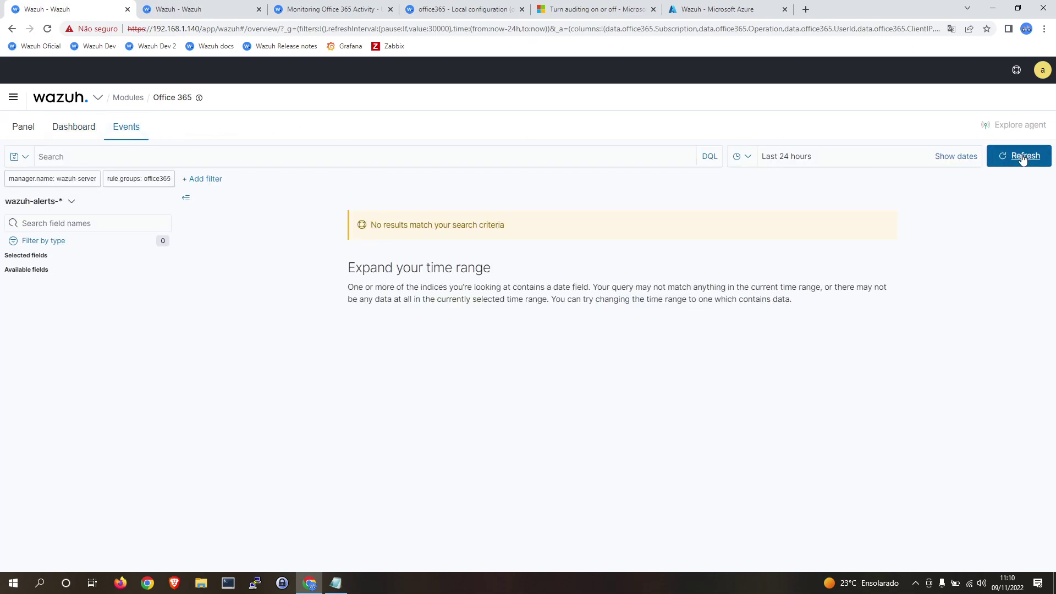
left_click(1022, 157)
Step: Alternate between the Office 365 dashboard and events views, then refresh the dashboard repeatedly to check for incoming data
left_click(65, 130)
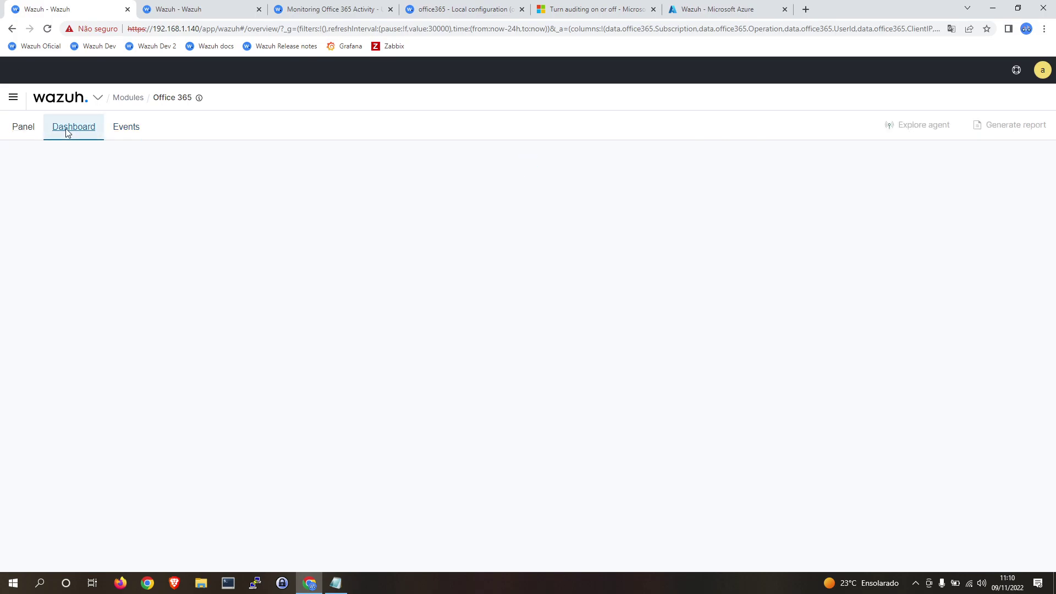
left_click(107, 129)
left_click(90, 131)
left_click(128, 130)
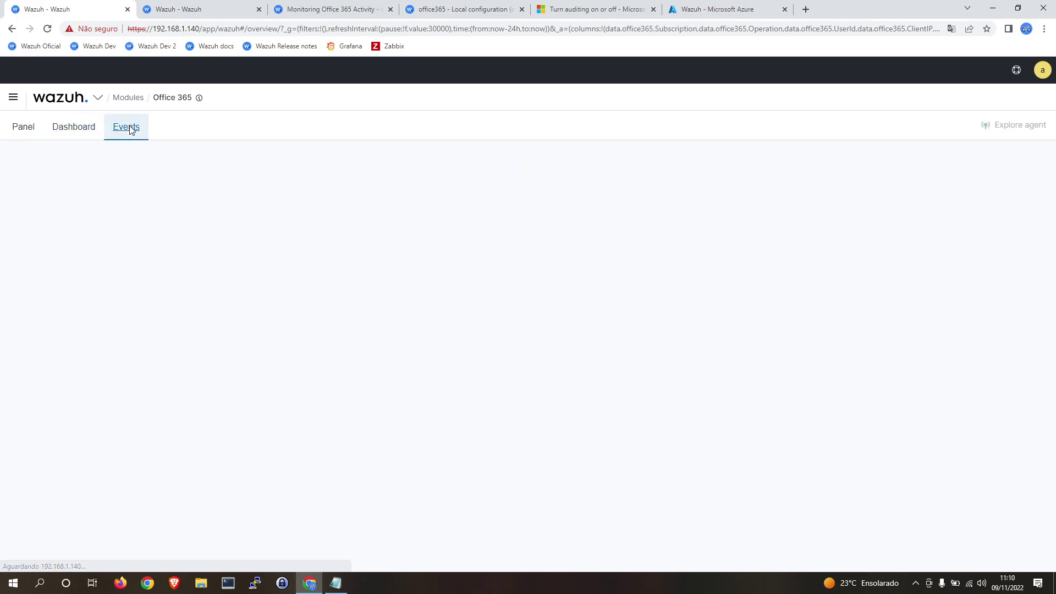
left_click(83, 129)
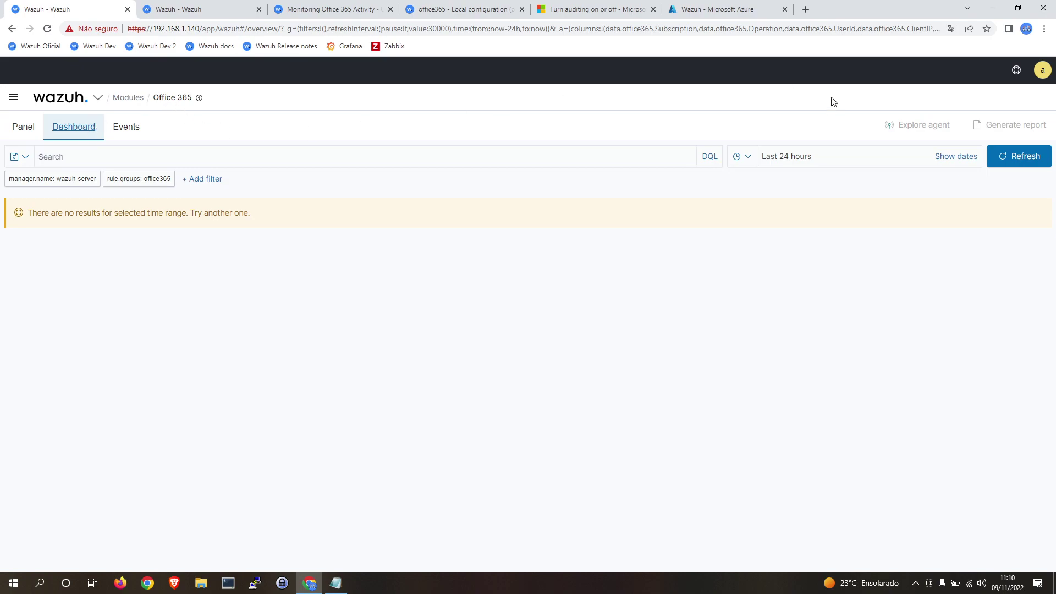
left_click(1013, 155)
left_click(1013, 156)
left_click(1013, 157)
left_click(1013, 156)
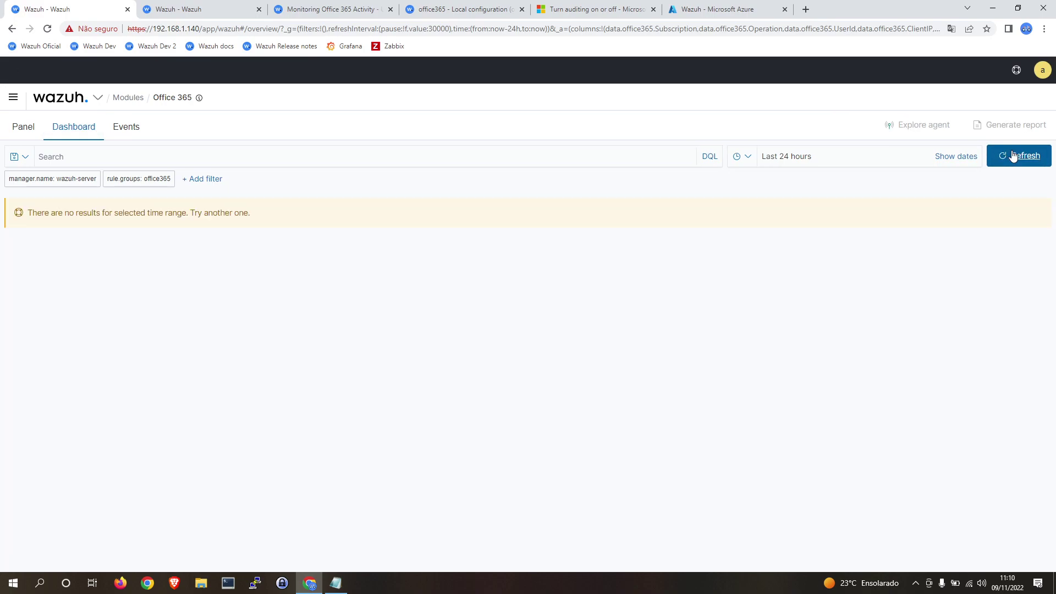
Step: Recheck the Office 365 events view, return to the dashboard and refresh its data again
left_click(124, 129)
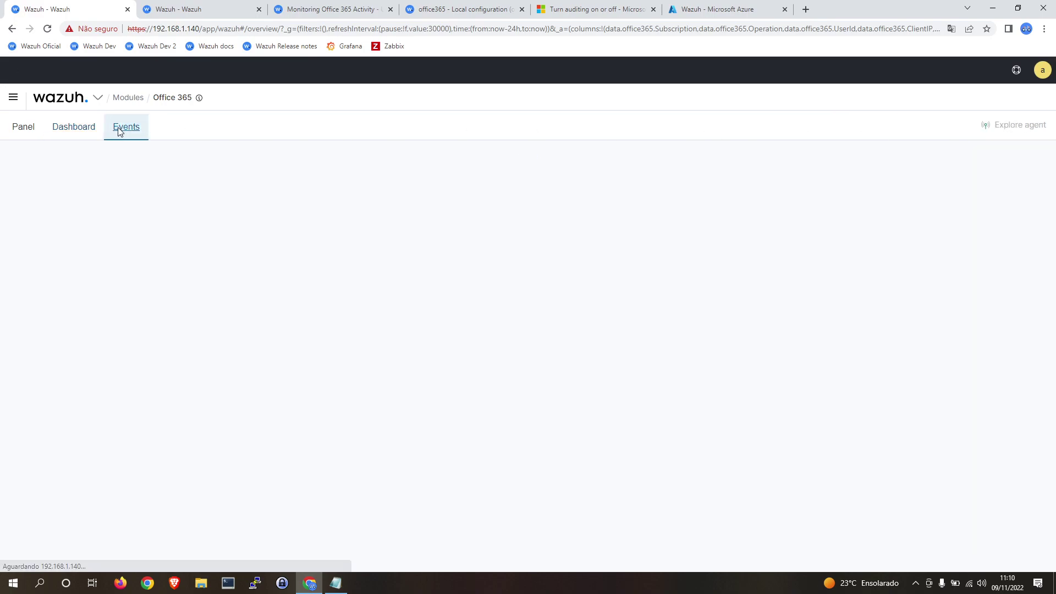
left_click(81, 131)
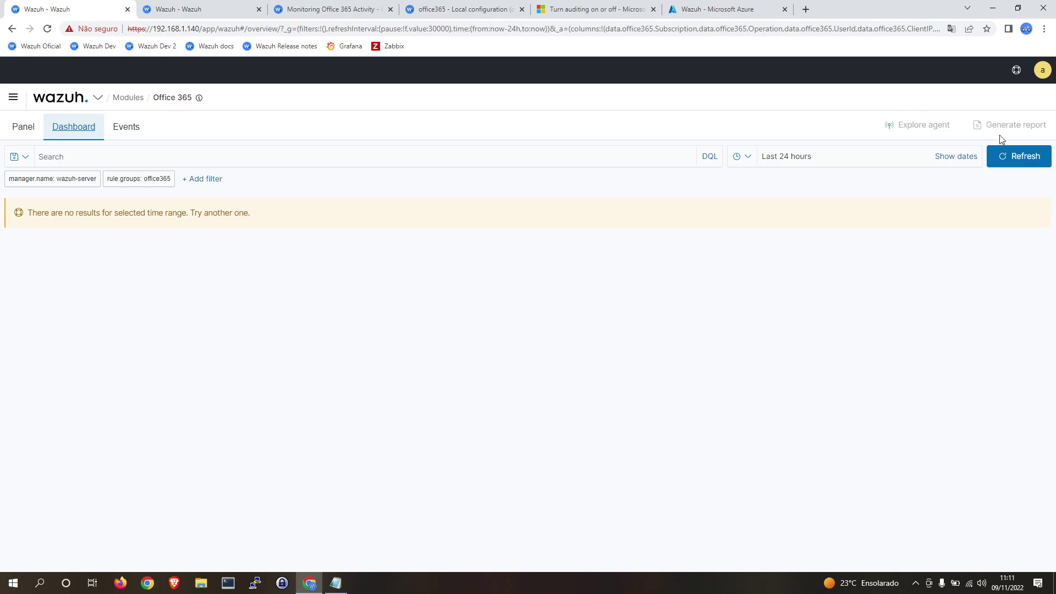
left_click(1026, 159)
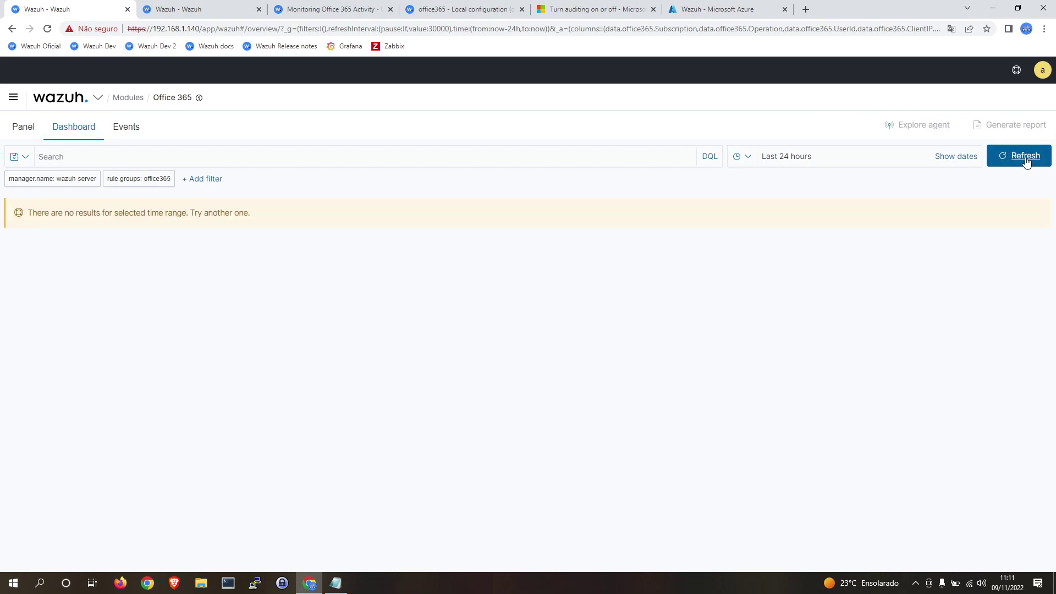
left_click(1026, 159)
Step: Open Microsoft's "Turn auditing on or off" article and read how to verify the auditing status and turn on auditing
left_click(575, 17)
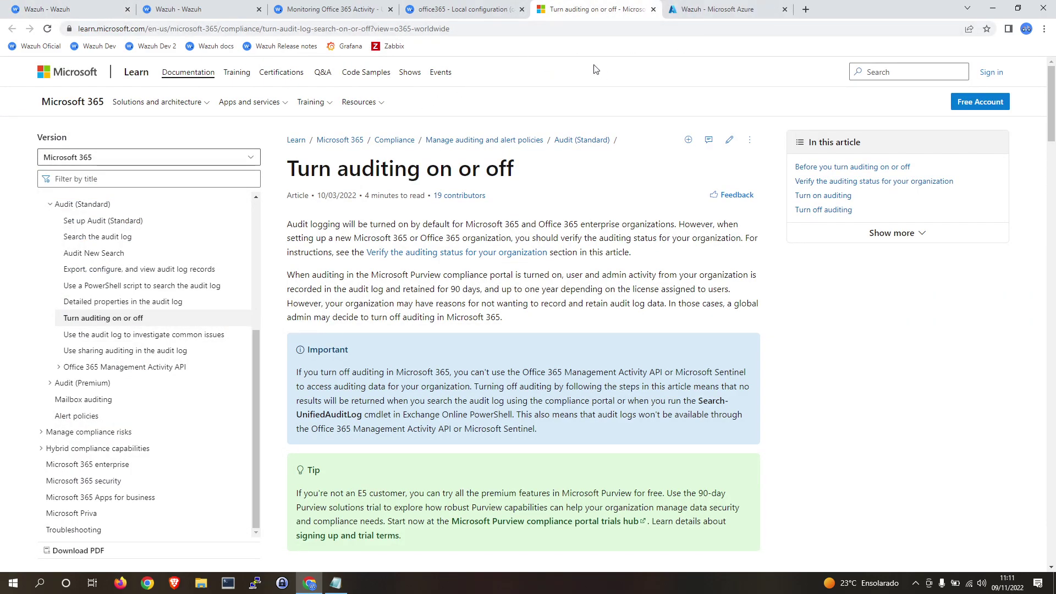
mouse_move(293, 168)
left_mouse_down()
mouse_move(532, 166)
mouse_move(286, 169)
left_mouse_up()
scroll(443, 242, "down", 2)
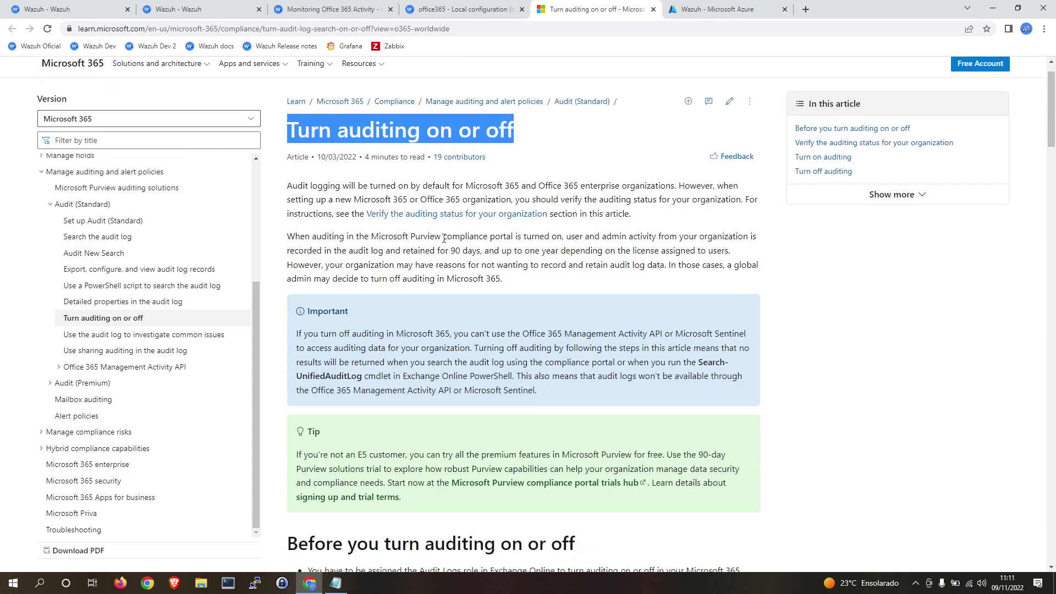
scroll(444, 242, "down", 15)
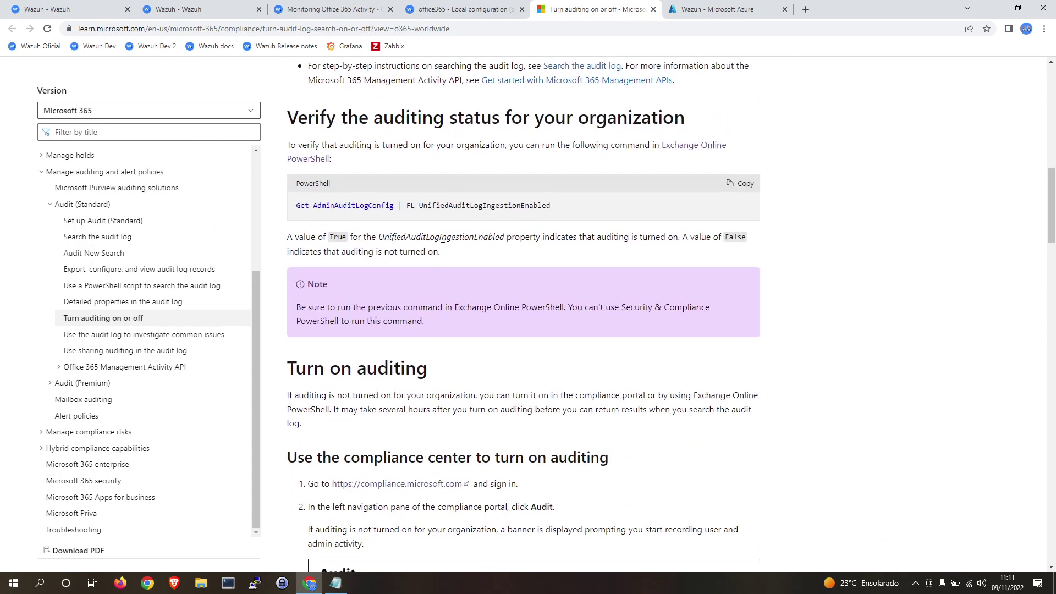
scroll(444, 240, "down", 5)
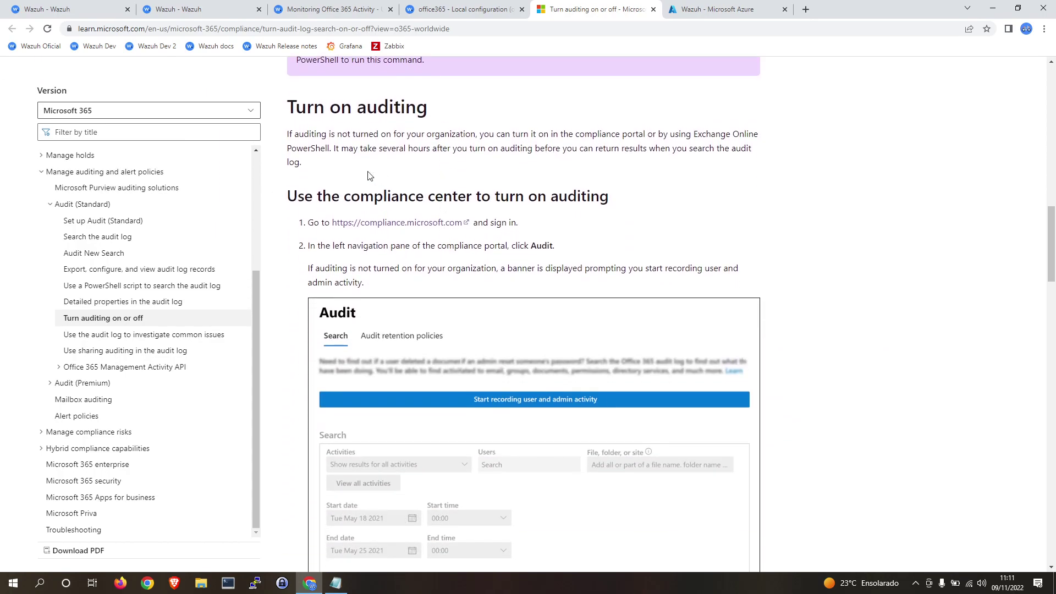
scroll(355, 149, "down", 10)
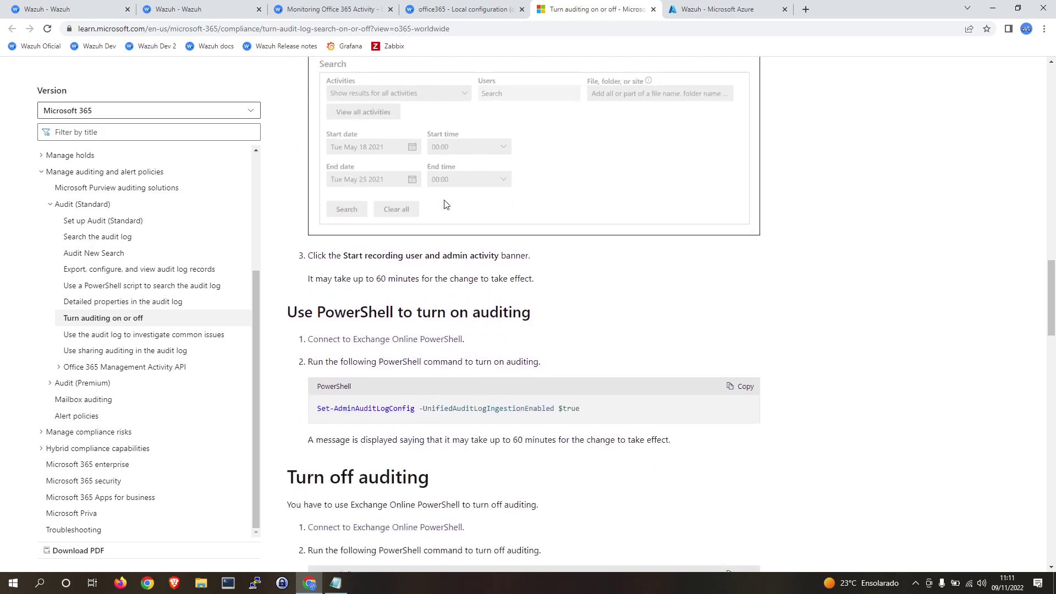
Step: Highlight the PowerShell command Set-AdminAuditLogConfig -UnifiedAuditLogIngestionEnabled $true in the instructions for turning on auditing
left_click_drag(613, 244, 311, 248)
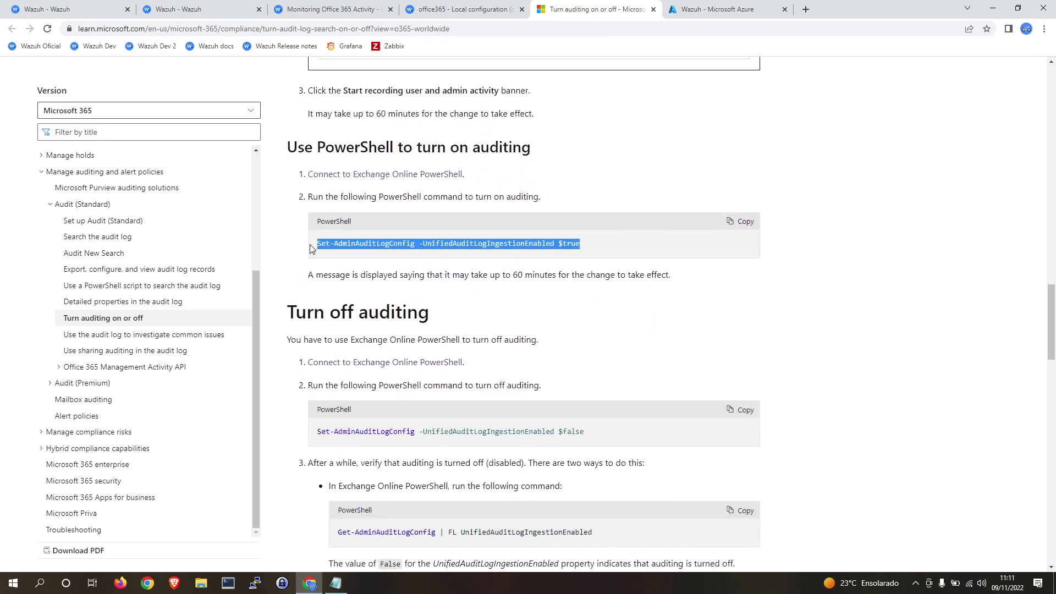
left_click(377, 240)
left_click_drag(635, 243, 315, 252)
triple_click(399, 242)
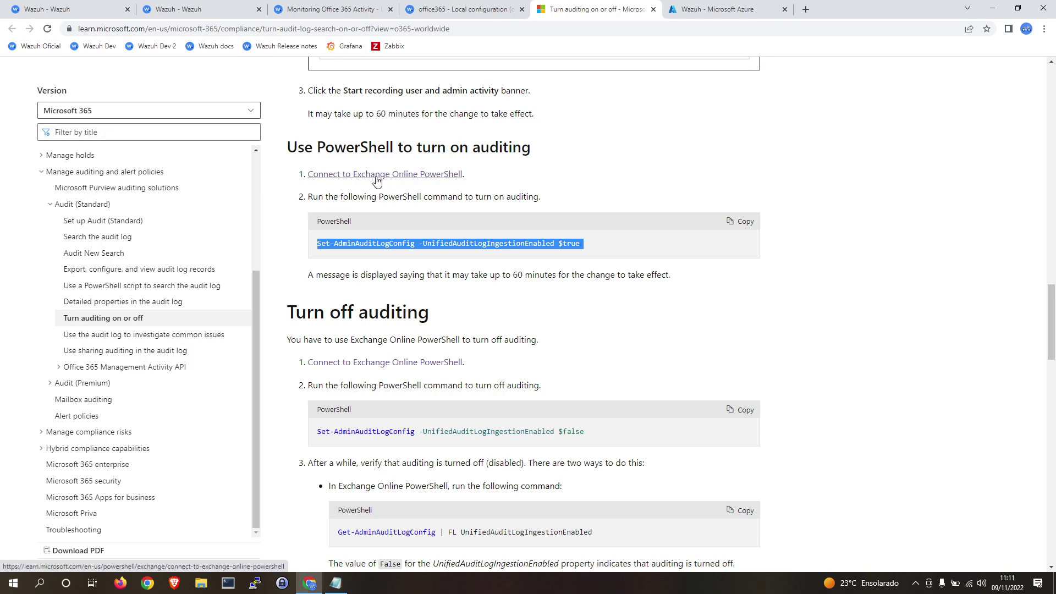
Step: Open the compliance.microsoft.com link from the auditing article in a new tab and reload the portal page
scroll(504, 225, "up", 1)
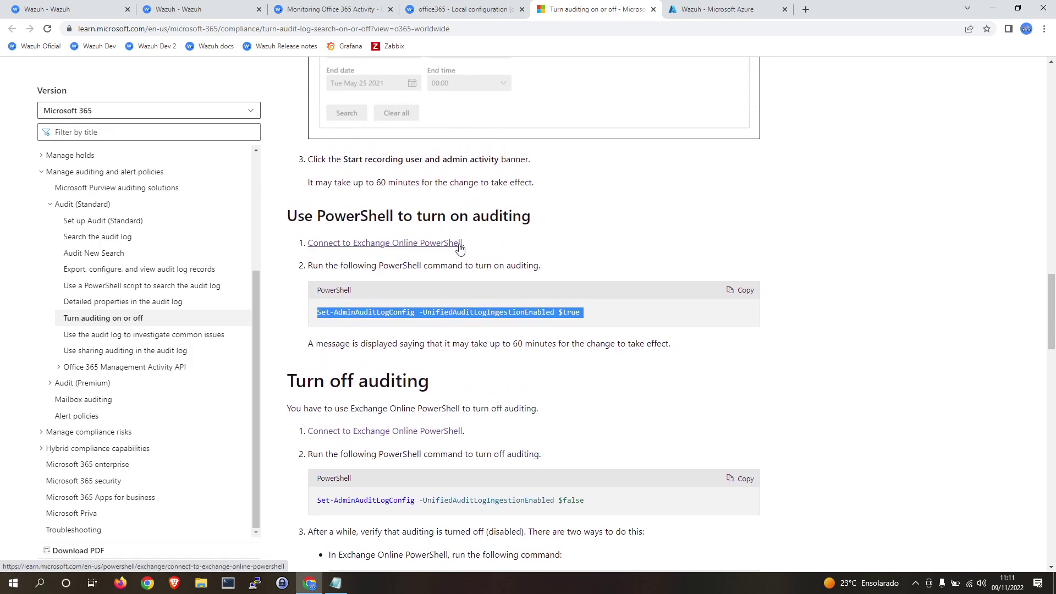
scroll(460, 248, "up", 6)
scroll(460, 249, "up", 1)
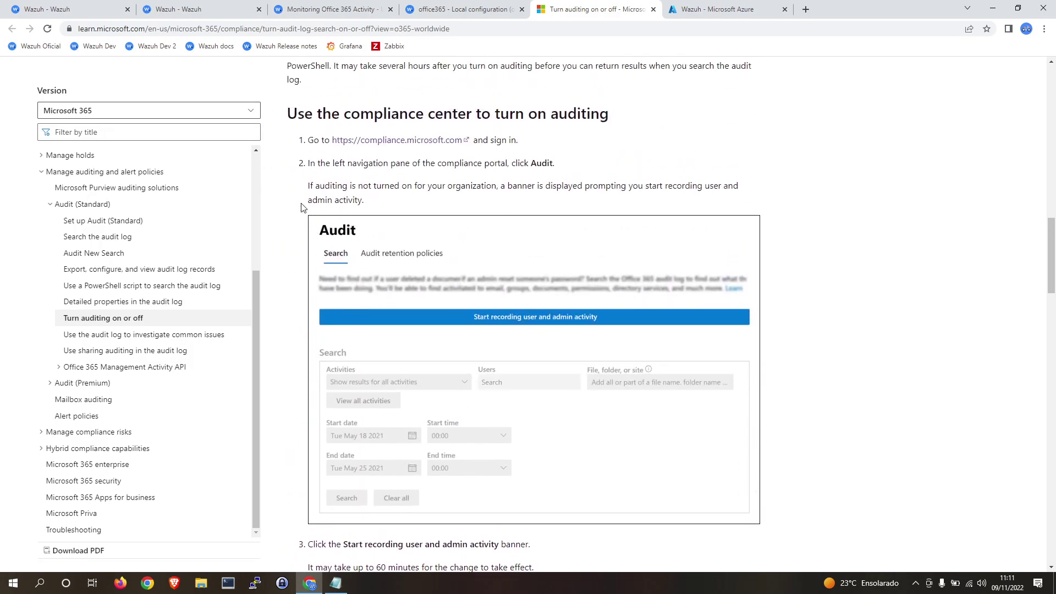
right_click(395, 144)
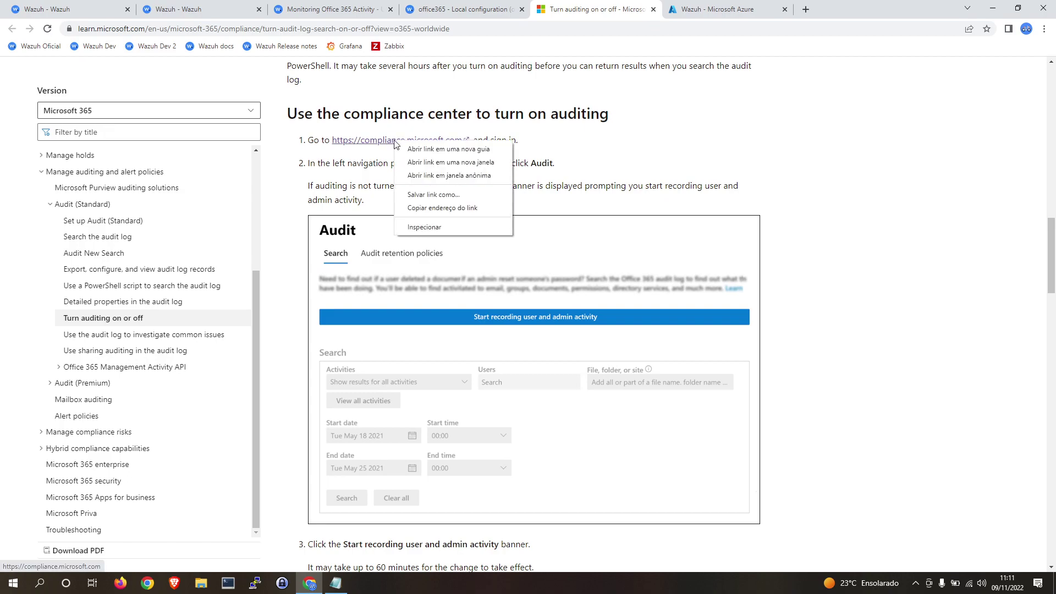
left_click(420, 150)
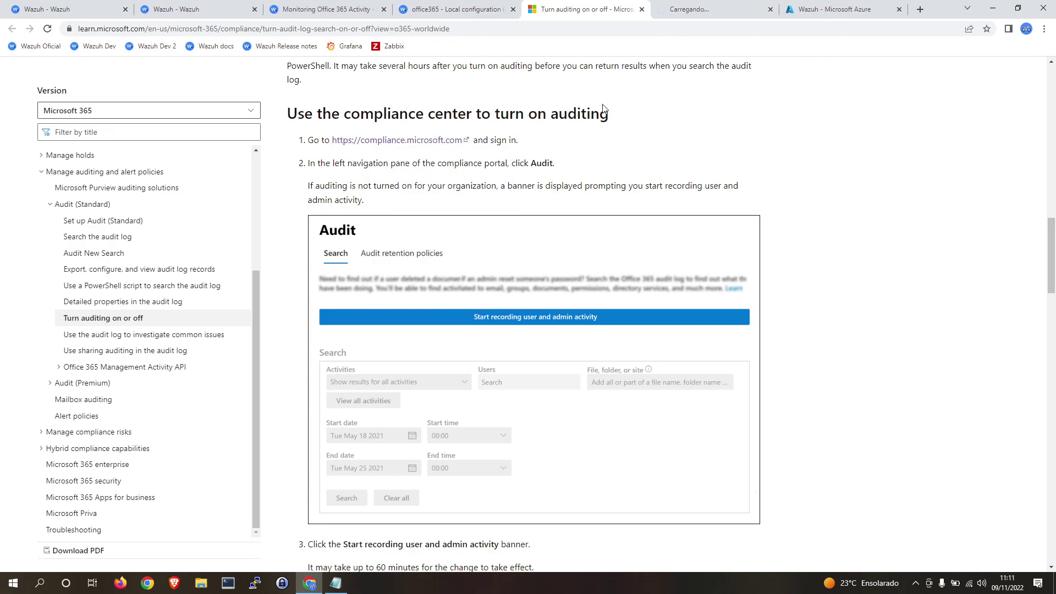
left_click(702, 11)
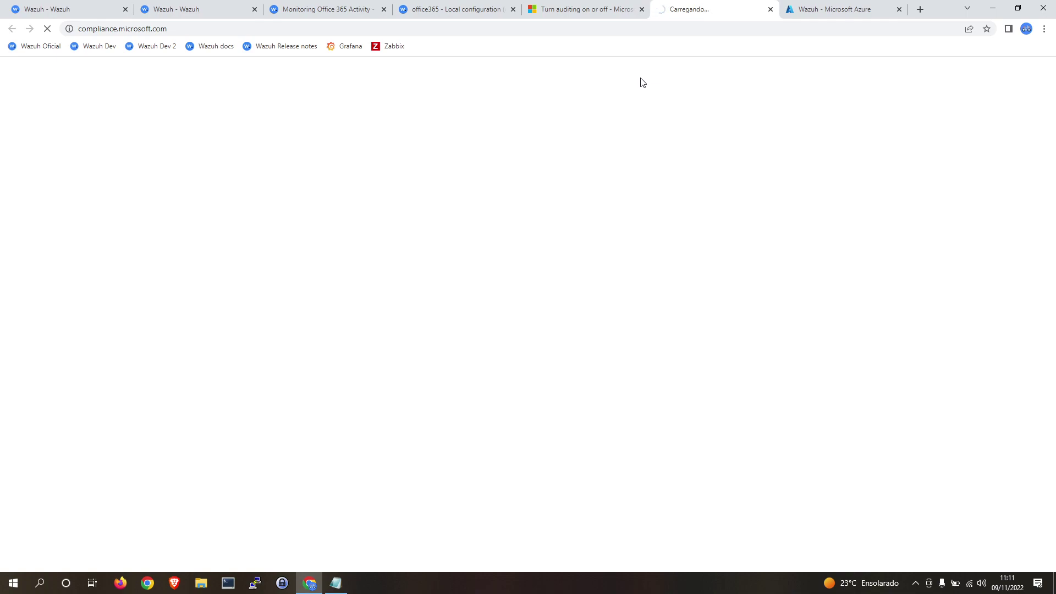
left_click(566, 7)
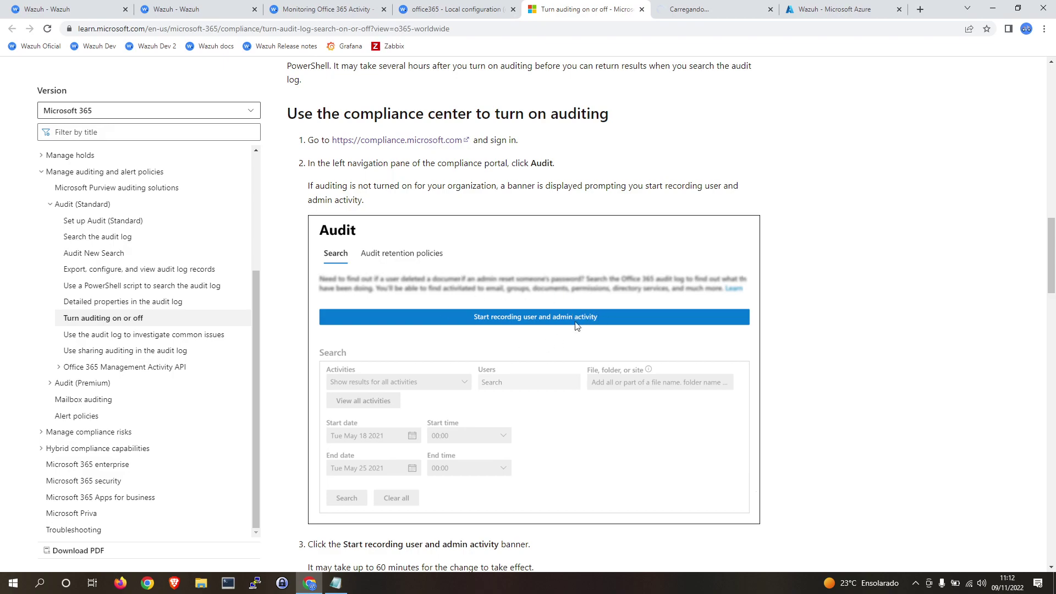
left_click(697, 8)
left_click(48, 29)
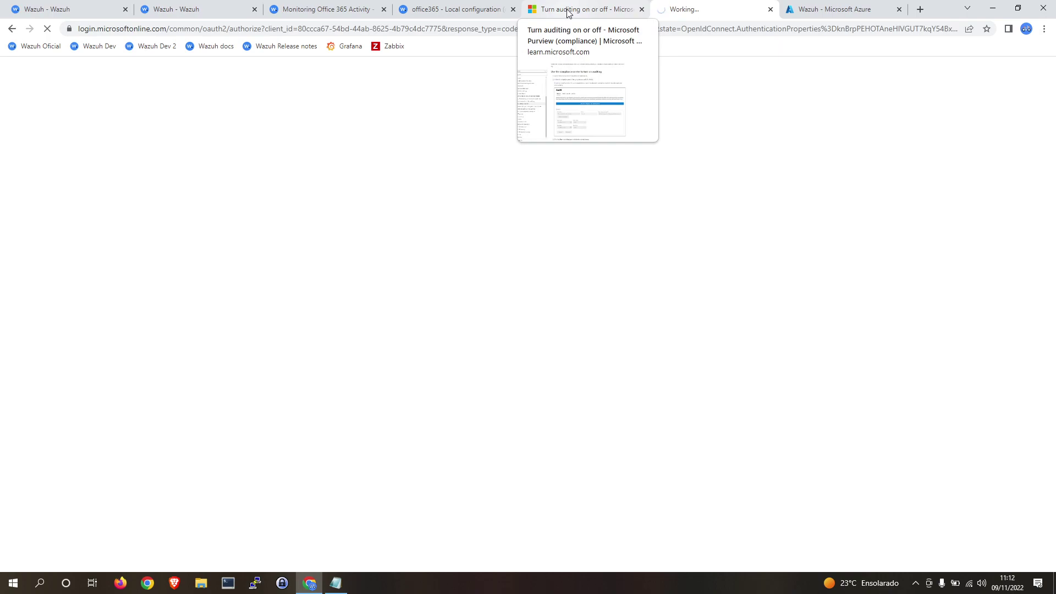
Step: Return to ossec.conf in the Wazuh manager configuration and highlight the tenant_id, client_id and client_secret lines
left_click(606, 14)
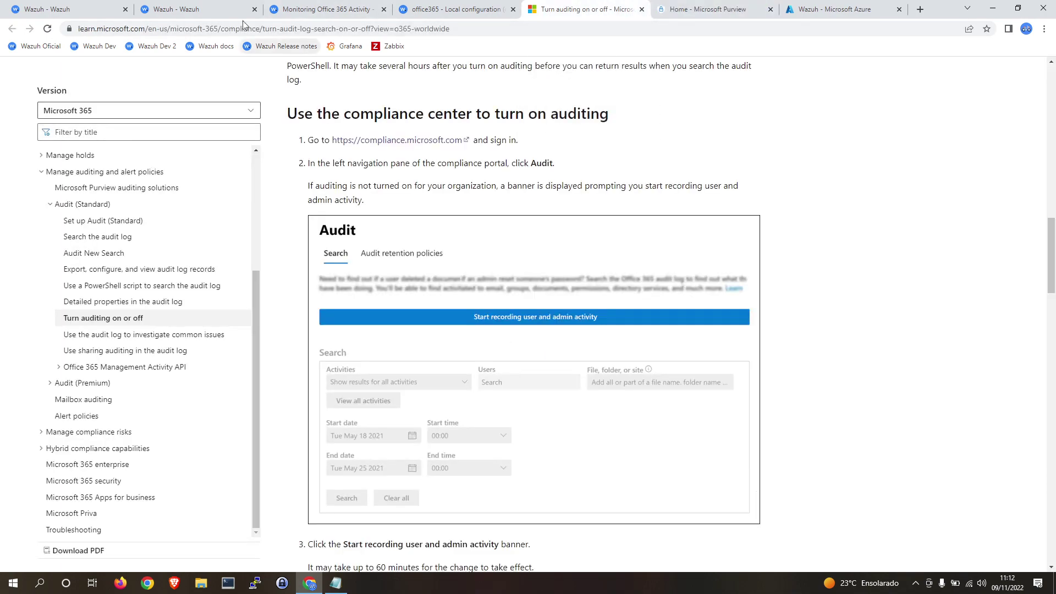
left_click(174, 6)
left_click_drag(408, 326, 53, 304)
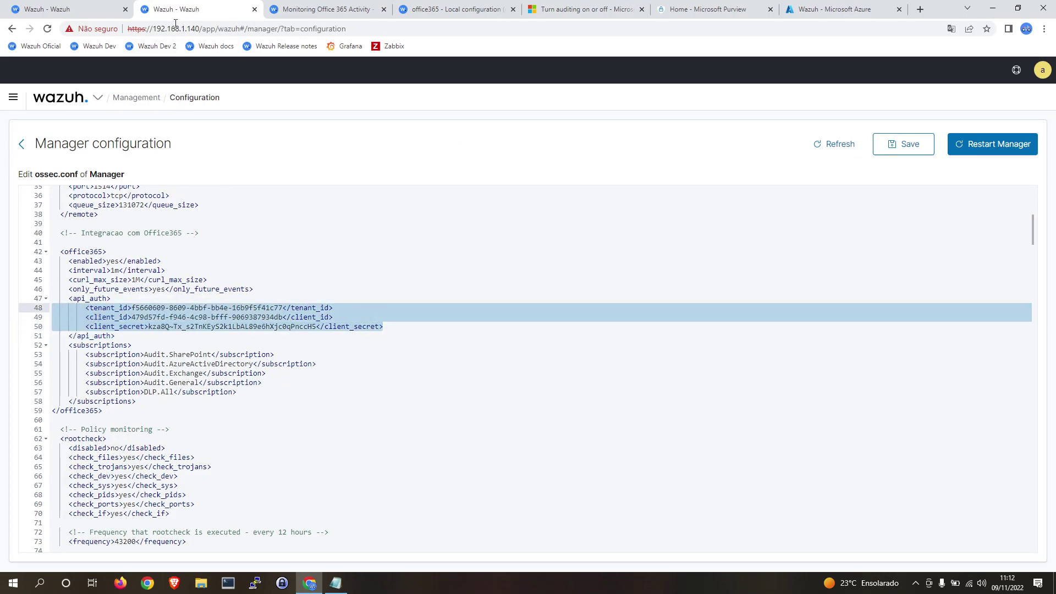
Step: Refresh the Office 365 dashboard and the events view in Wazuh to check for incoming data
left_click(84, 9)
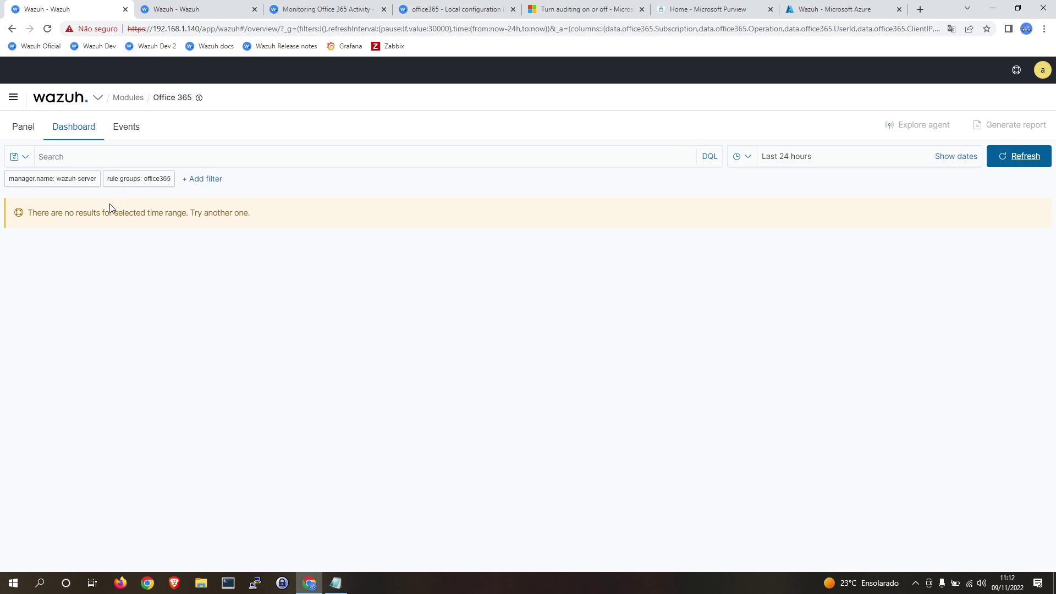
left_click(1018, 160)
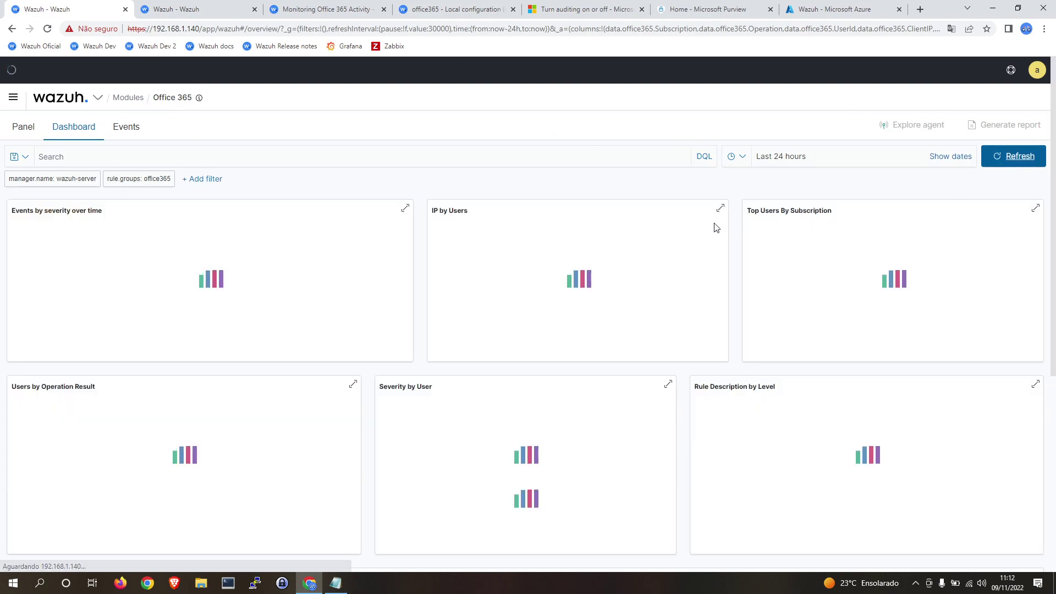
left_click(108, 127)
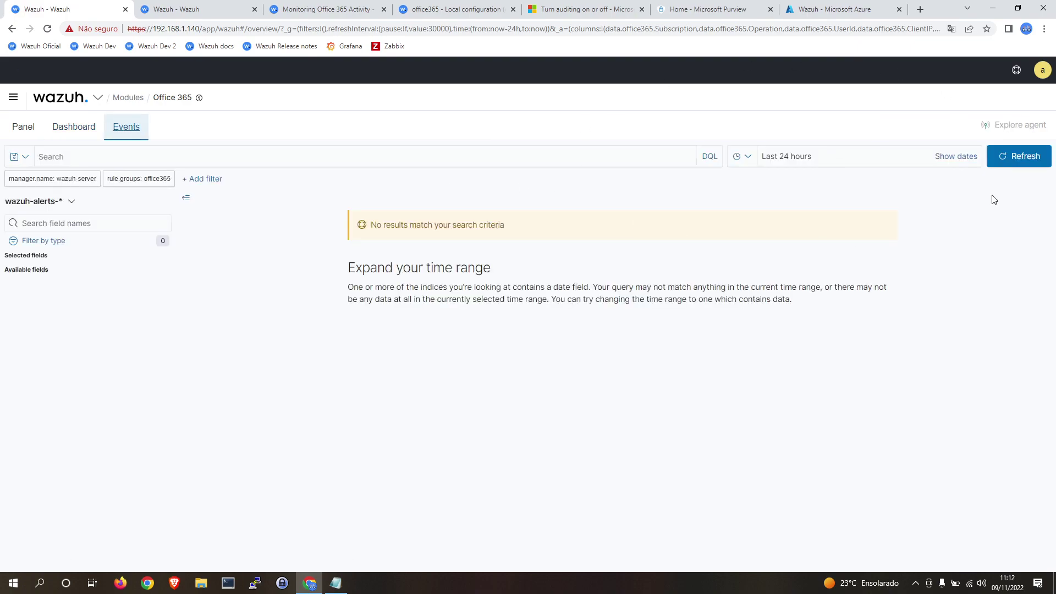
left_click(1016, 159)
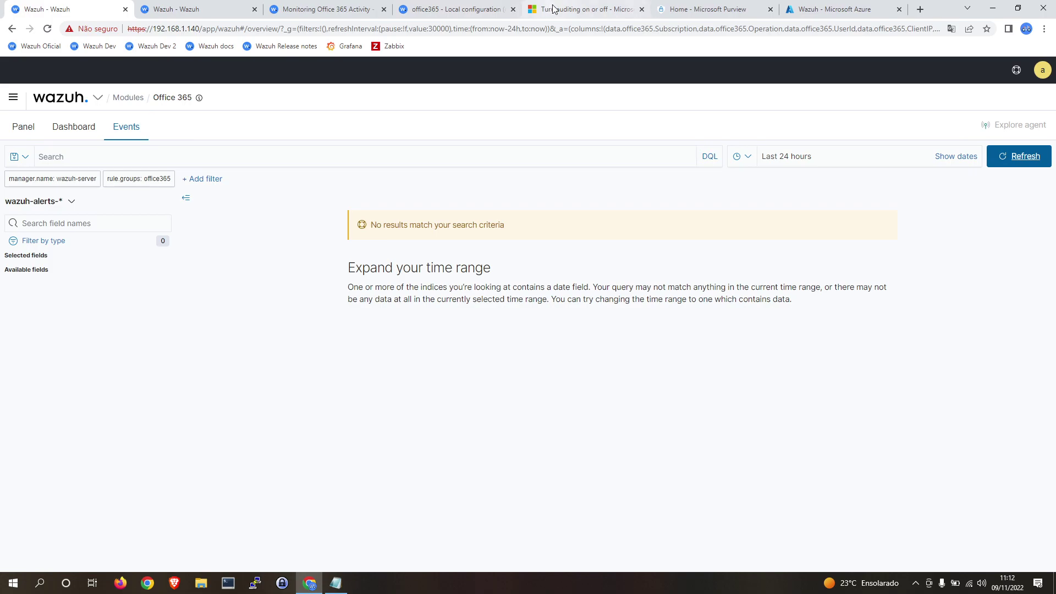
Step: Switch to the Microsoft Purview compliance portal and open its Audit page
left_click(579, 11)
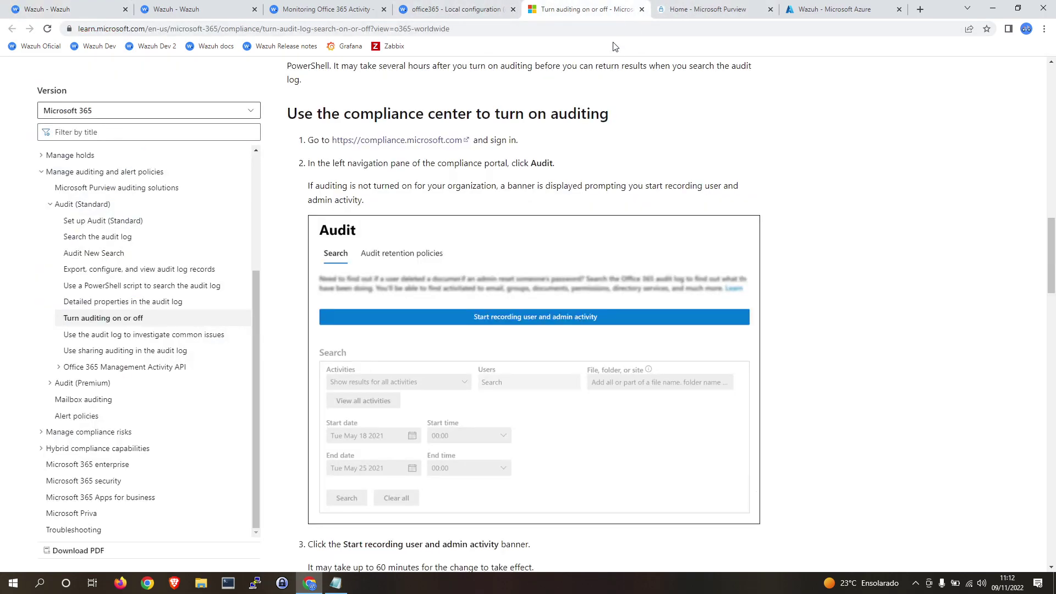
left_click(692, 16)
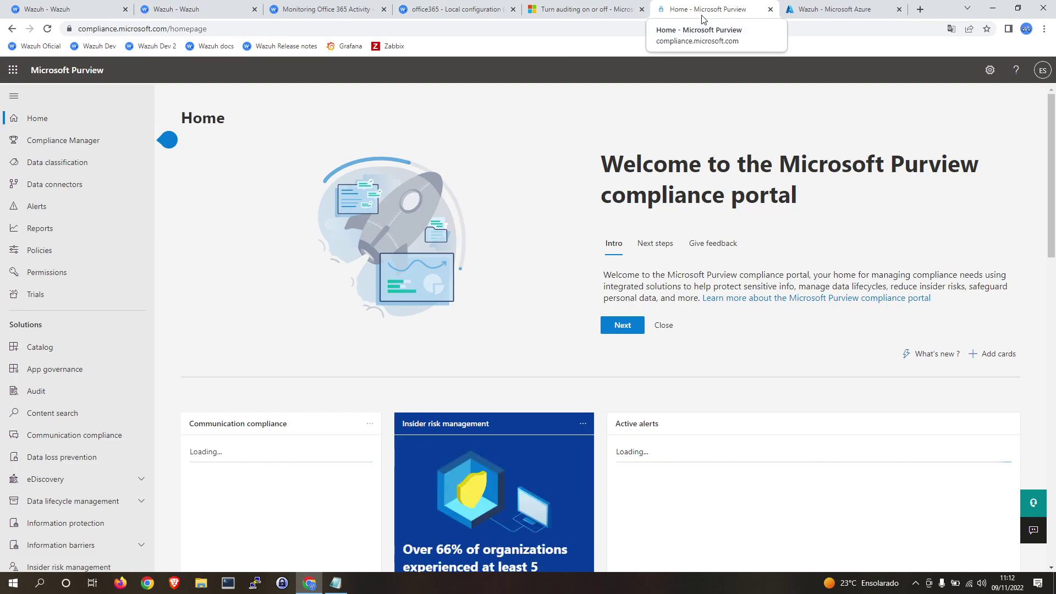
left_click(39, 393)
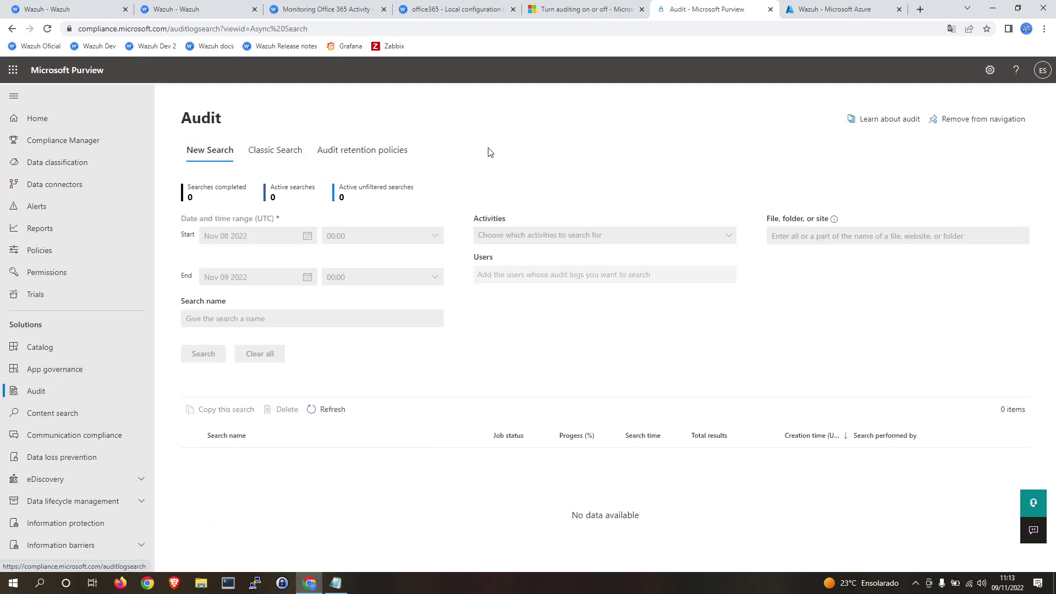
Step: Highlight the article's instruction about the "Start recording user and admin activity" banner and compare it with the Purview Audit page
left_click(455, 8)
left_click(336, 5)
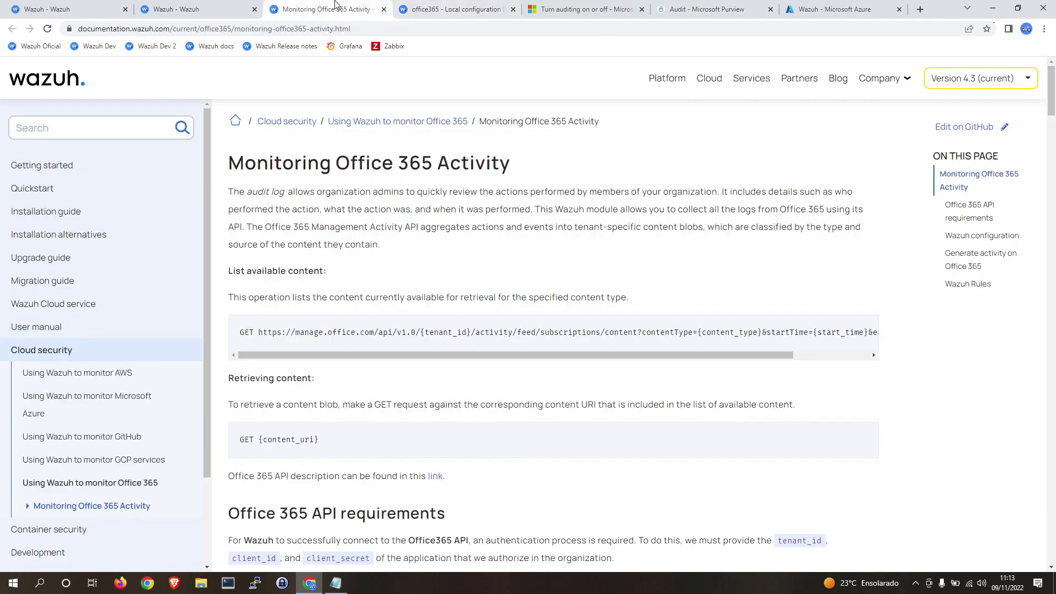
left_click(465, 9)
left_click(562, 9)
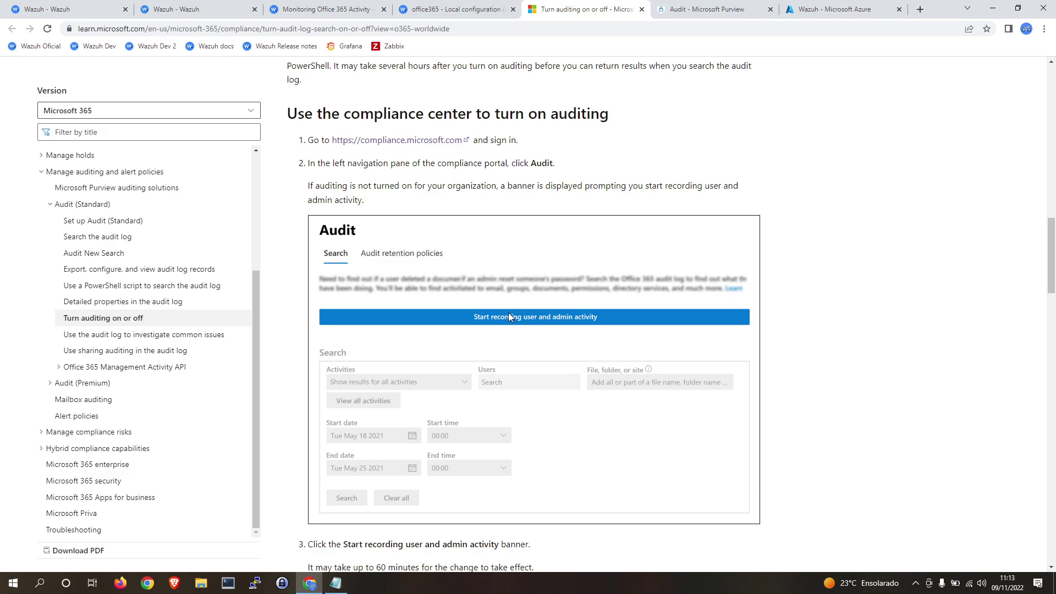
scroll(508, 312, "down", 2)
left_click_drag(536, 444, 306, 446)
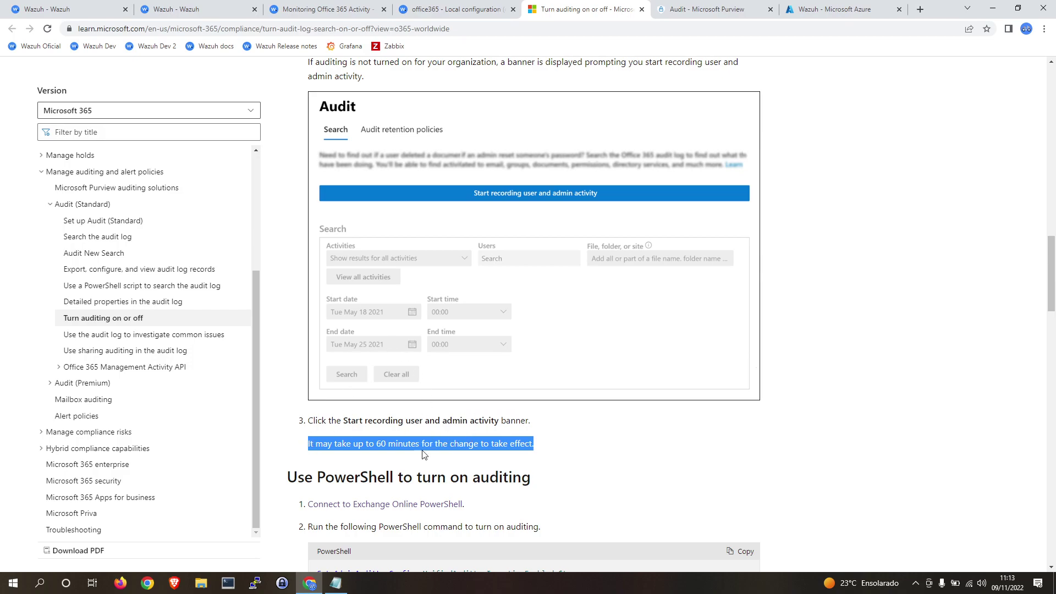
left_click(388, 447)
left_click_drag(547, 443, 307, 422)
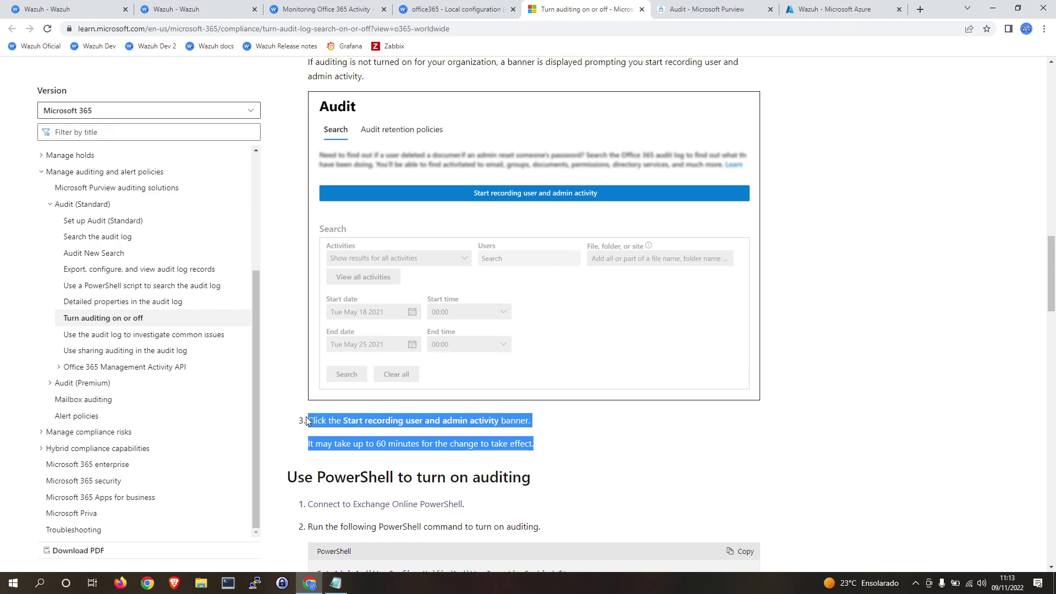
left_click_drag(534, 444, 306, 420)
left_click_drag(537, 445, 306, 420)
left_click(660, 7)
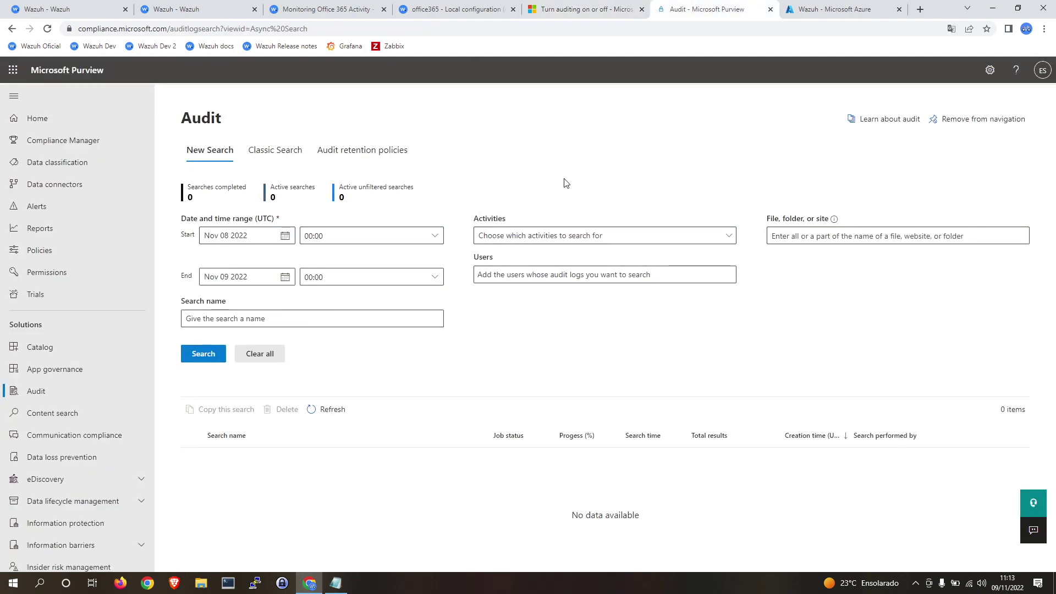
Step: Review the article's Turn off auditing section and highlight the command Set-AdminAuditLogConfig -UnifiedAuditLogIngestionEnabled $false
left_click(573, 10)
scroll(518, 333, "down", 7)
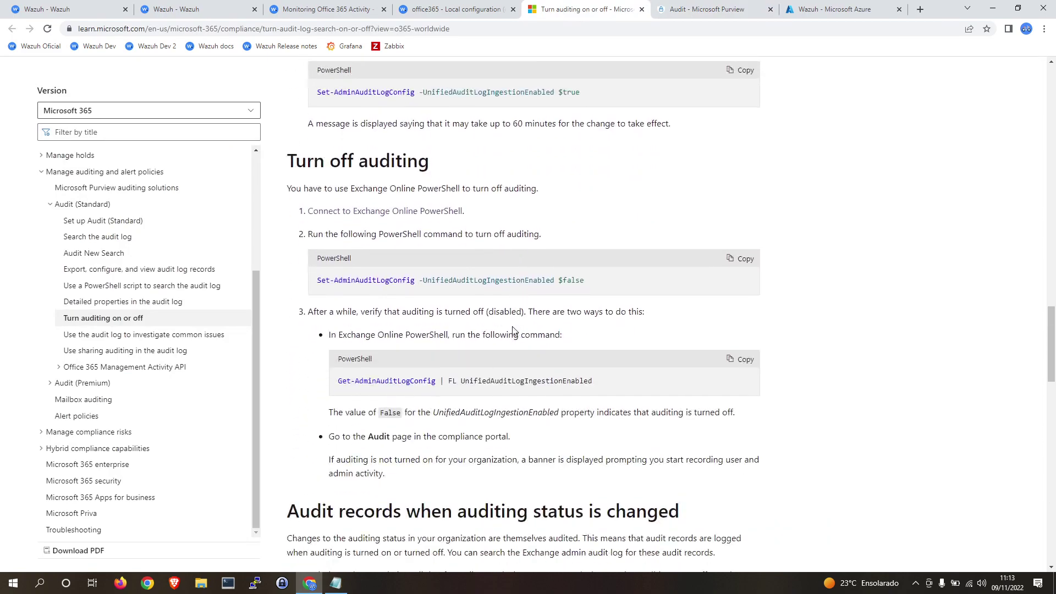
left_click_drag(598, 284, 327, 278)
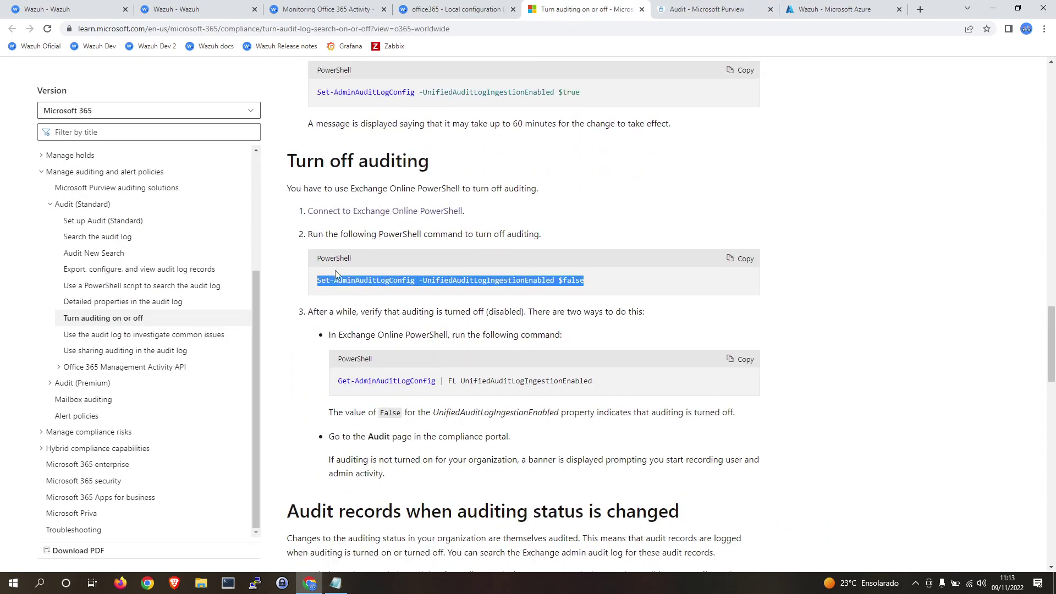
scroll(449, 219, "up", 3)
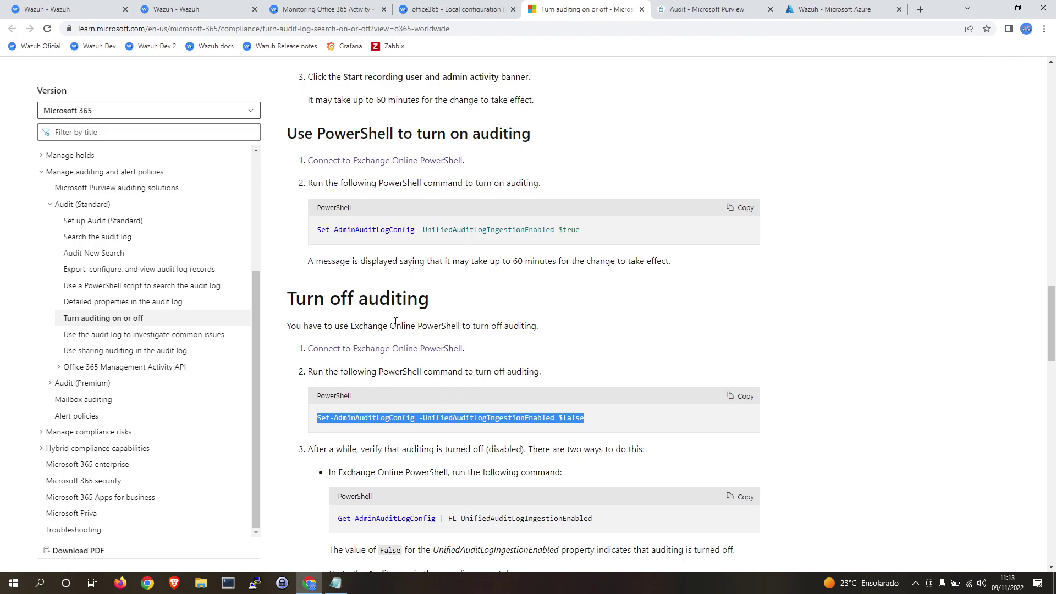
scroll(461, 306, "down", 2)
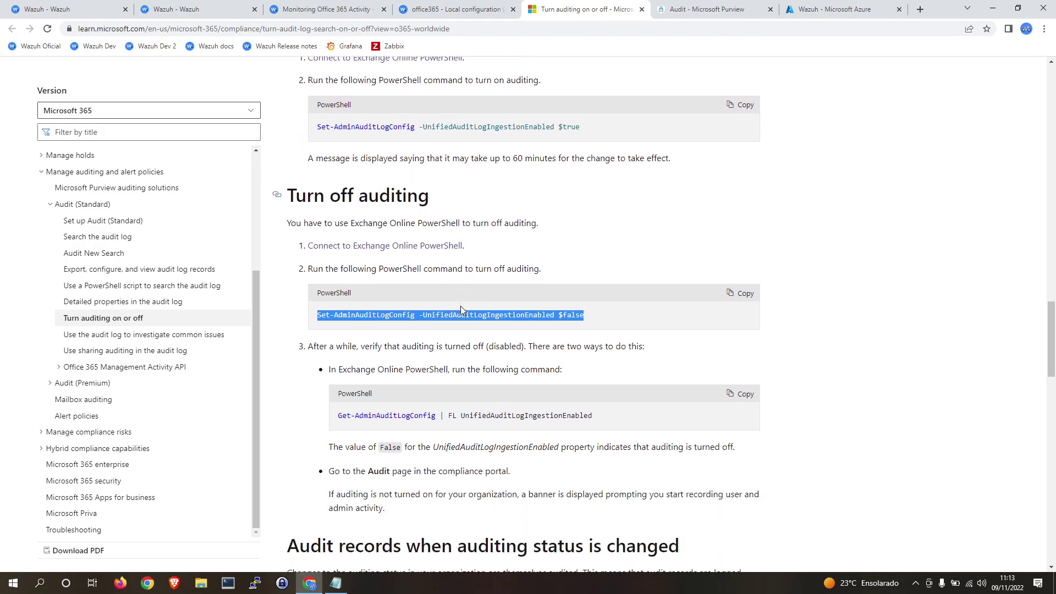
scroll(461, 306, "down", 5)
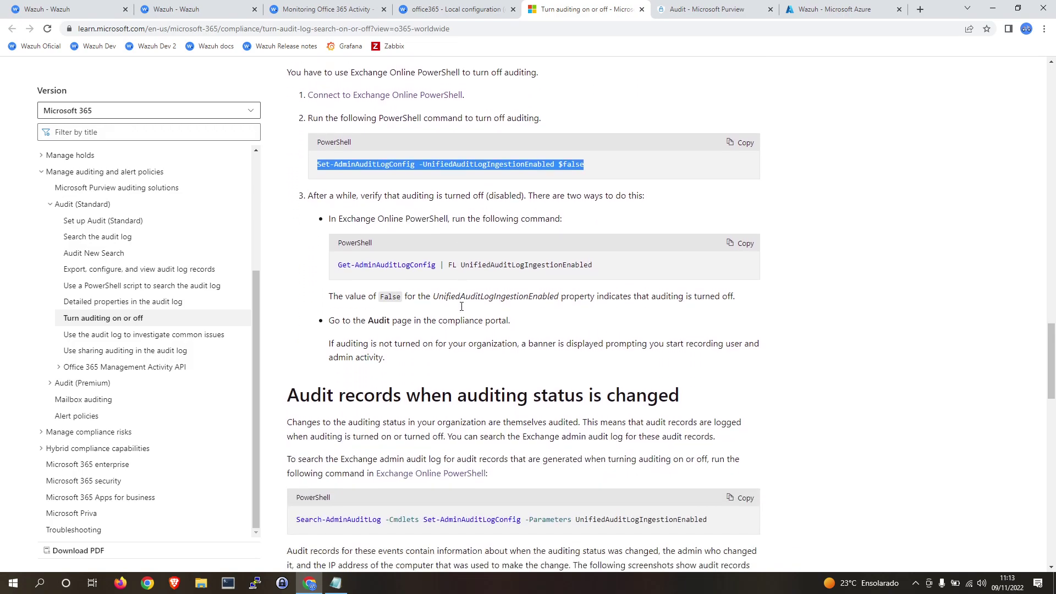
scroll(462, 310, "up", 6)
scroll(462, 310, "up", 1)
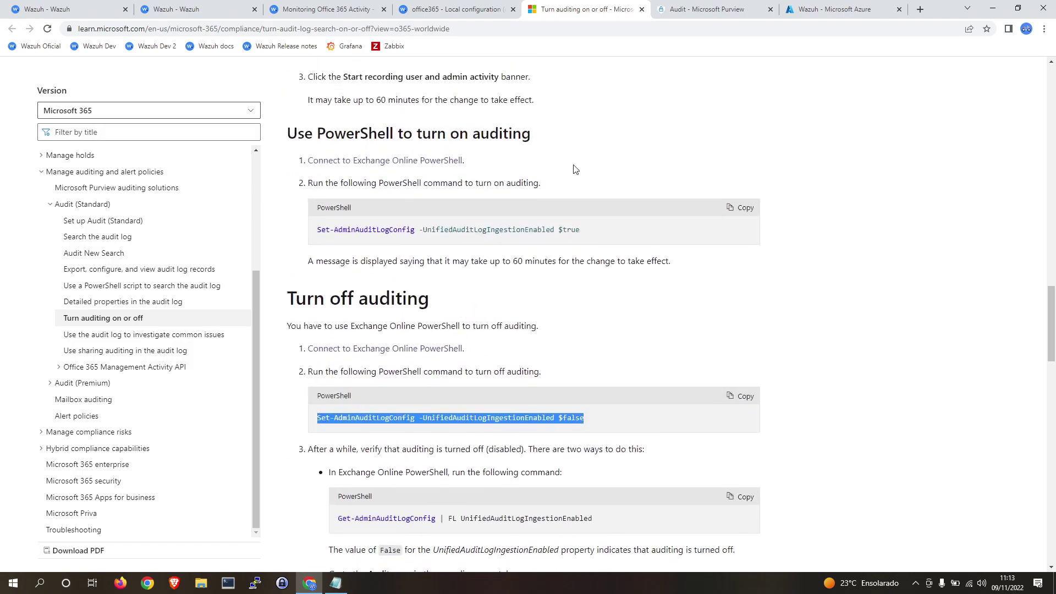
Step: Return to the Office 365 events view in Wazuh and refresh it to look for new events
left_click(505, 13)
left_click(330, 11)
left_click(242, 12)
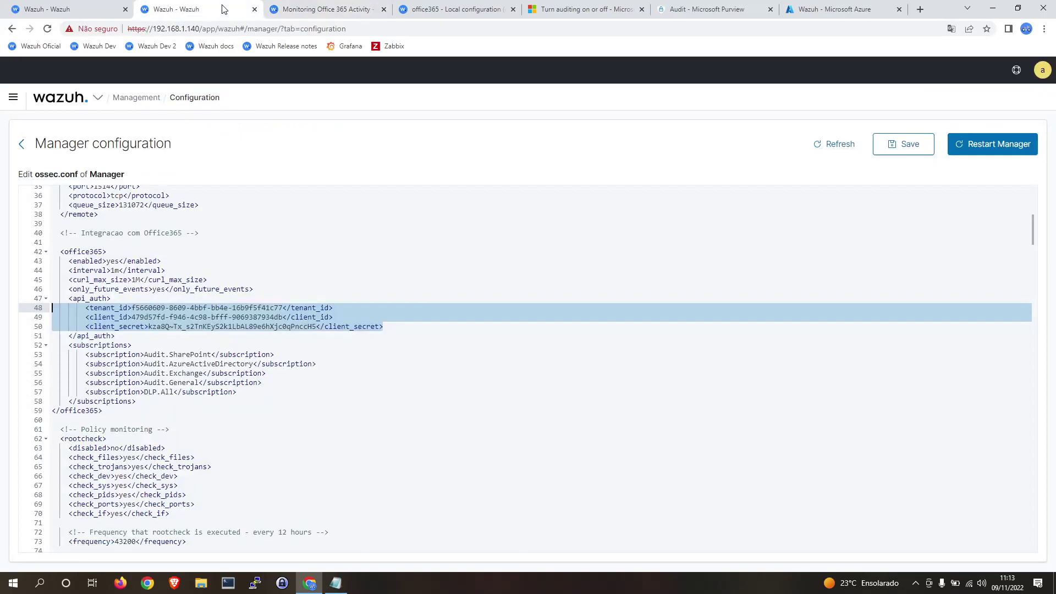
left_click(106, 17)
left_click(1014, 157)
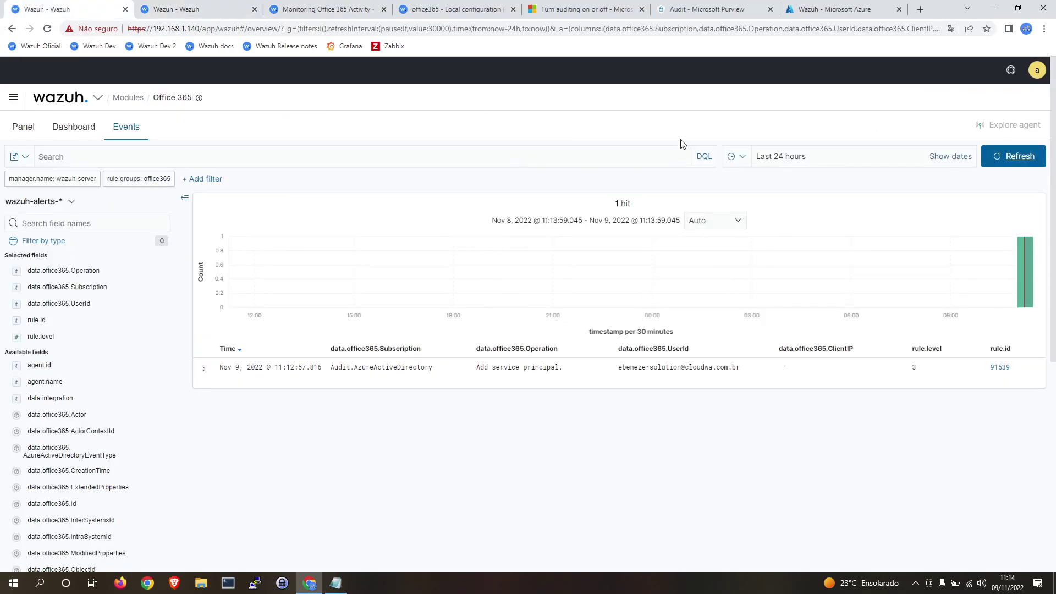
left_click(1016, 160)
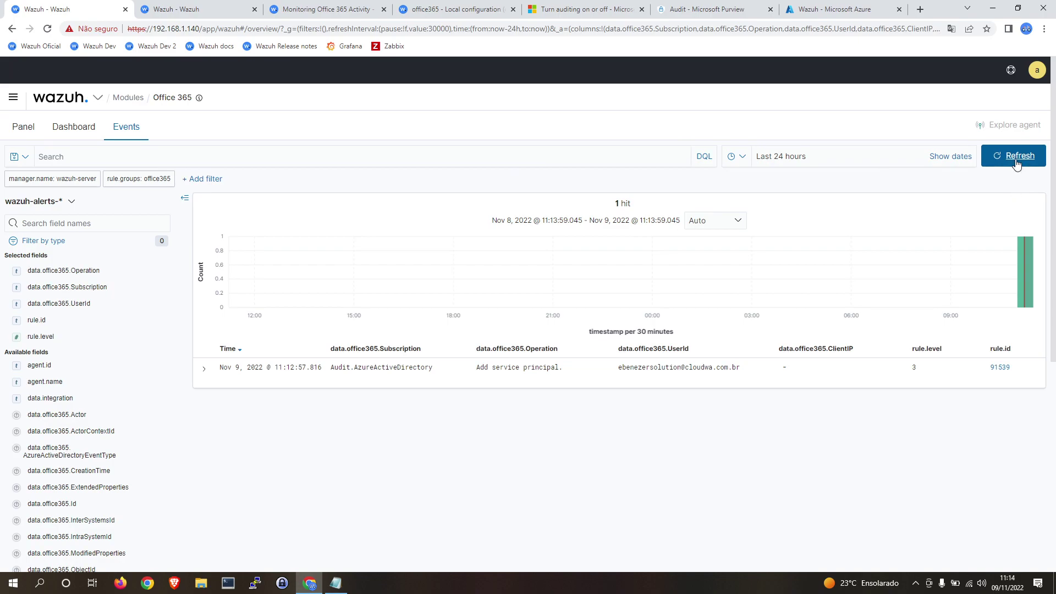
Step: Expand the "Add service principal." event from Audit.AzureActiveDirectory to view its full details
left_click(204, 368)
scroll(380, 361, "down", 3)
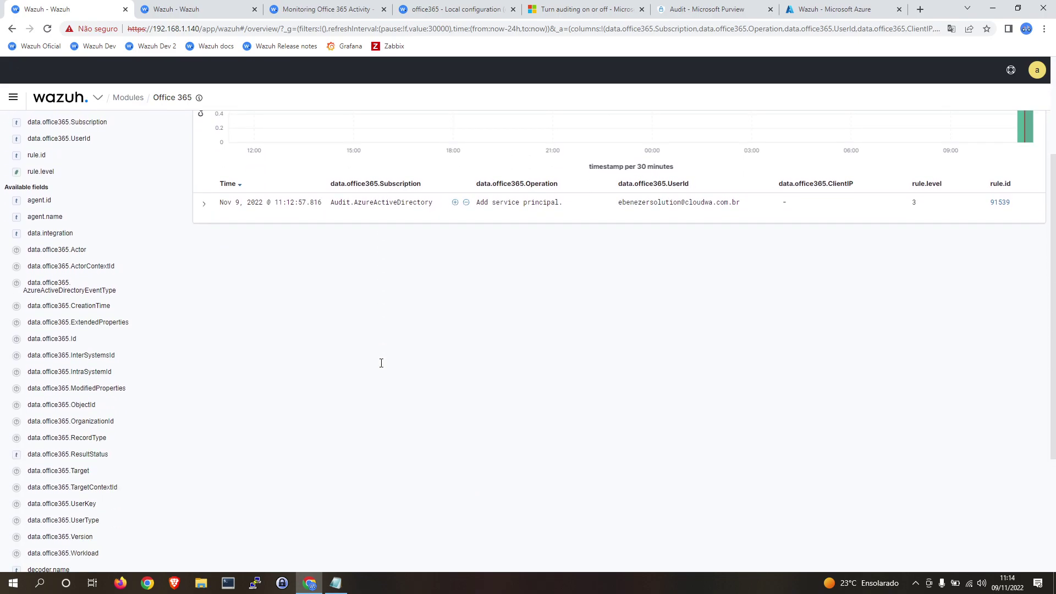
left_click(204, 204)
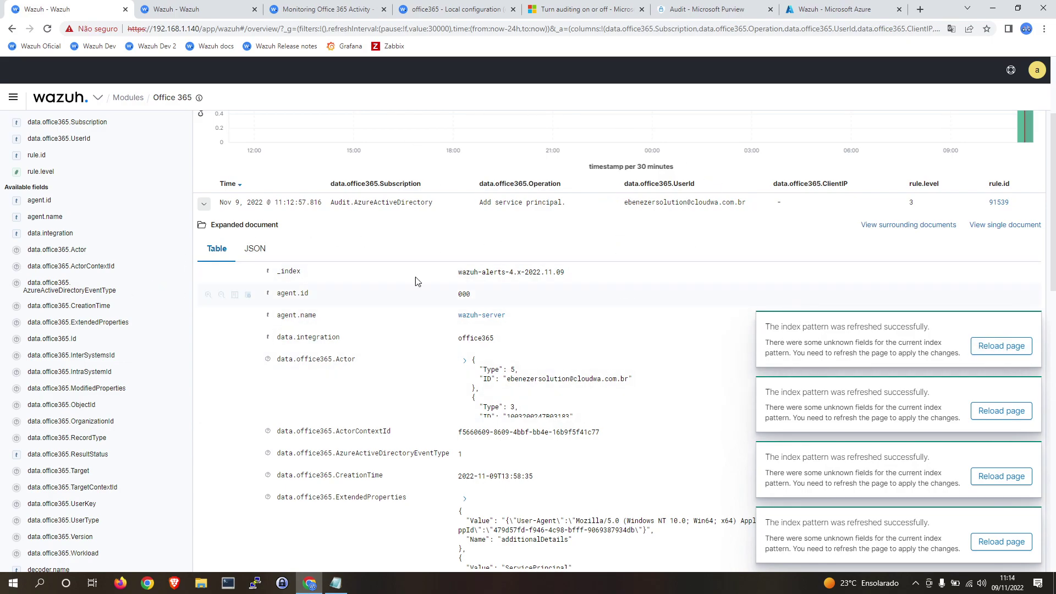
Step: Reload the page to apply the index pattern changes and reopen the Office 365 events view
left_click(988, 346)
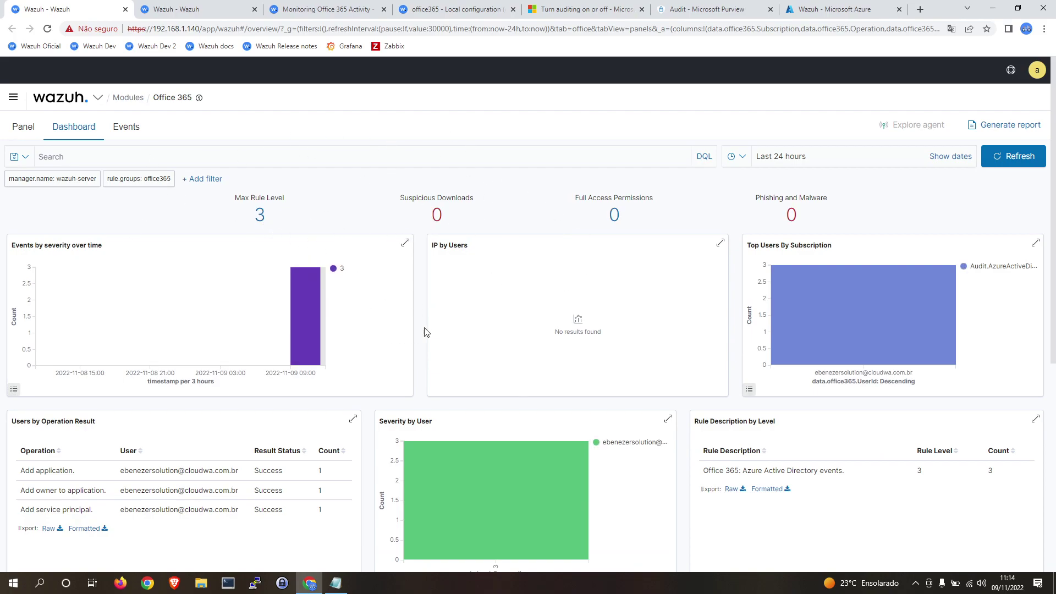
left_click(132, 133)
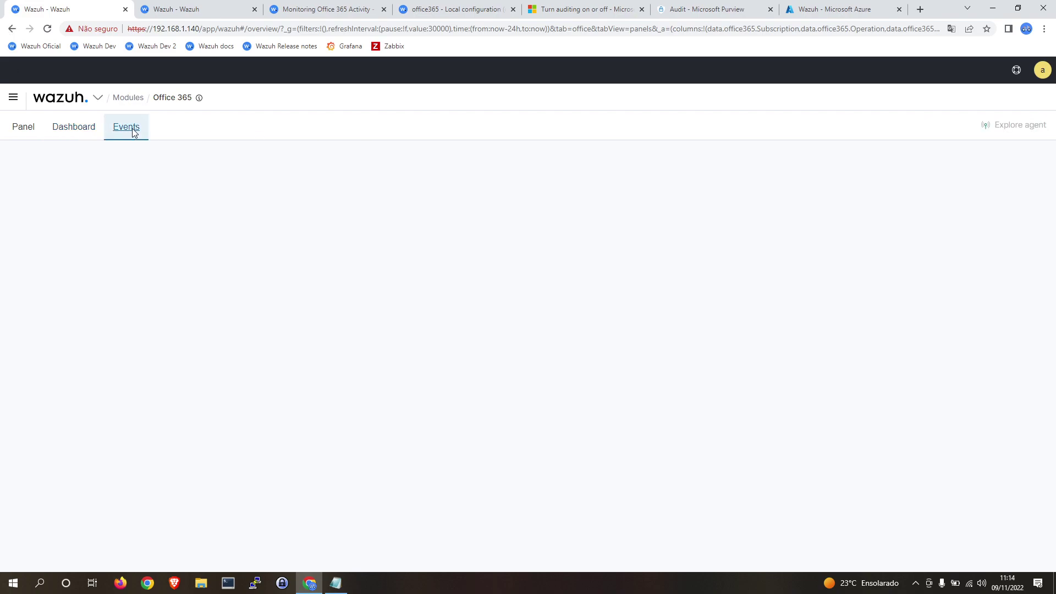
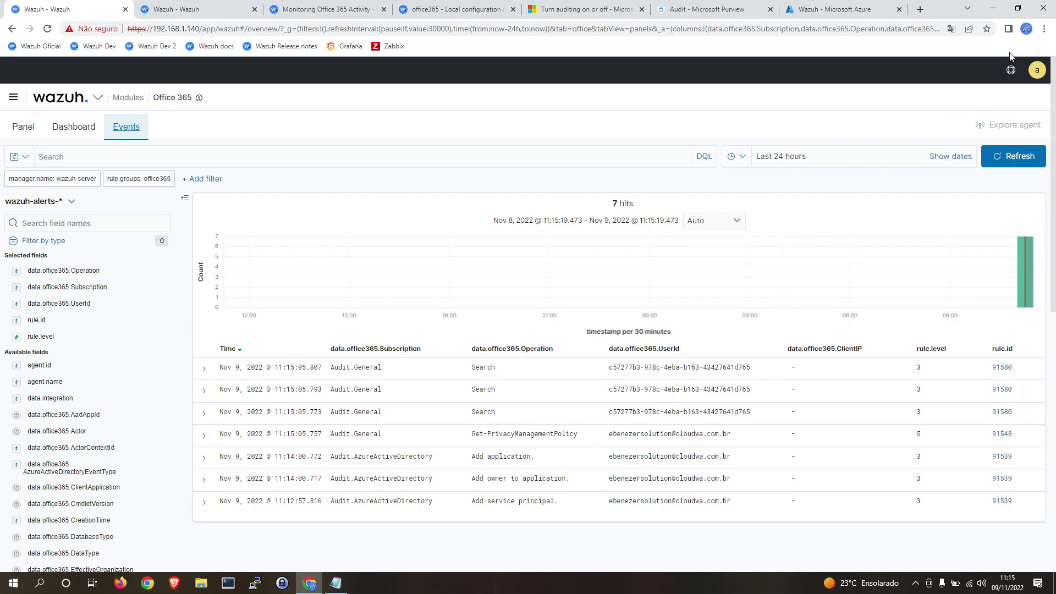
Step: Open an incognito browser window and go to the Outlook website's Microsoft sign-in page
left_click(1045, 29)
left_click(936, 71)
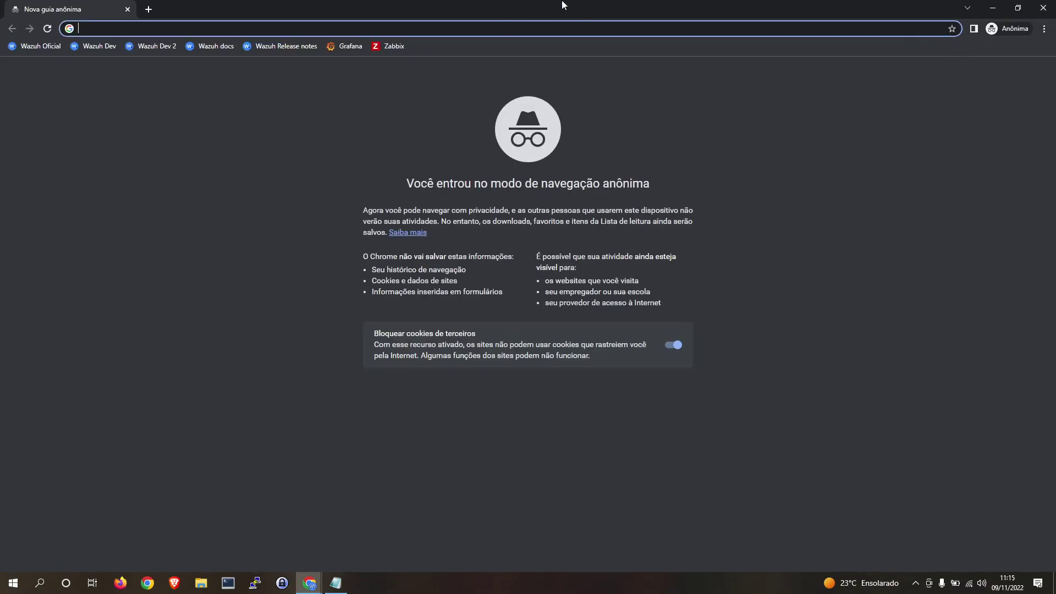
type("www.outl")
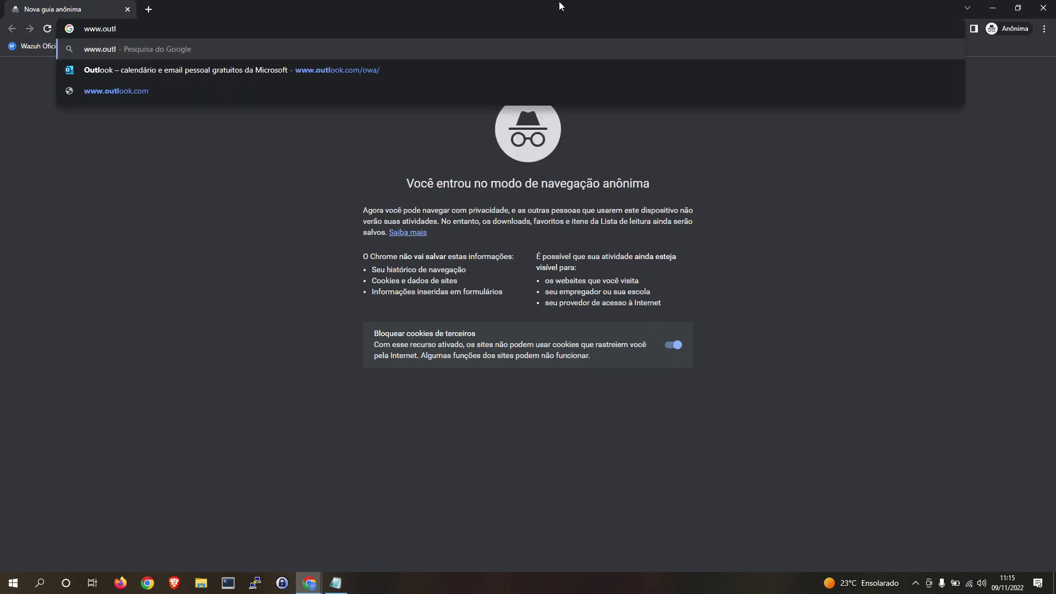
key("Down")
key("Return")
left_click(770, 72)
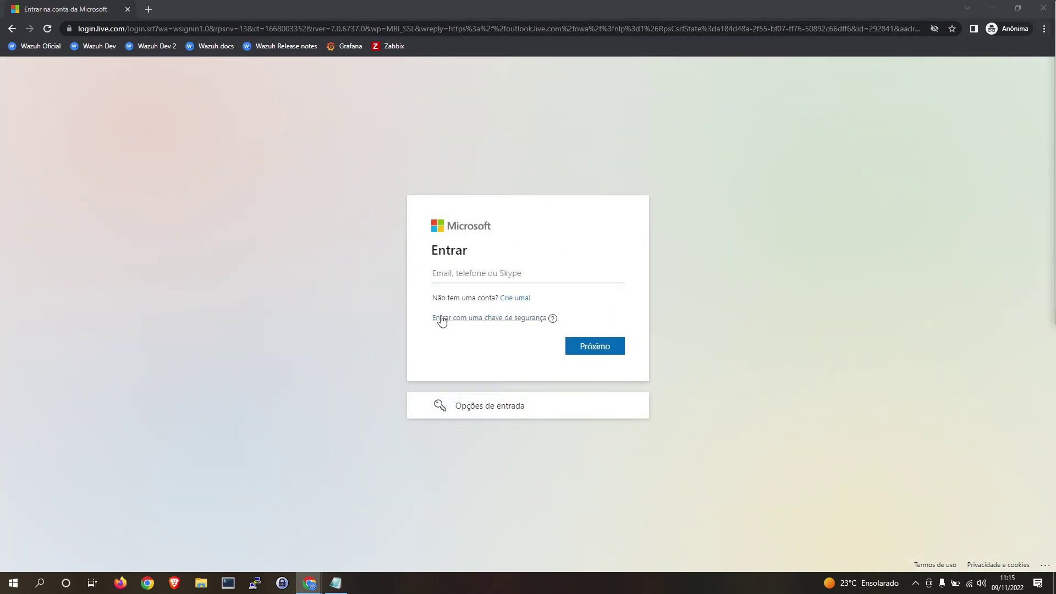
Step: Sign in to Outlook with the account e-mail, the account password and the authenticator verification code
left_click(479, 273)
key("ctrl+v")
left_click(604, 352)
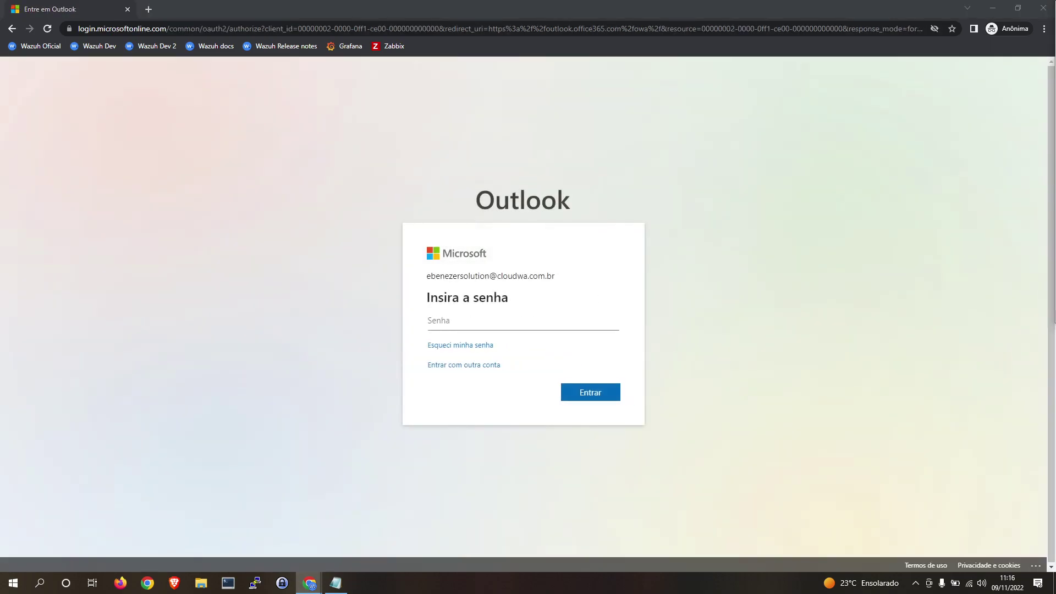
left_click(511, 316)
key("ctrl+v")
left_click(592, 391)
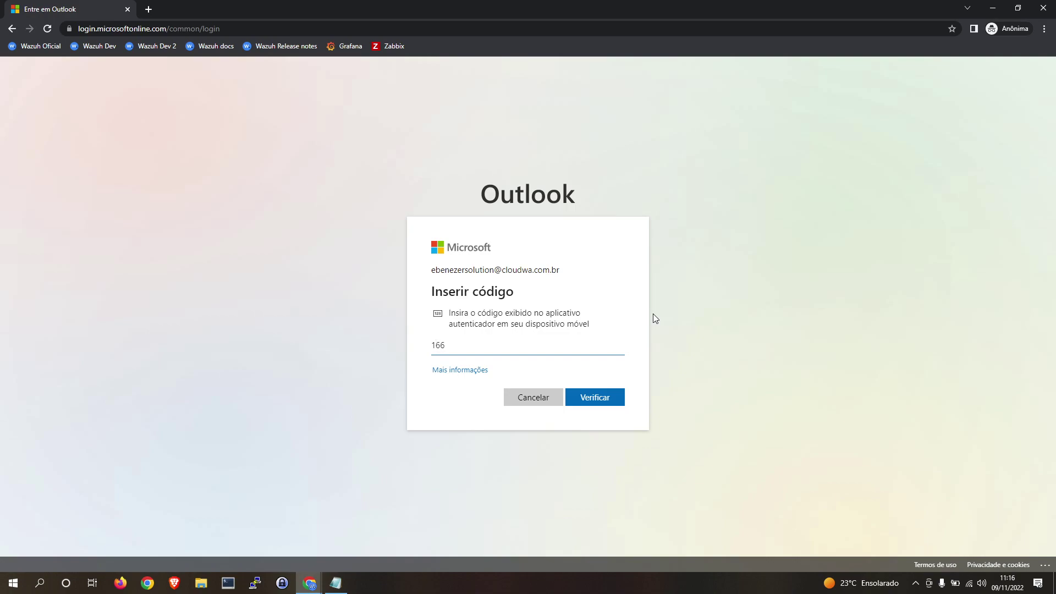
key("Return")
left_click(608, 387)
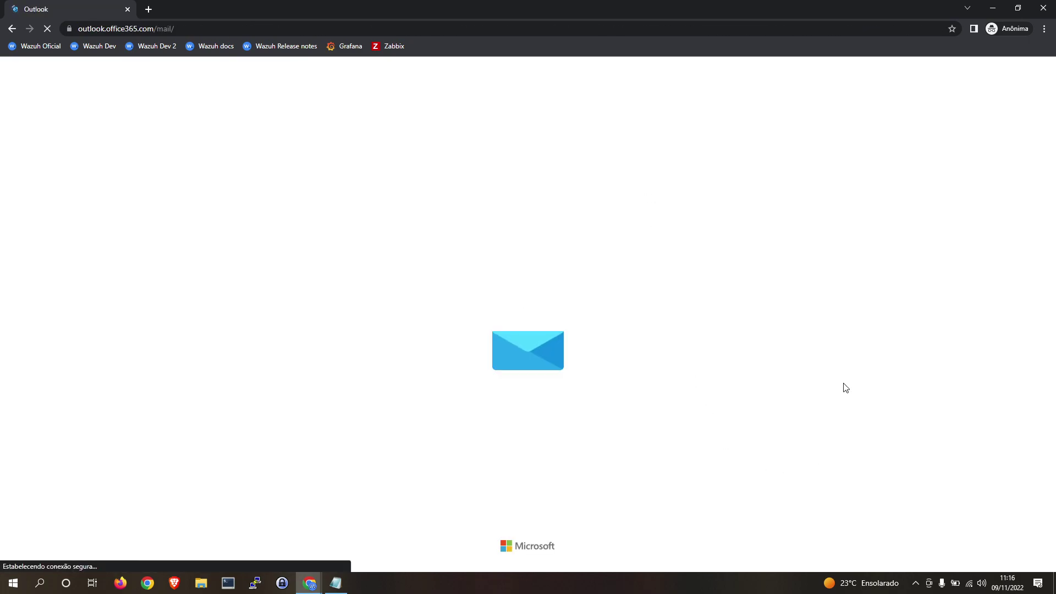
Step: Return to the Wazuh window and refresh the Office 365 events to look for the Outlook sign-in
mouse_move(319, 588)
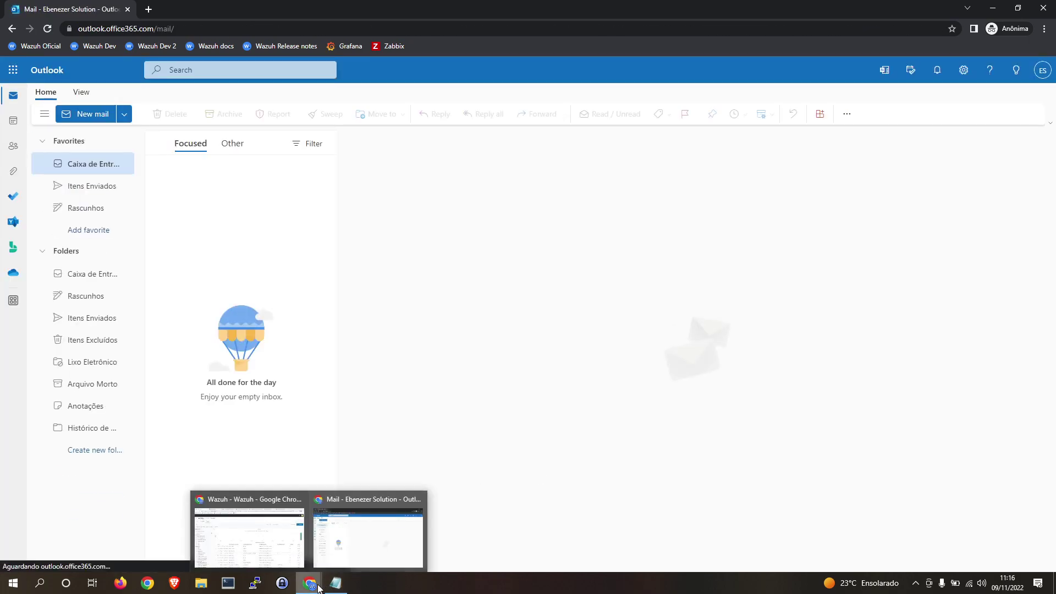
left_click(249, 533)
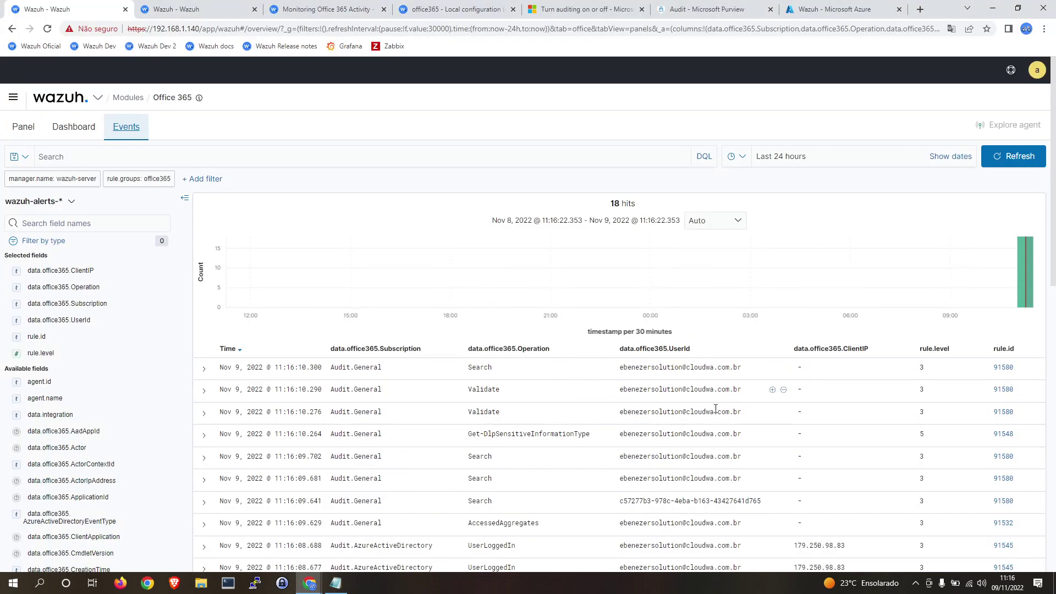
left_click(1014, 156)
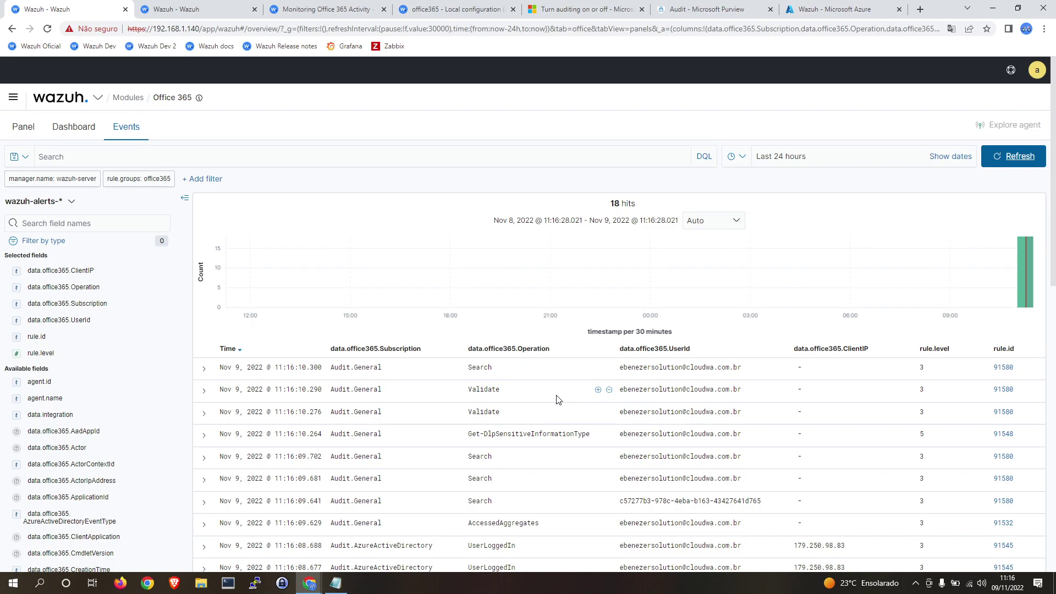
Step: Find the latest UserLoggedIn event from Audit.AzureActiveDirectory and copy its client IP address
scroll(557, 398, "down", 5)
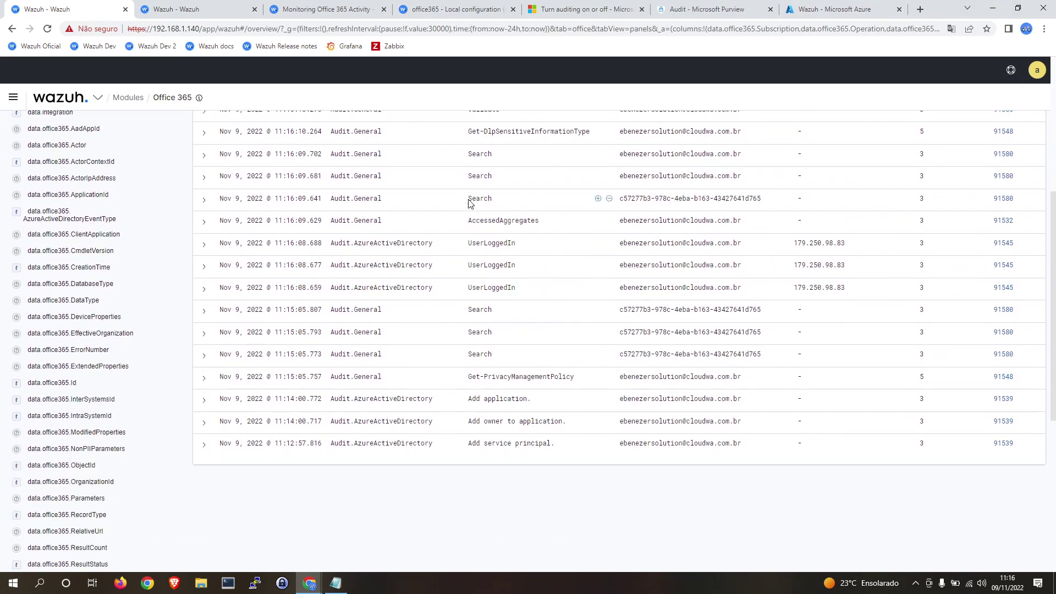
left_click_drag(333, 243, 407, 242)
left_click(483, 241)
double_click(484, 243)
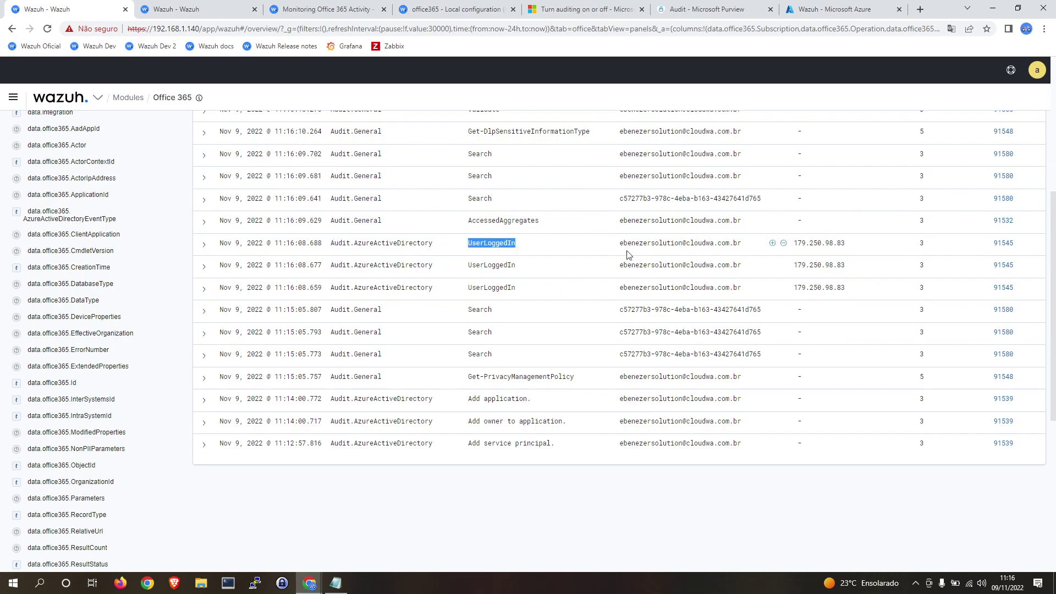
double_click(824, 244)
key("ctrl+c")
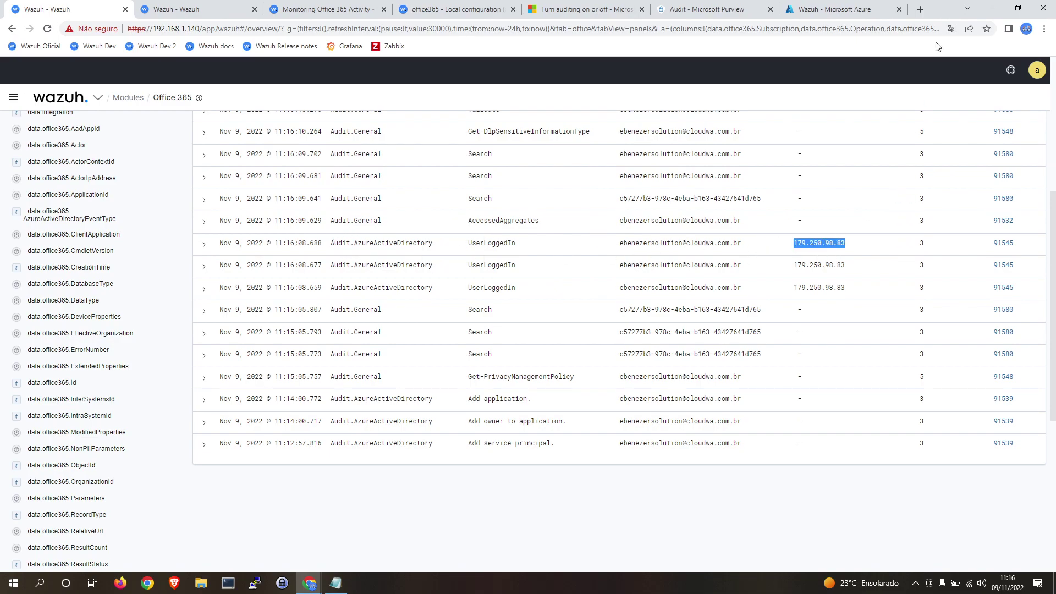
Step: Open meuip.com.br in a new tab and search the page for the copied client IP address
left_click(920, 10)
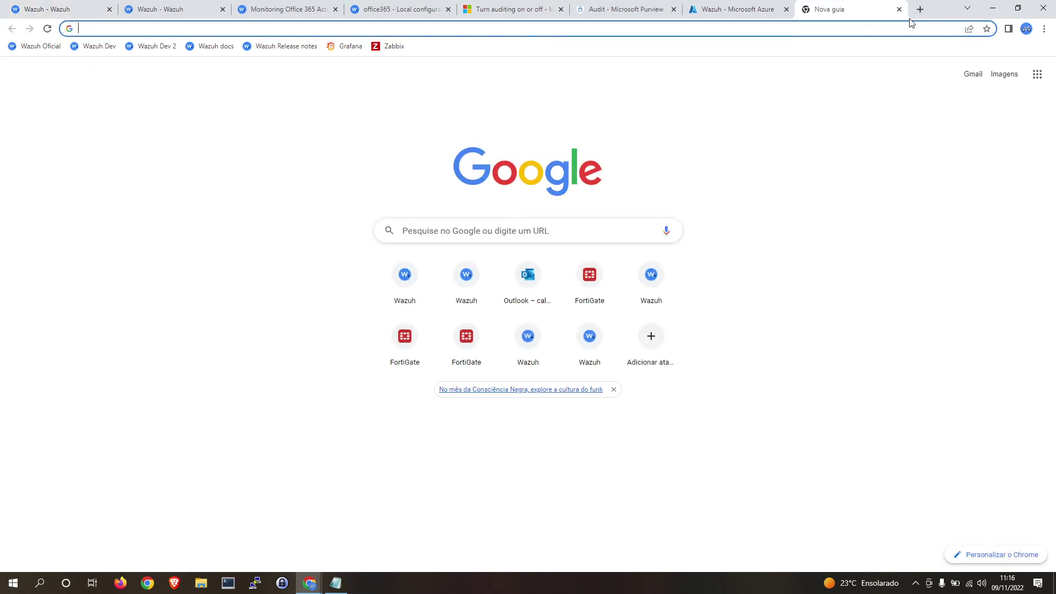
type("meuip.com")
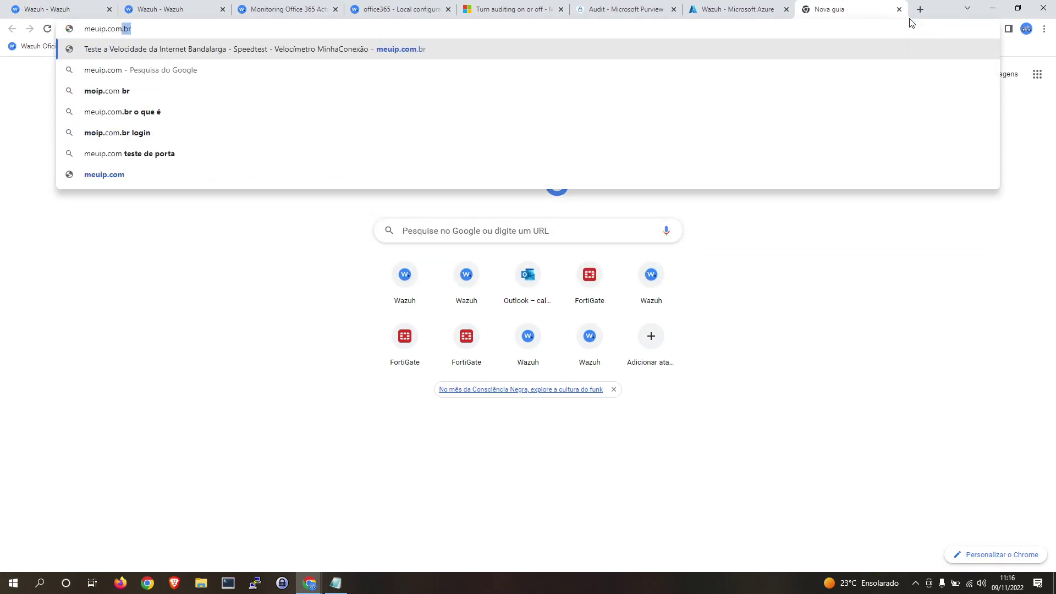
type(".br")
key("Return")
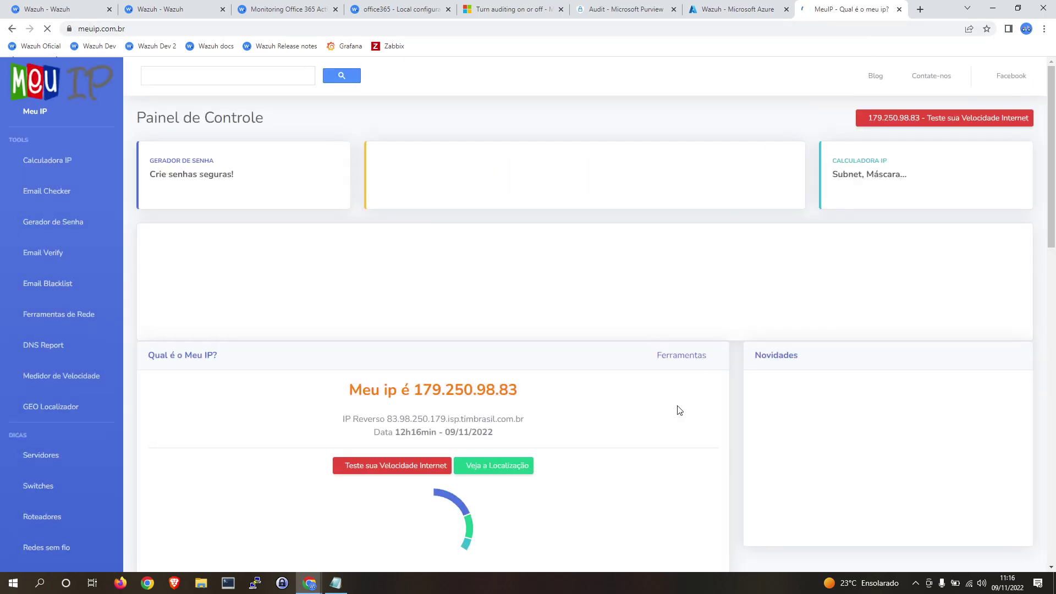
key("ctrl+f")
key("ctrl+v")
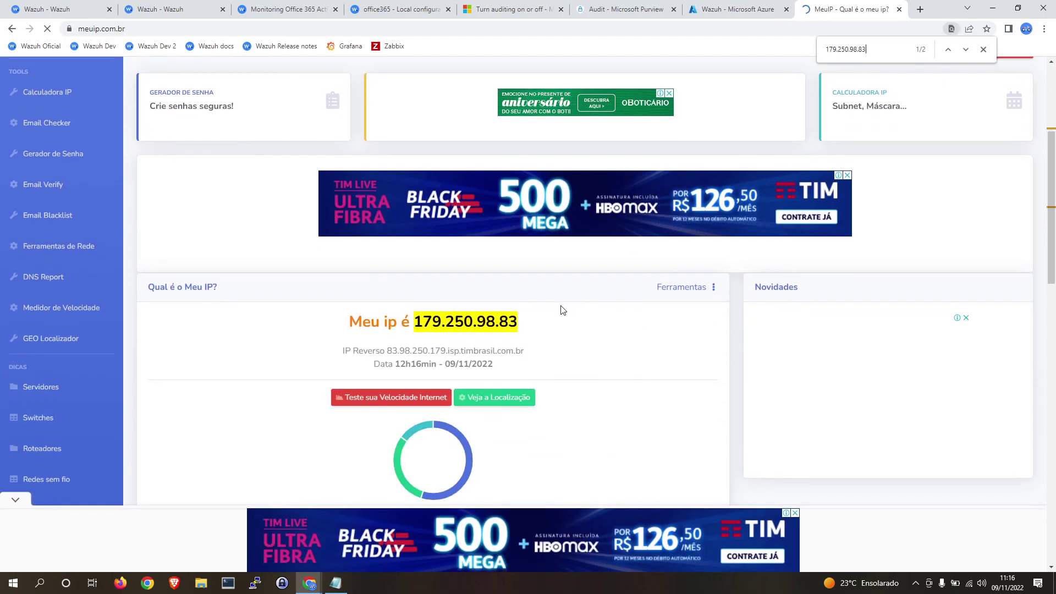
key("Return")
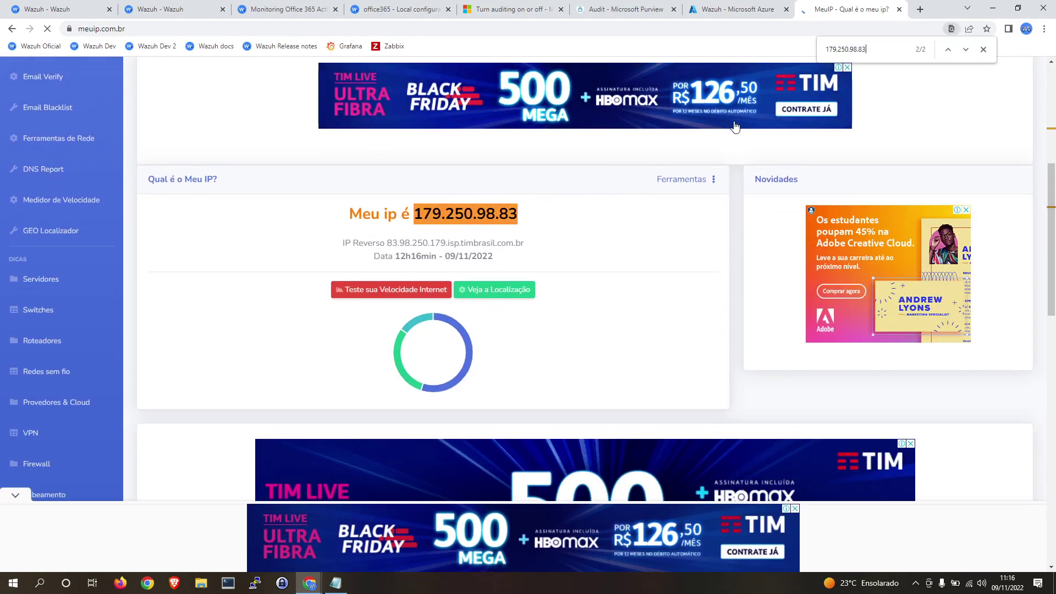
Step: Return to Wazuh's Office 365 events, expand the latest UserLoggedIn event and review all its fields through to the timestamp
left_click(757, 9)
left_click(663, 9)
left_click(491, 11)
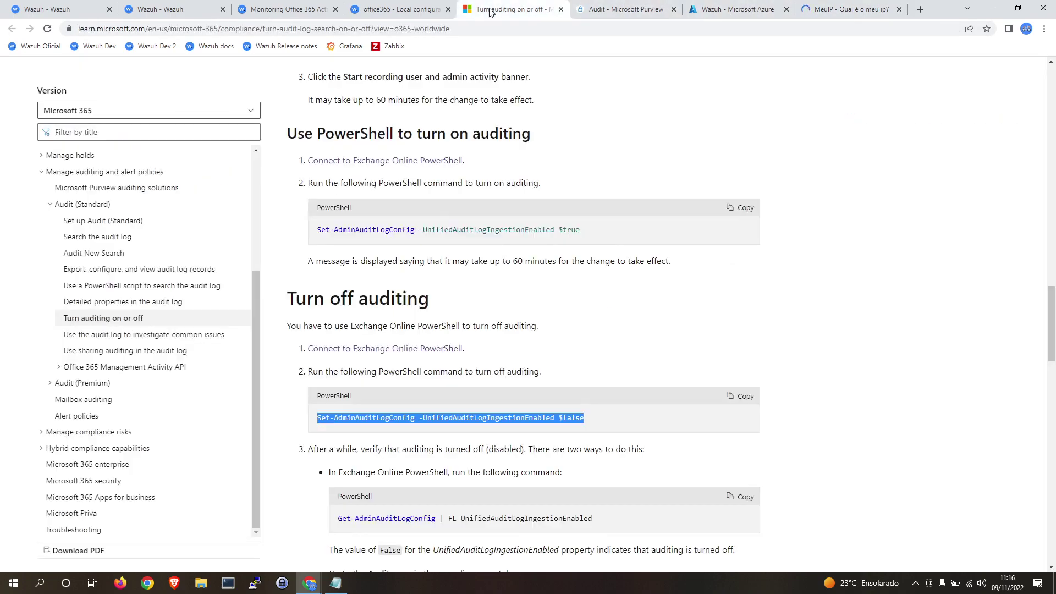
left_click(99, 9)
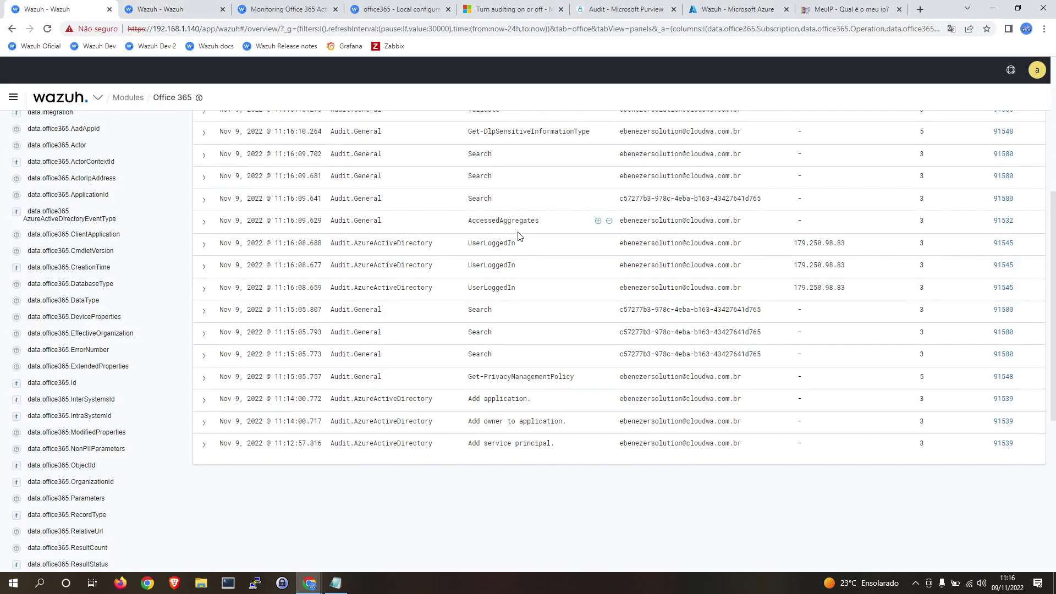
left_click(203, 245)
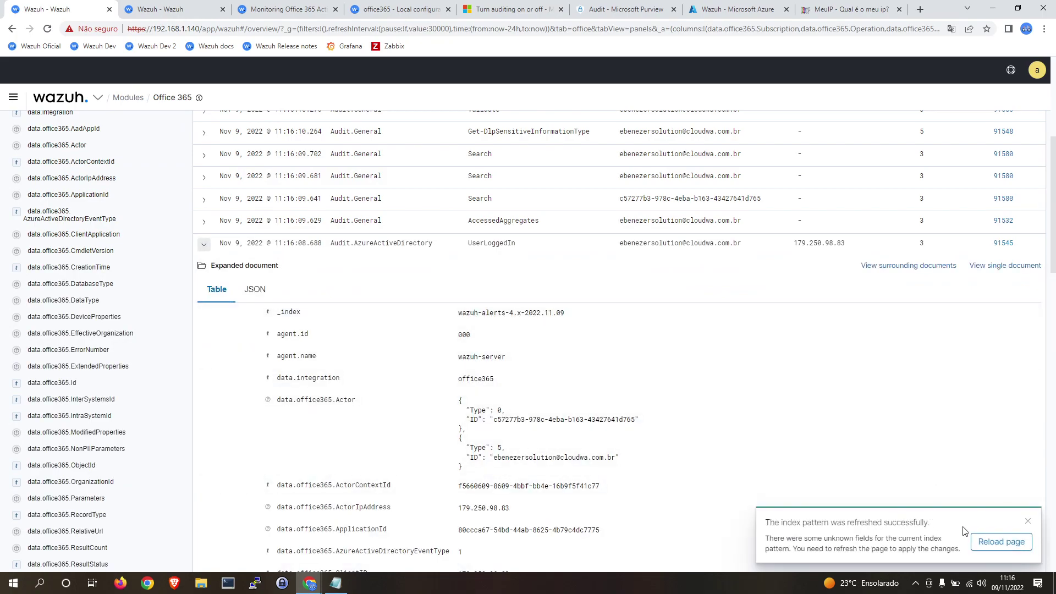
scroll(929, 536, "down", 1)
scroll(680, 427, "down", 2)
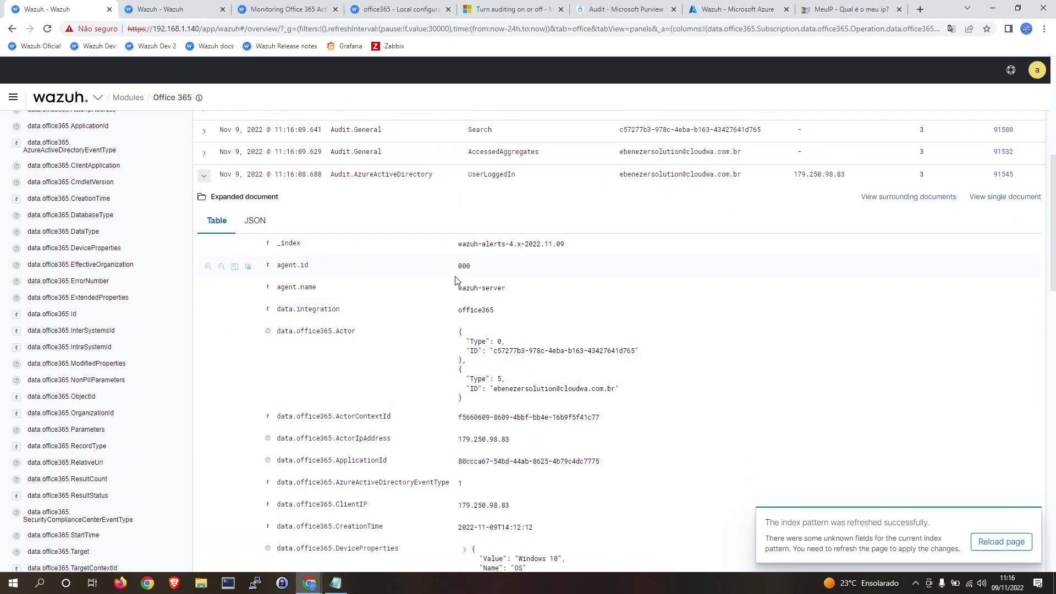
scroll(538, 381, "down", 5)
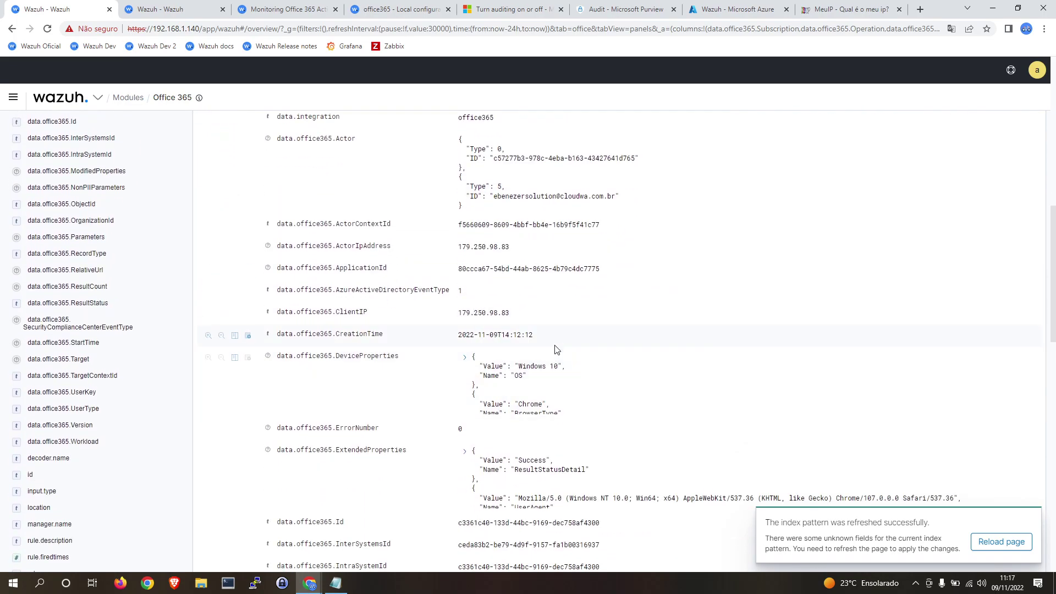
scroll(506, 418, "down", 3)
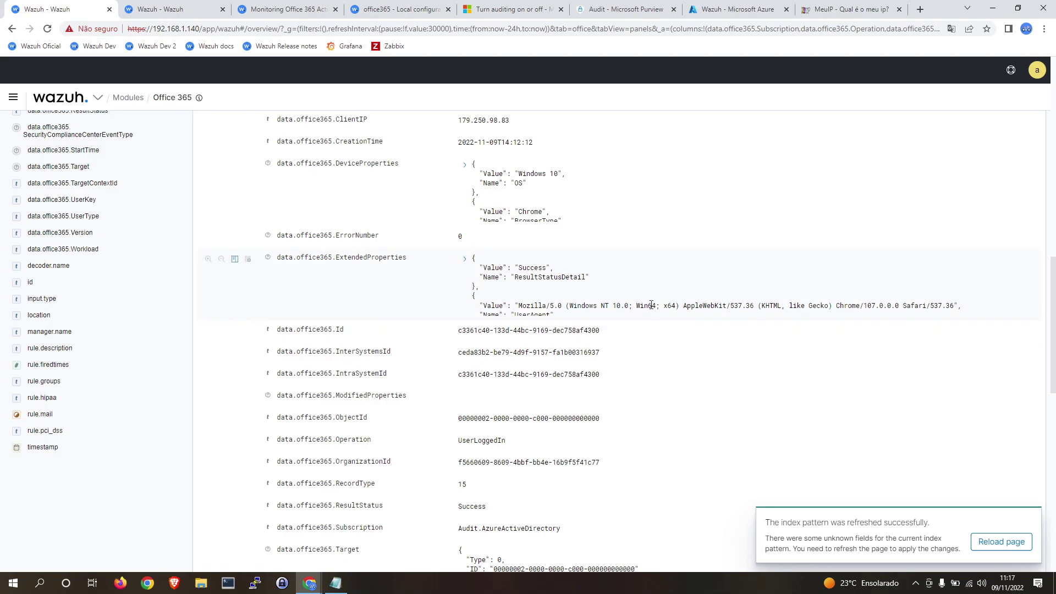
scroll(545, 420, "down", 3)
scroll(545, 420, "down", 3)
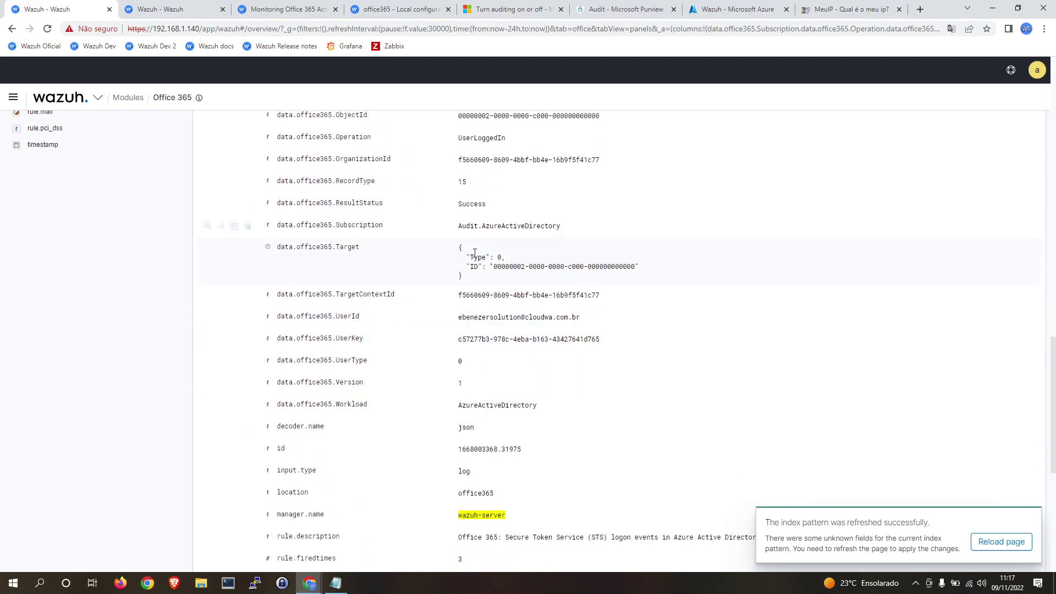
scroll(438, 245, "down", 3)
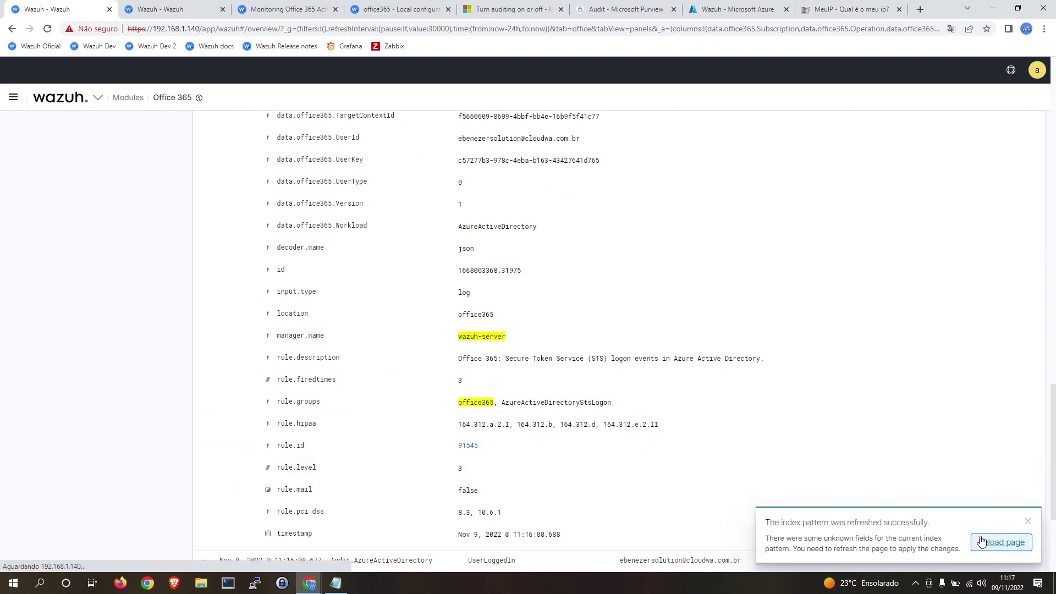
Step: Reload the page from the index pattern notice and review the Office 365 dashboard, including Users by Operation Result and the Geolocation map
left_click(1001, 542)
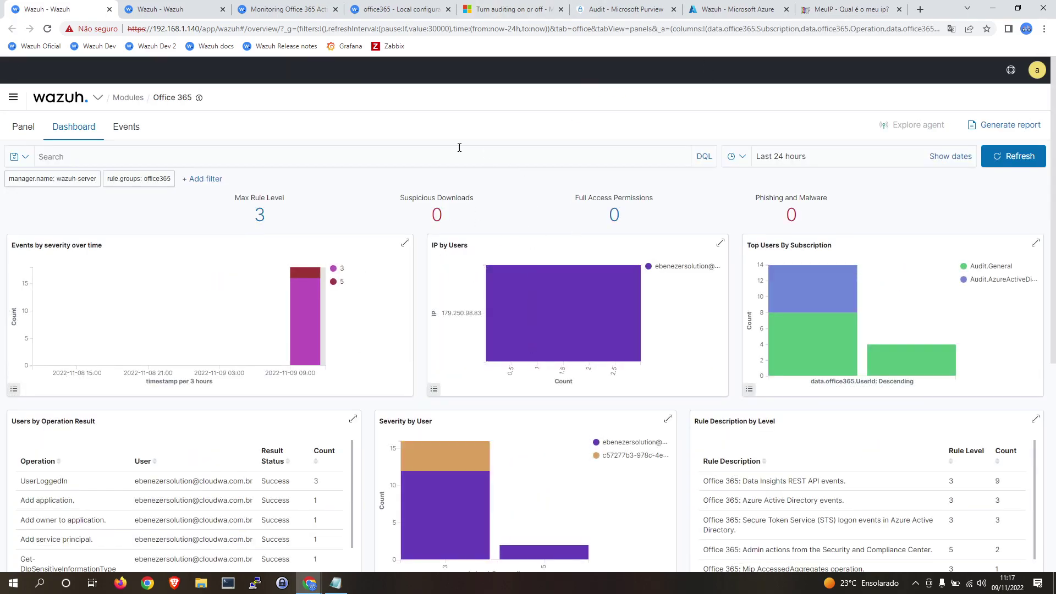
scroll(738, 262, "down", 3)
scroll(738, 261, "up", 3)
scroll(688, 269, "down", 6)
scroll(580, 245, "up", 3)
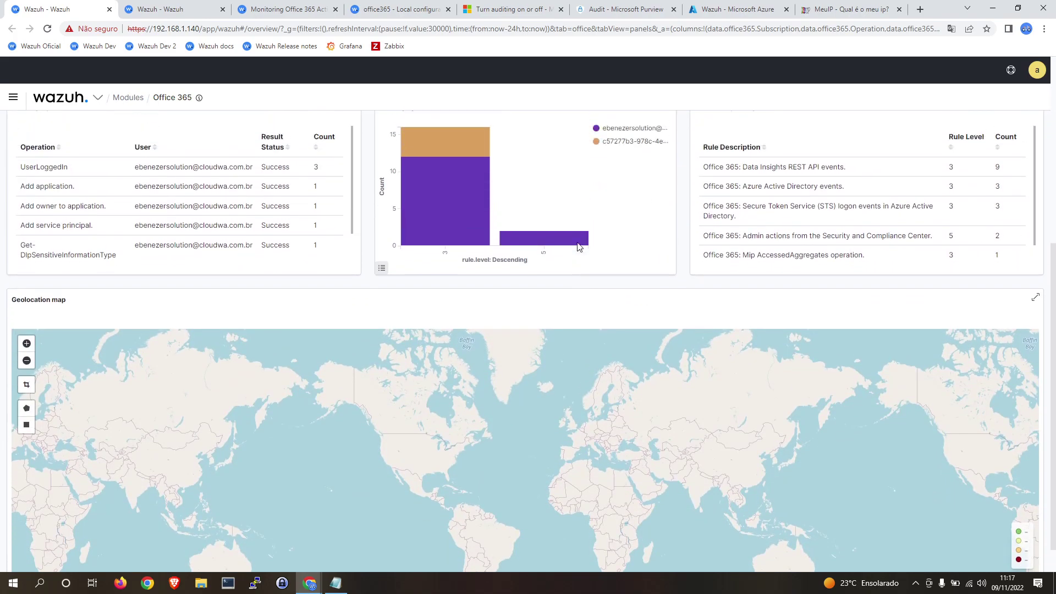
double_click(25, 269)
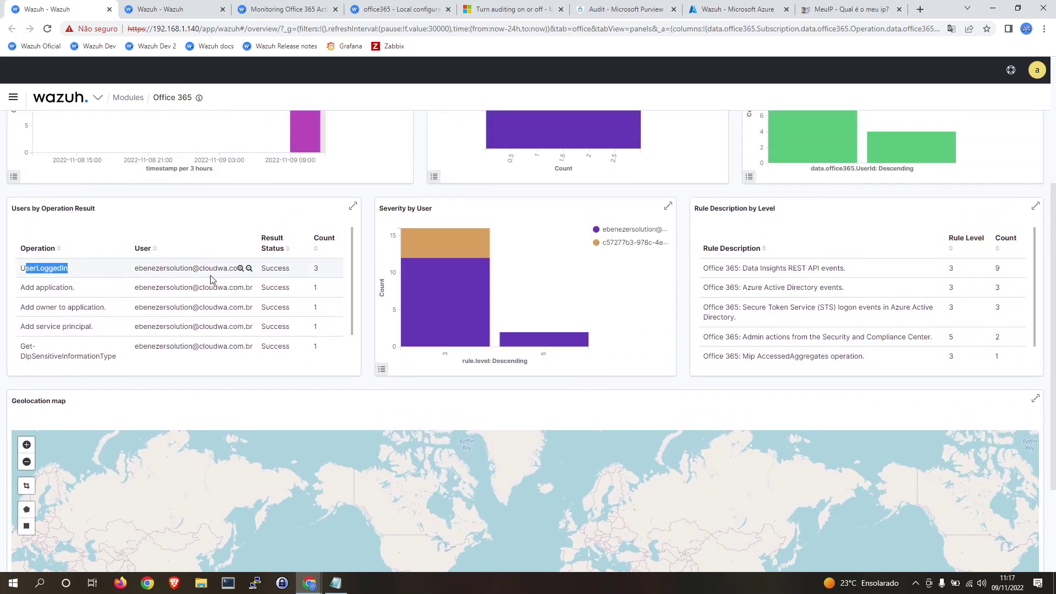
scroll(330, 275, "down", 3)
scroll(474, 405, "down", 2)
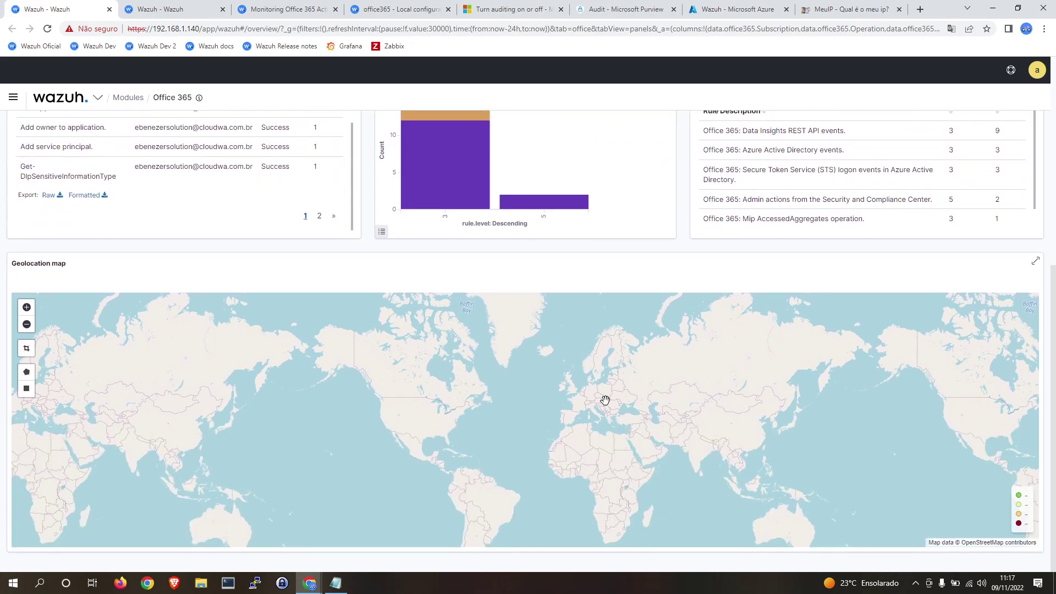
left_click_drag(587, 442, 604, 426)
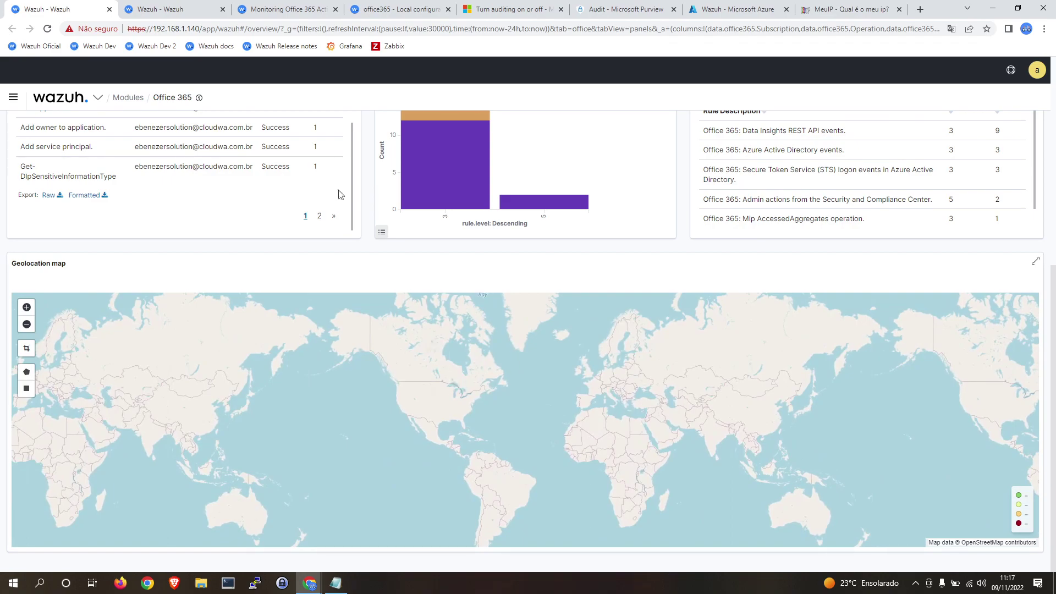
Step: Reload the Office 365 dashboard and examine the Geolocation map for event locations
left_click(47, 29)
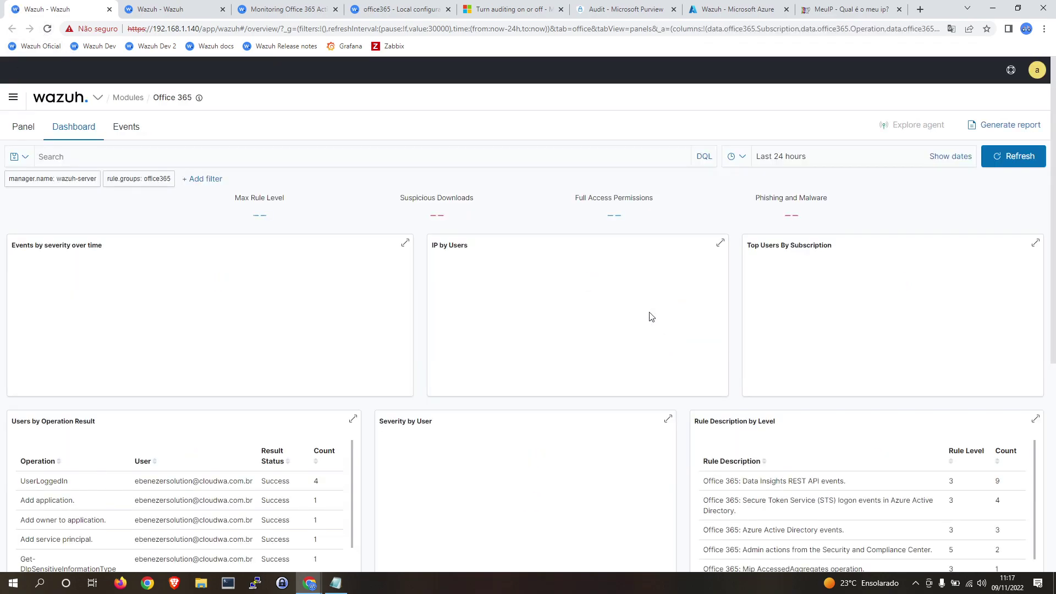
scroll(587, 417, "down", 6)
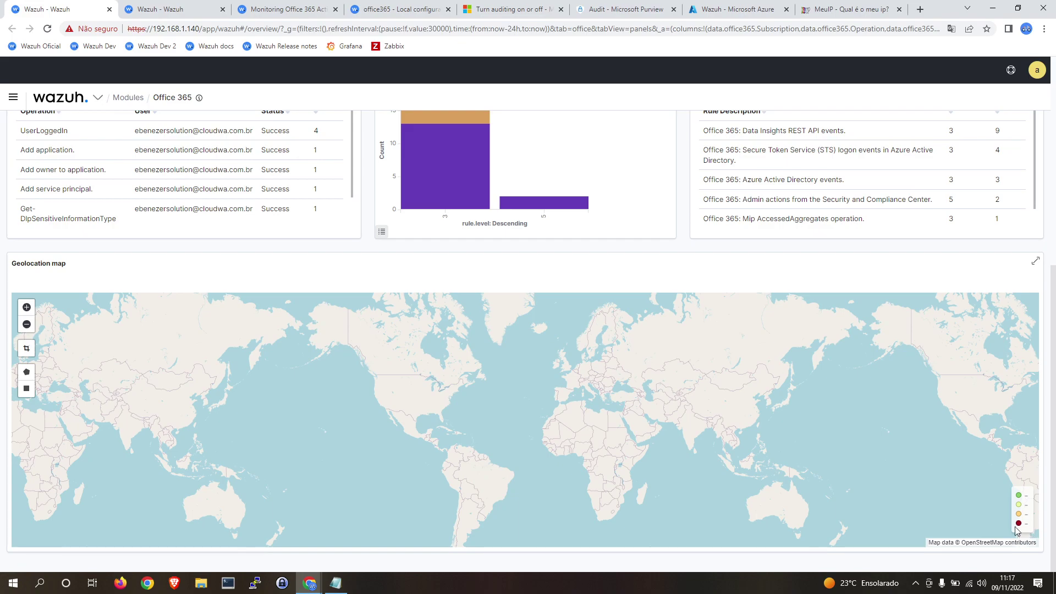
left_click_drag(408, 425, 375, 469)
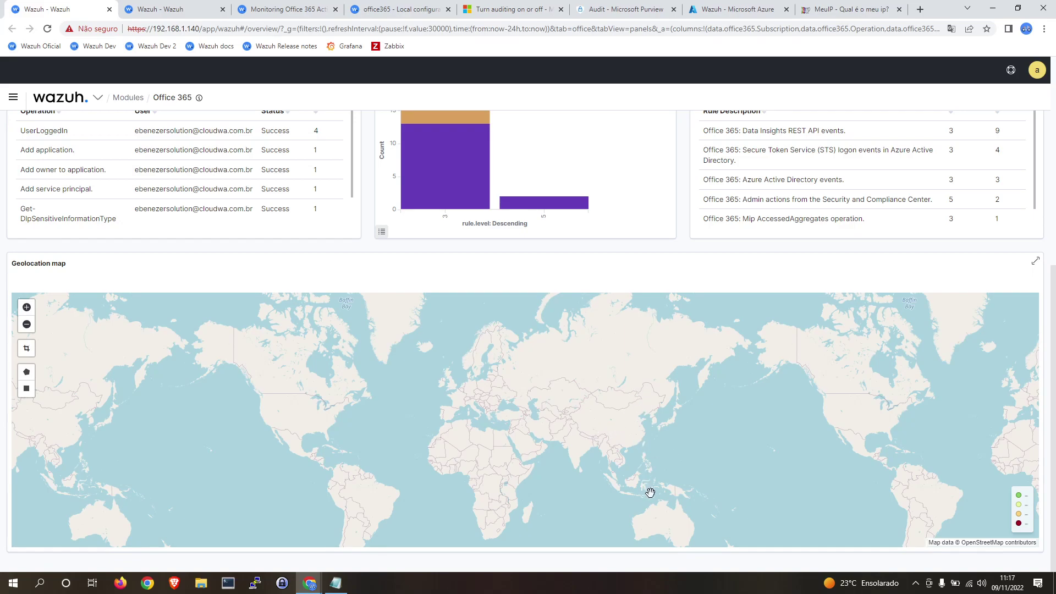
left_click_drag(648, 492, 617, 406)
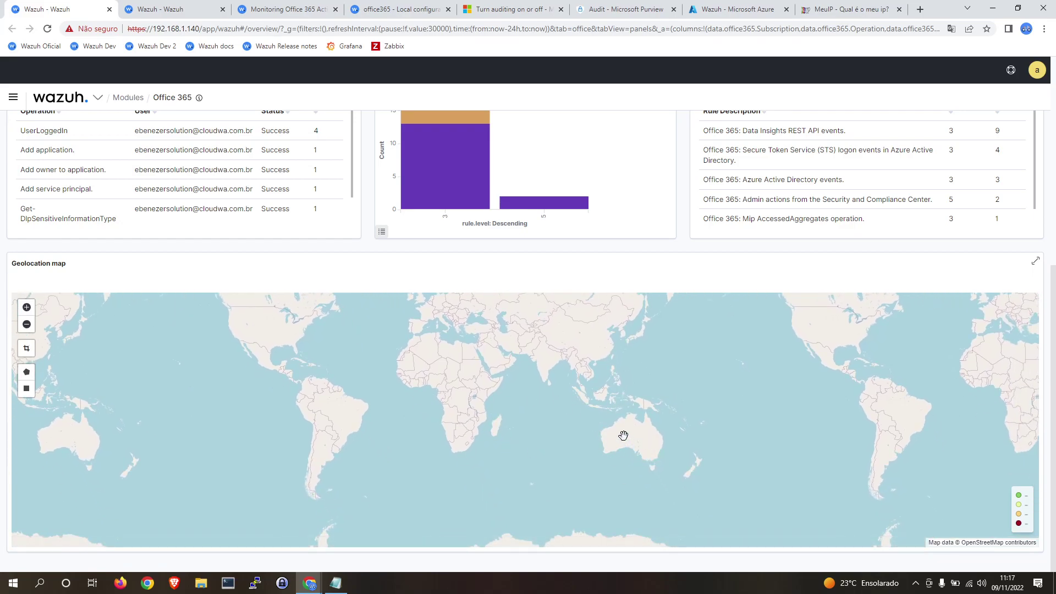
left_click_drag(646, 437, 649, 457)
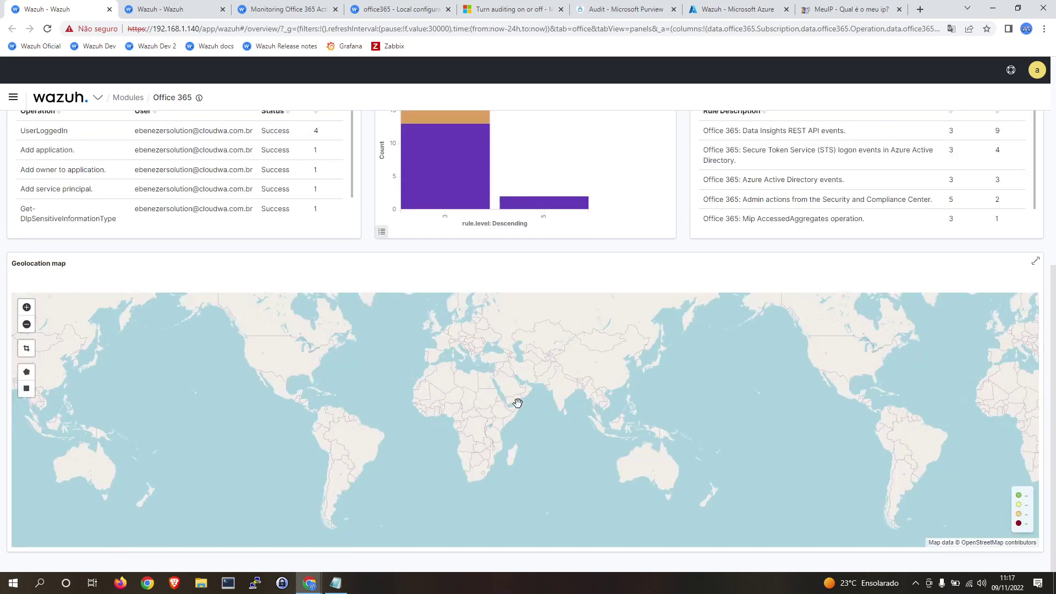
Step: Try filtering the Office 365 events by a rectangle drawn over Australia on the Geolocation map, and remove that location filter from the events list
left_click(26, 388)
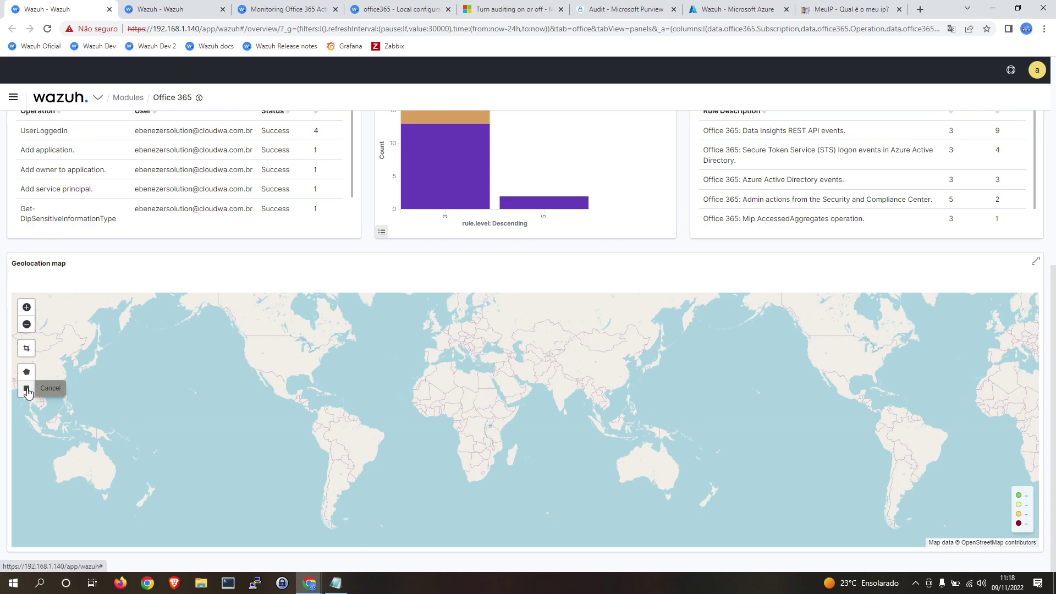
left_click_drag(625, 451, 649, 474)
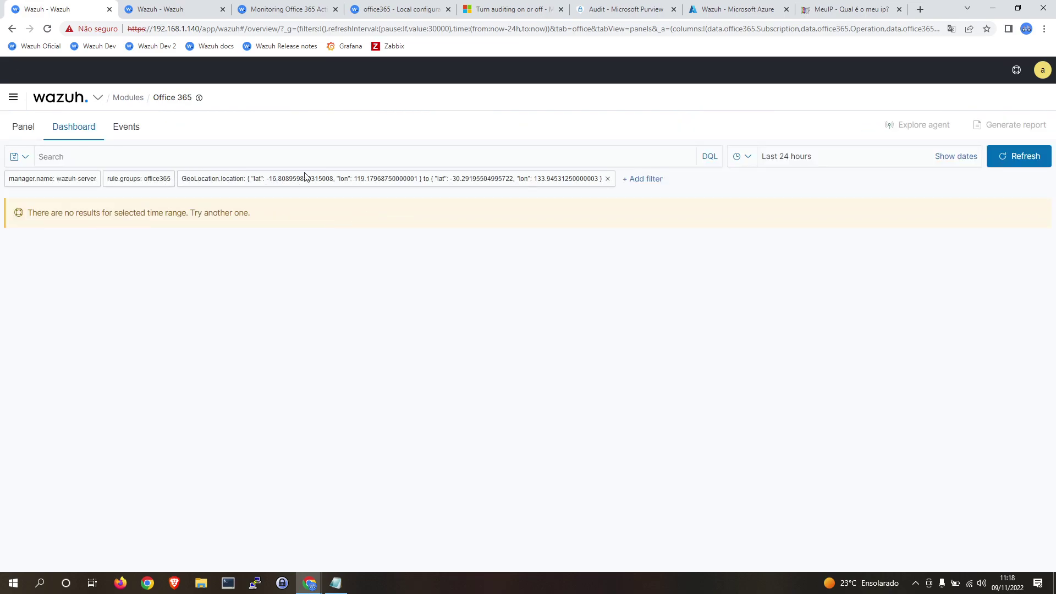
left_click(126, 129)
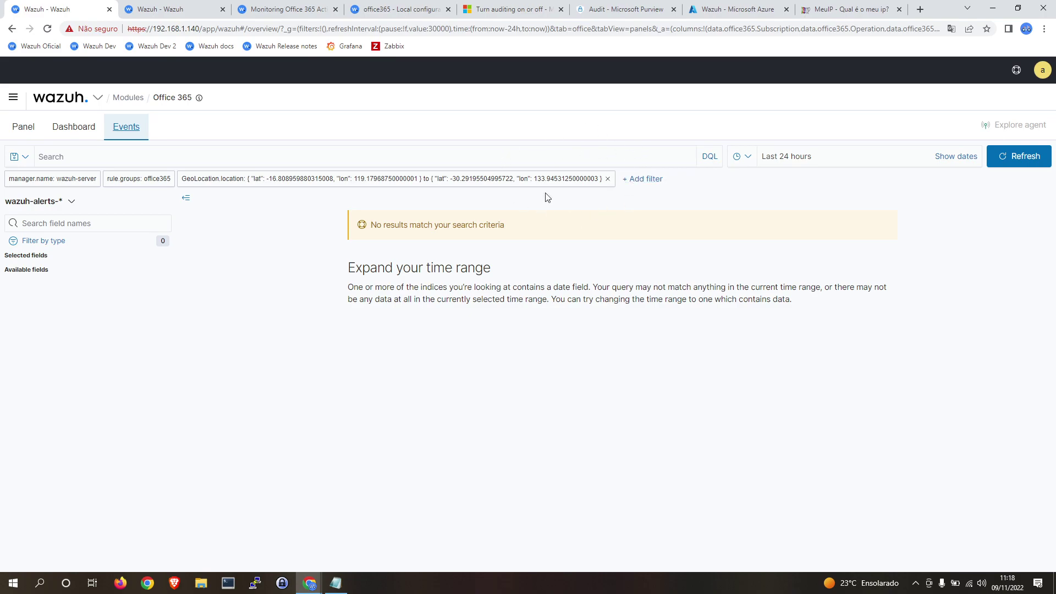
left_click(608, 179)
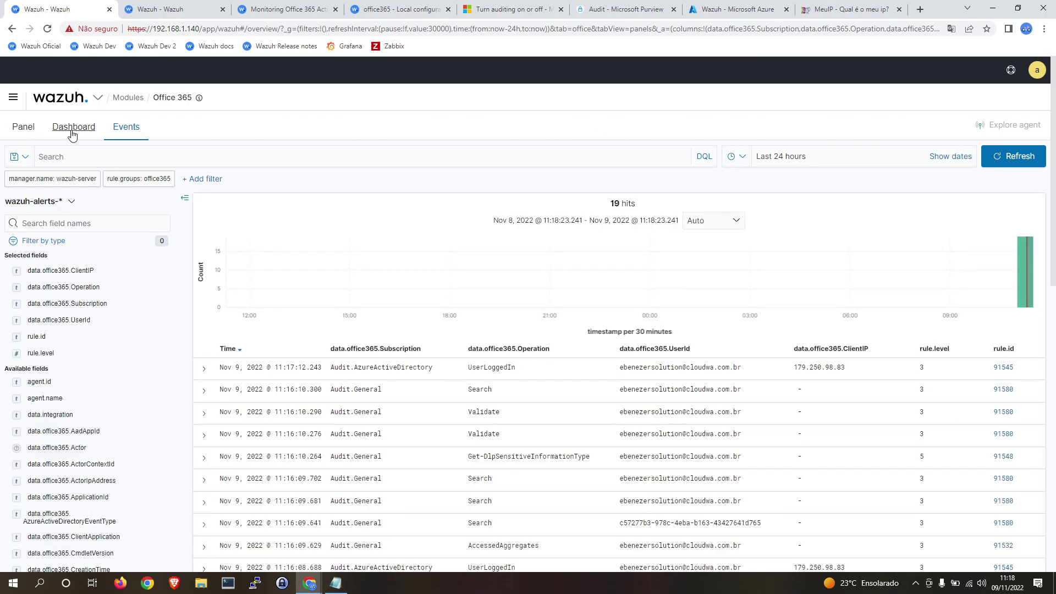
Step: Expand and collapse the latest UserLoggedIn event, and look over the newest Office 365 events in the list
left_click(204, 368)
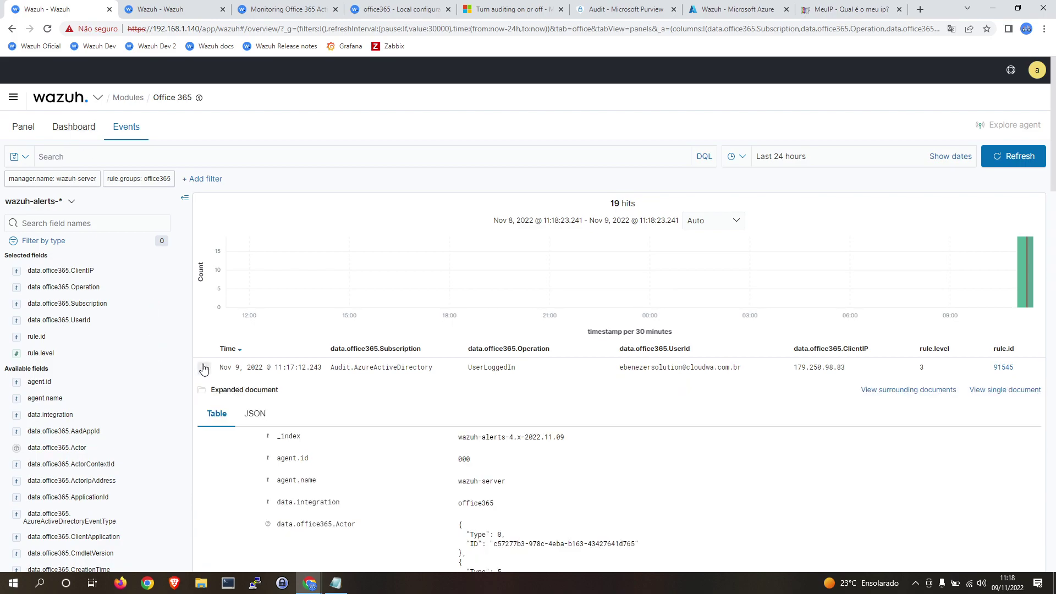
left_click(206, 369)
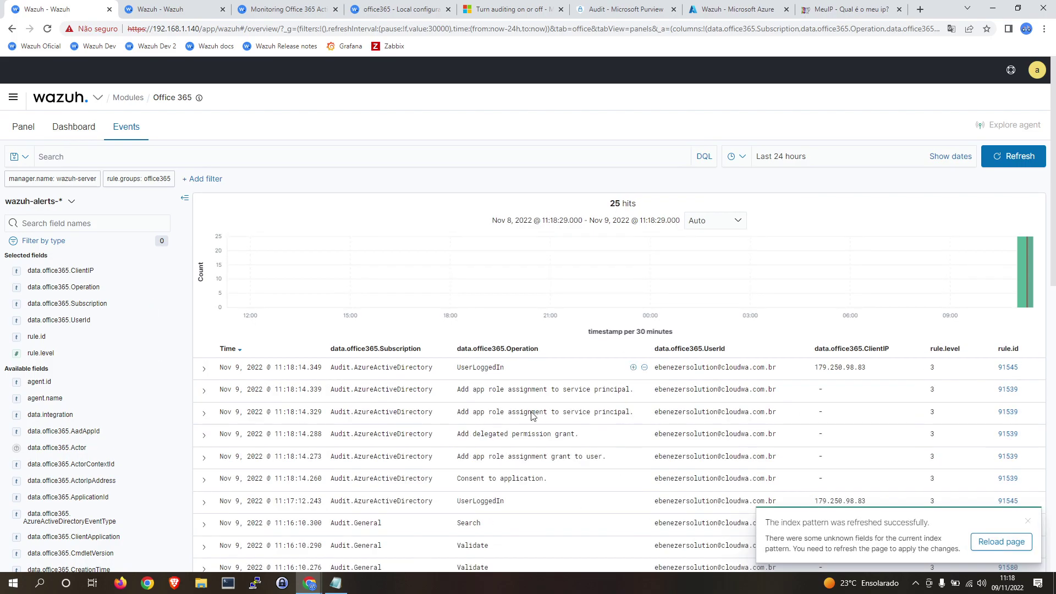
scroll(683, 414, "down", 2)
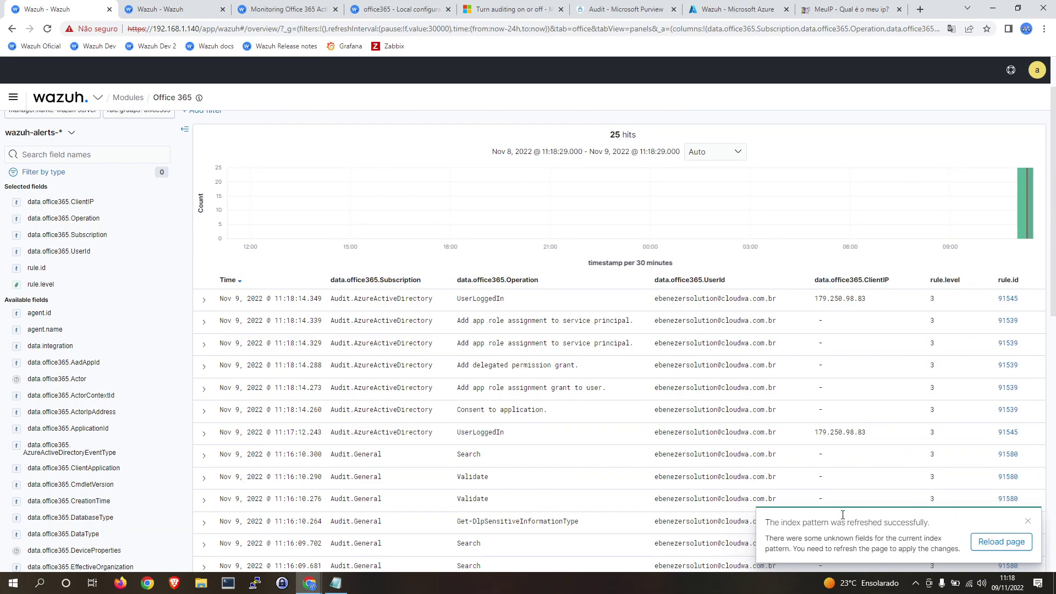
Step: Reload the page from the index pattern notice, review the Office 365 dashboard down to the Geolocation map, and return to the events
left_click(1007, 544)
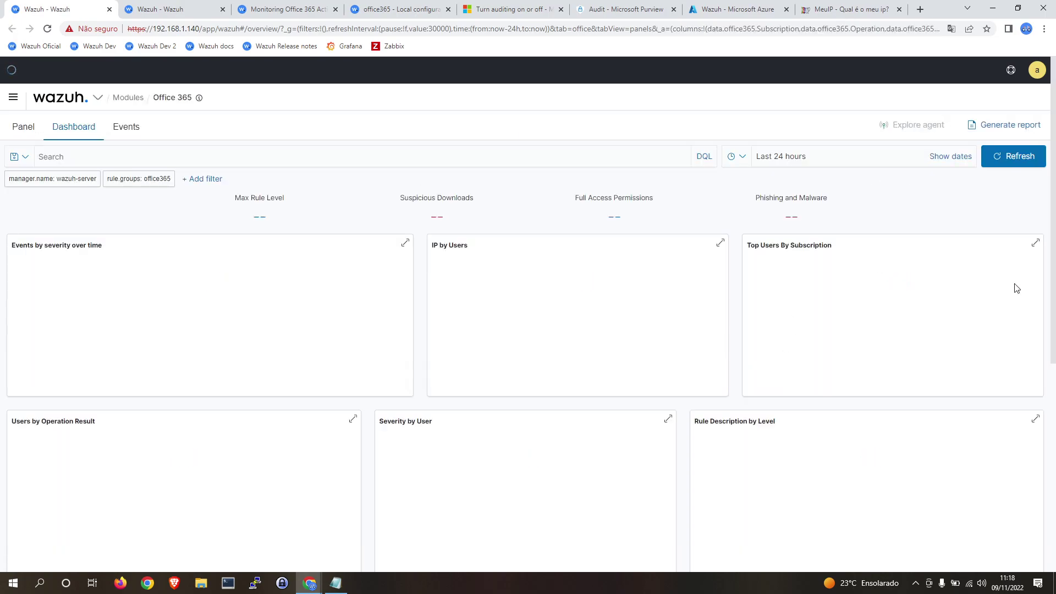
scroll(636, 384, "down", 1)
scroll(636, 388, "down", 6)
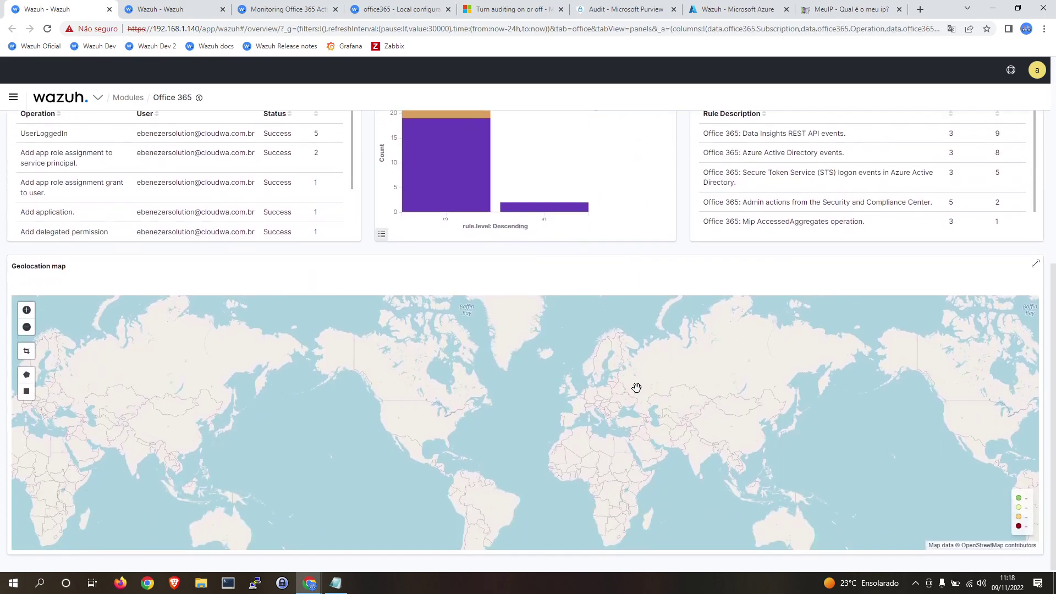
scroll(644, 386, "up", 5)
scroll(268, 151, "up", 1)
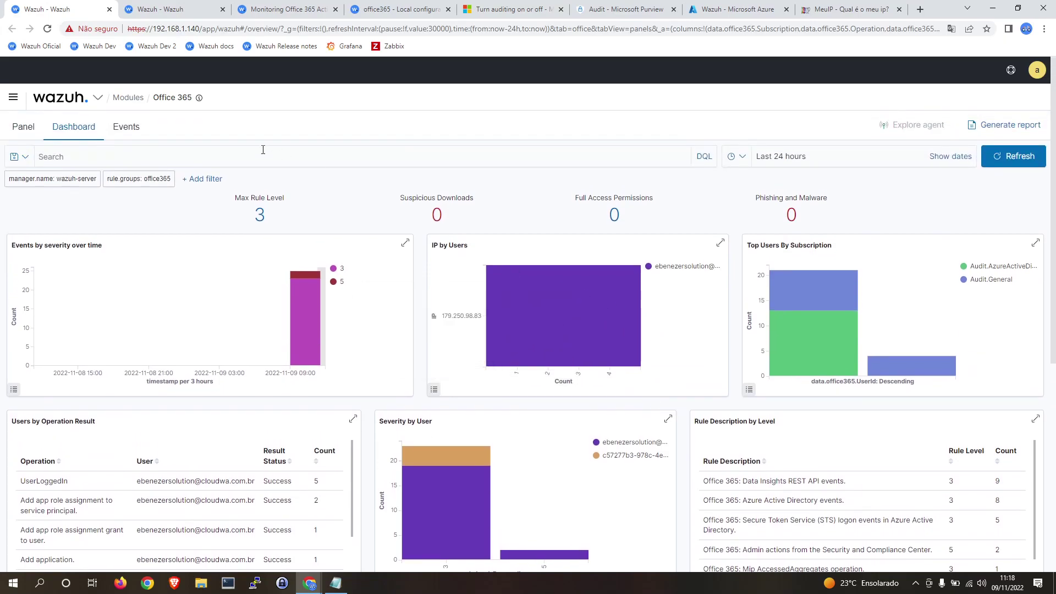
left_click(134, 128)
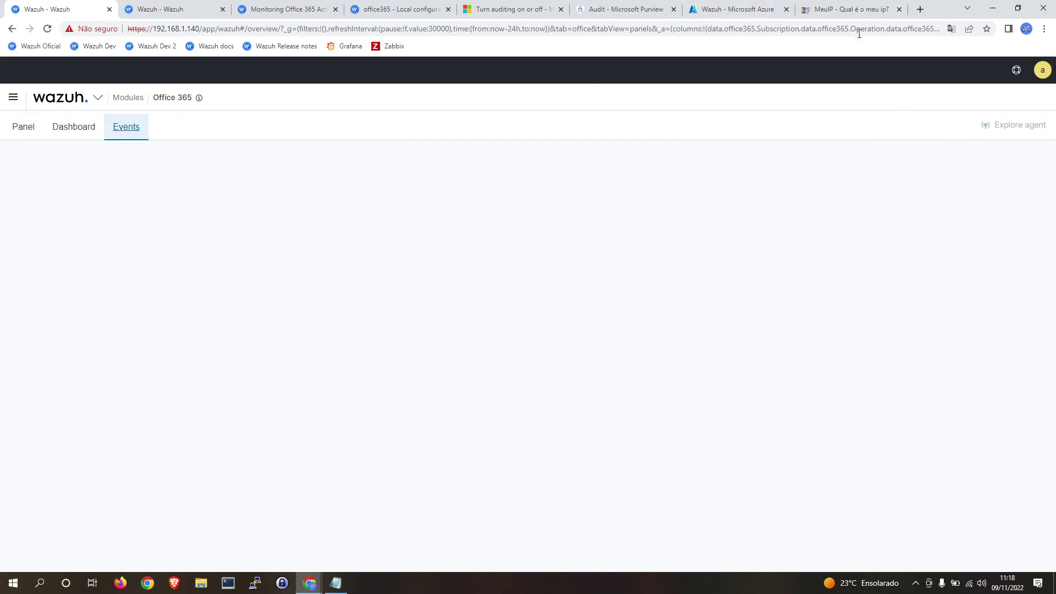
Step: Close the signed-in Outlook window and open a new incognito browser window
mouse_move(310, 584)
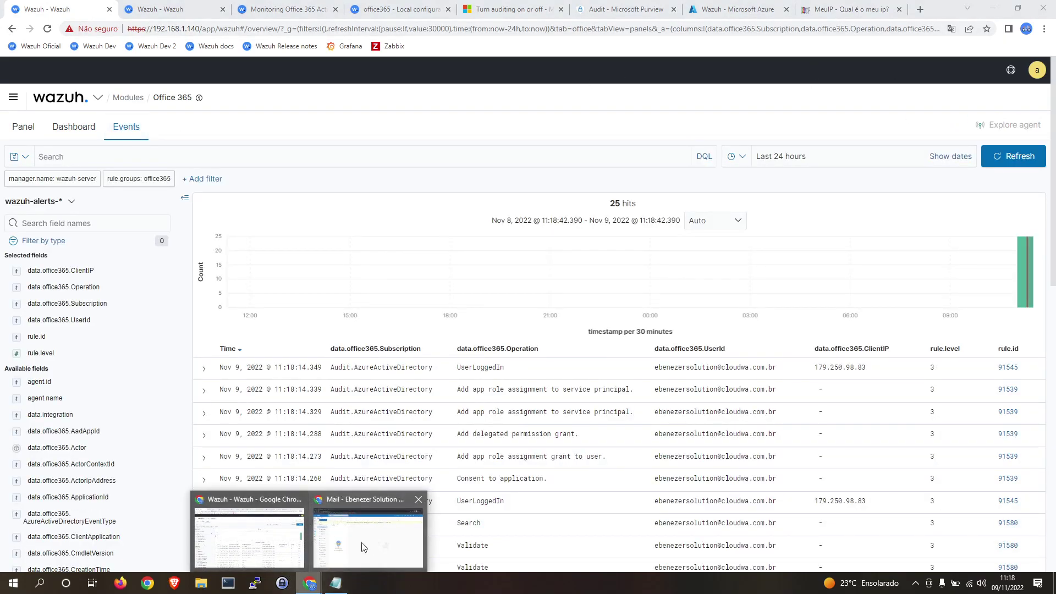
left_click(377, 538)
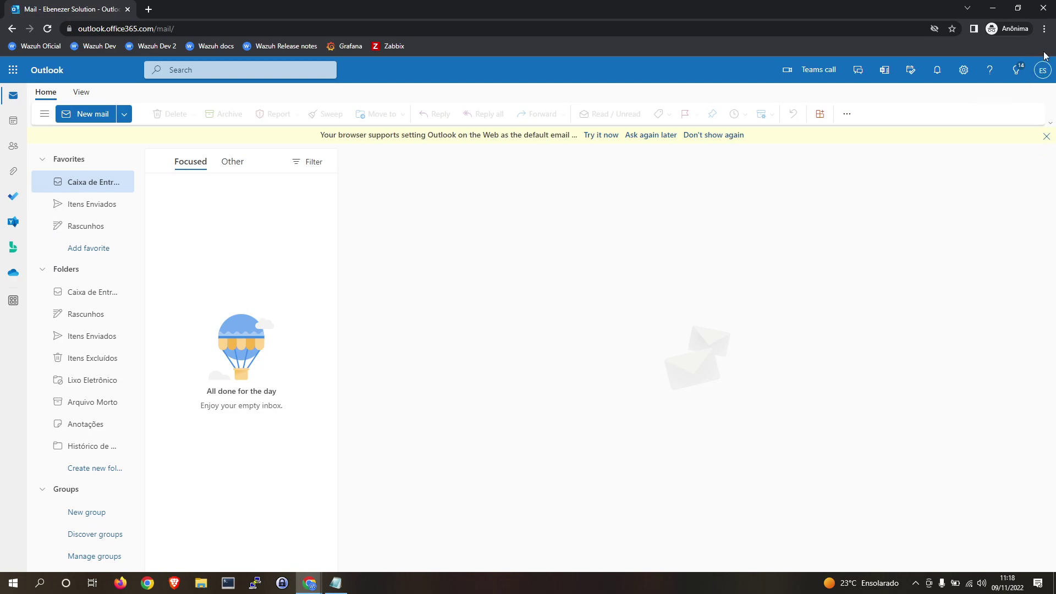
left_click(1044, 7)
left_click(1044, 29)
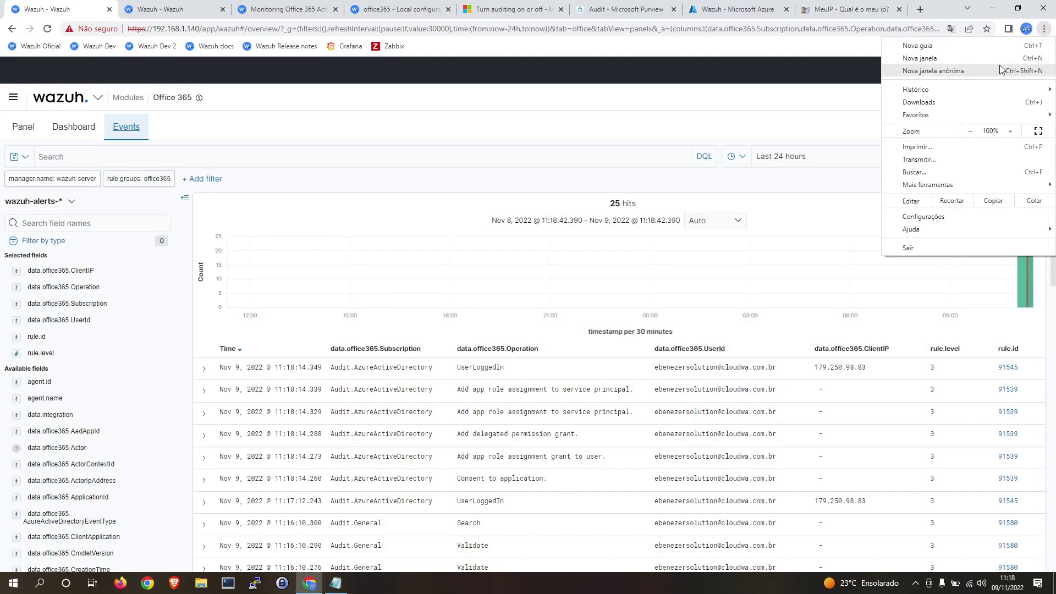
left_click(999, 66)
type("www.out")
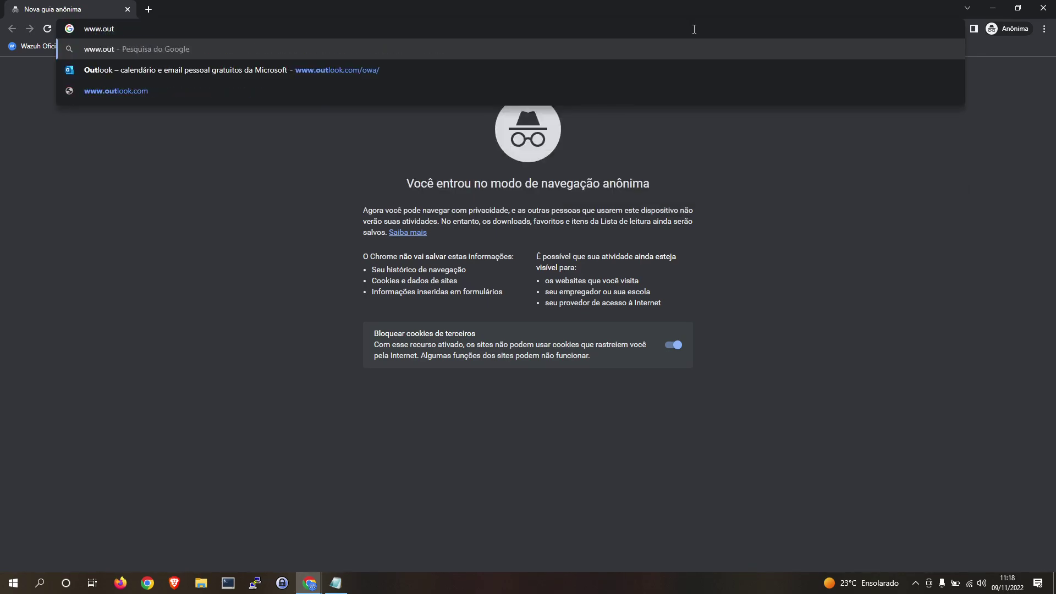
key("Down")
key("Return")
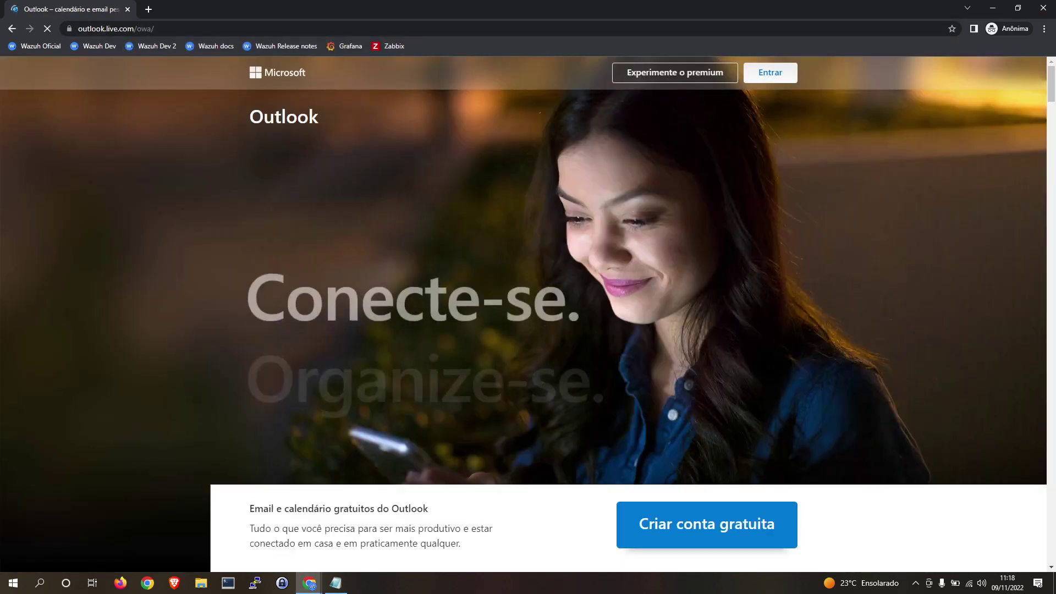
left_click(768, 80)
Step: Enter the account's e-mail on the Outlook sign-in page and submit an incorrect account password
key("ctrl+v")
left_click(584, 346)
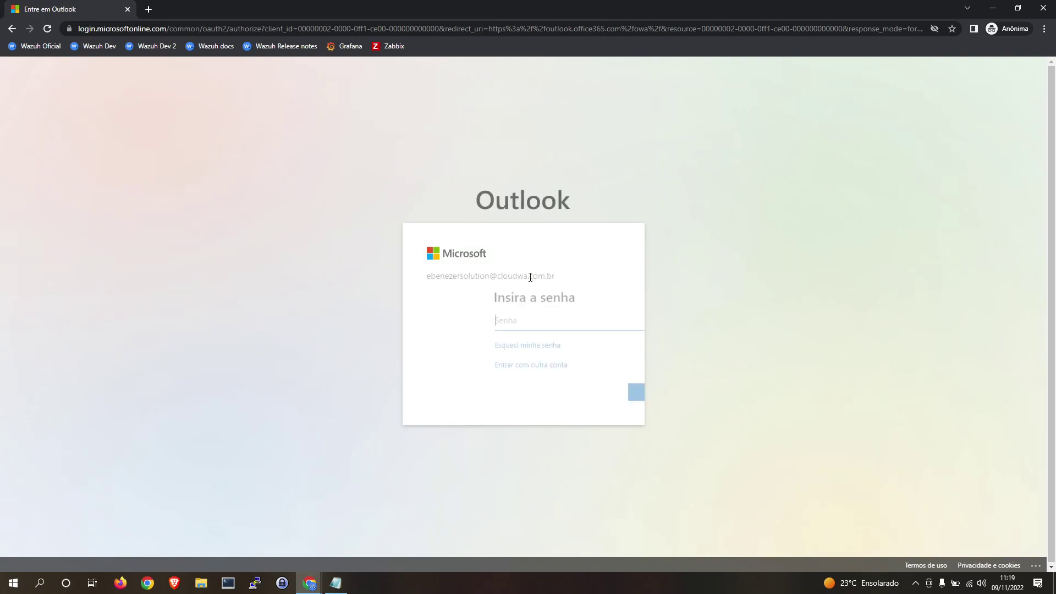
left_click(606, 395)
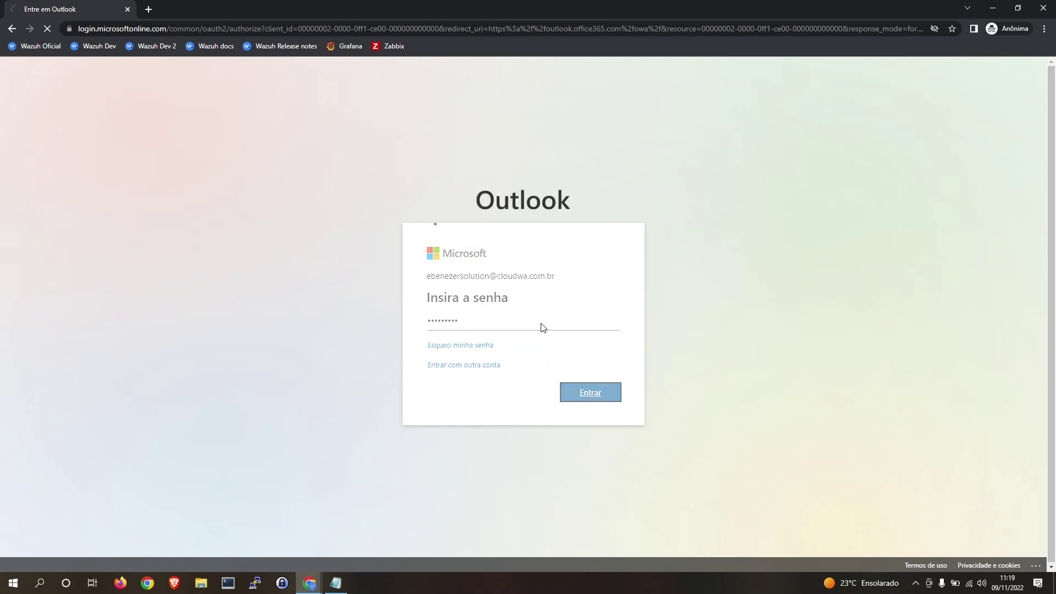
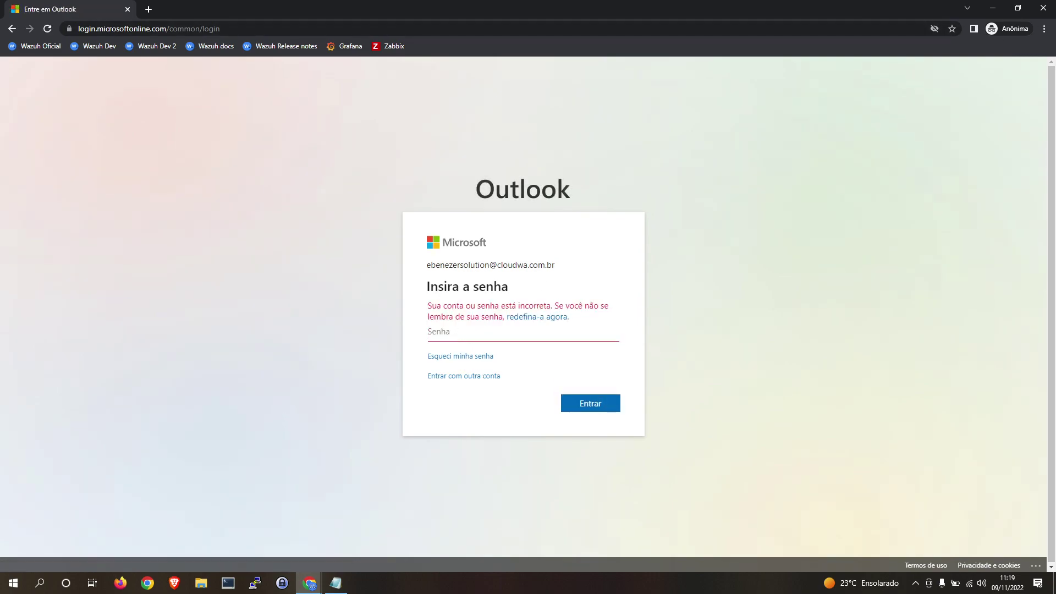
Step: Sign in to Outlook with the account password and the authenticator verification code
left_click(470, 335)
key("ctrl+v")
left_click(609, 405)
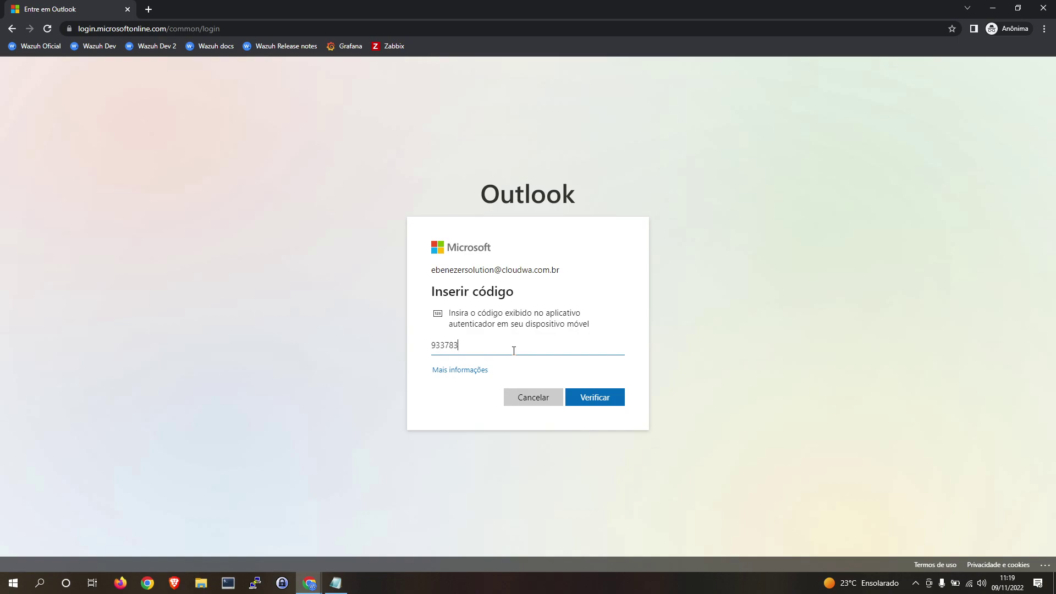
key("Return")
left_click(601, 387)
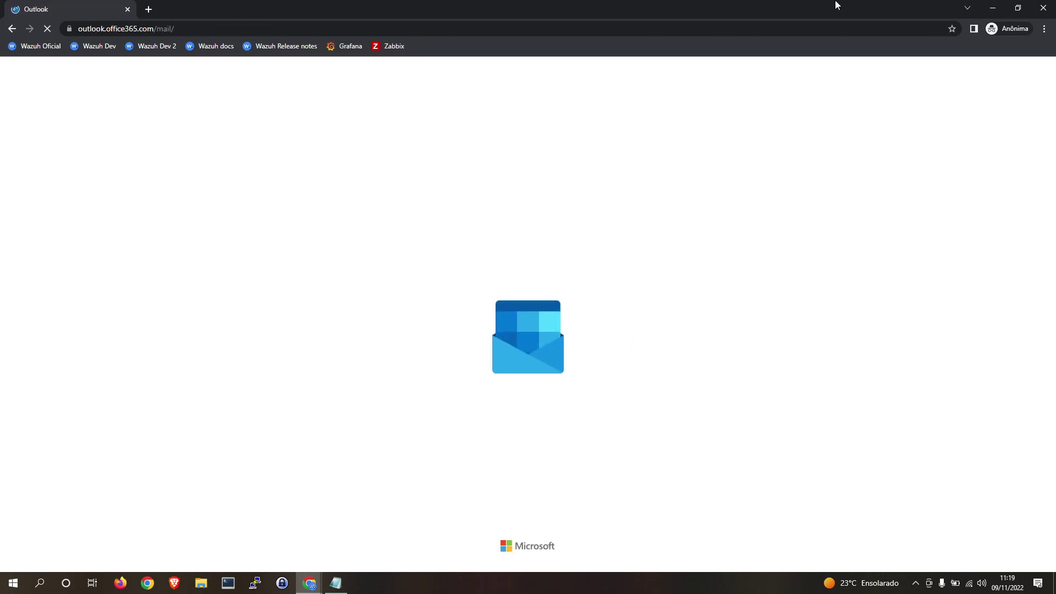
Step: Switch back to Wazuh's Office 365 events, look through the list and refresh it for the new sign-in activity
left_click(994, 6)
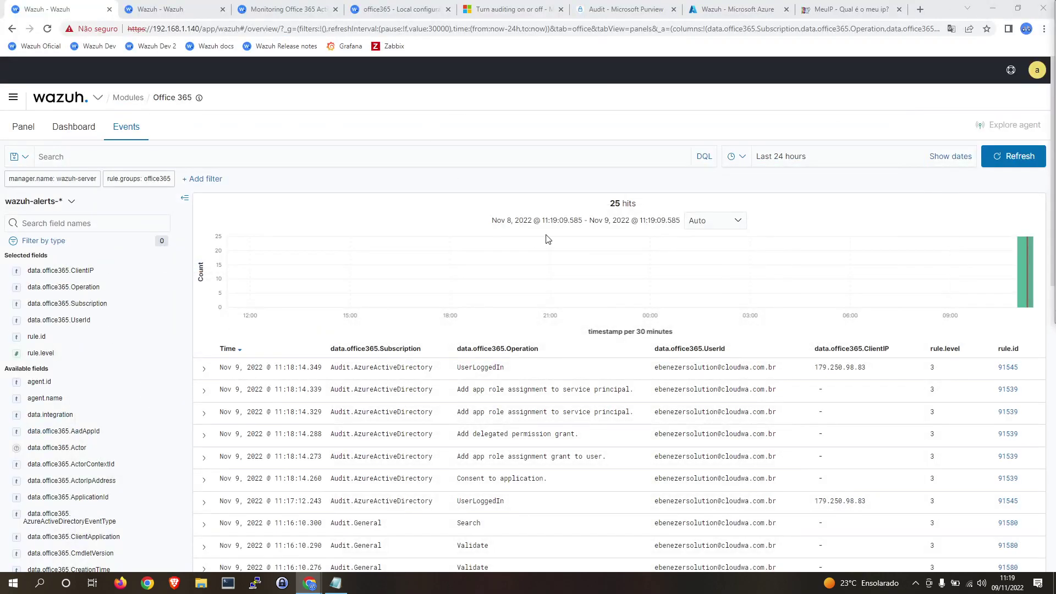
scroll(613, 363, "down", 1)
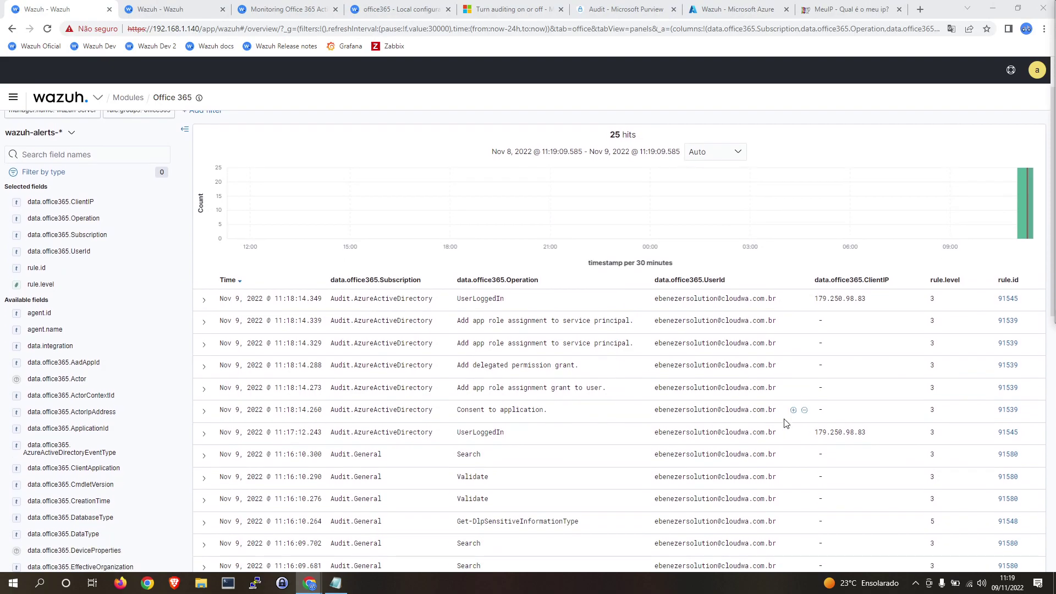
scroll(830, 406, "up", 2)
scroll(830, 406, "down", 8)
scroll(830, 406, "up", 5)
scroll(830, 406, "up", 2)
left_click(1022, 158)
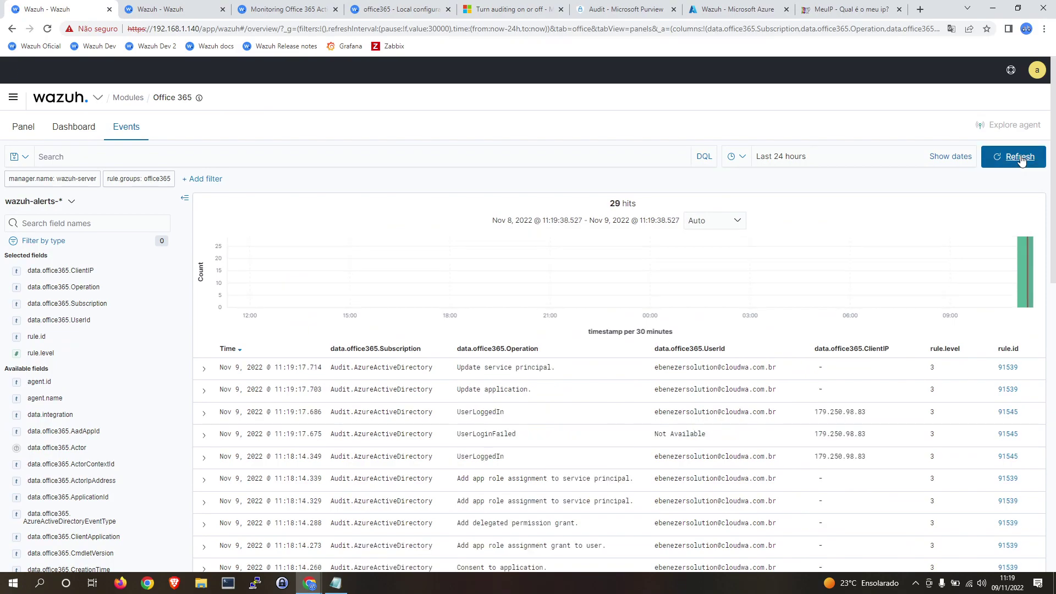
Step: Examine the UserLoginFailed event, including its operation, client IP and expanded document fields, and collapse it again
double_click(492, 434)
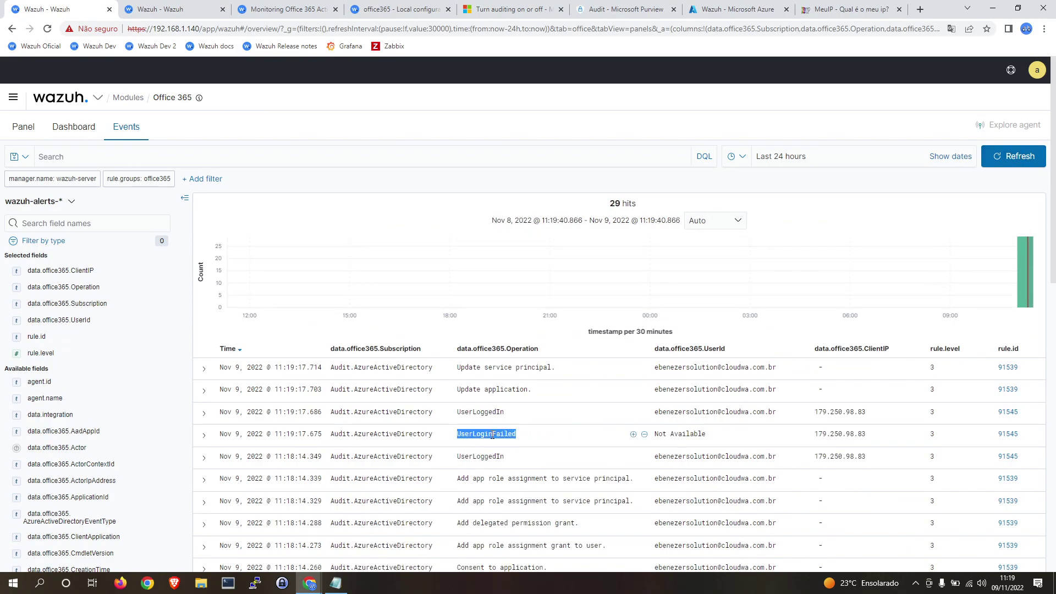
scroll(595, 418, "down", 2)
double_click(825, 310)
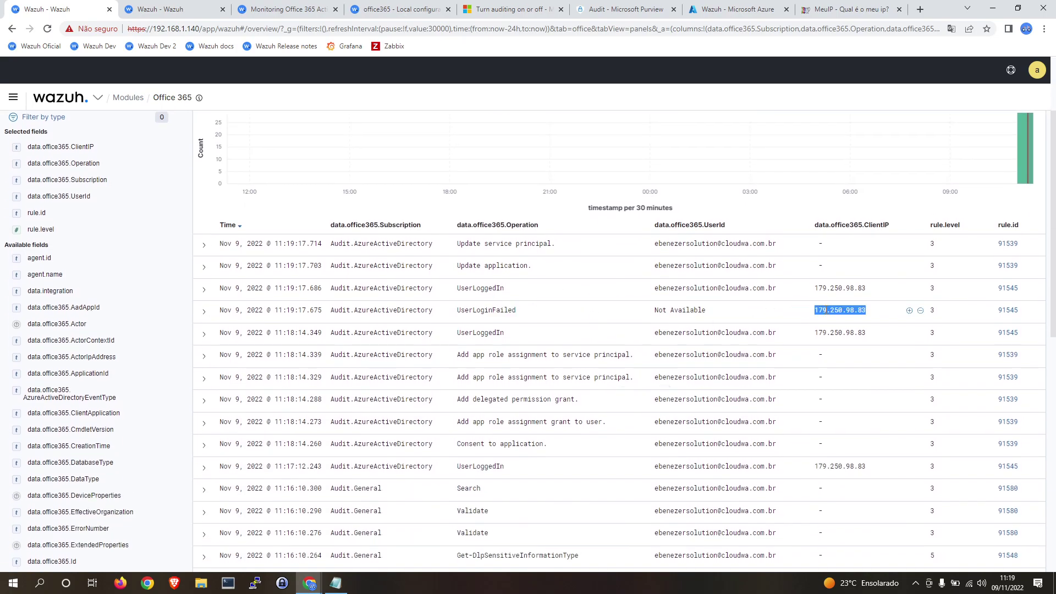
double_click(488, 310)
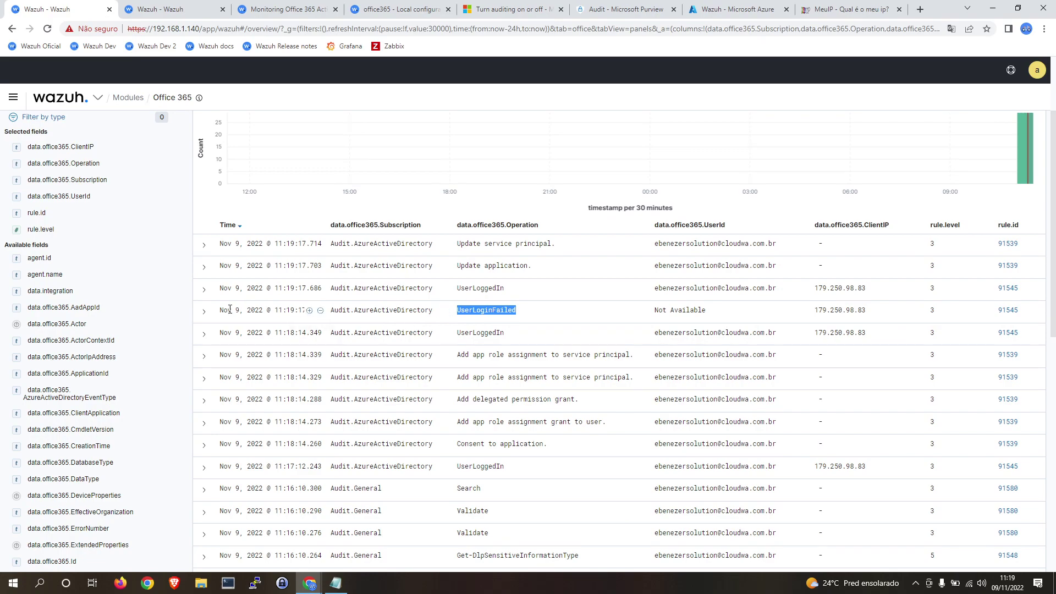
left_click(203, 311)
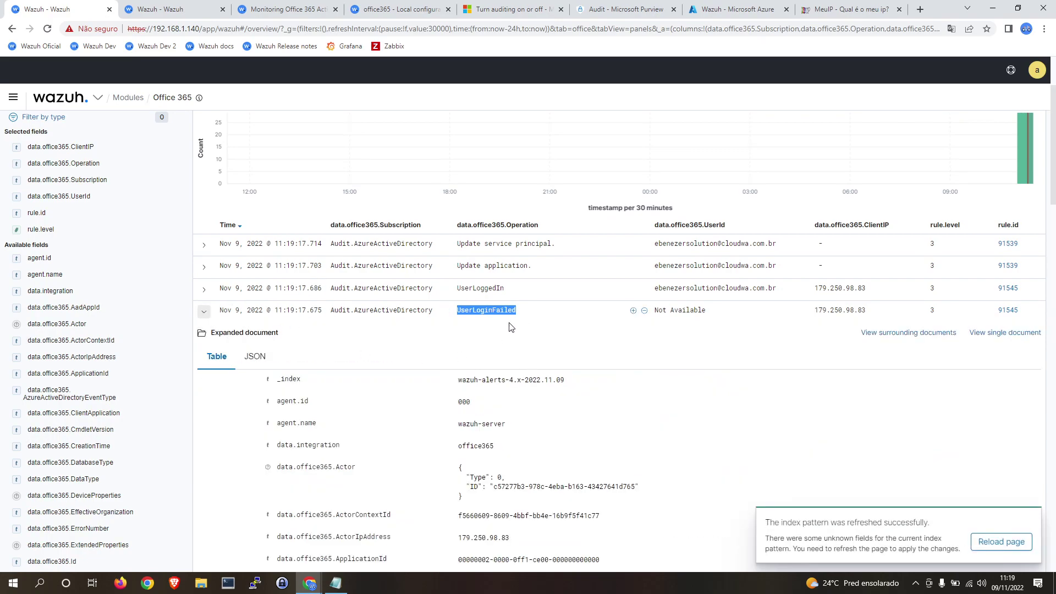
left_click(181, 306)
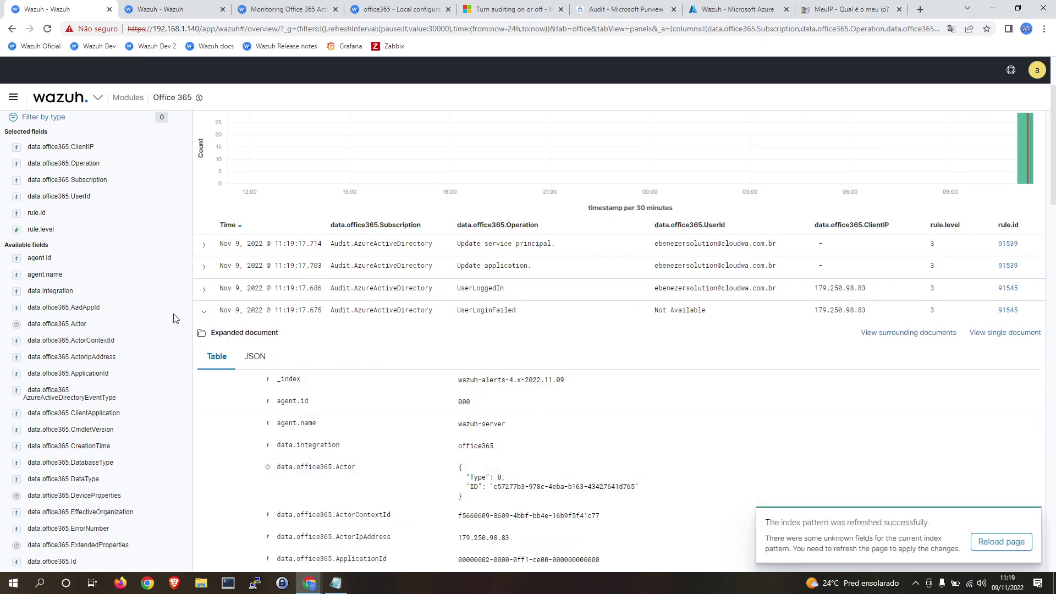
left_click(204, 313)
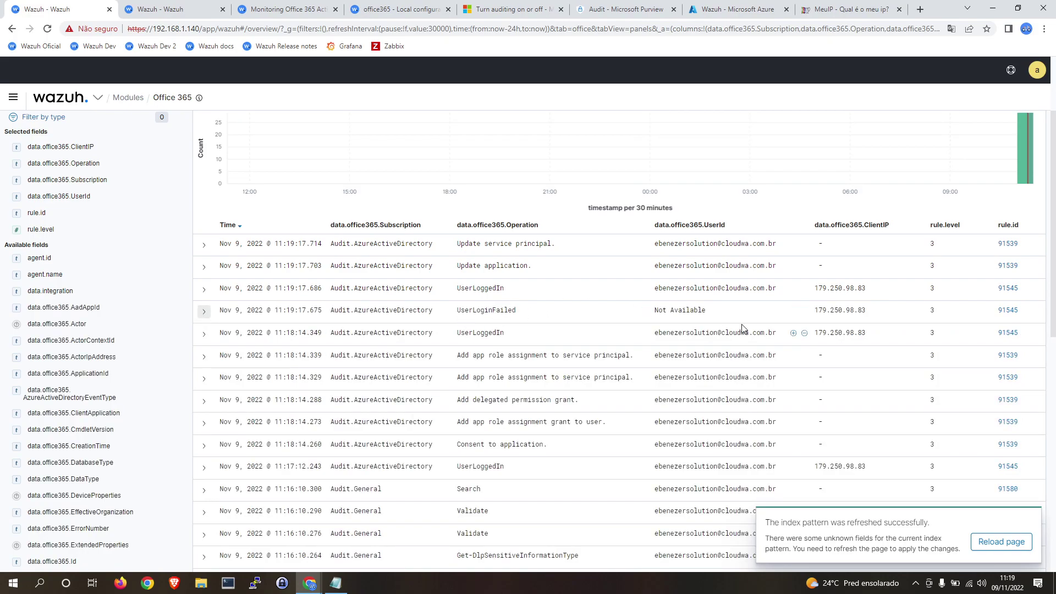
Step: Compare the UserLoginFailed event with the surrounding events, refresh the list and highlight that event's rule ID
double_click(475, 311)
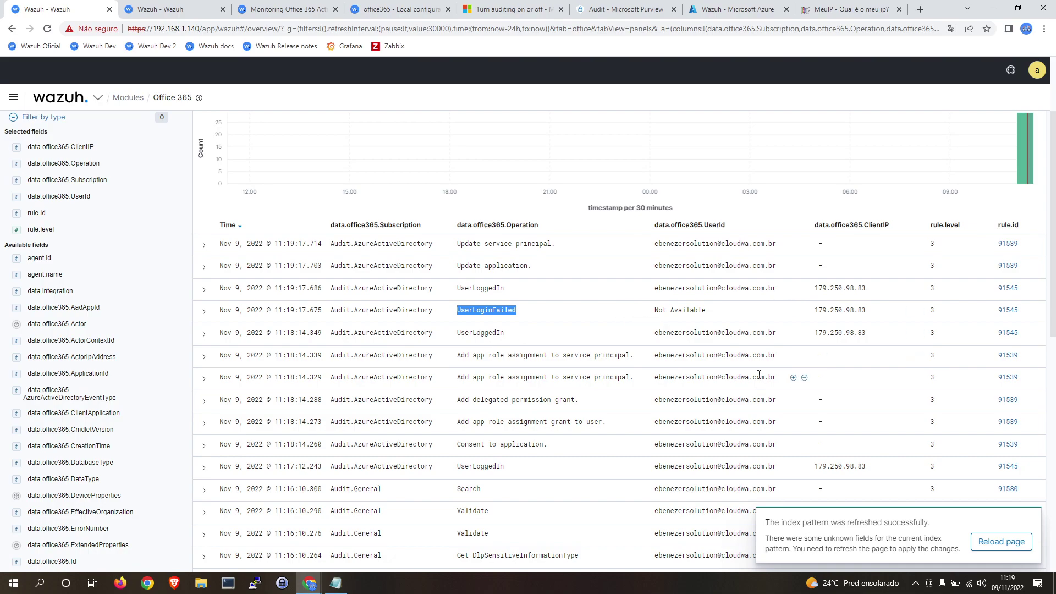
scroll(844, 417, "down", 2)
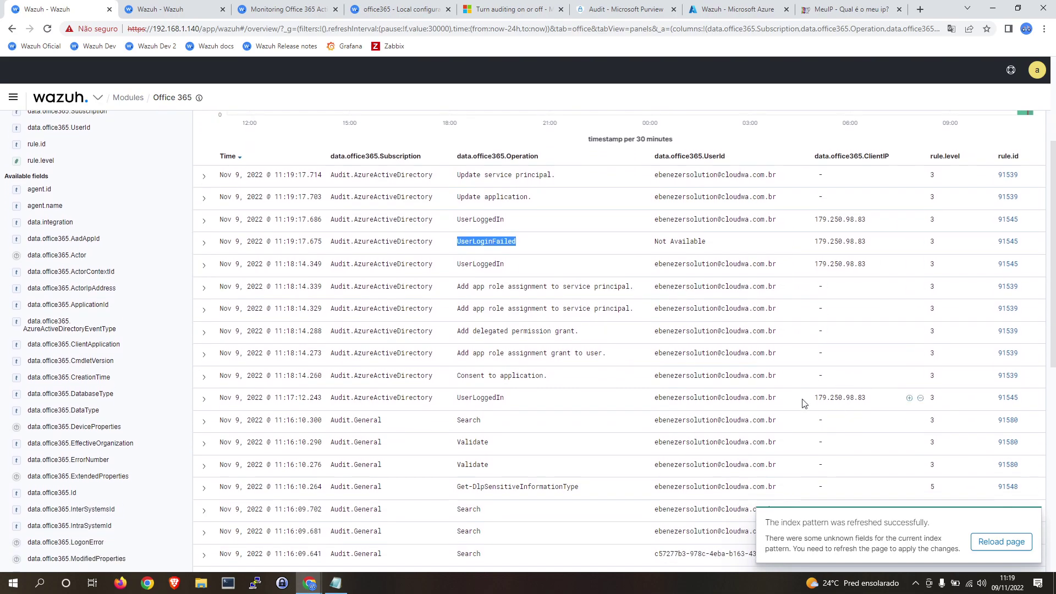
scroll(523, 345, "up", 2)
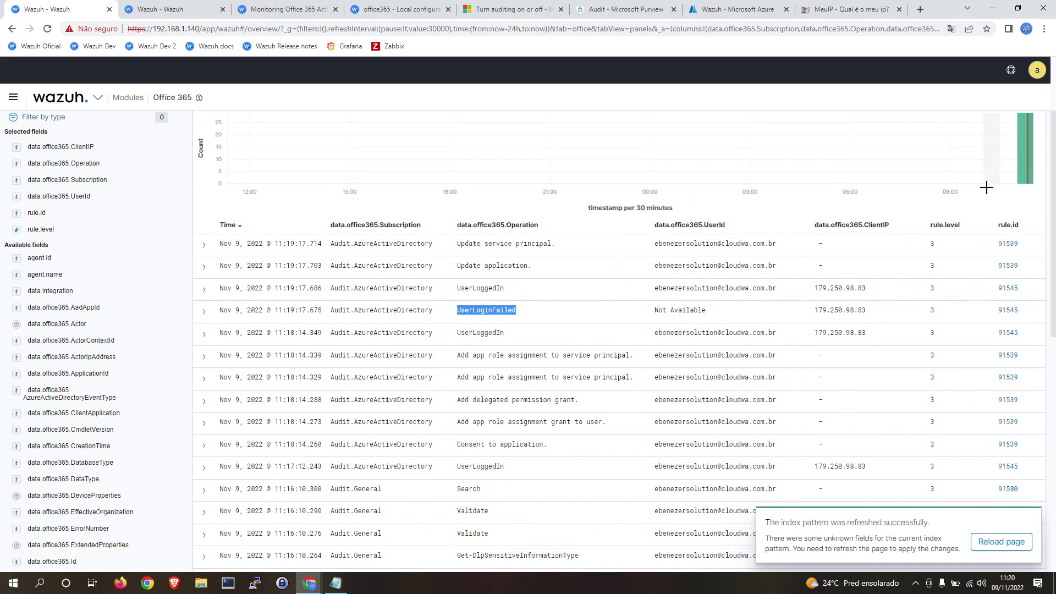
scroll(1000, 170, "up", 2)
left_click(1011, 163)
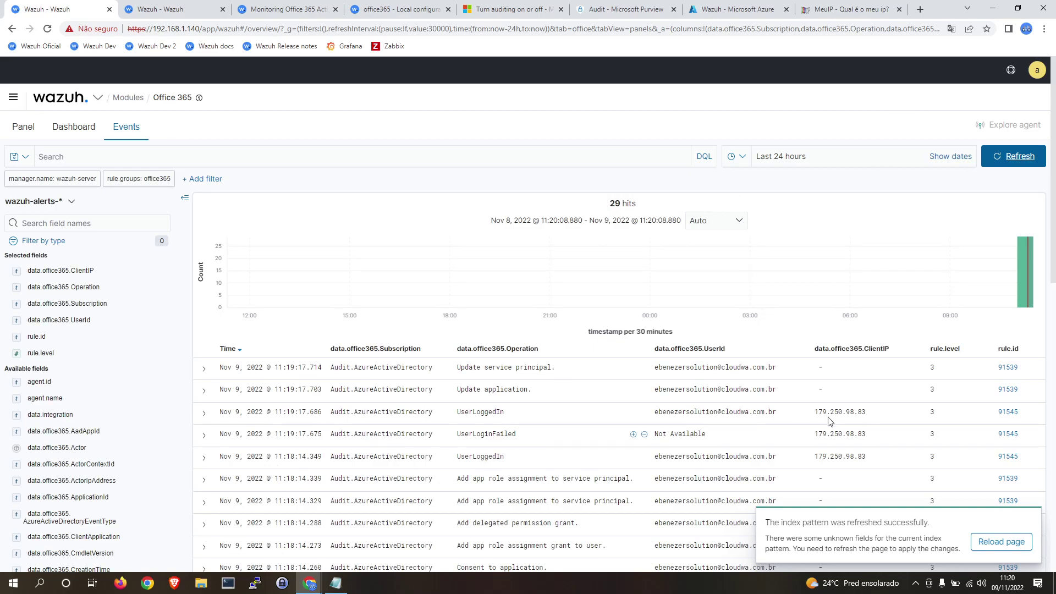
double_click(1008, 443)
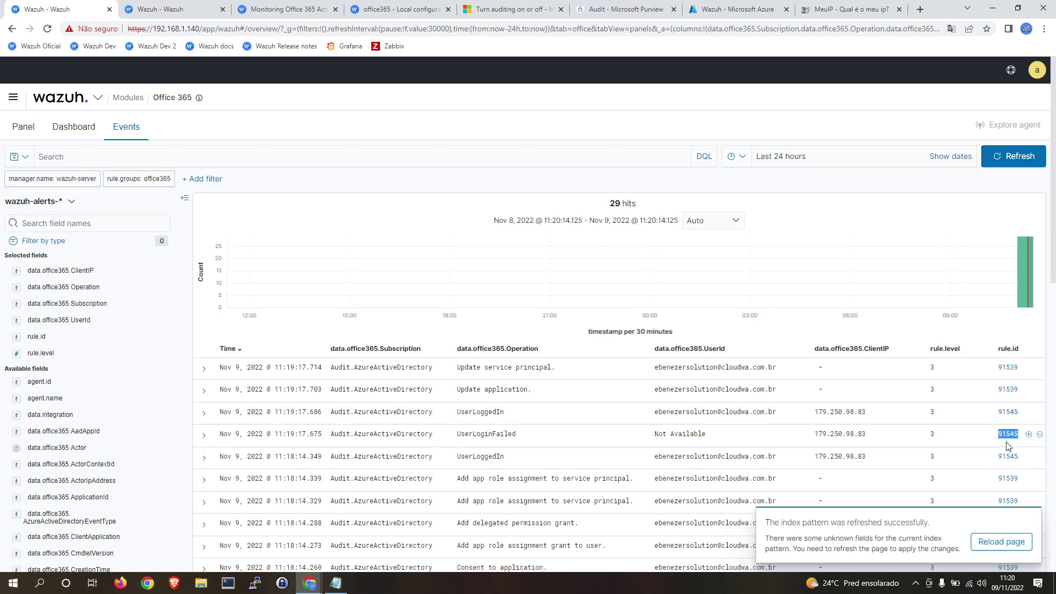
Step: Highlight the UserLoginFailed operation, reload the page to apply the refreshed index pattern and look over the Office 365 dashboard
double_click(482, 434)
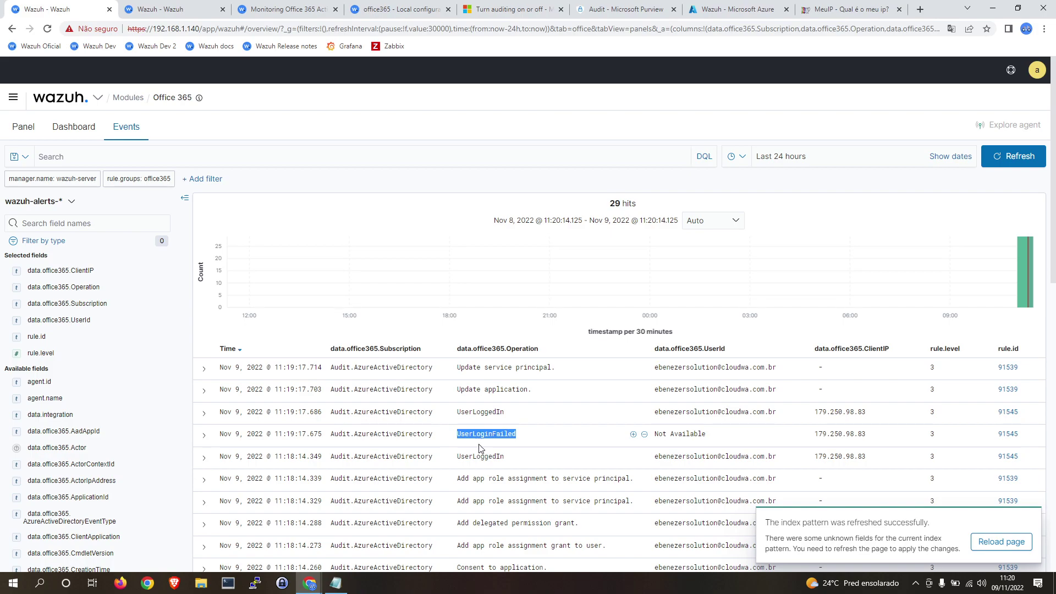
left_click(1001, 542)
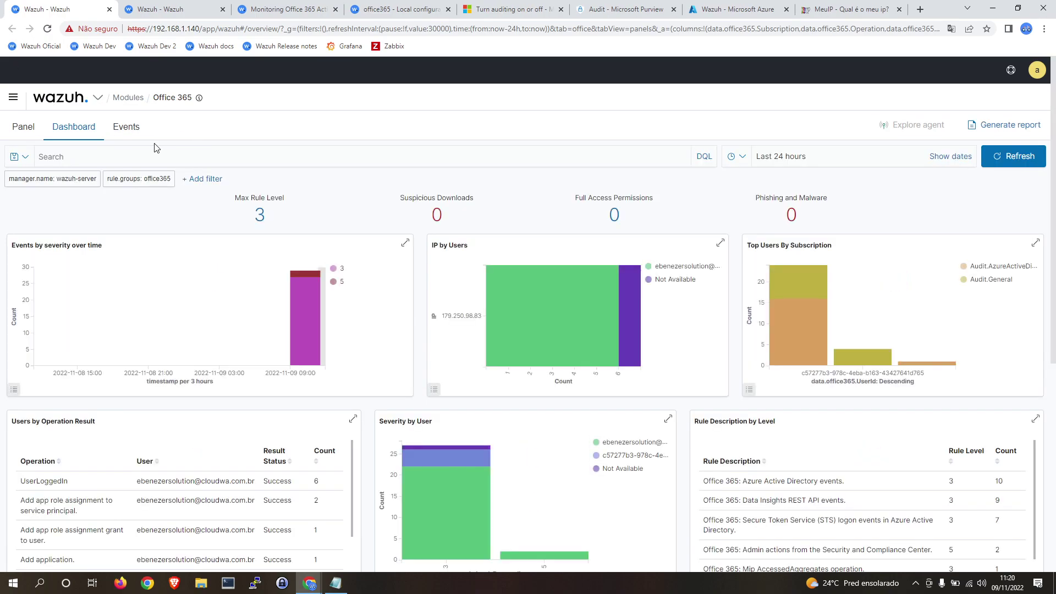
scroll(509, 149, "down", 1)
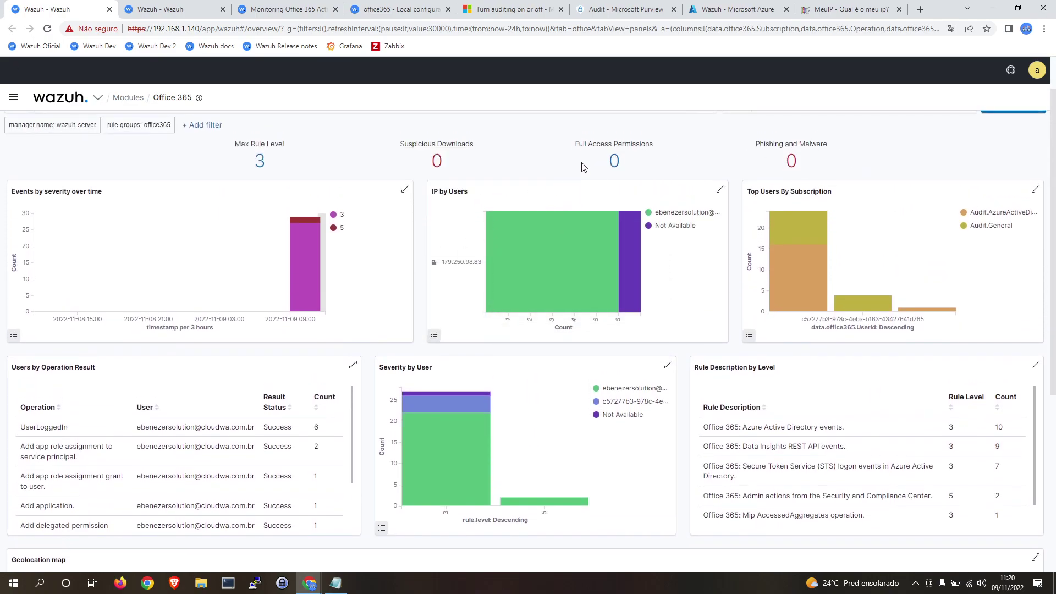
scroll(304, 147, "up", 1)
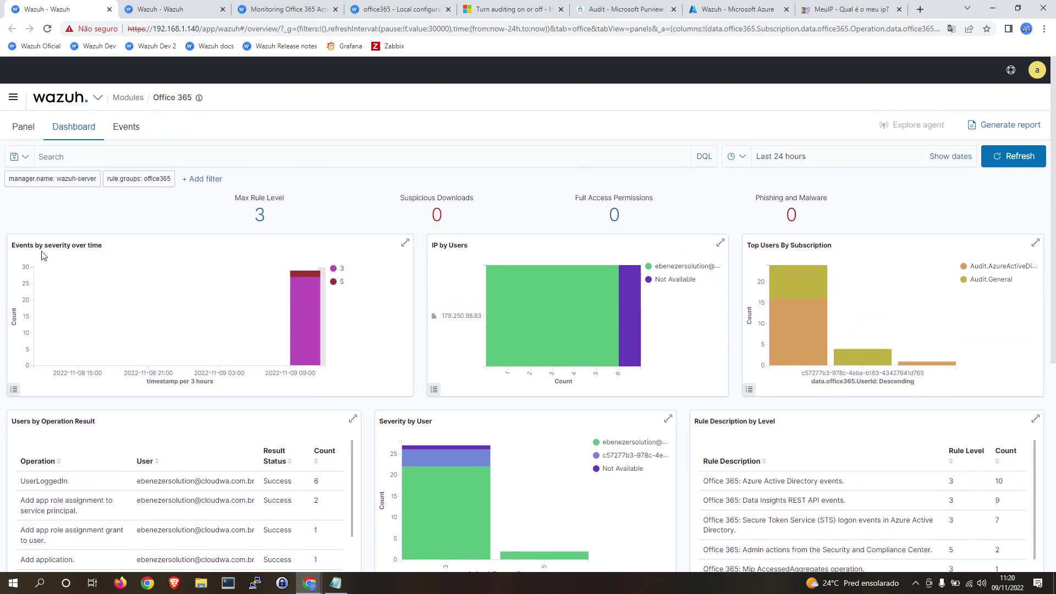
Step: Filter the dashboard to rule level 5 using the Events by severity over time chart
left_click_drag(17, 243, 105, 250)
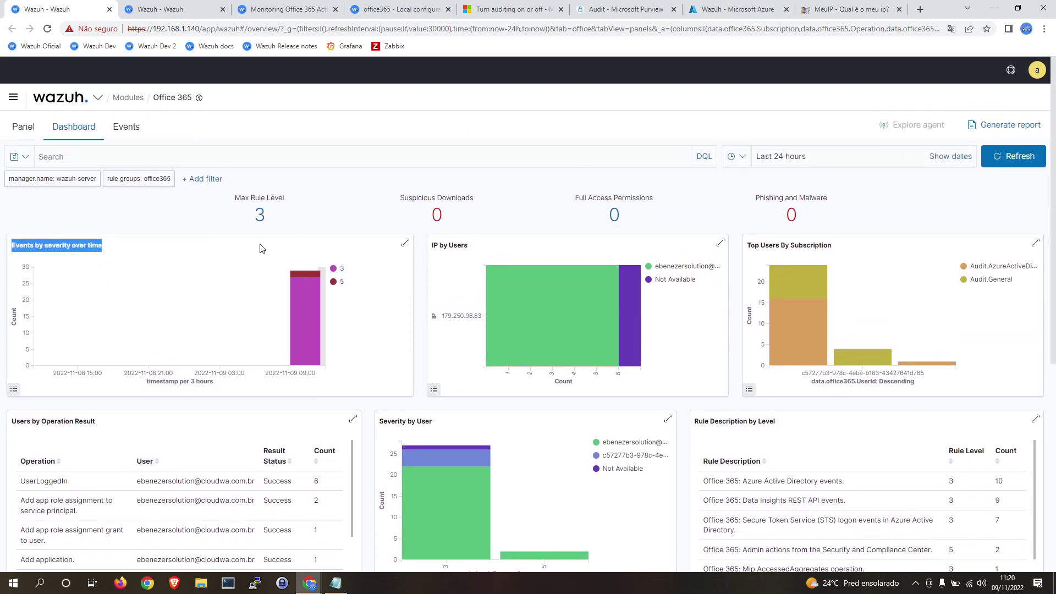
left_click(340, 282)
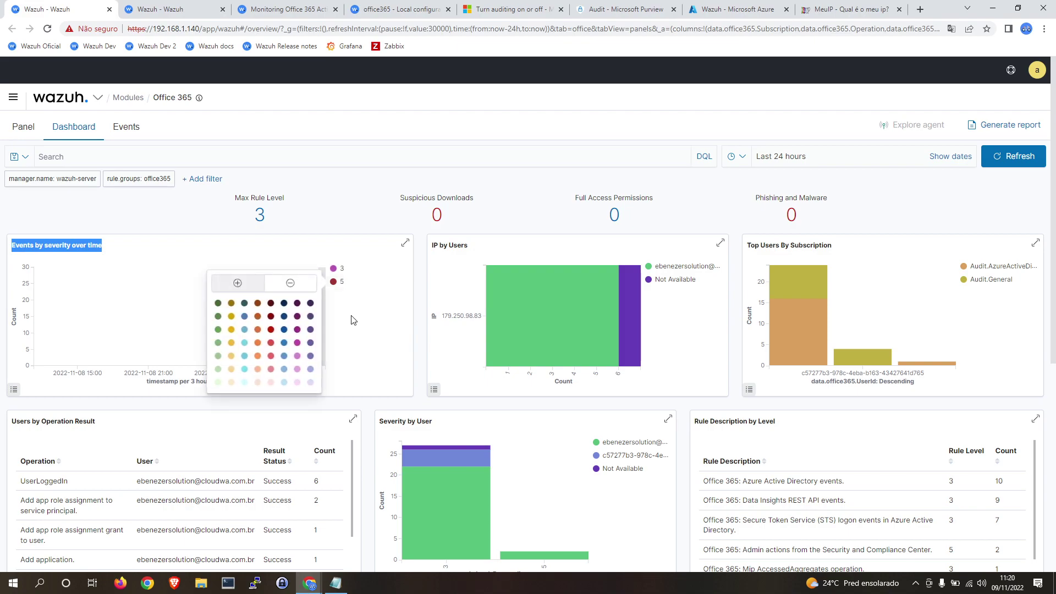
left_click(237, 283)
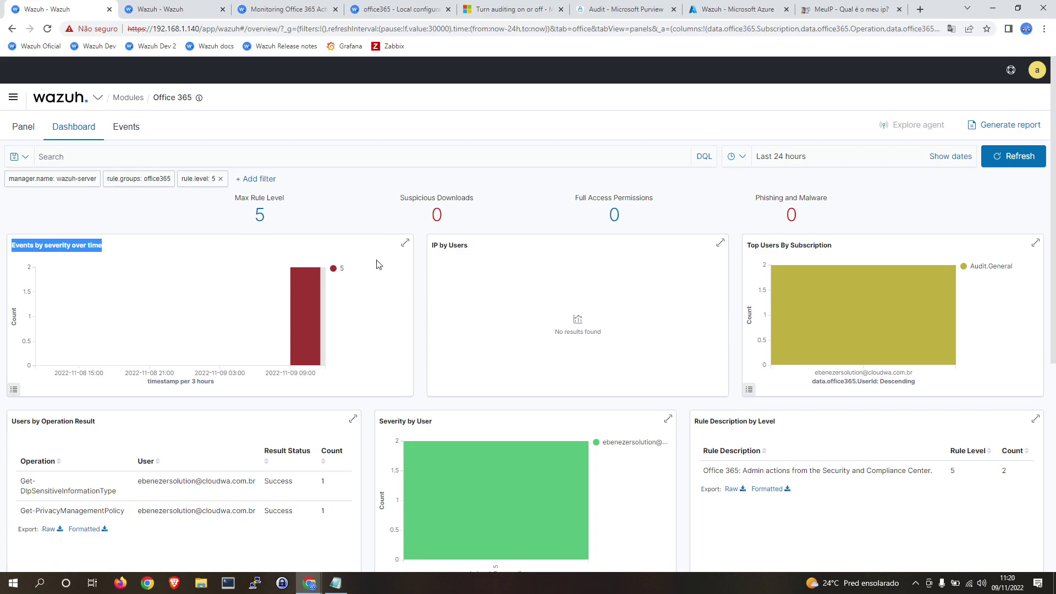
Step: Examine the level 5 events, including the expanded document fields of the Get-PrivacyManagementPolicy event
left_click(137, 141)
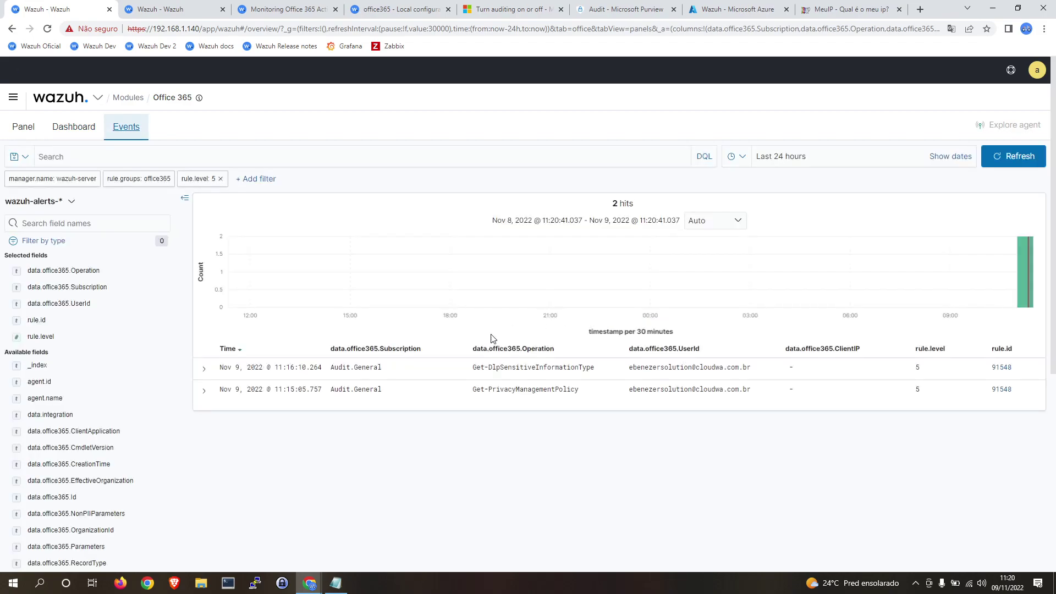
left_click(204, 390)
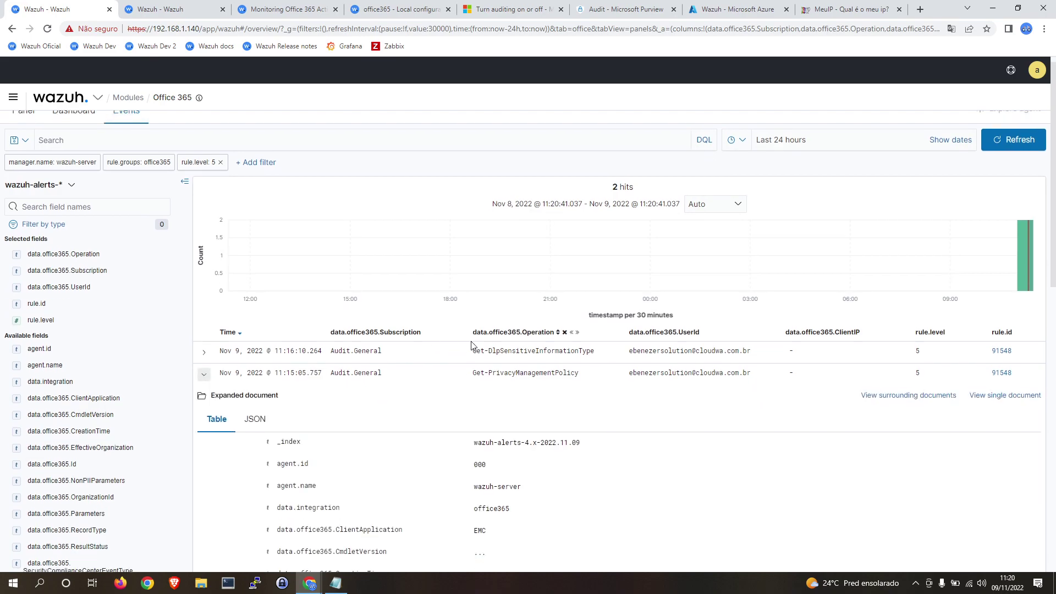
scroll(636, 358, "down", 8)
scroll(506, 418, "up", 10)
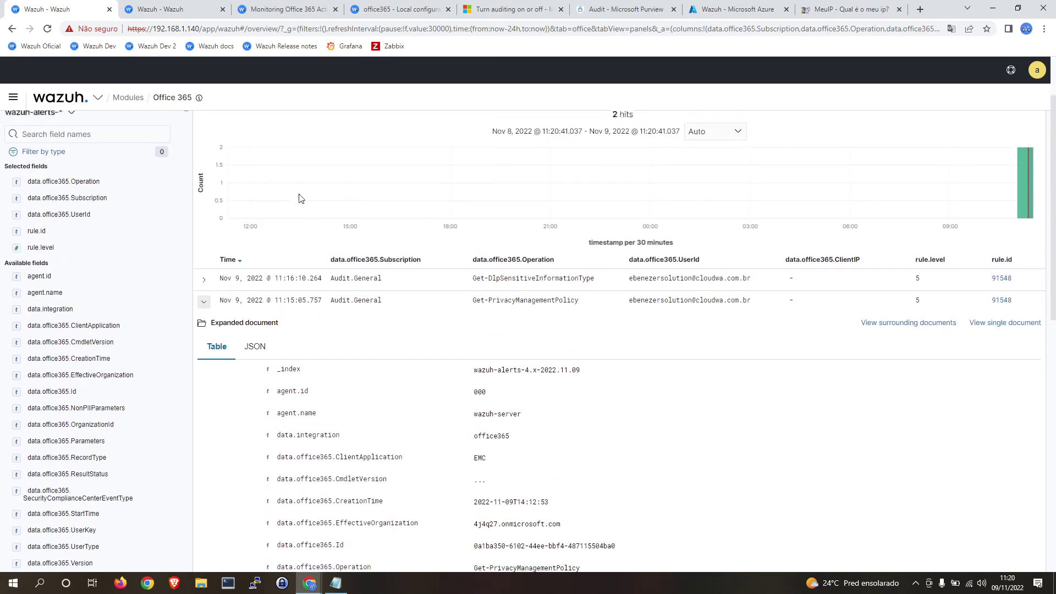
Step: Clear the rule.level 5 filter from the dashboard and examine the Full Access Permissions and Phishing and Malware counters
left_click(83, 132)
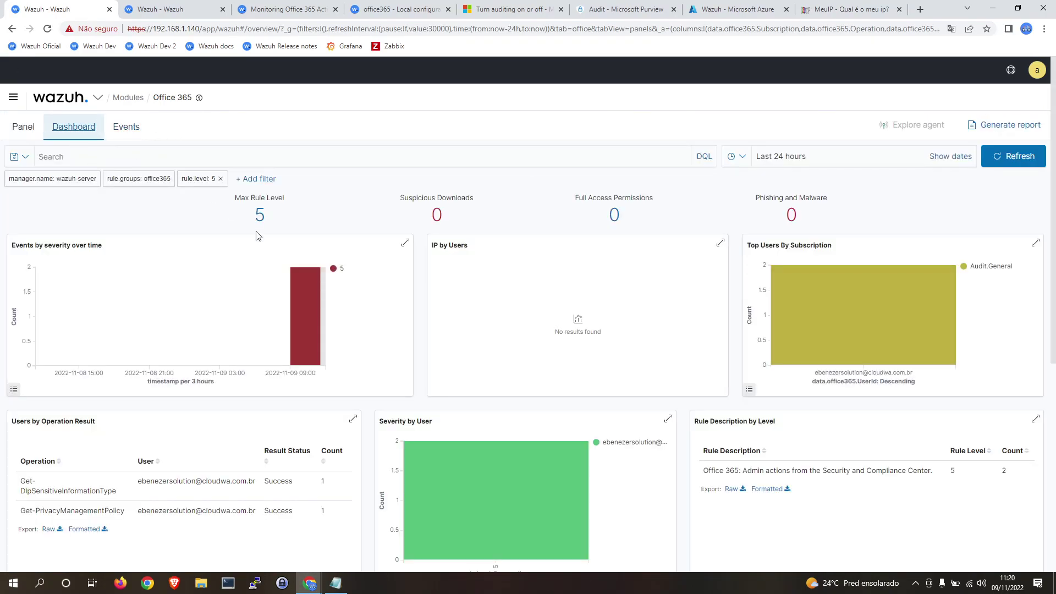
left_click(220, 178)
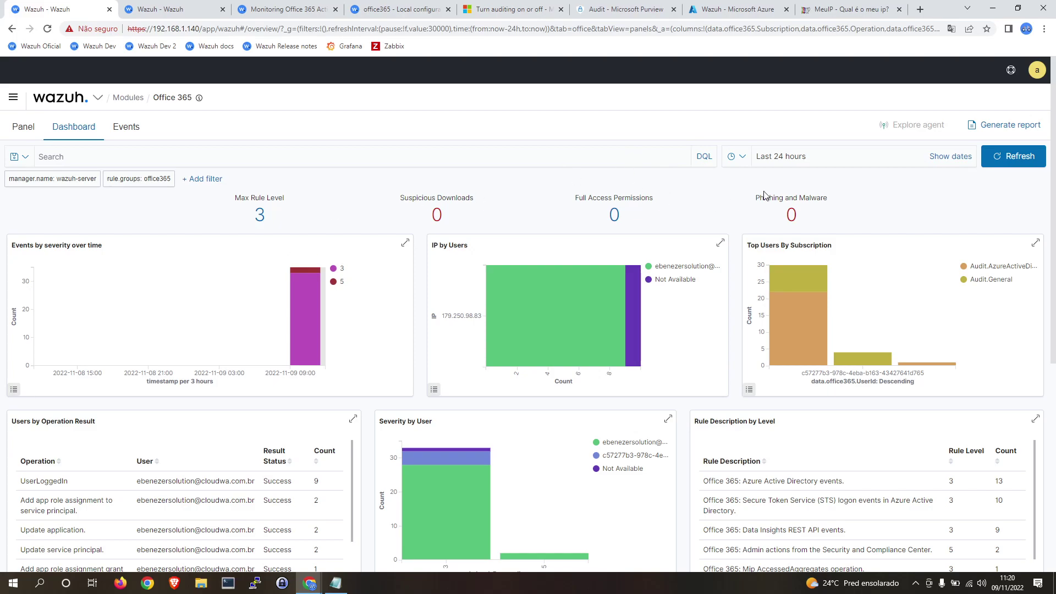
mouse_move(395, 203)
left_mouse_down()
mouse_move(437, 203)
mouse_move(429, 227)
mouse_move(397, 198)
left_mouse_up()
triple_click(605, 194)
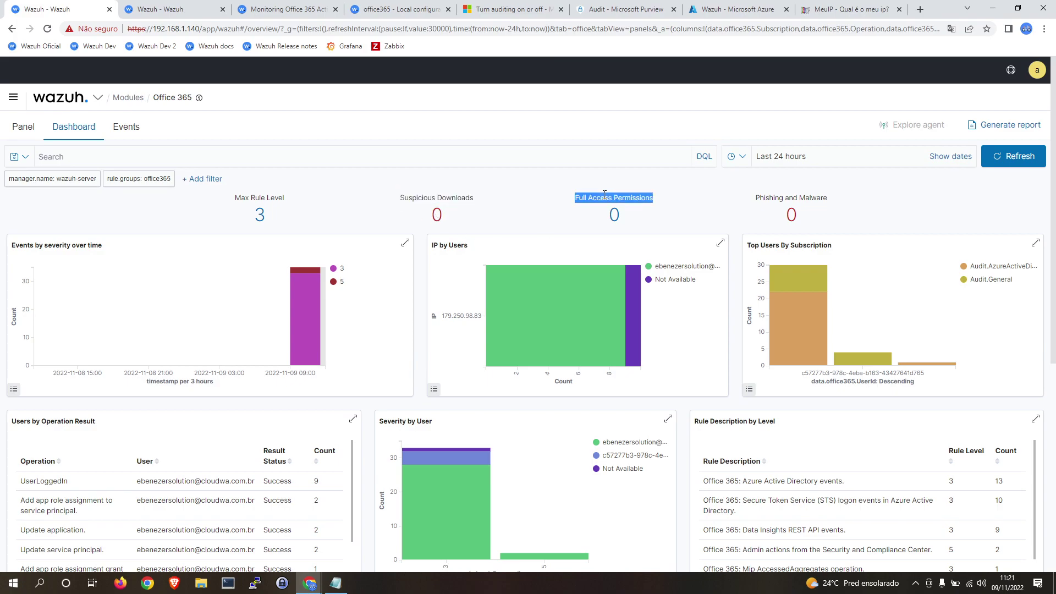
left_click(790, 197)
double_click(806, 195)
left_click(830, 229)
left_click_drag(835, 200, 764, 232)
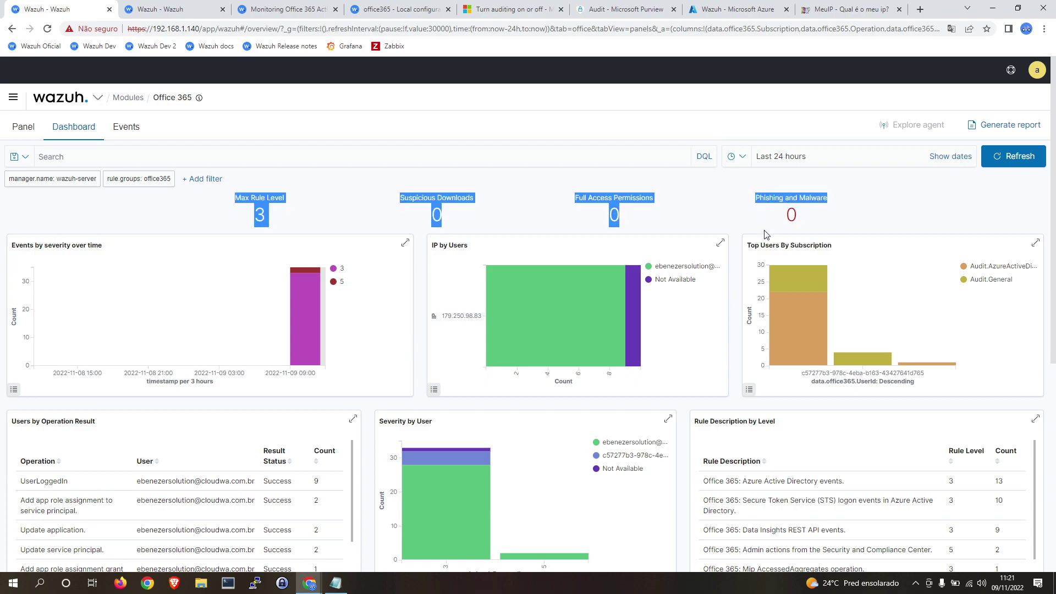
left_click(810, 193)
triple_click(812, 197)
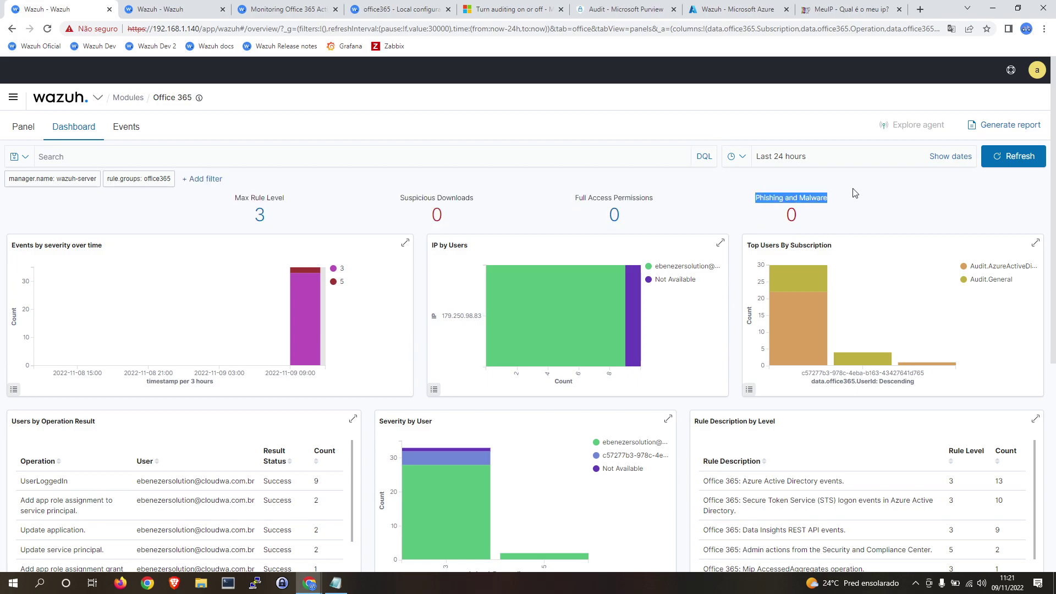
Step: Examine the lower dashboard charts and the Geolocation map, zooming it and shifting it towards the southern continents
scroll(860, 203, "down", 2)
scroll(819, 165, "down", 3)
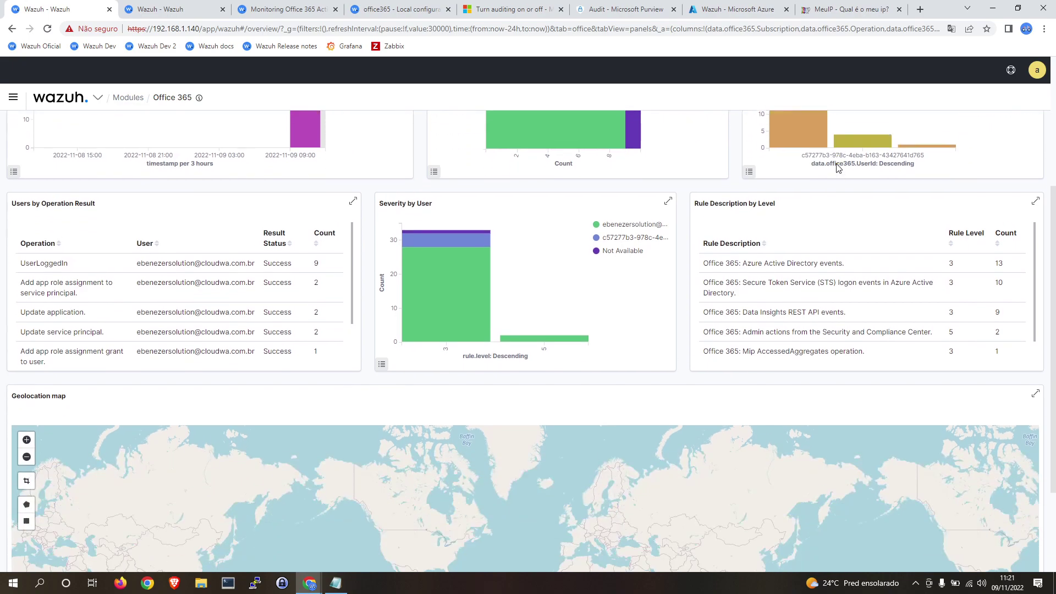
scroll(880, 330, "down", 2)
scroll(881, 354, "down", 1)
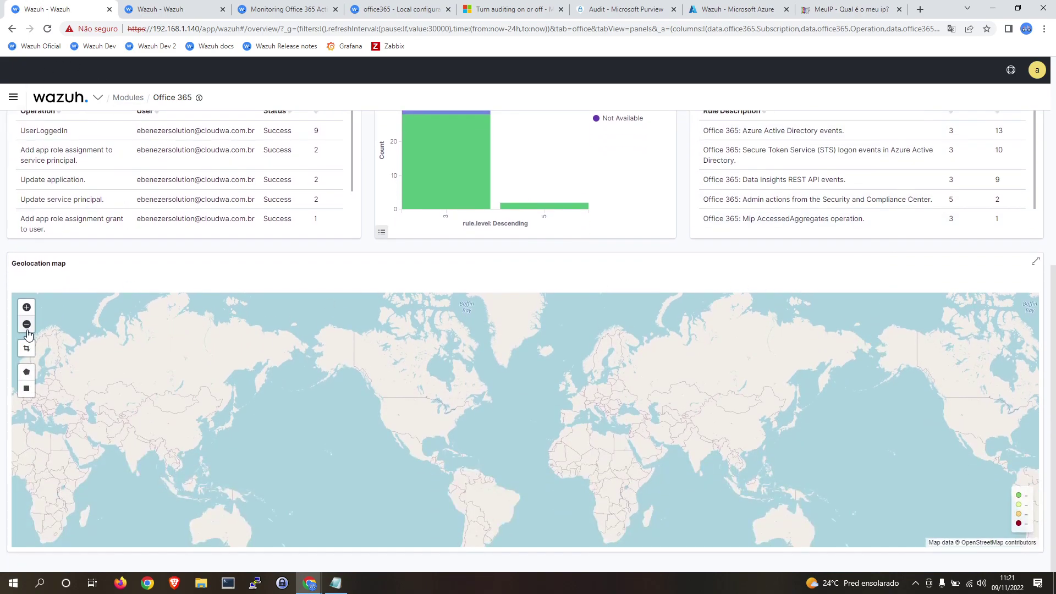
left_click(26, 307)
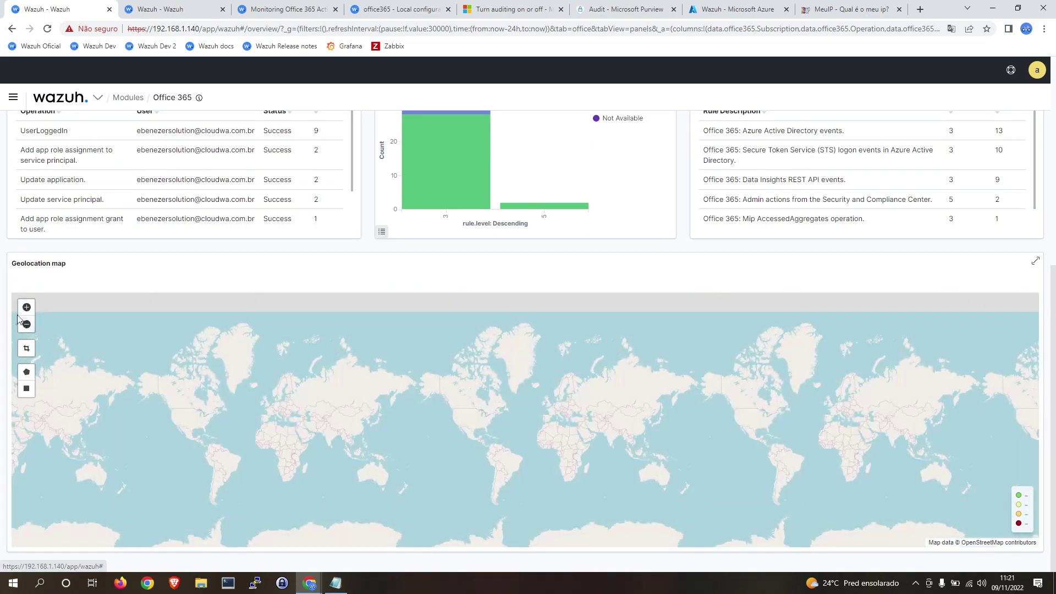
left_click(26, 309)
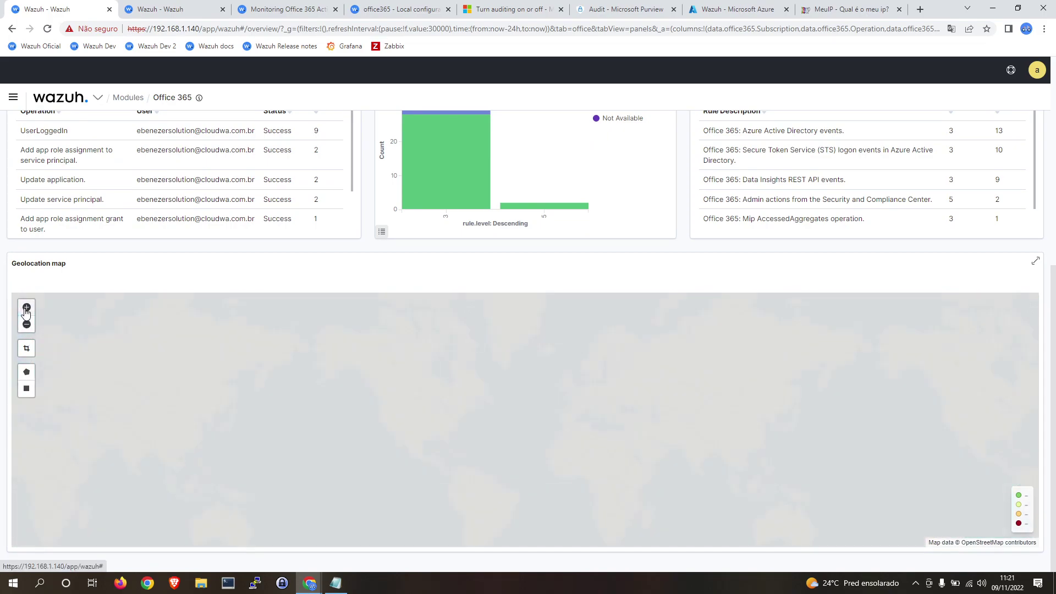
left_click(27, 309)
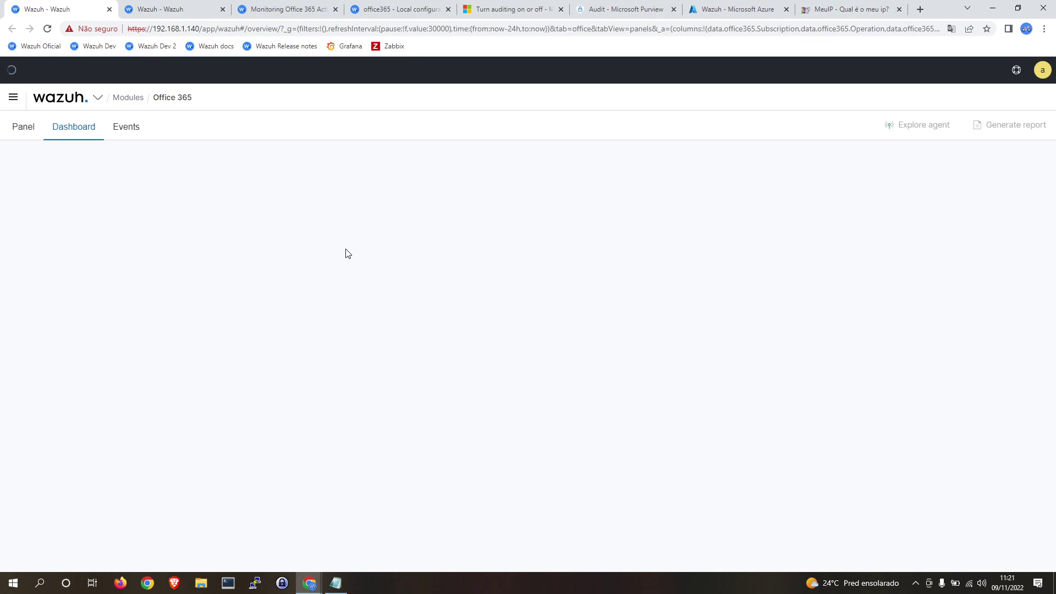
scroll(556, 414, "down", 6)
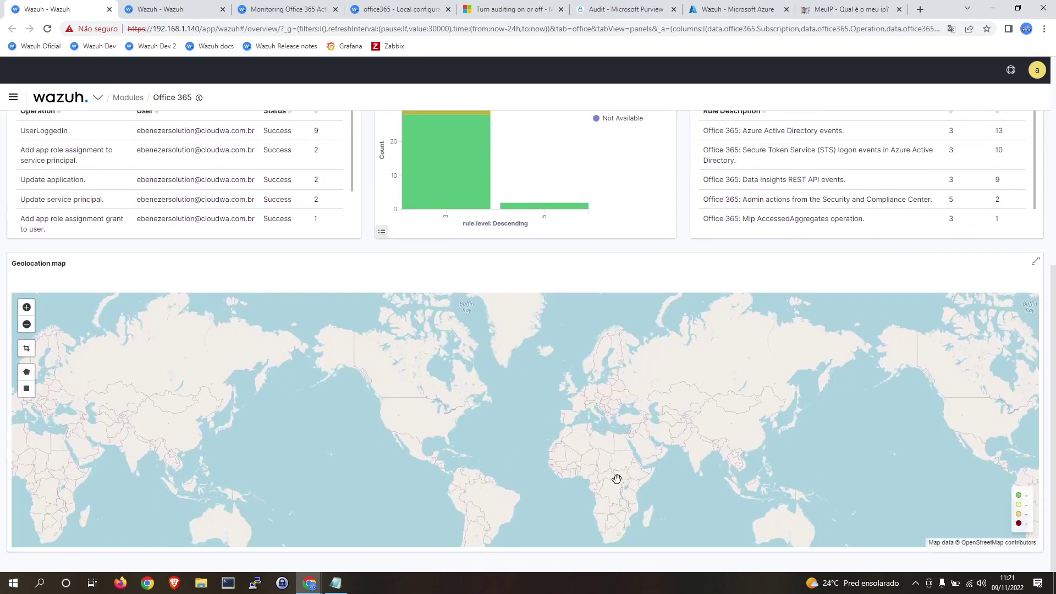
left_click_drag(520, 455, 479, 424)
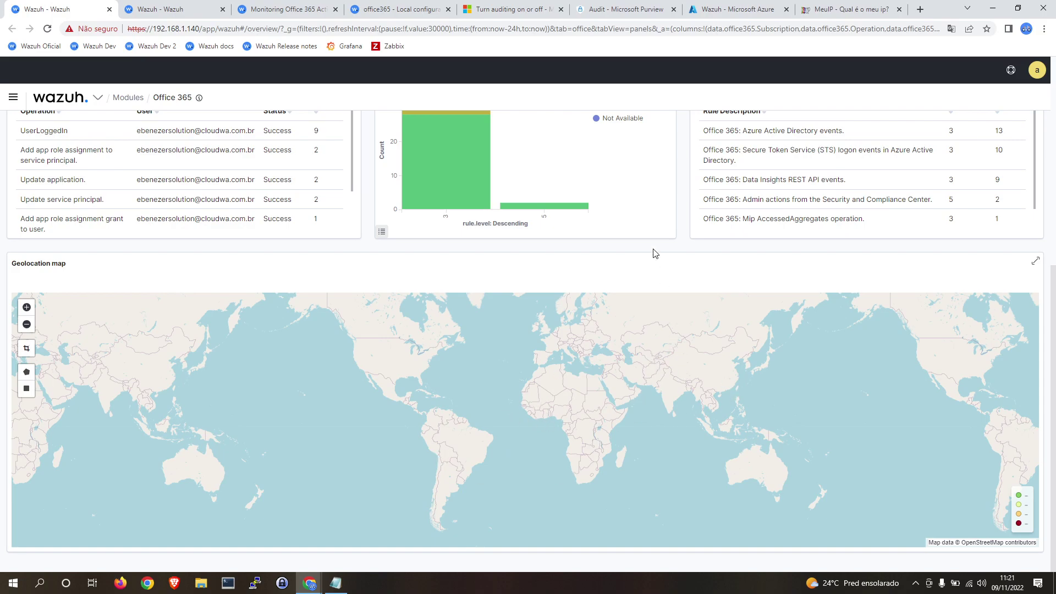
Step: Show the Office 365 panel overview and examine its Top client IP and Top operations tables
scroll(663, 283, "up", 7)
left_click(40, 128)
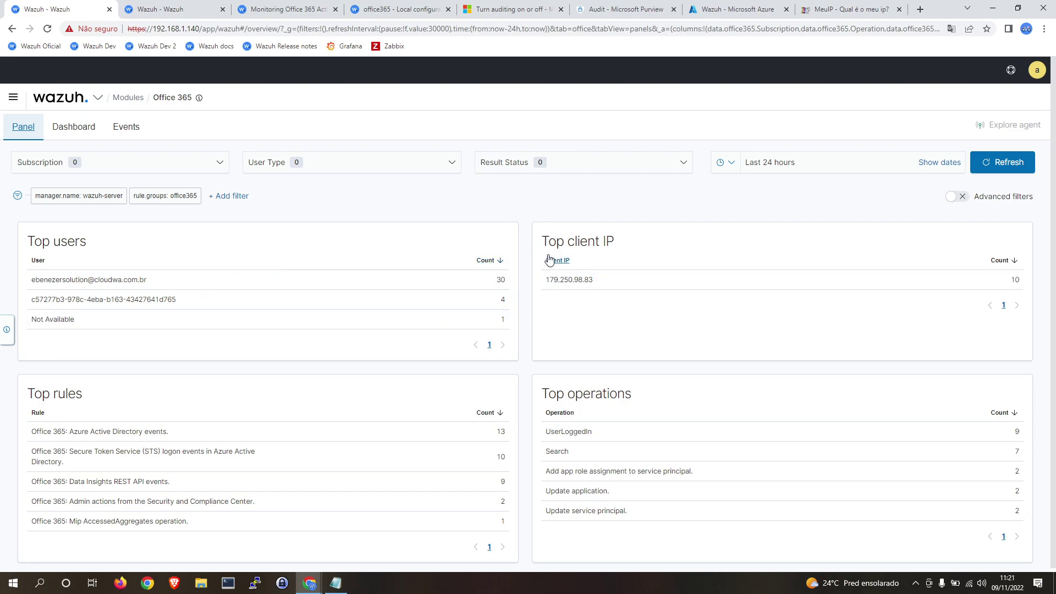
left_click_drag(615, 245, 546, 242)
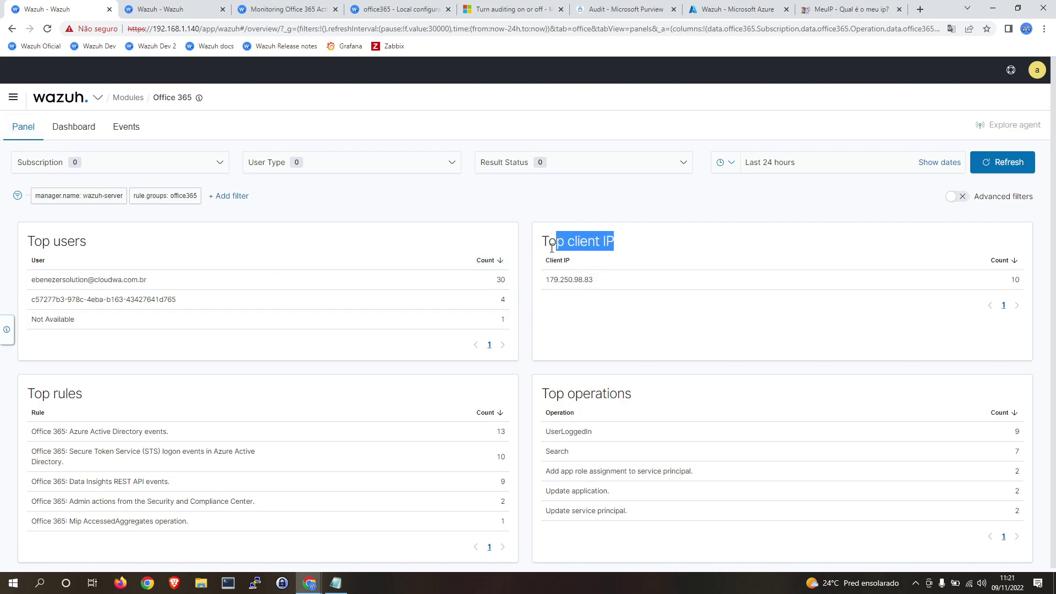
left_click(583, 318)
scroll(544, 384, "down", 1)
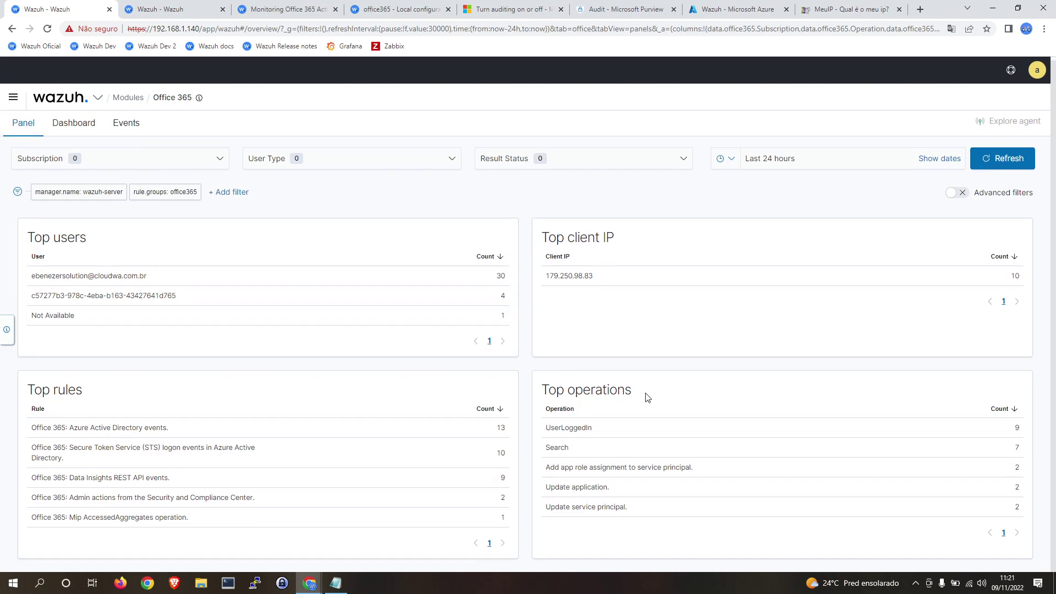
left_click_drag(634, 391, 539, 390)
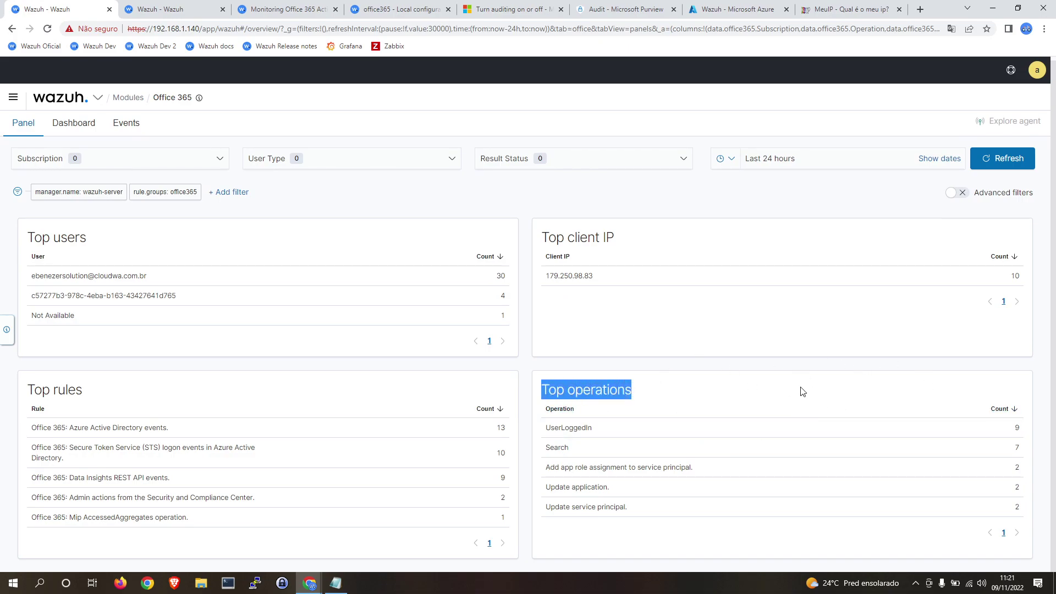
Step: Drill down into the UserLoggedIn operation and look through its charts and list of logon events
left_click(609, 432)
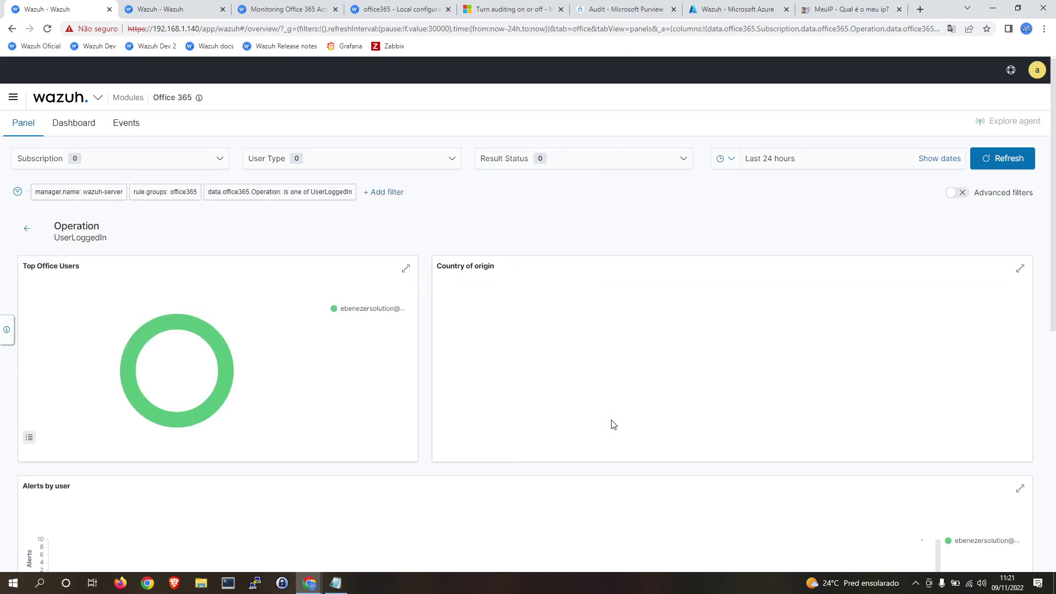
scroll(692, 383, "down", 8)
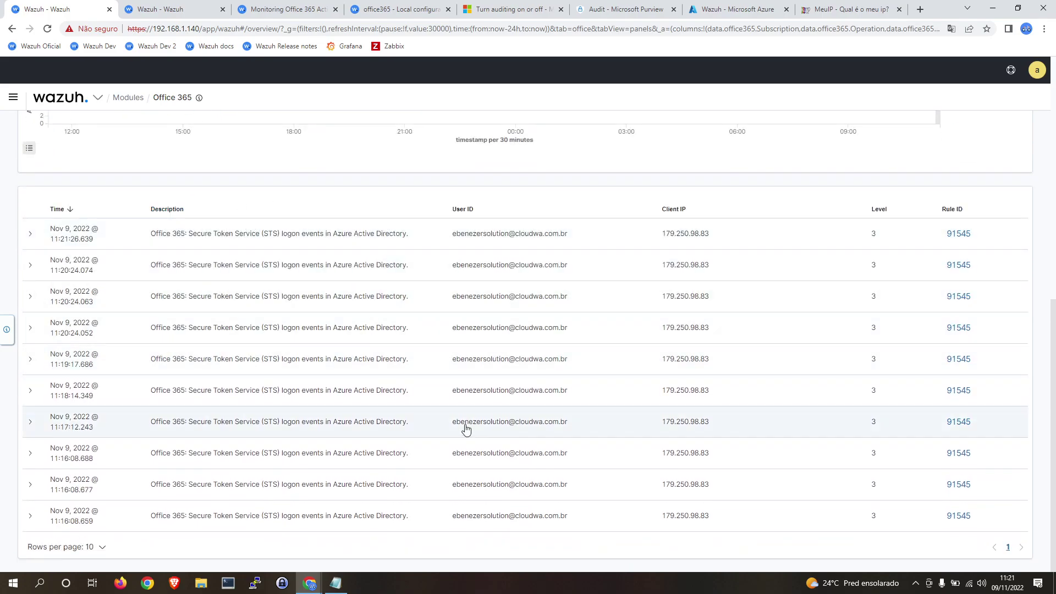
scroll(868, 357, "up", 10)
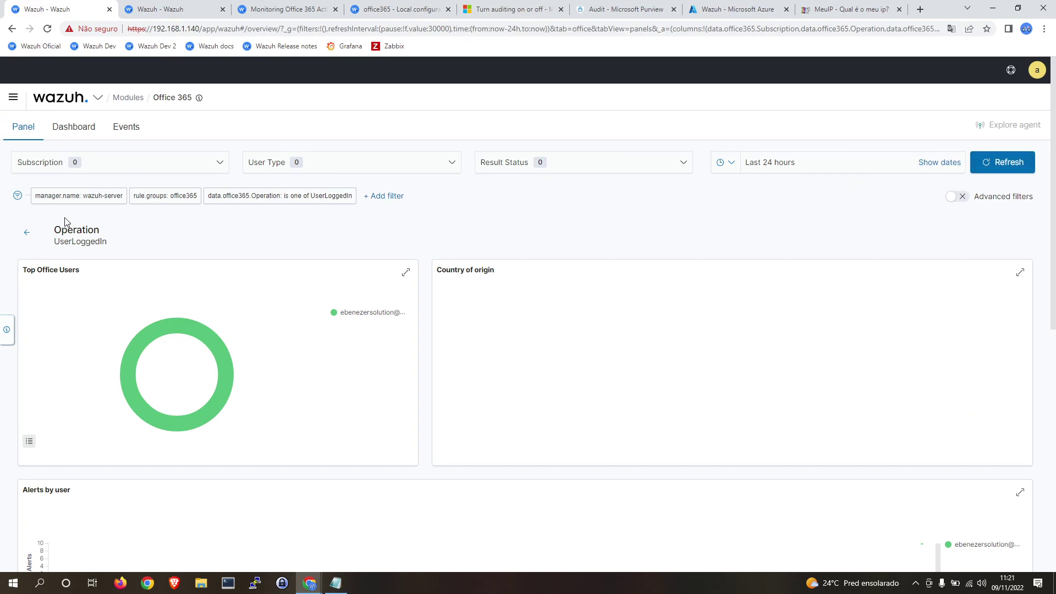
Step: Check the Office 365 module configuration details, close them and return to the panel overview
left_click(11, 341)
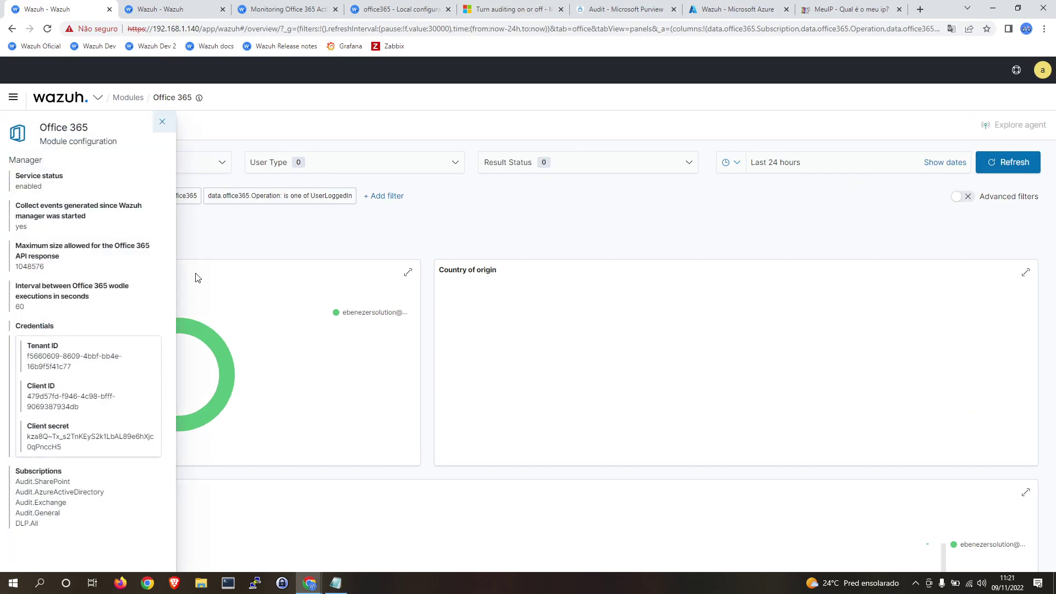
left_click(161, 121)
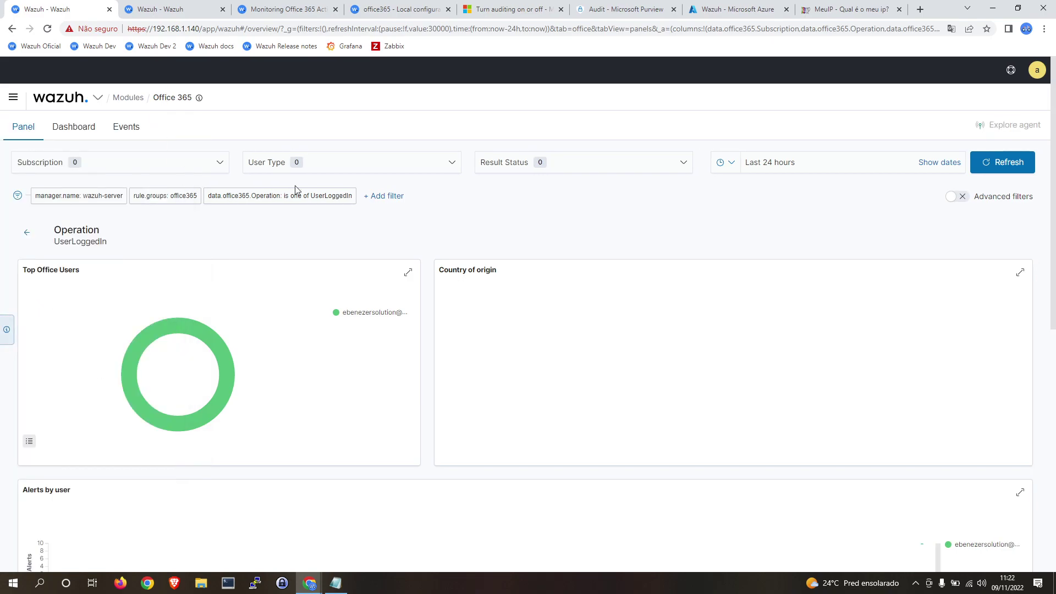
left_click(38, 136)
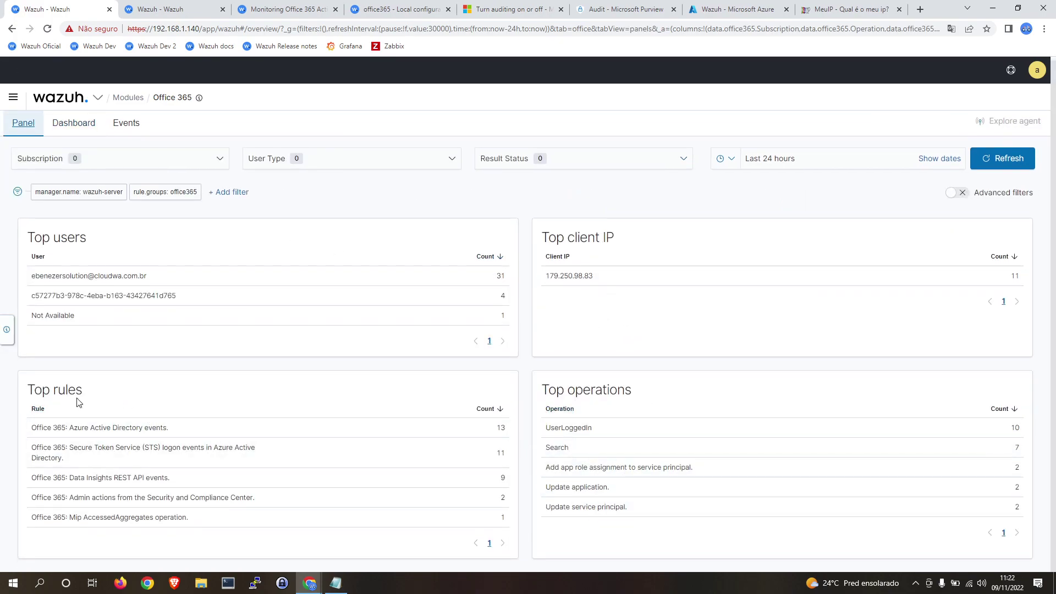
Step: Drill down from Top rules into "Office 365: Azure Active Directory events." and look through its charts and events
left_click_drag(81, 386, 25, 390)
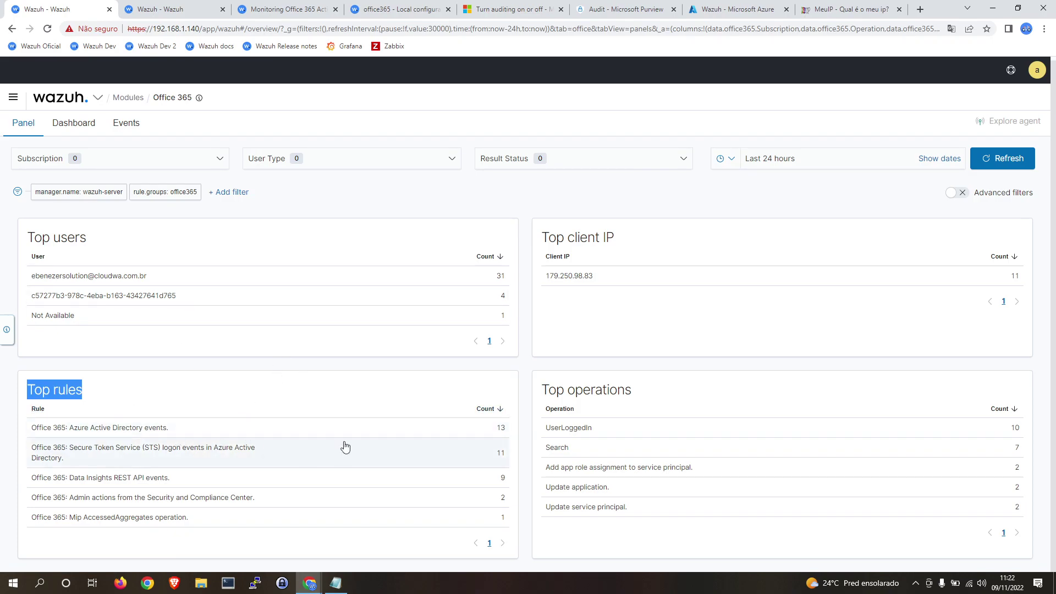
left_click(222, 427)
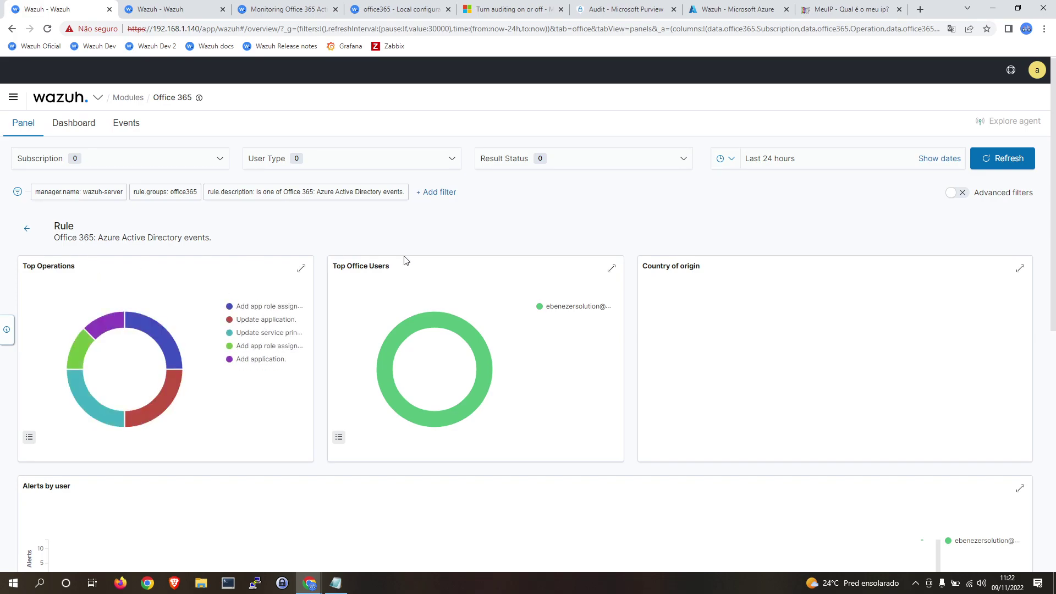
scroll(484, 284, "down", 6)
scroll(583, 399, "down", 2)
scroll(585, 397, "up", 8)
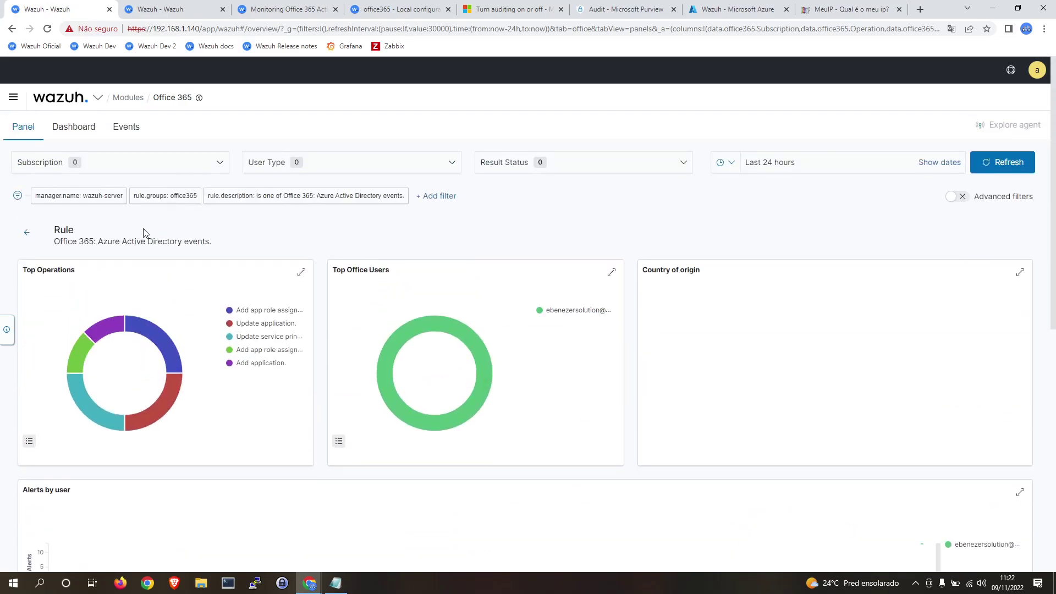
Step: Show the Office 365 dashboard and look through its charts, tables and geolocation map
left_click(70, 131)
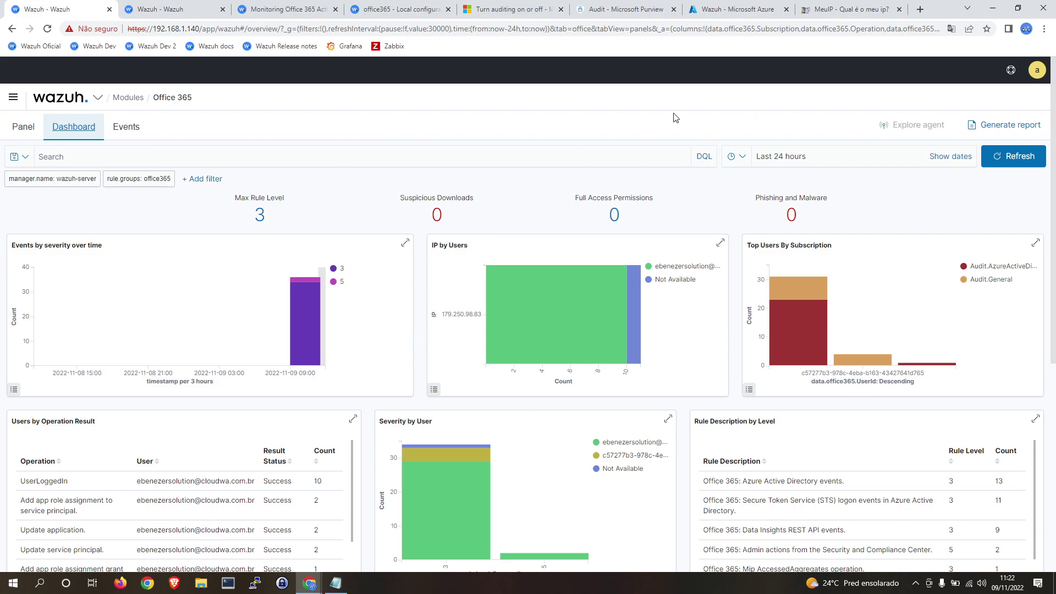
scroll(765, 165, "down", 6)
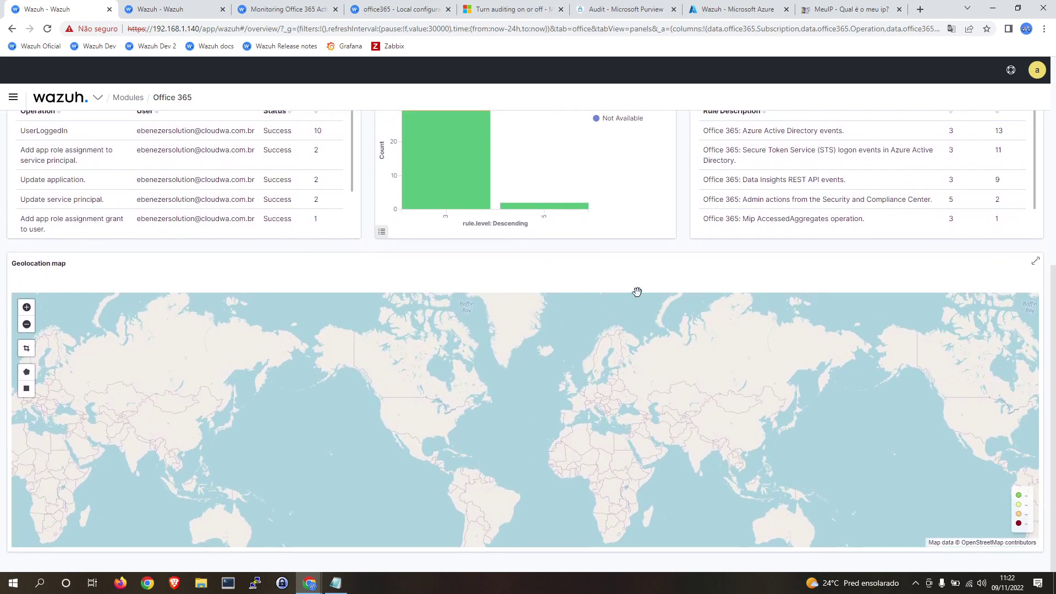
scroll(629, 300, "up", 6)
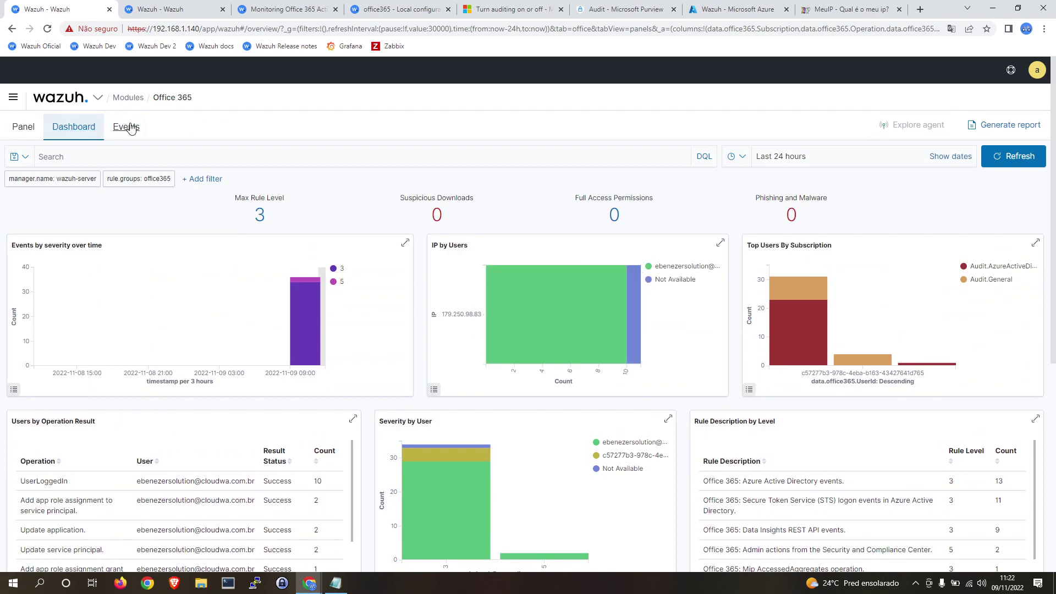
Step: Show the Office 365 events list, inspect the fields of the newest UserLoggedIn event and collapse it again
left_click(130, 128)
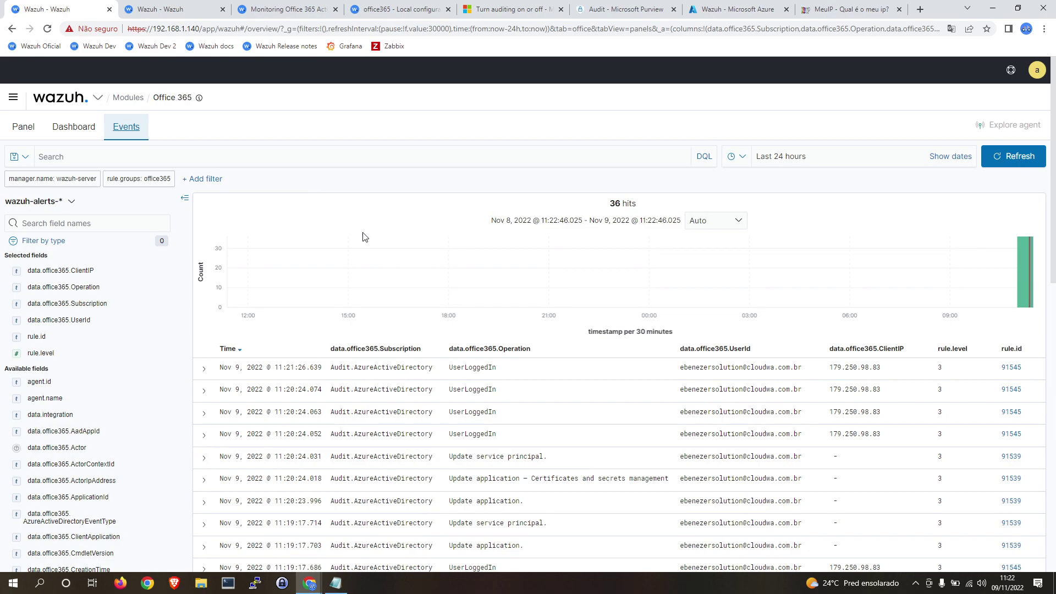
scroll(677, 384, "down", 4)
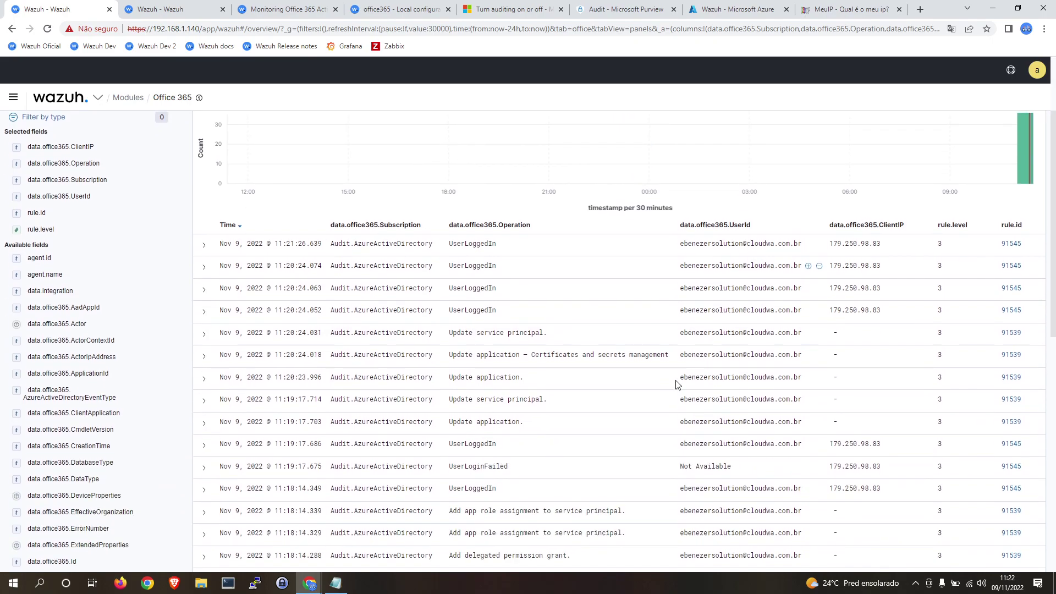
scroll(394, 228, "up", 3)
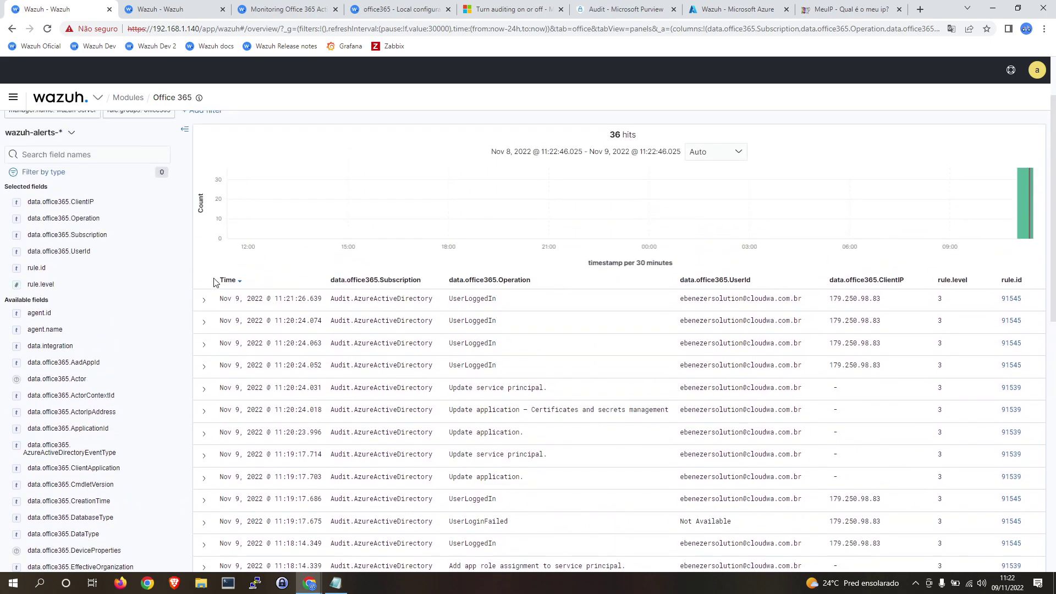
left_click(204, 300)
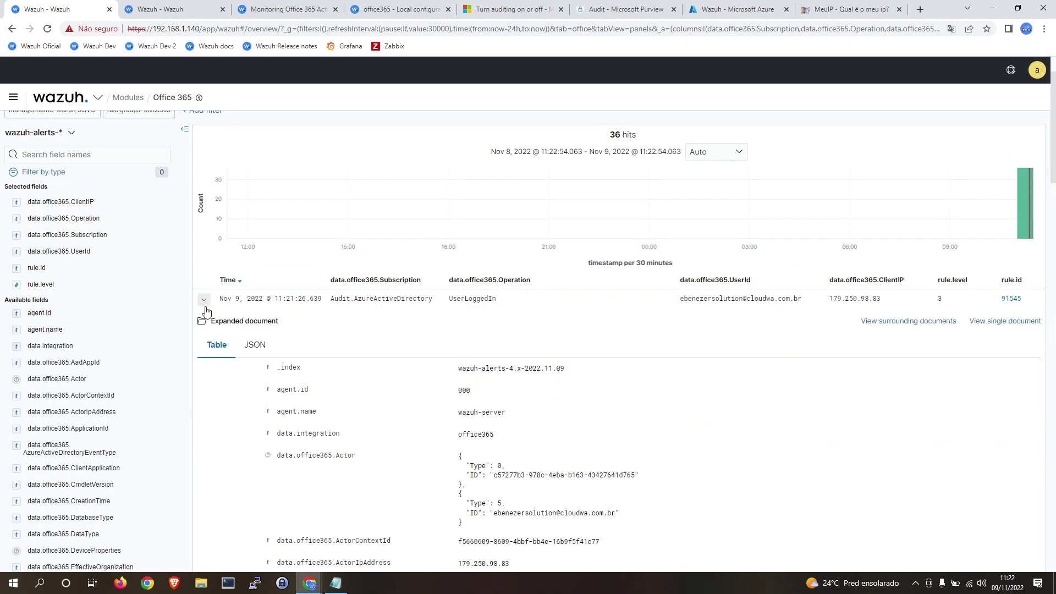
scroll(323, 250, "down", 3)
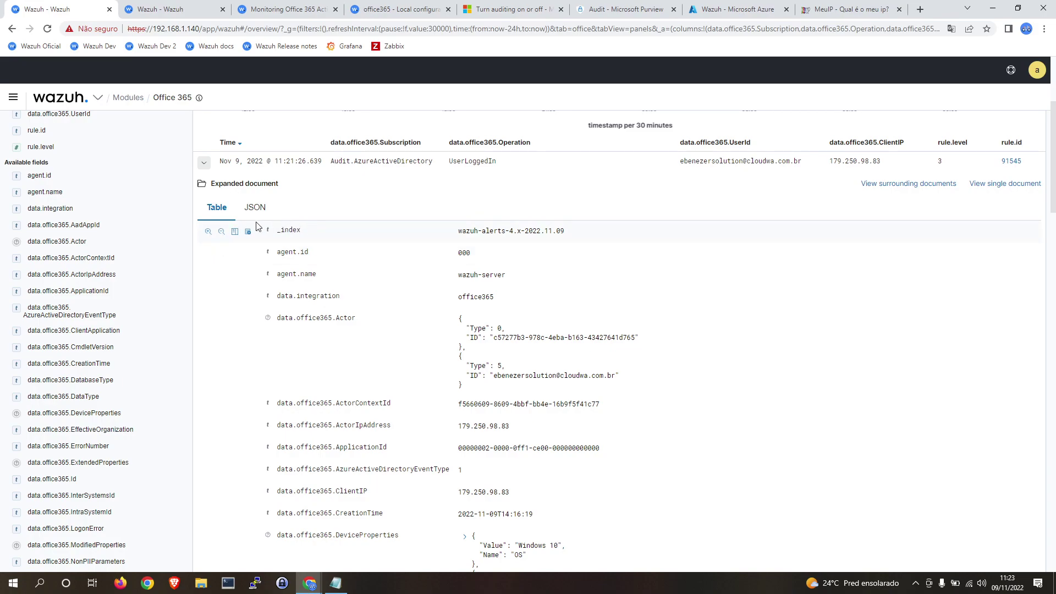
left_click(204, 163)
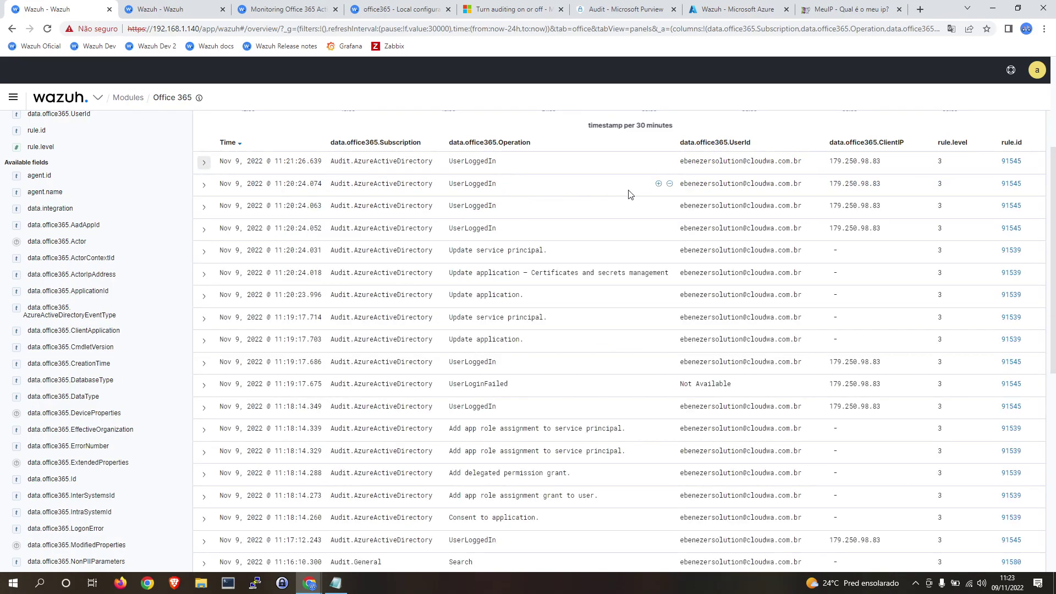
Step: Look through the rest of the Office 365 events down to the oldest entry and return to the start
scroll(625, 203, "down", 3)
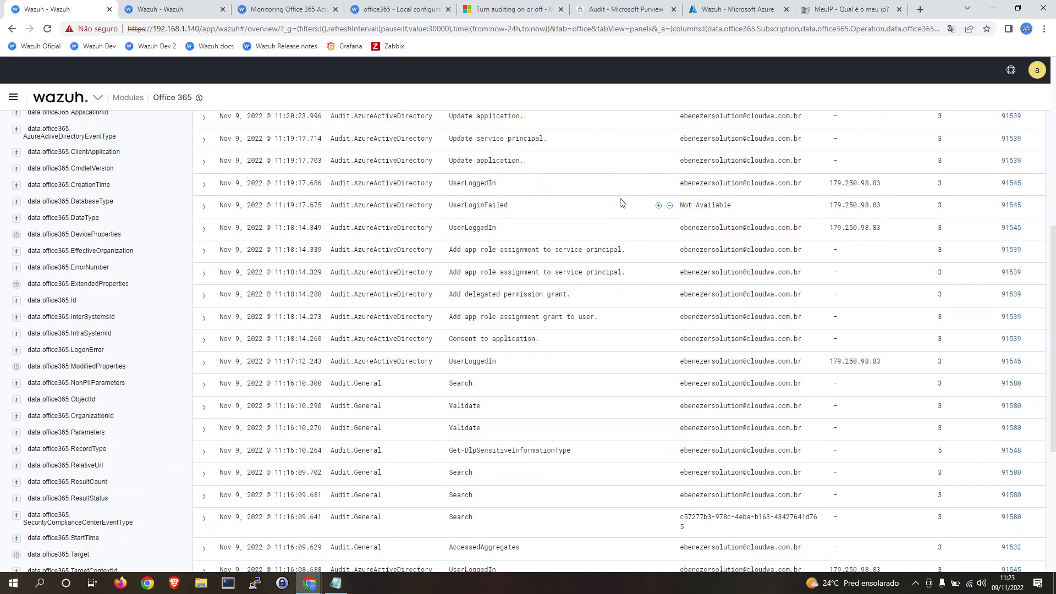
scroll(622, 203, "down", 5)
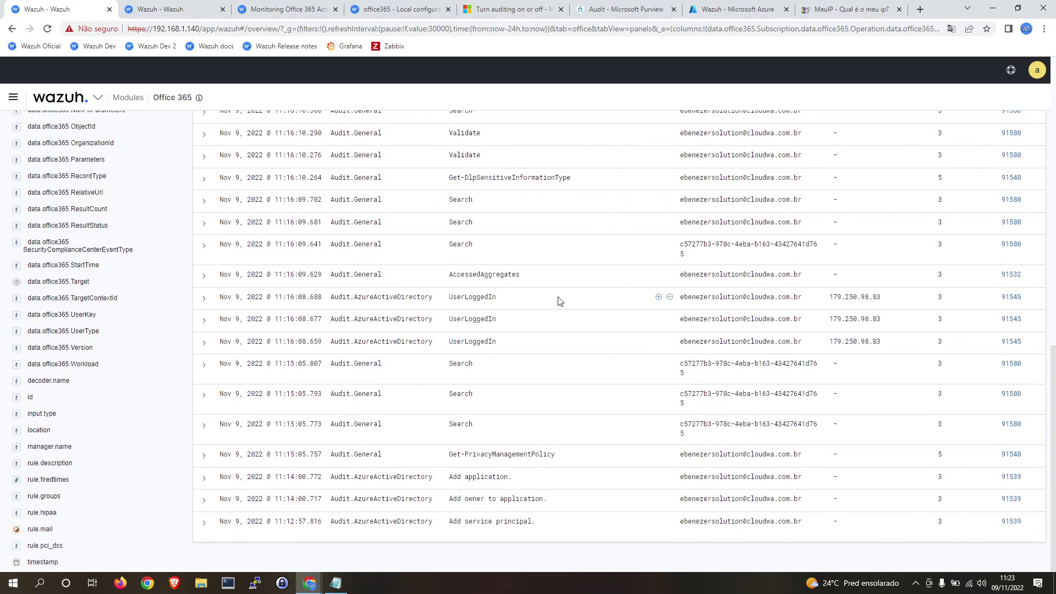
scroll(560, 301, "up", 8)
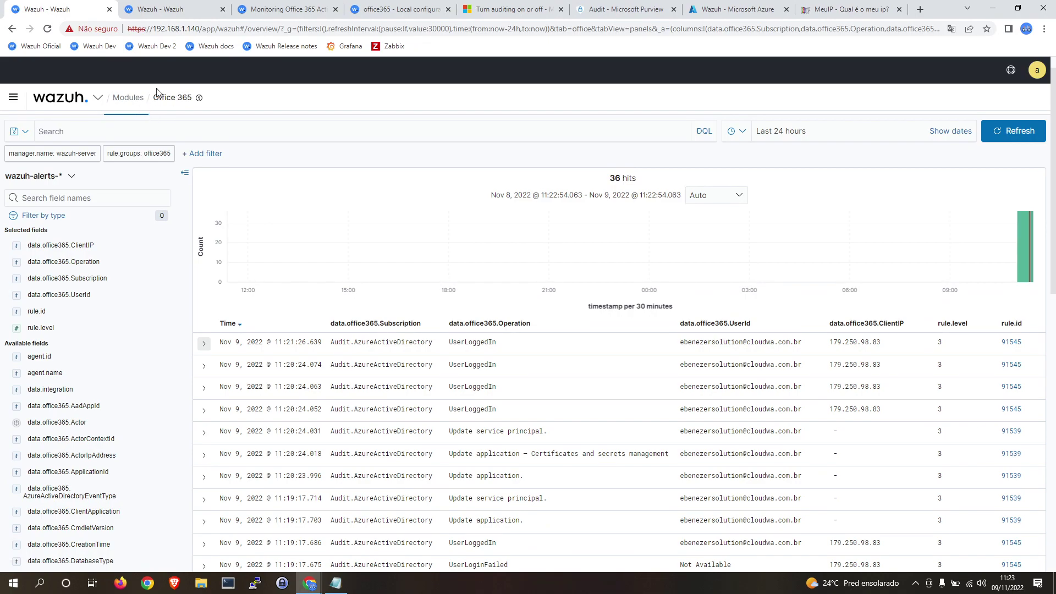
Step: Go to the Security events module and look through its dashboard
left_click(139, 99)
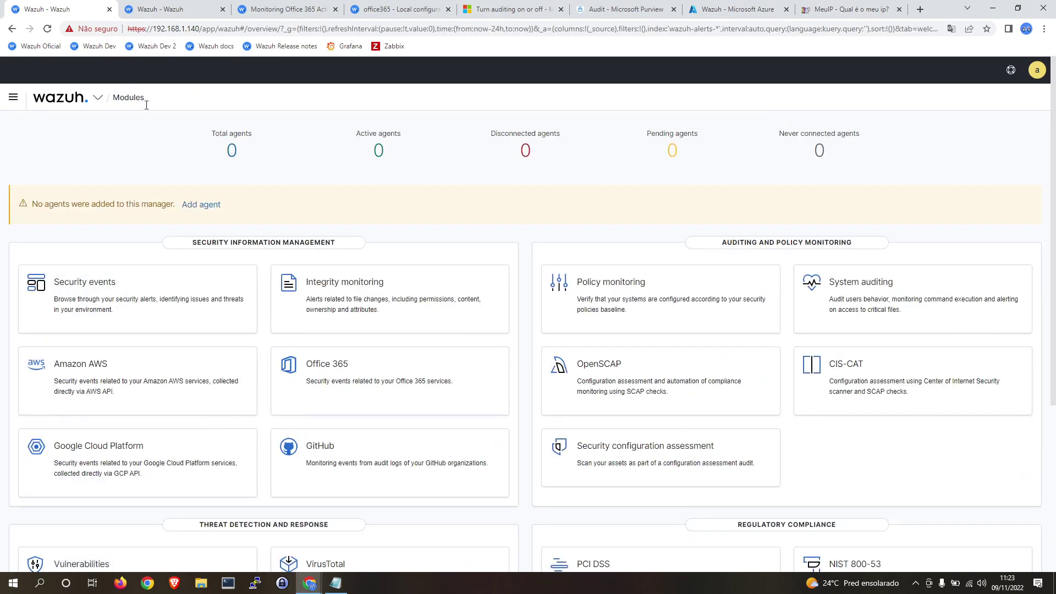
left_click(66, 281)
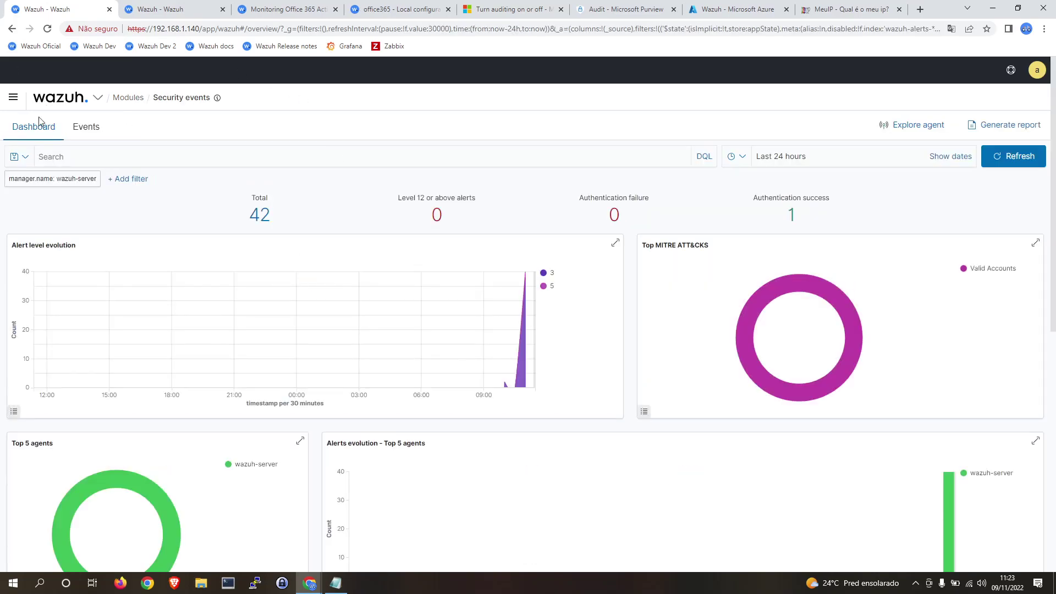
scroll(434, 220, "down", 5)
scroll(330, 193, "up", 5)
Step: Look through the Security events list and expand the Secure Token Service logon event from 11:16:08.688
left_click(86, 127)
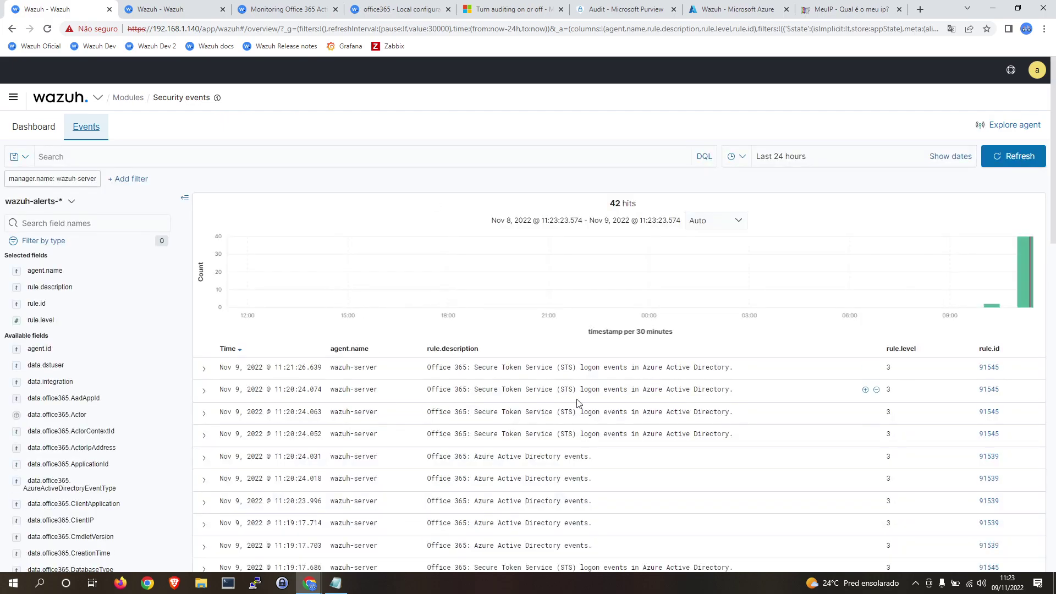
scroll(732, 290, "down", 3)
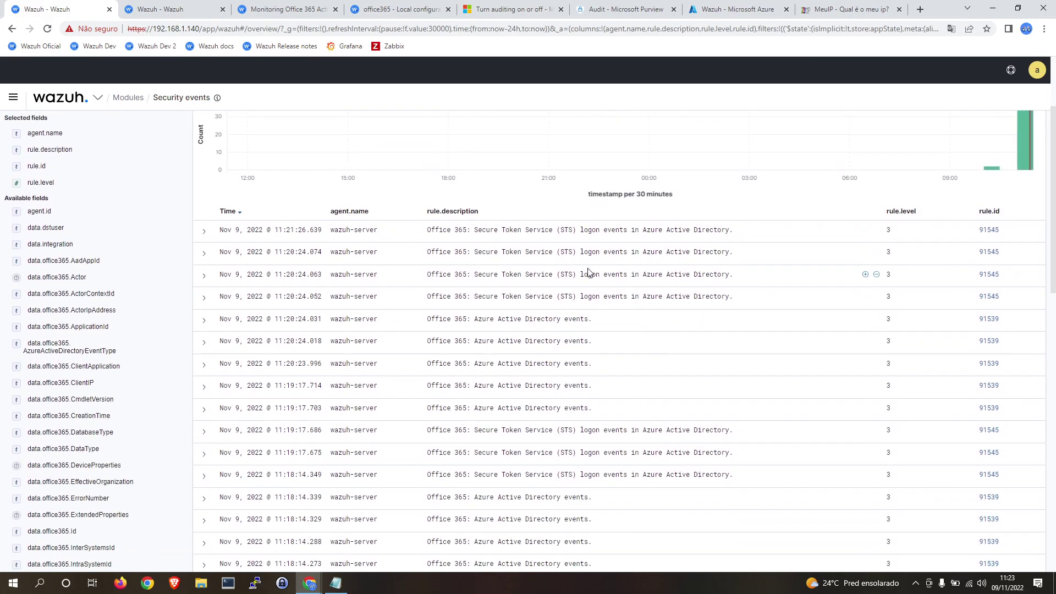
scroll(603, 271, "down", 10)
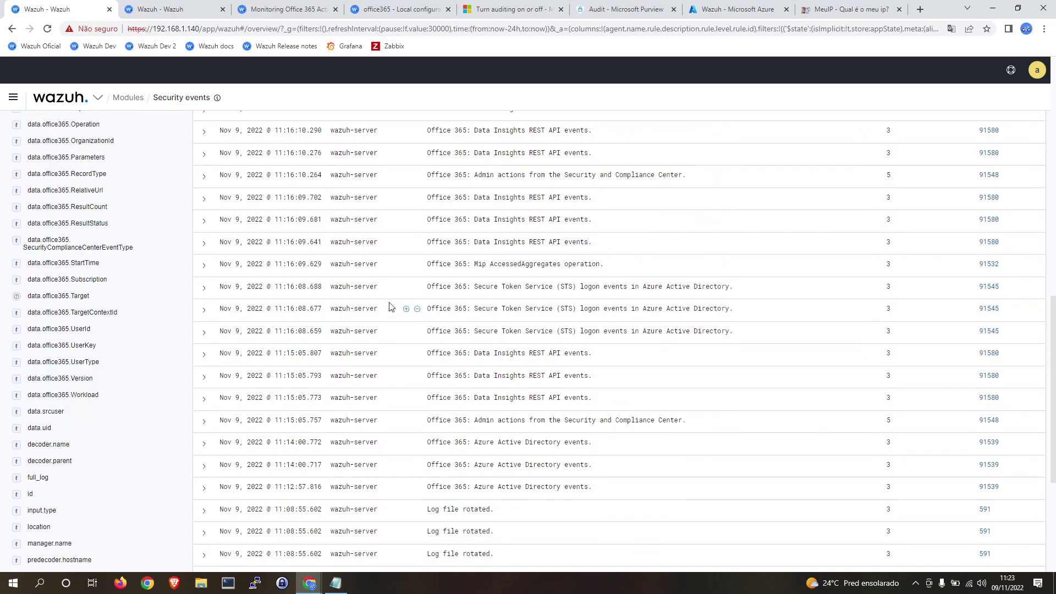
left_click(204, 291)
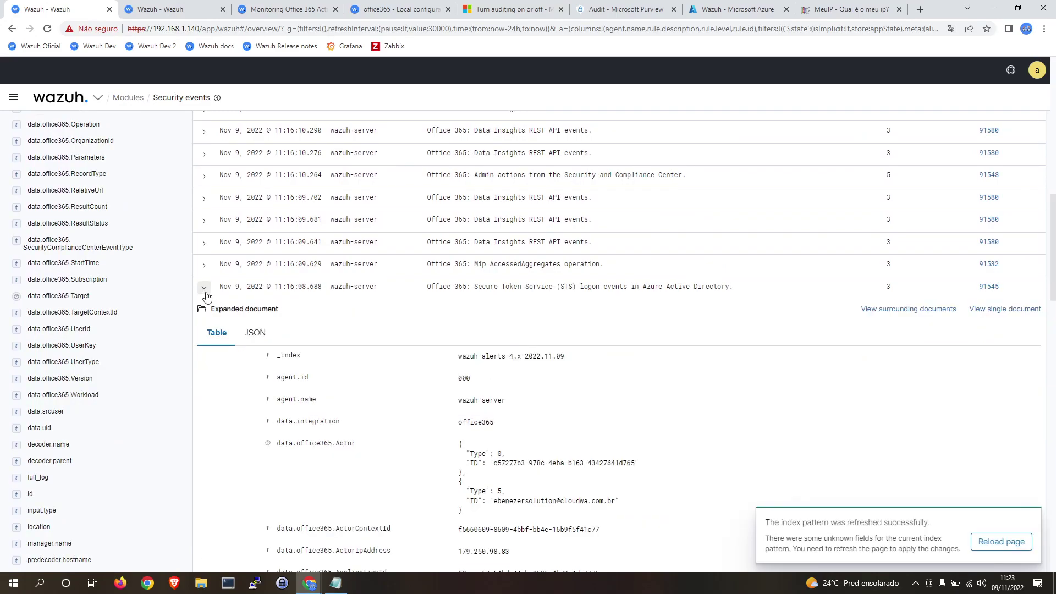
Step: Reload the page to apply the refreshed index pattern and reopen the Security events list
left_click(996, 540)
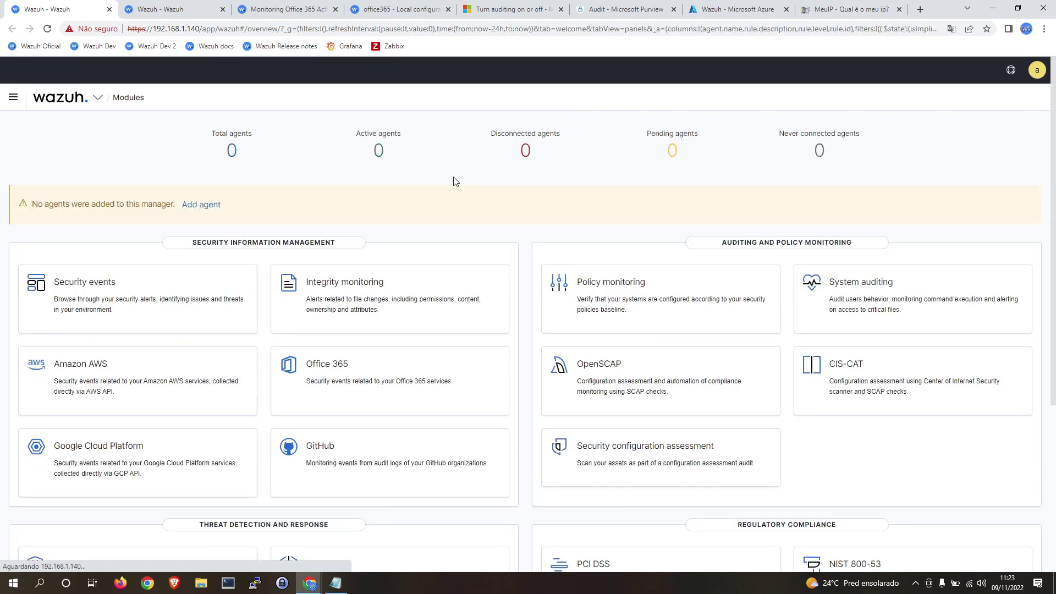
left_click(85, 281)
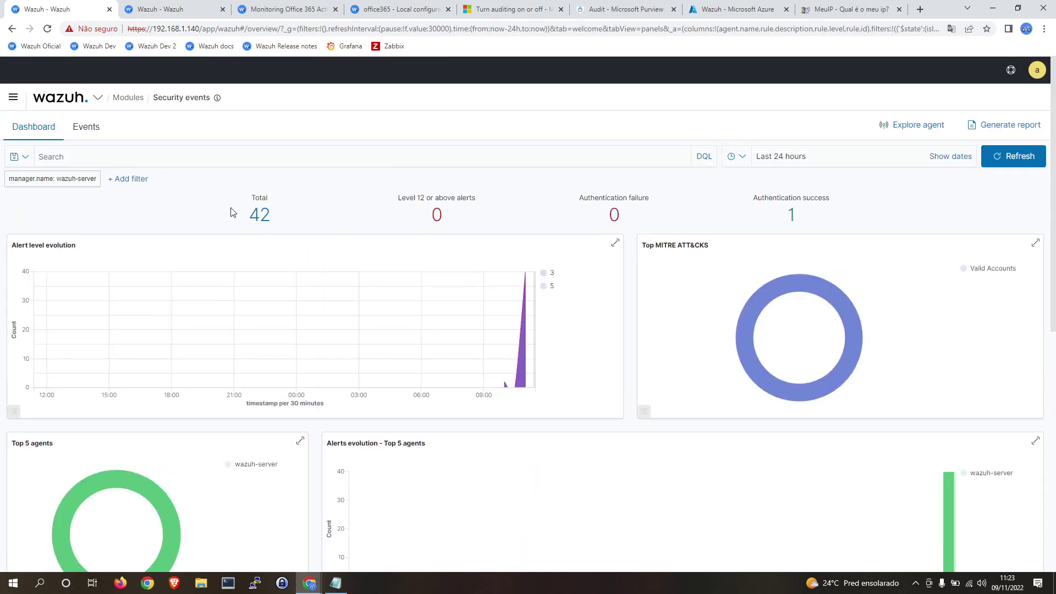
left_click(83, 126)
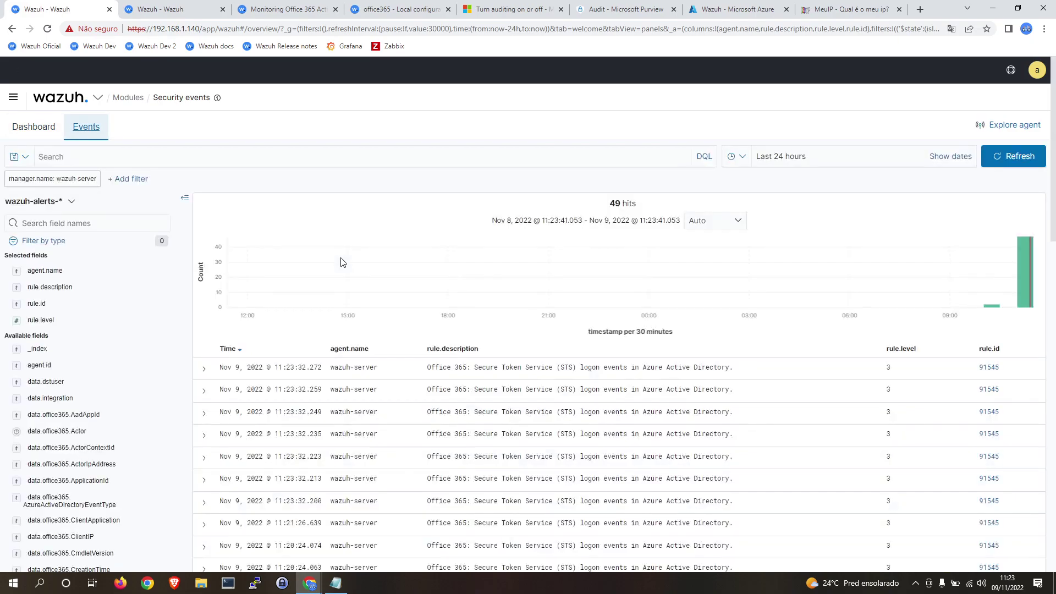
Step: Expand the newest Secure Token Service logon event and examine its Office 365 fields
scroll(342, 261, "down", 2)
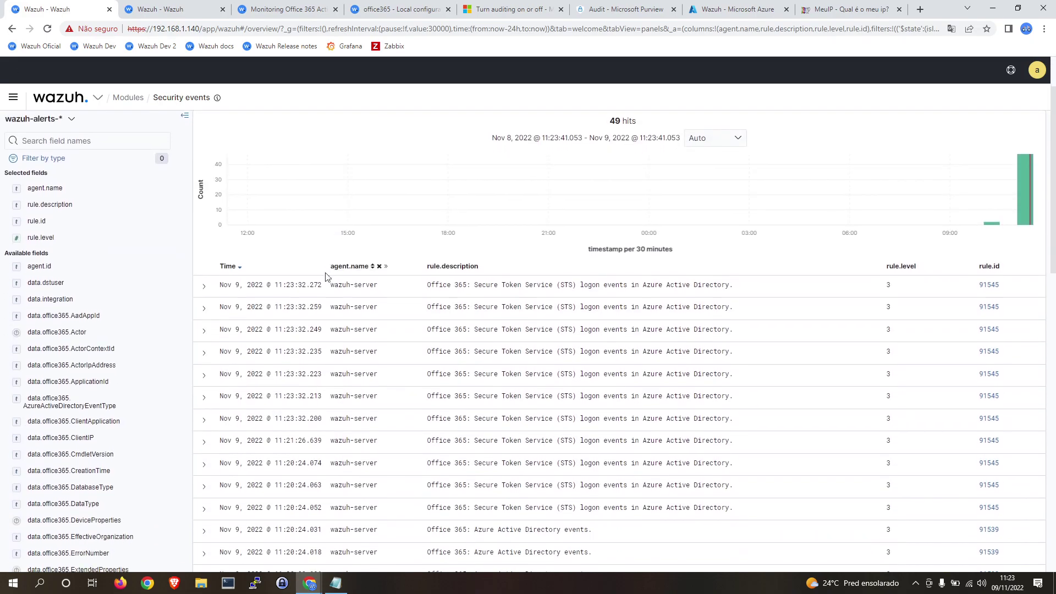
left_click(204, 287)
scroll(914, 464, "down", 2)
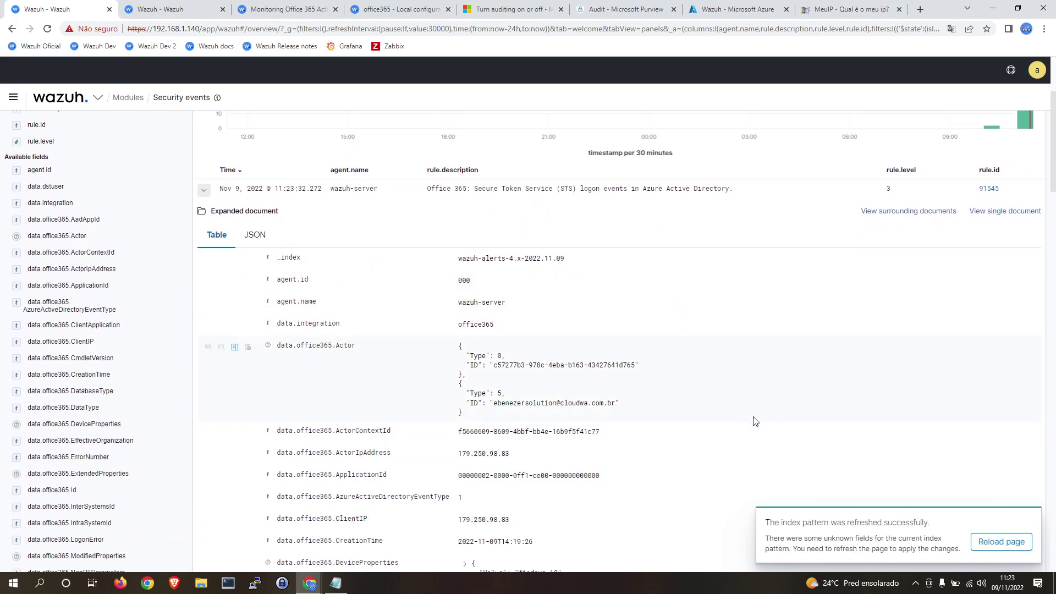
scroll(562, 364, "down", 3)
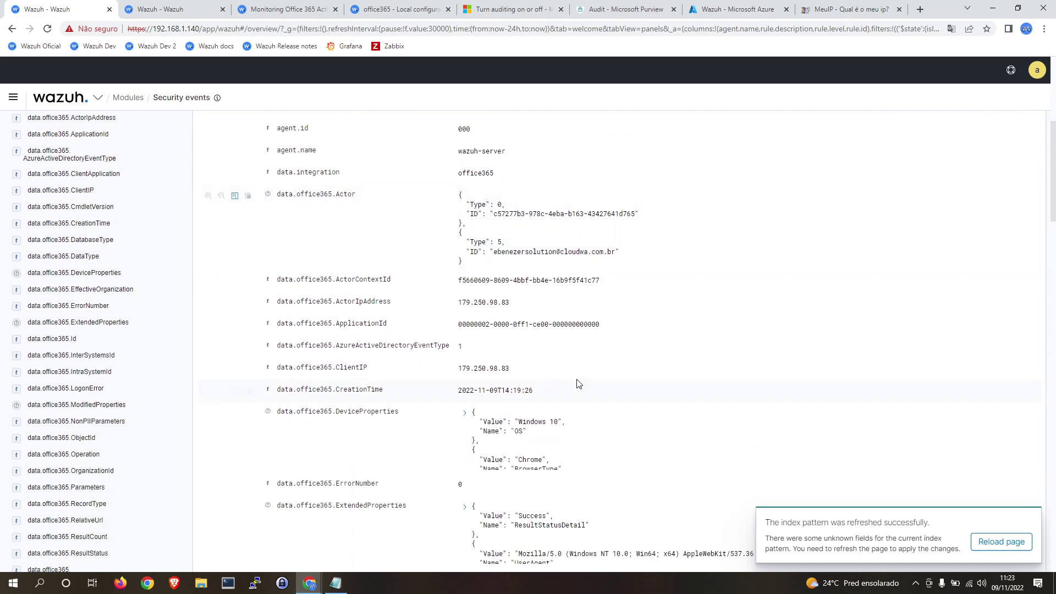
scroll(633, 389, "down", 3)
scroll(636, 404, "down", 3)
scroll(636, 405, "down", 4)
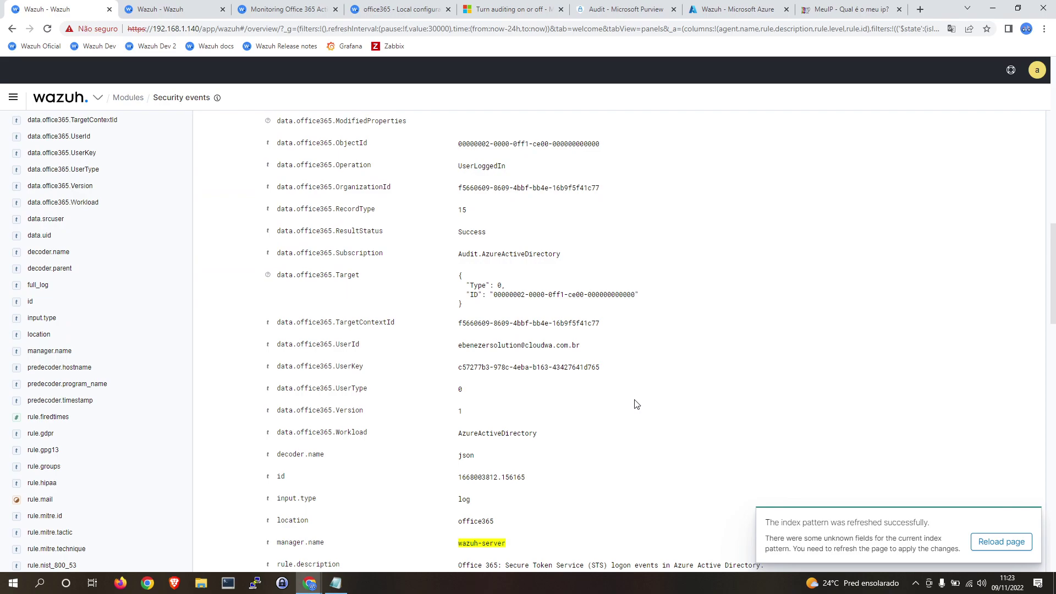
scroll(637, 404, "up", 5)
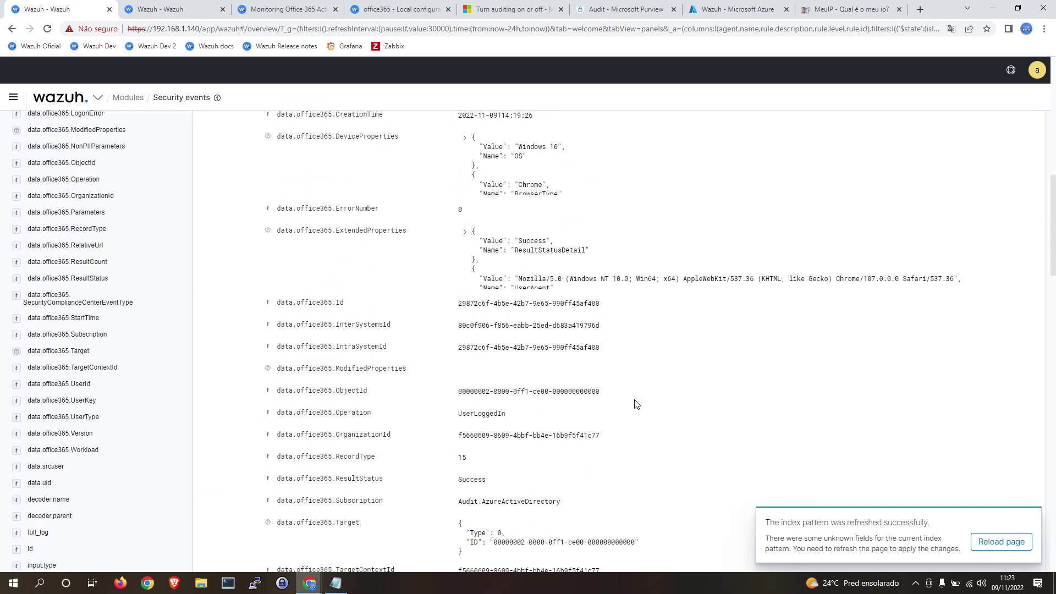
scroll(637, 404, "up", 15)
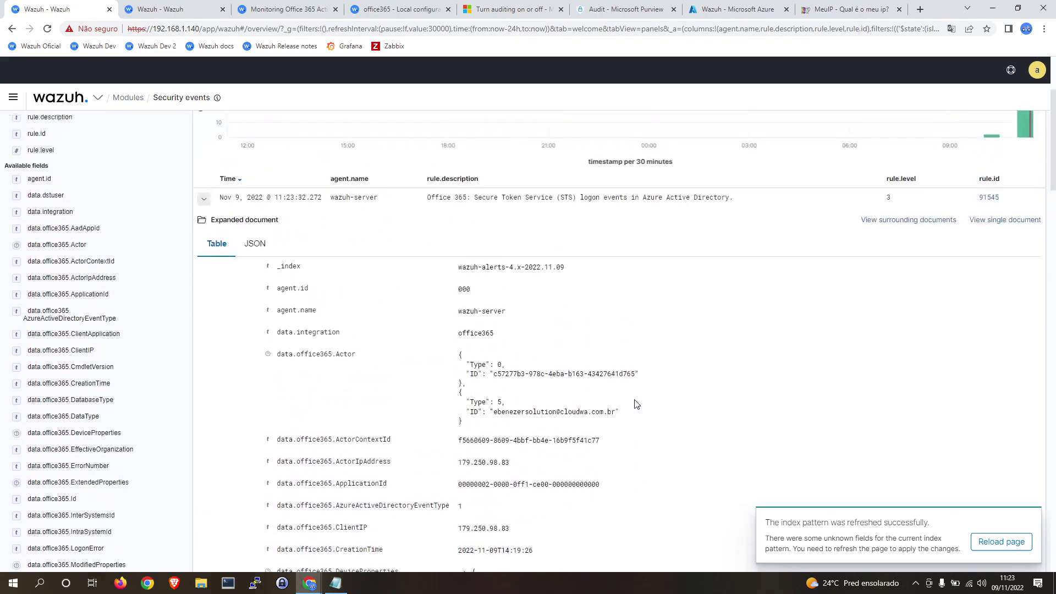
left_click(205, 368)
Step: Return to the Office 365 dashboard and filter it by the UserLoggedIn operation and the Success result status
left_click(128, 97)
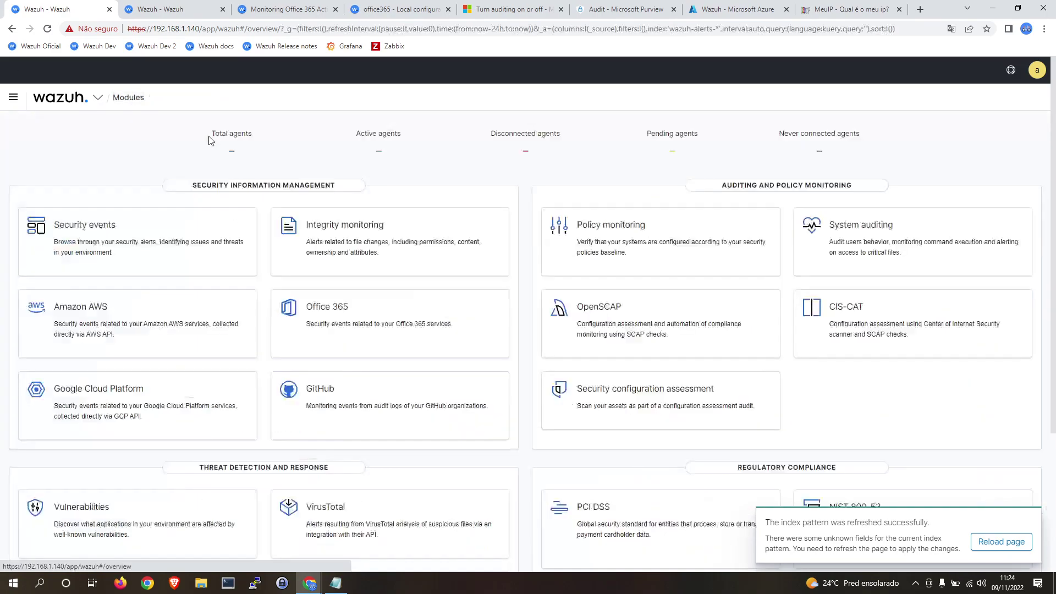
left_click(342, 371)
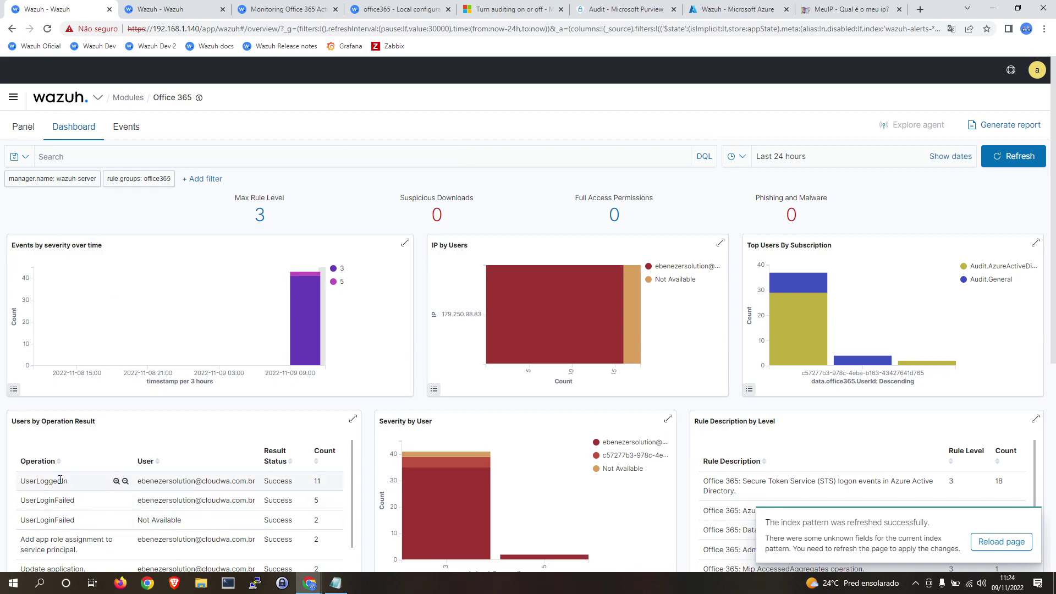
left_click(116, 481)
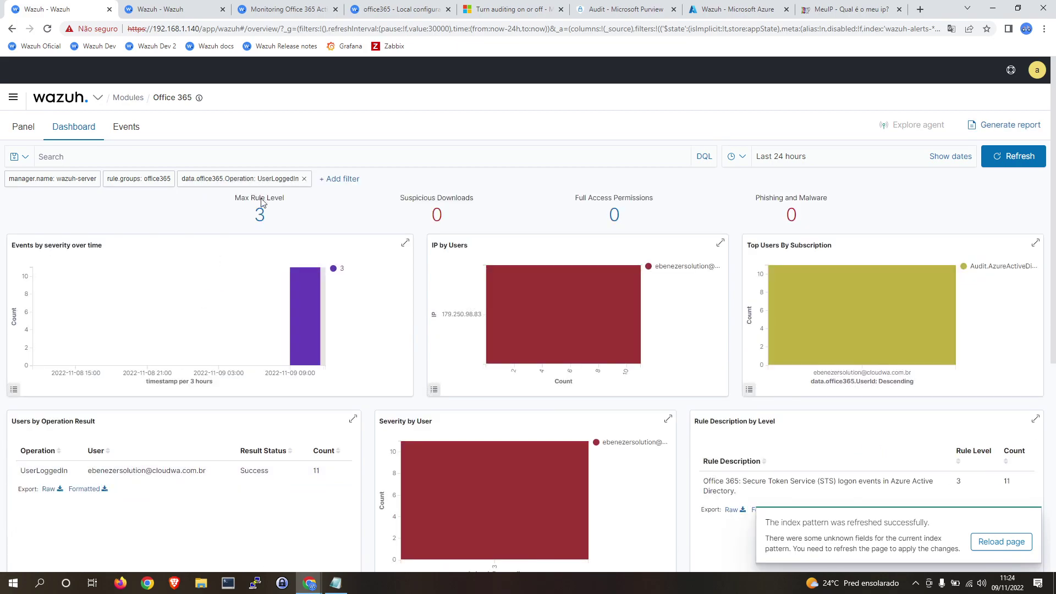
left_click(291, 471)
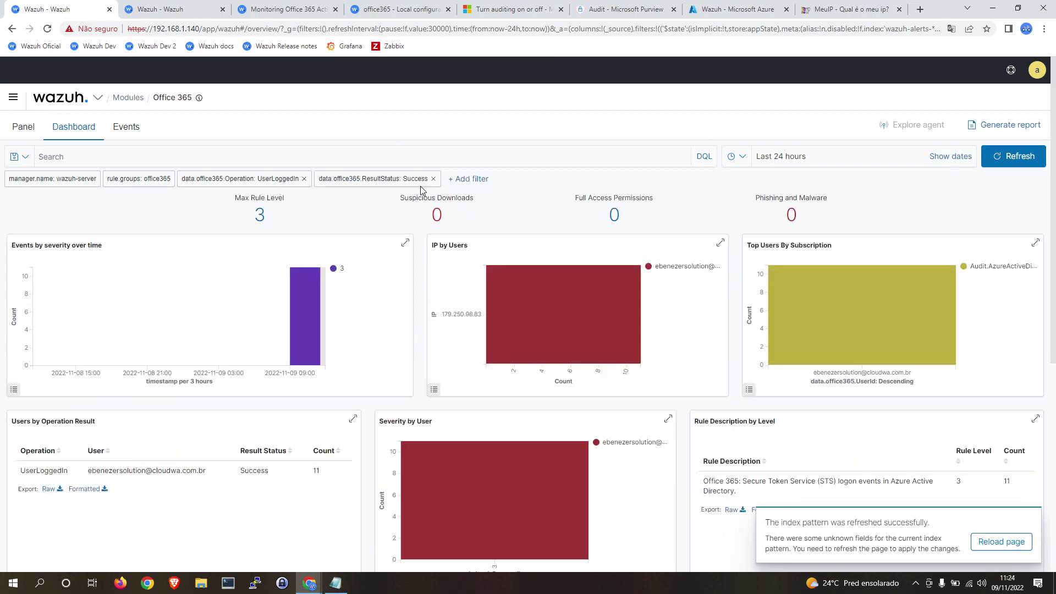
left_click(467, 179)
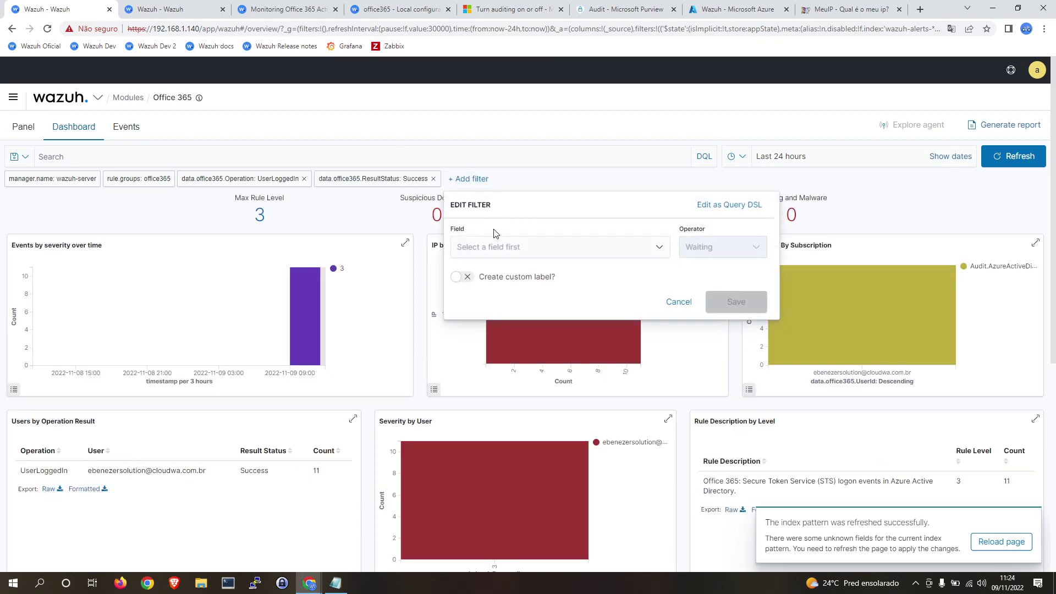
left_click(501, 246)
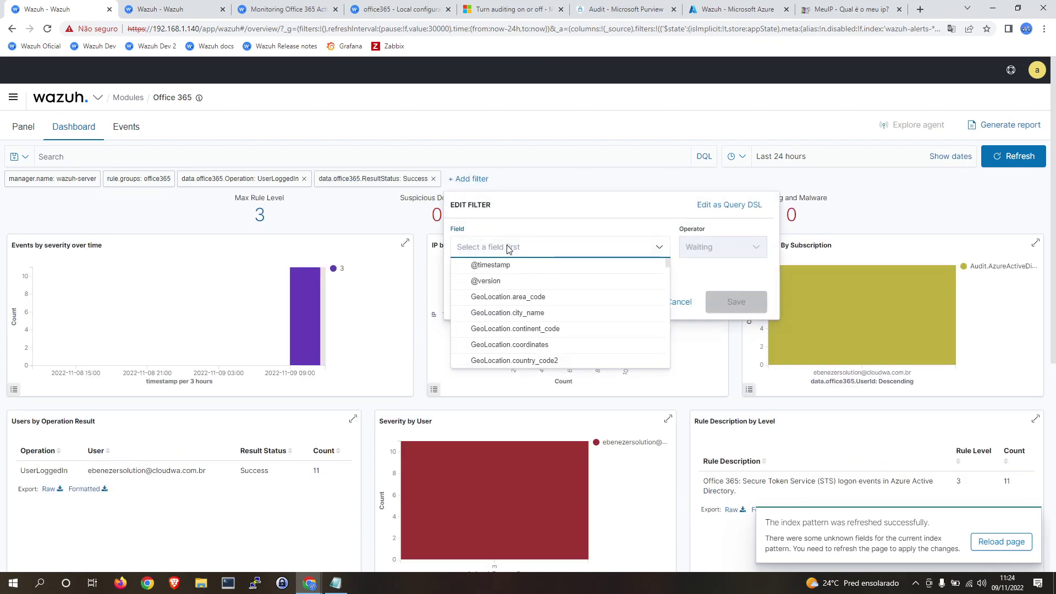
left_click(529, 313)
left_click(701, 253)
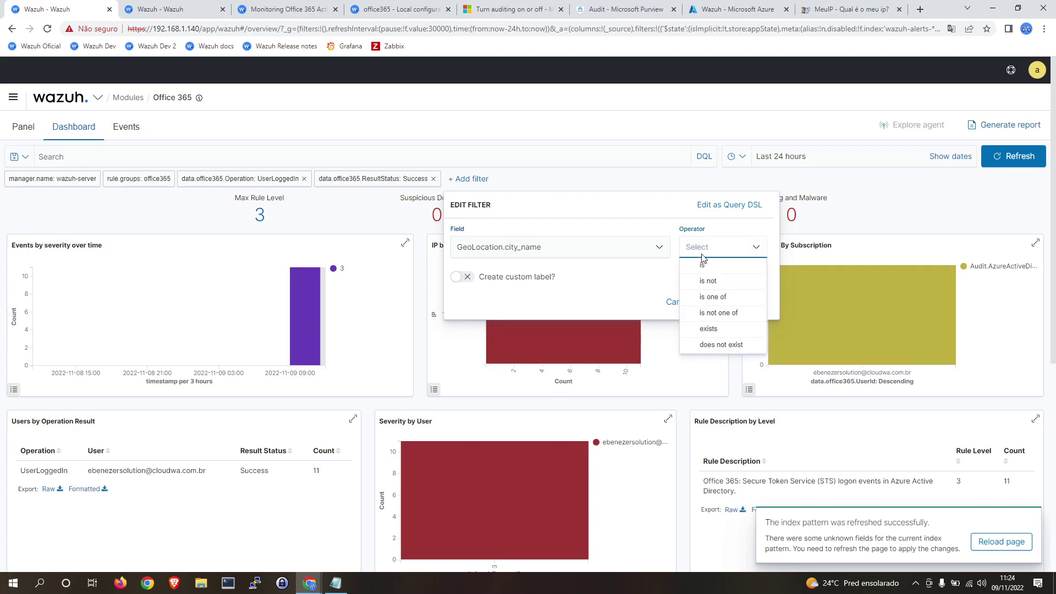
left_click(712, 281)
left_click(610, 285)
type("b")
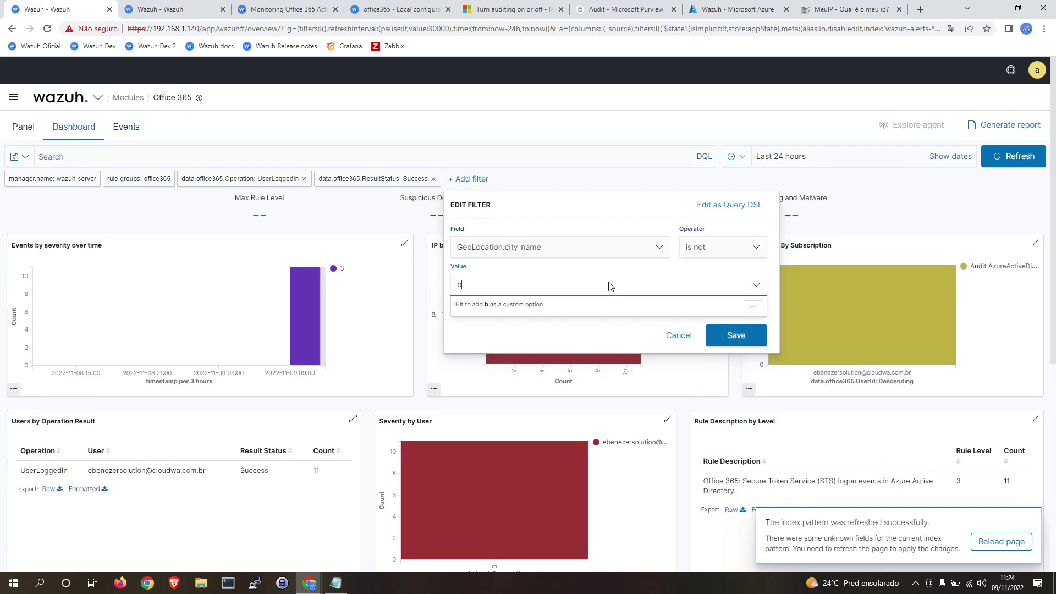
type("rasil")
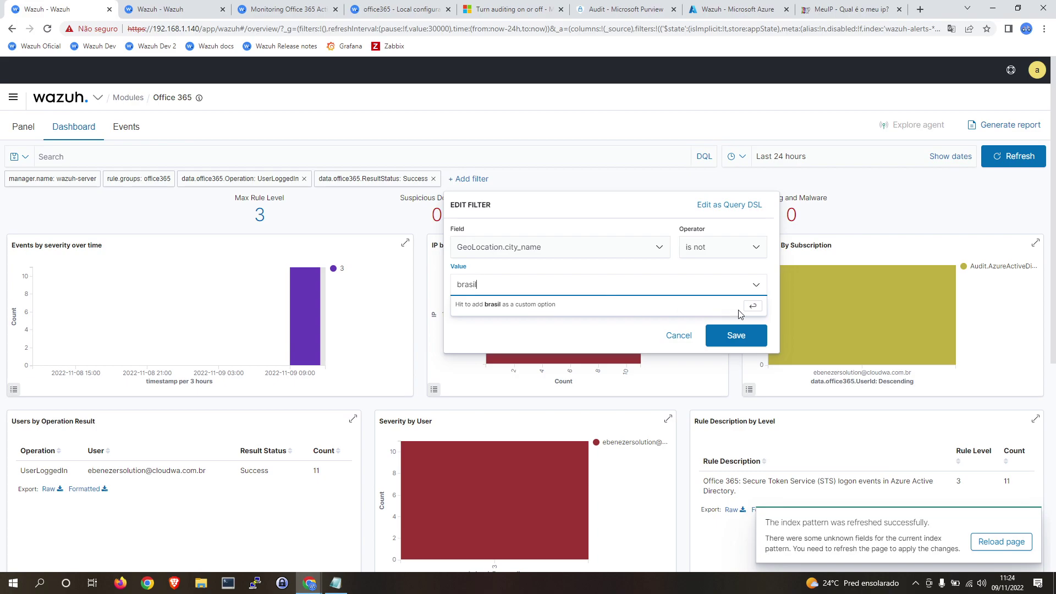
left_click(679, 335)
Step: Add a dashboard filter for GeoLocation.city_name is not Brasil, and remove that filter once the charts are reviewed
left_click(448, 182)
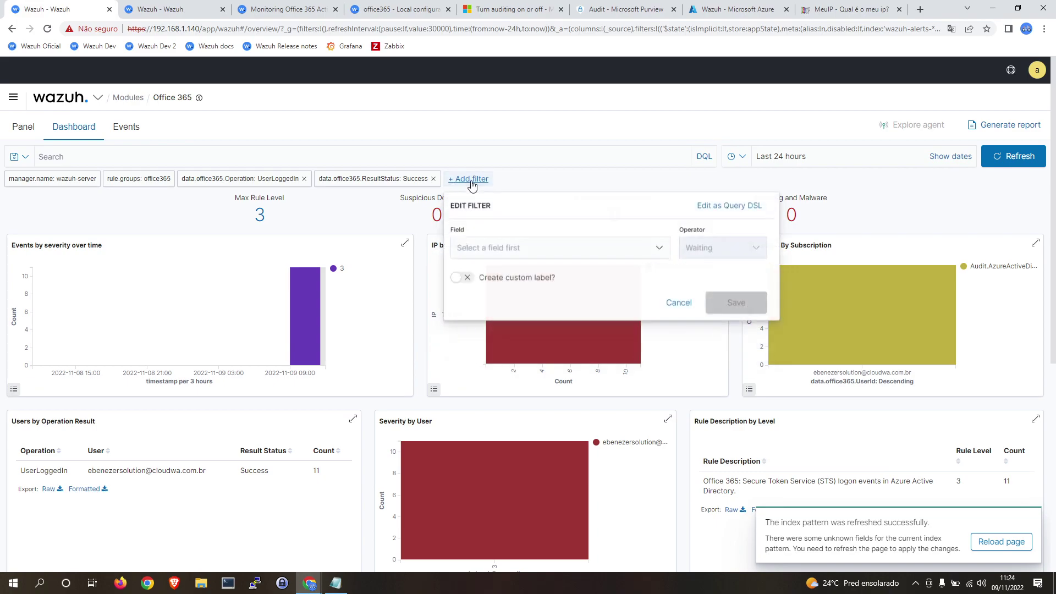
left_click(562, 247)
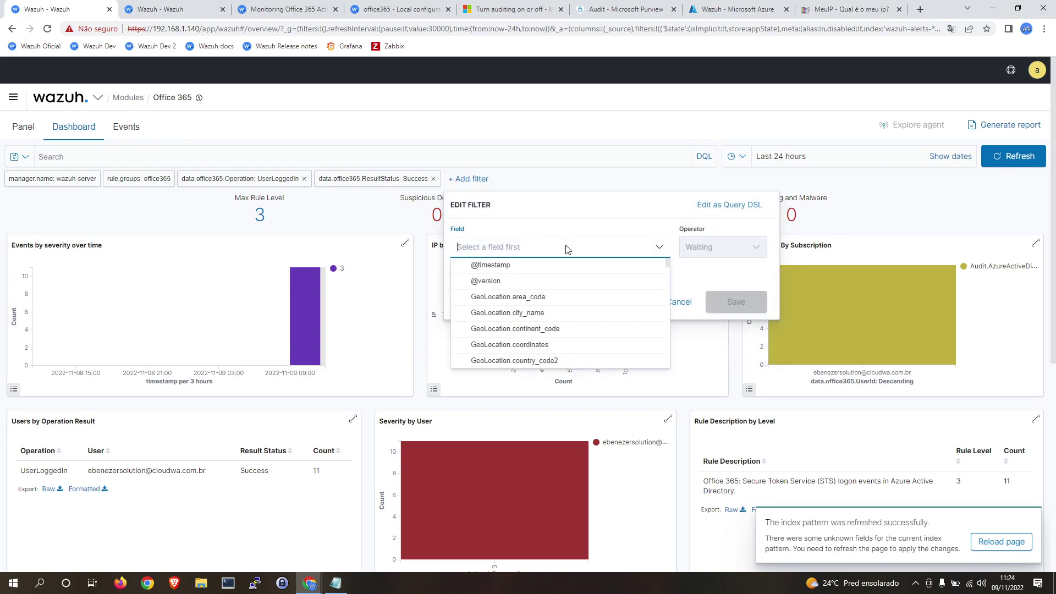
left_click(536, 312)
left_click(718, 253)
left_click(707, 283)
left_click(569, 286)
type("Brasil")
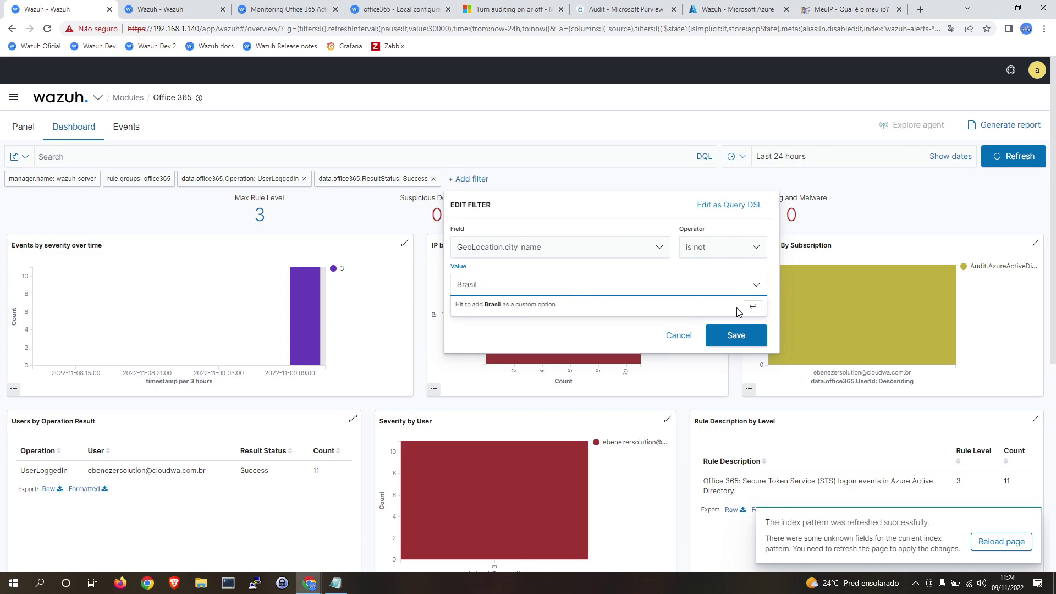
key("Return")
left_click(738, 336)
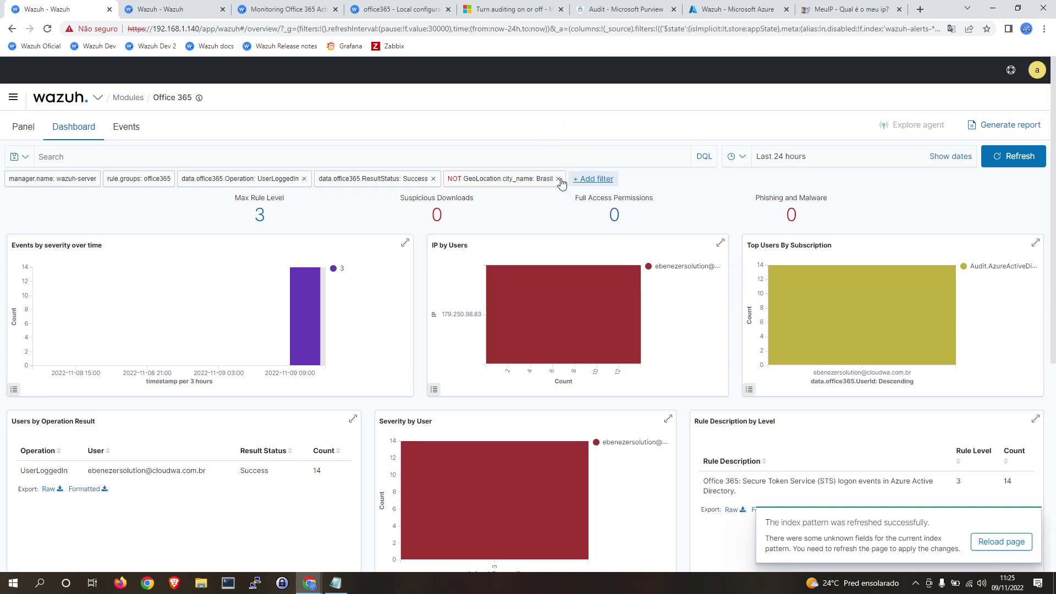
left_click(558, 179)
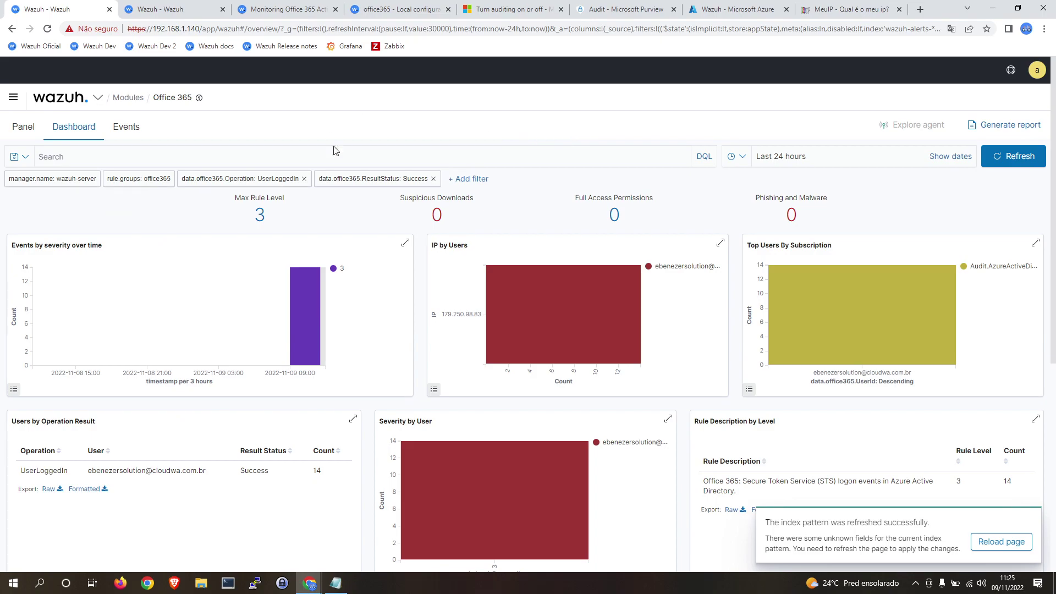
Step: Return to the Modules overview and revisit the Microsoft Purview Audit page and the office365 block of the manager's ossec.conf
left_click(127, 97)
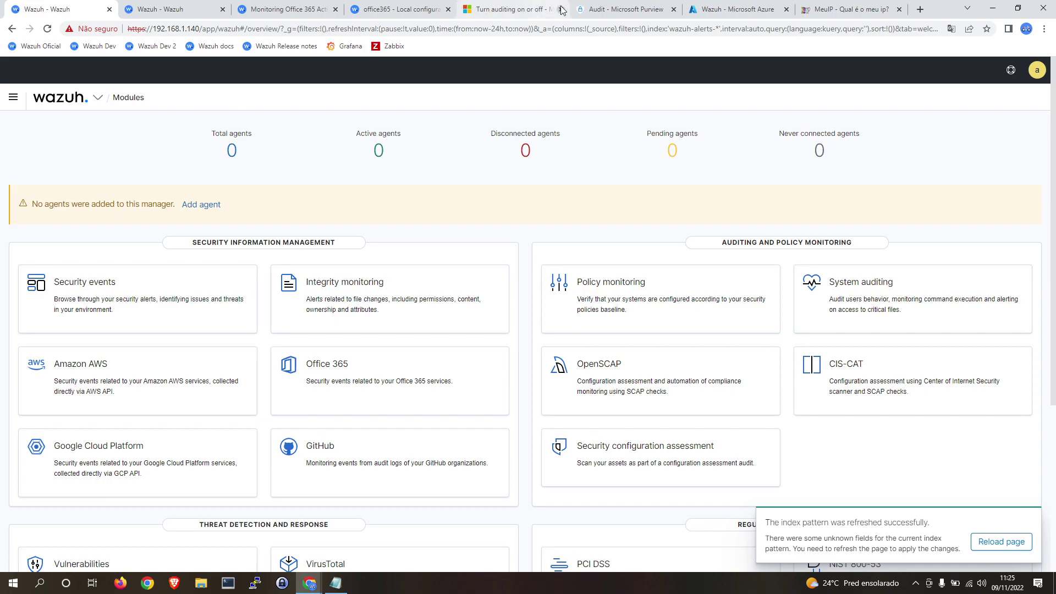
left_click(616, 9)
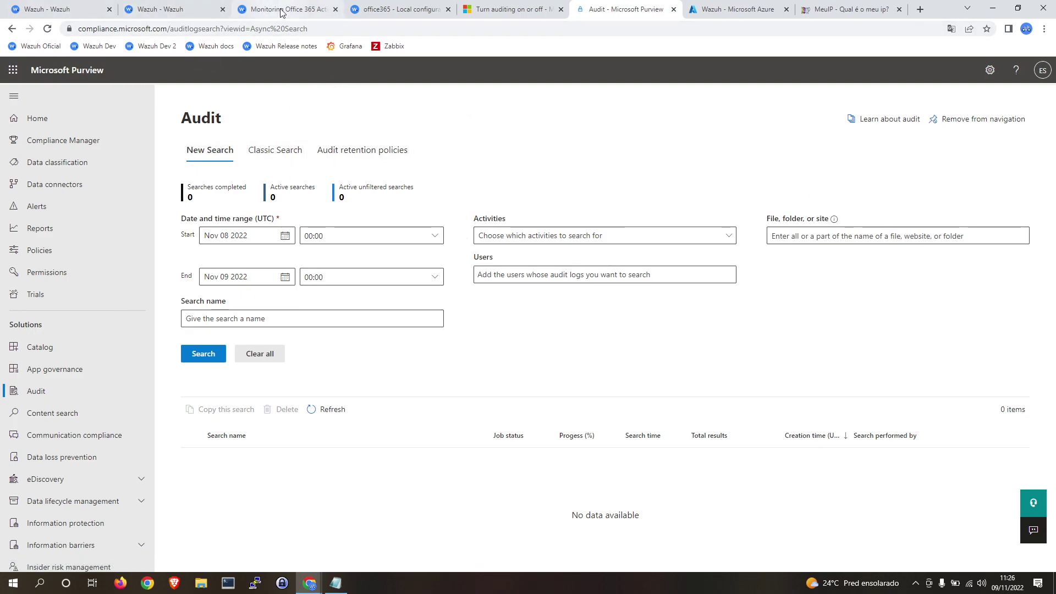
key("ctrl+2")
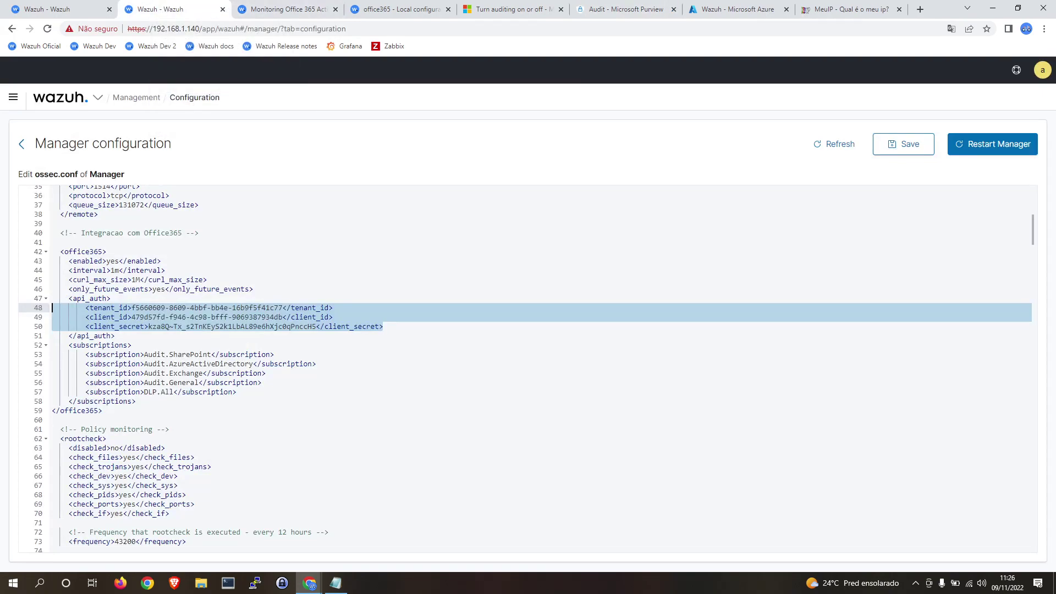